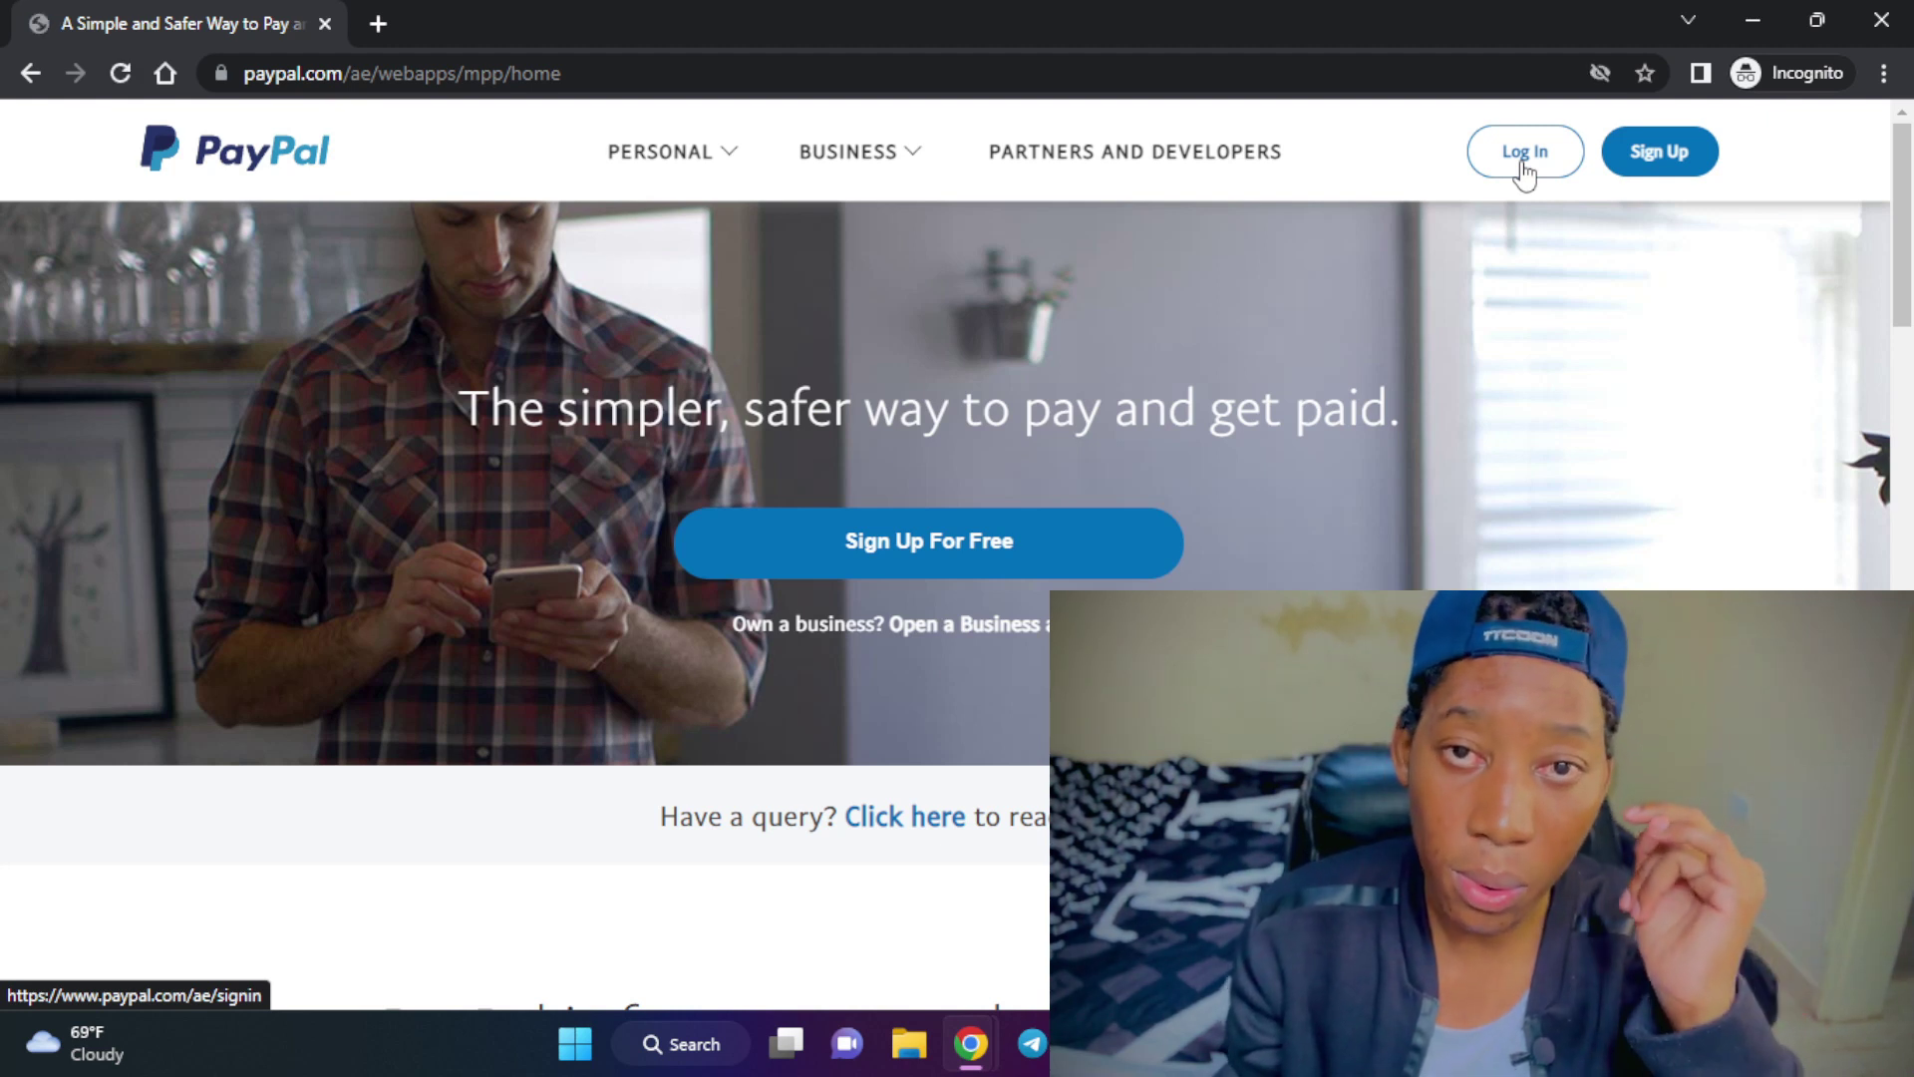
Go to PayPal's sign-in page and begin a Business account signup.
left_click(1524, 165)
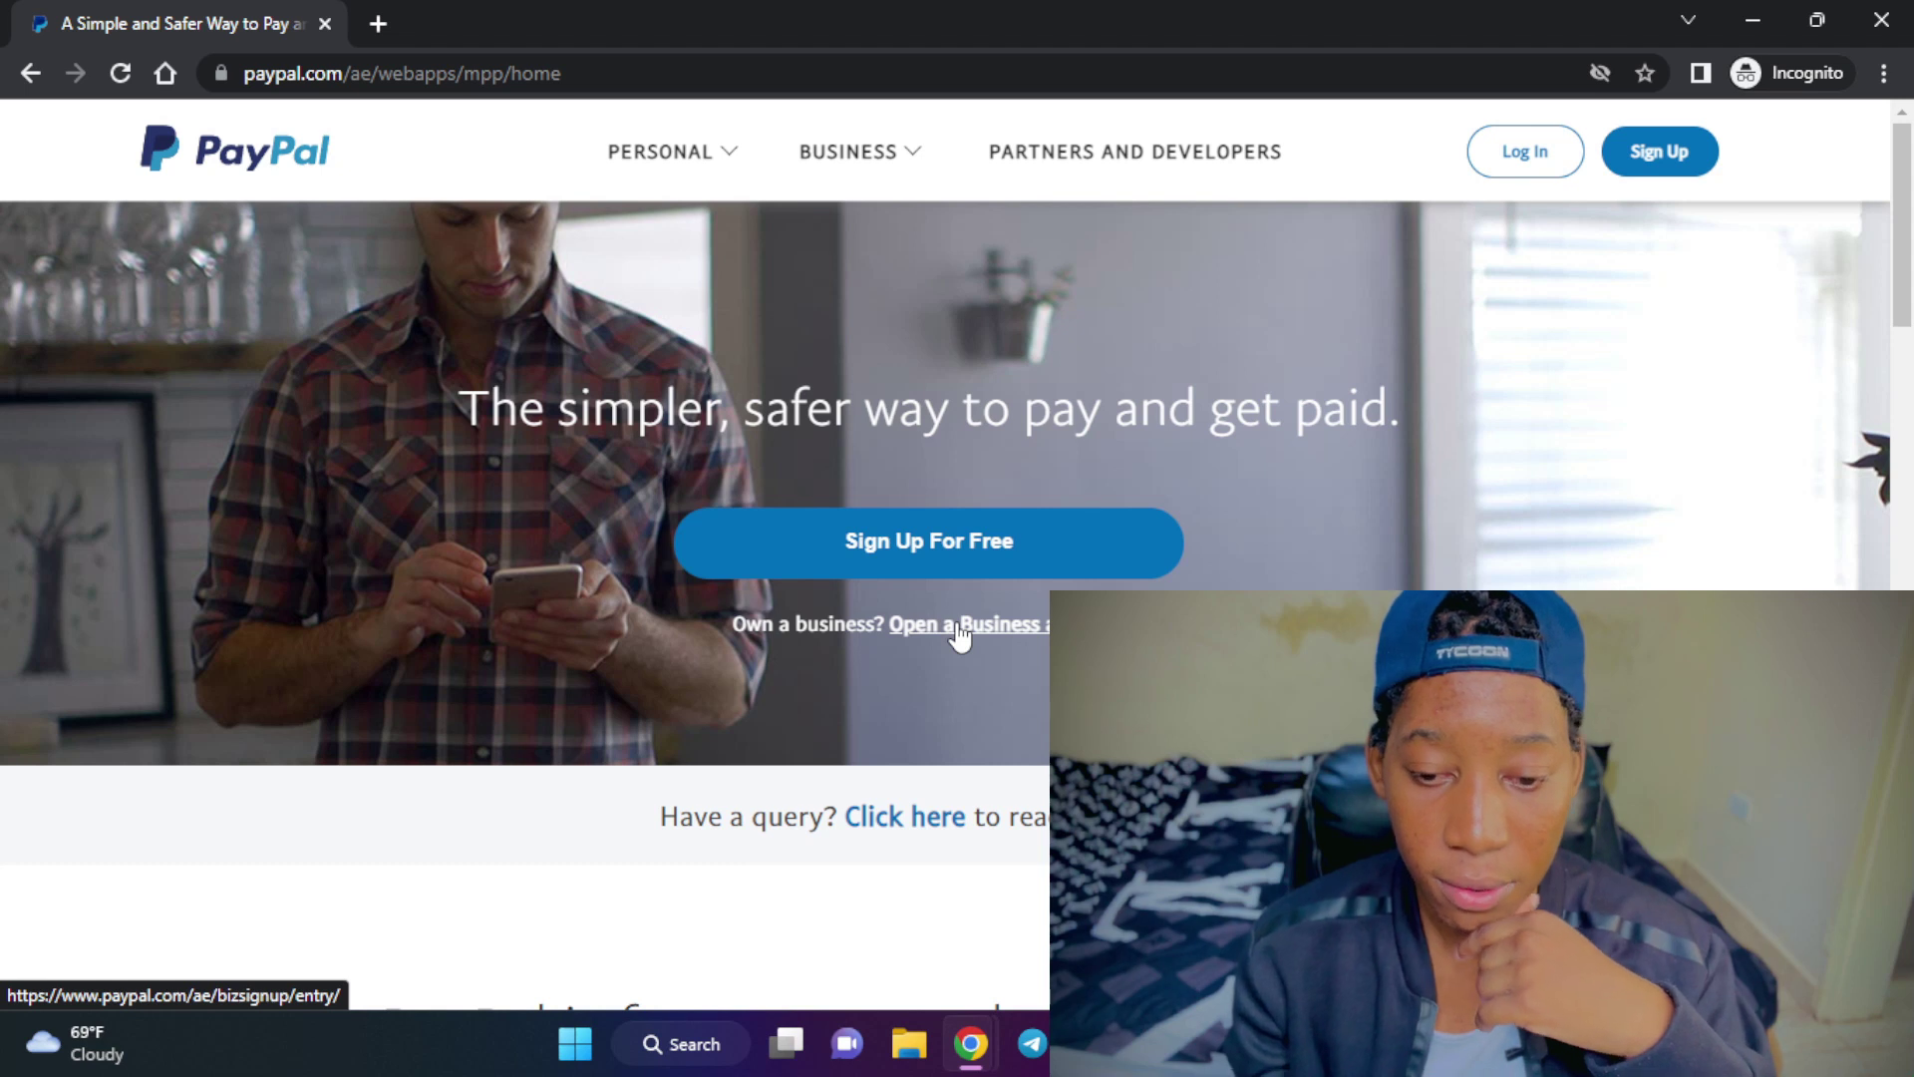
left_click(959, 633)
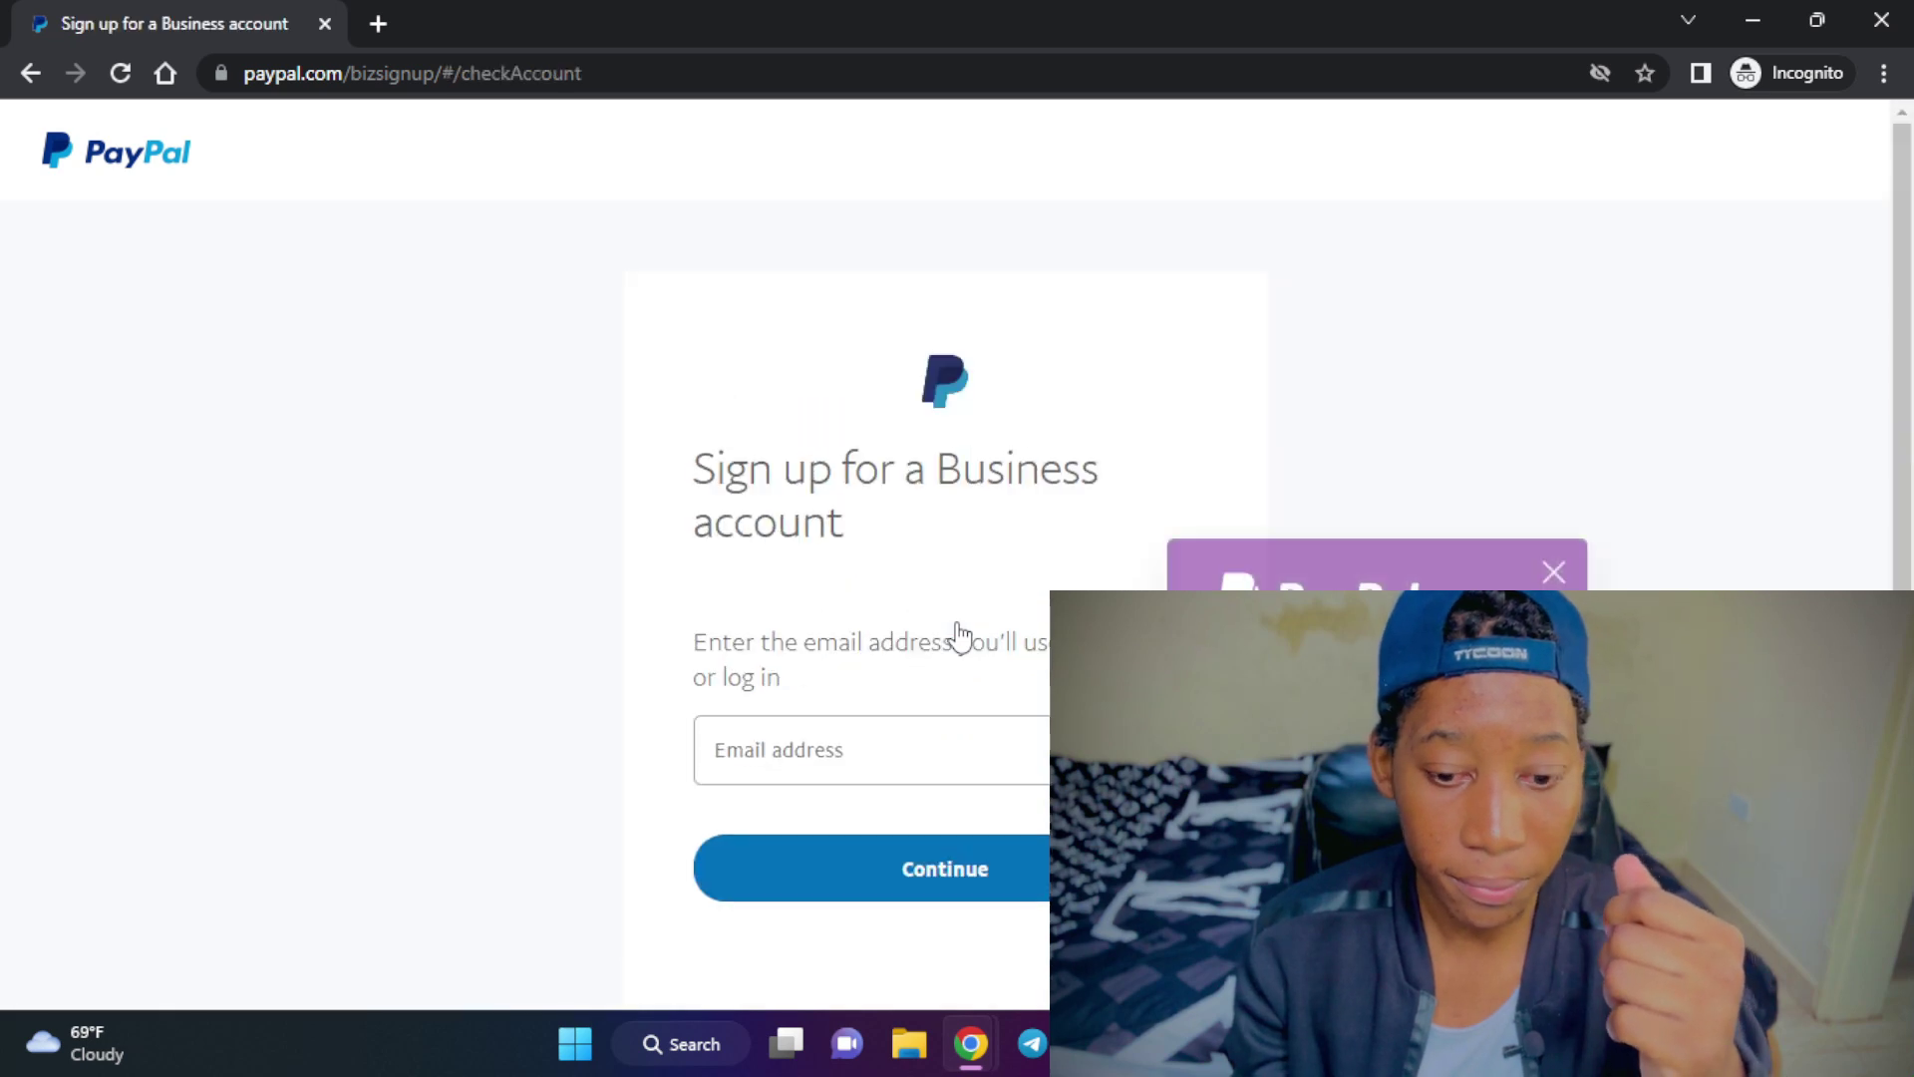
Dismiss the promotional popup, then paste and submit the signup email address.
scroll(957, 558, "down", 2)
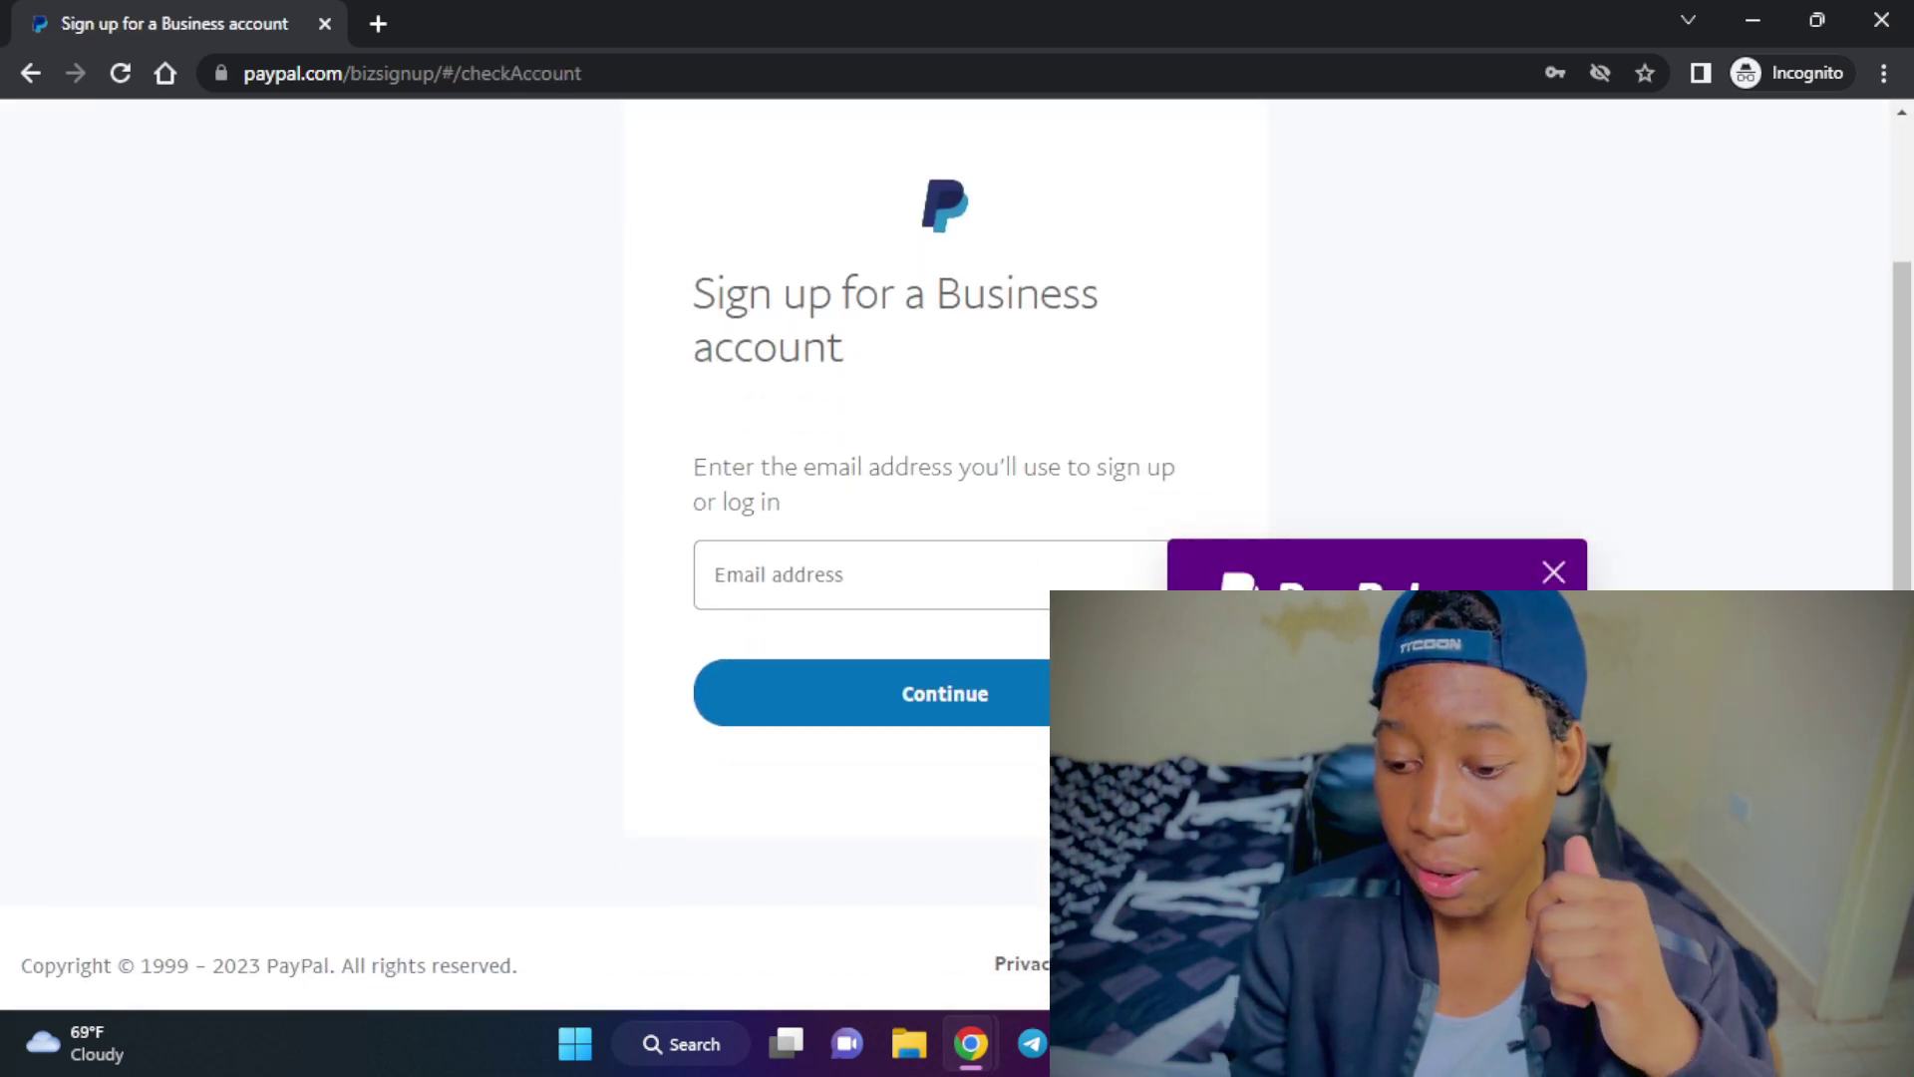
left_click(1555, 572)
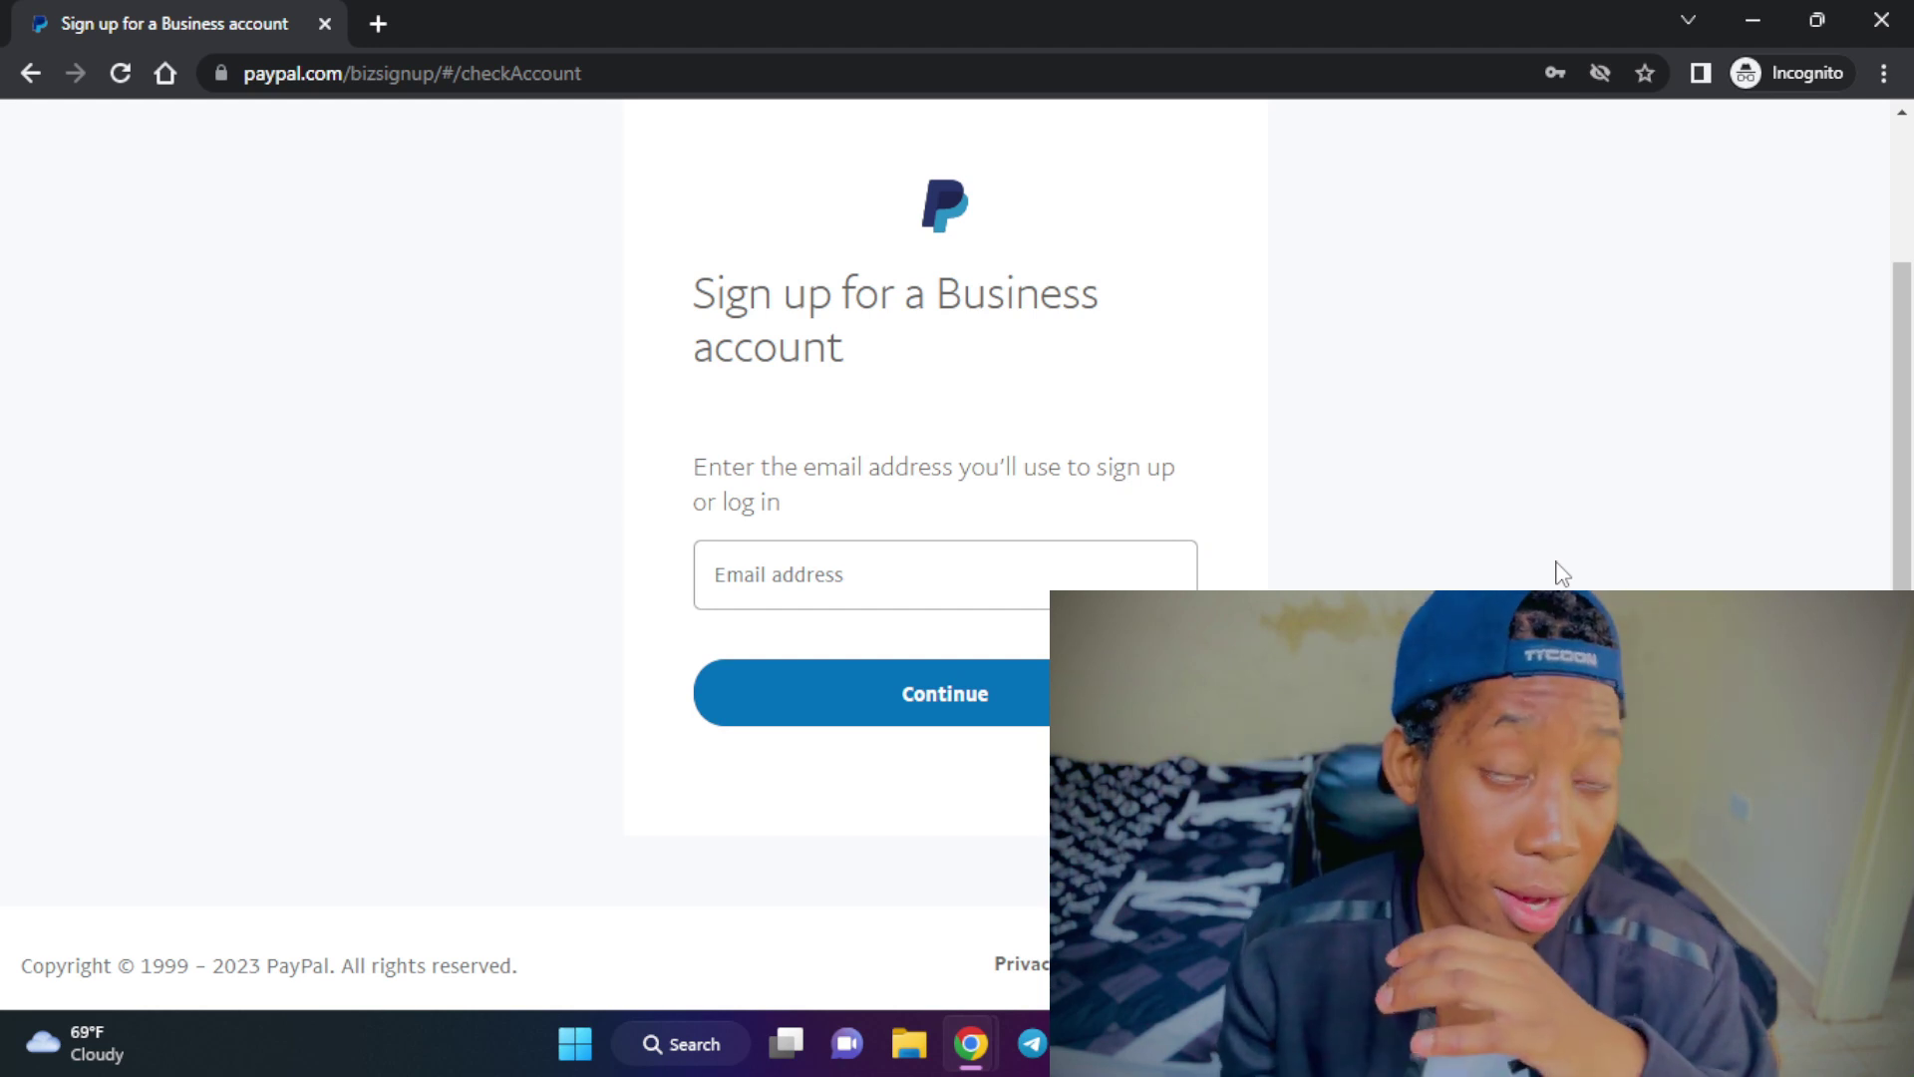
left_click(886, 552)
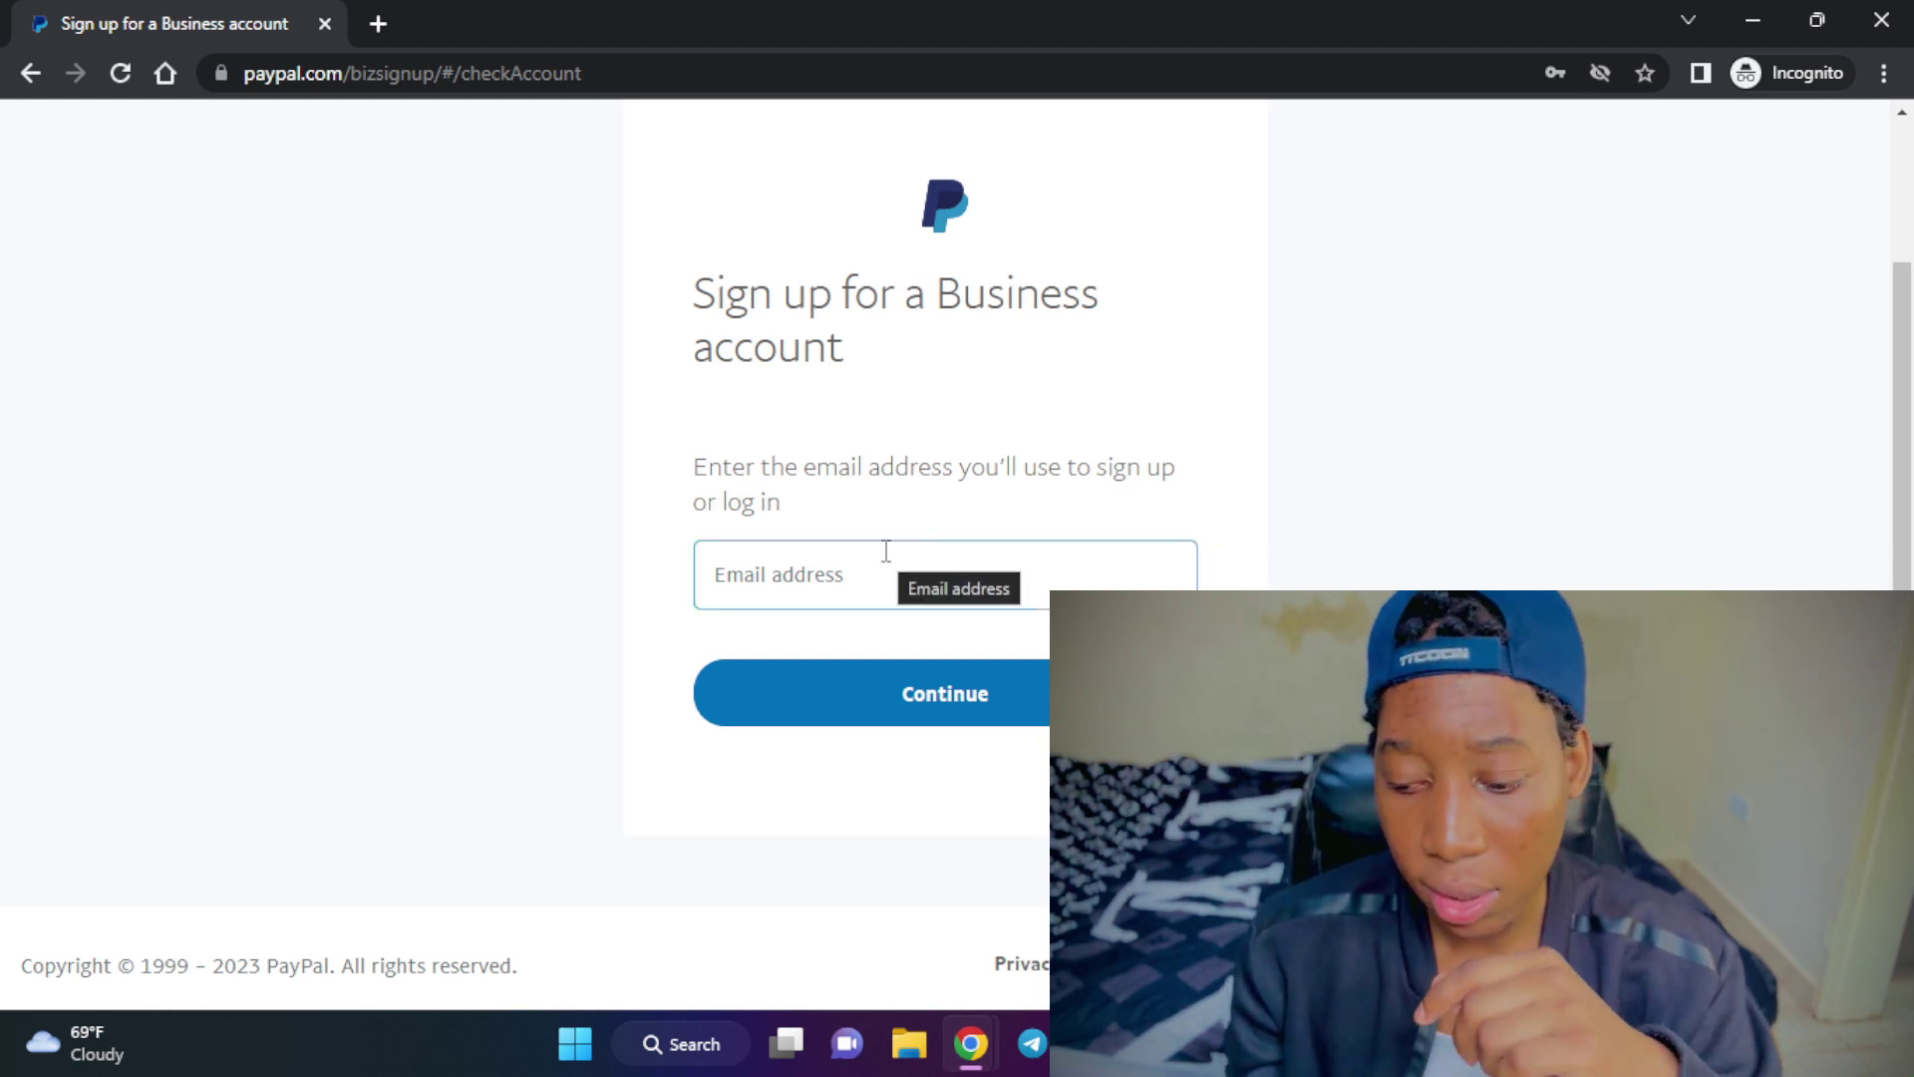
left_click(885, 552)
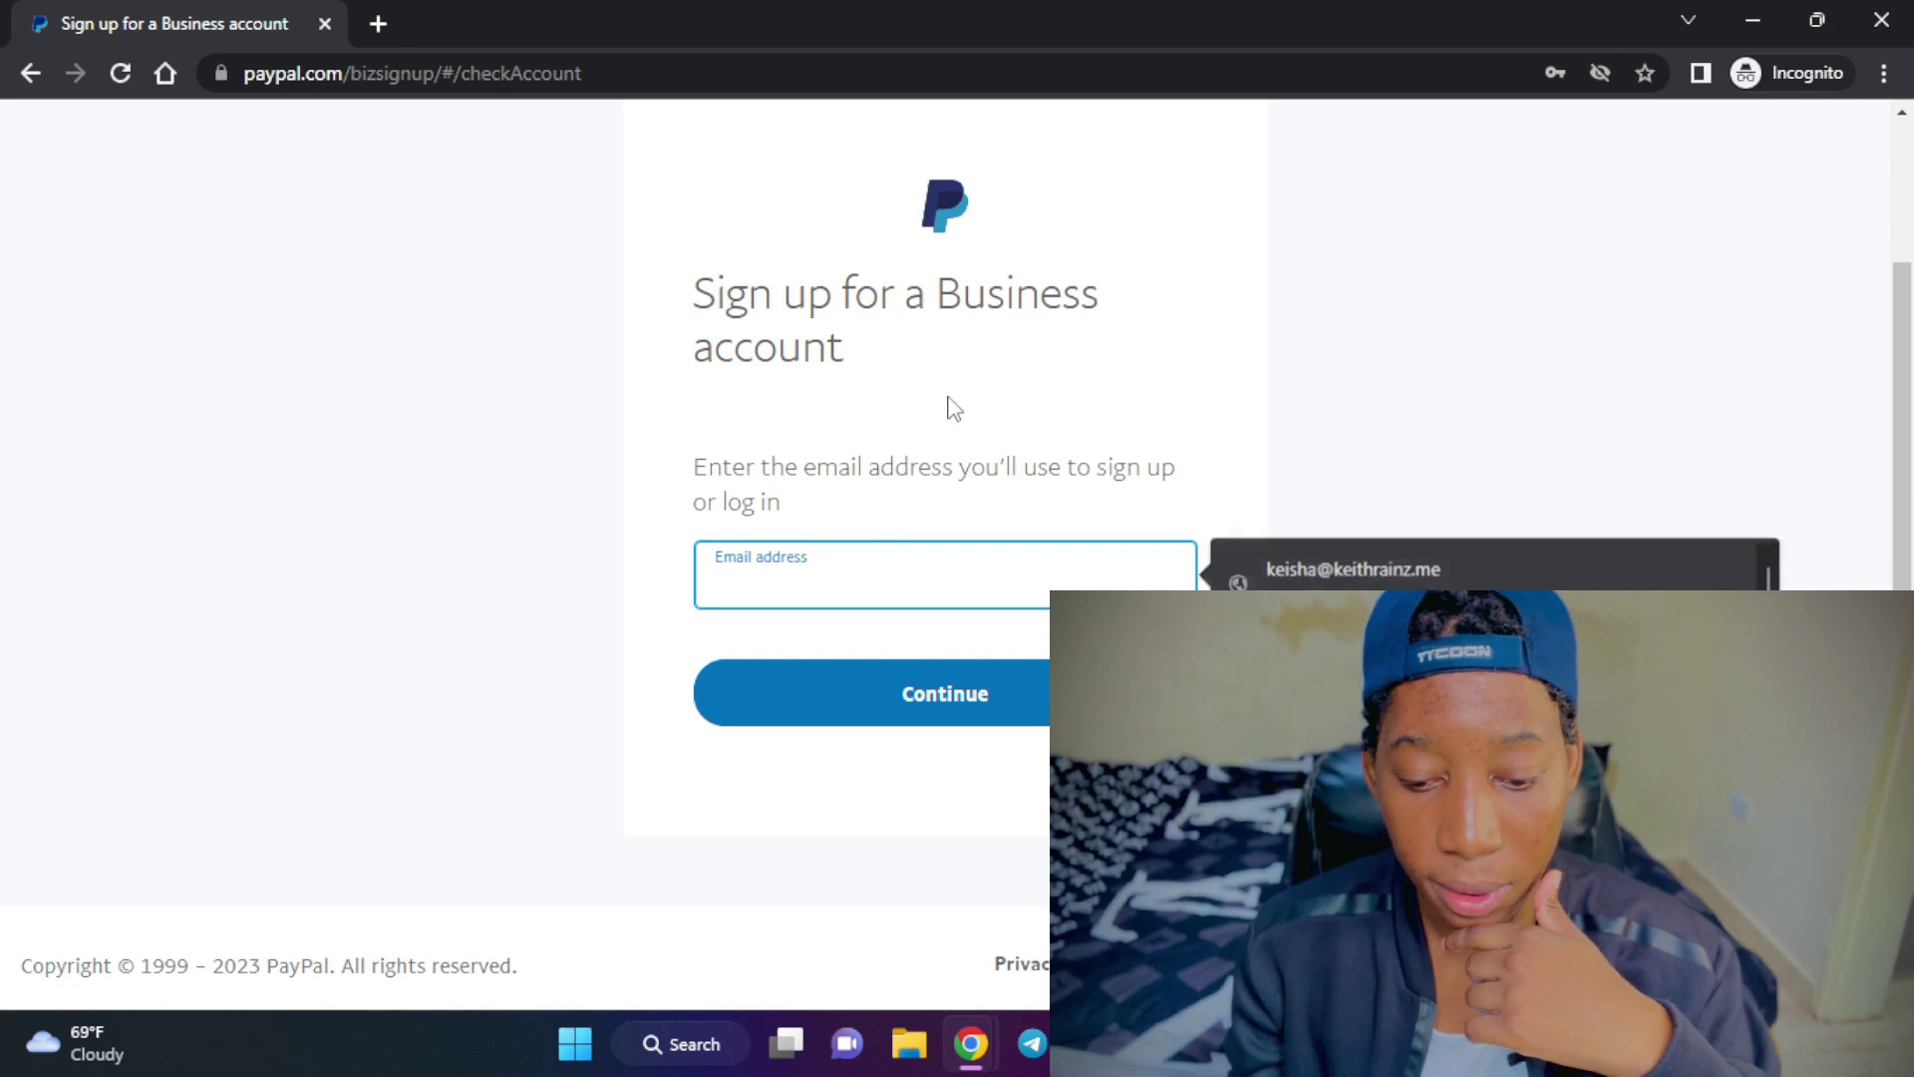
left_click(927, 418)
left_click(790, 584)
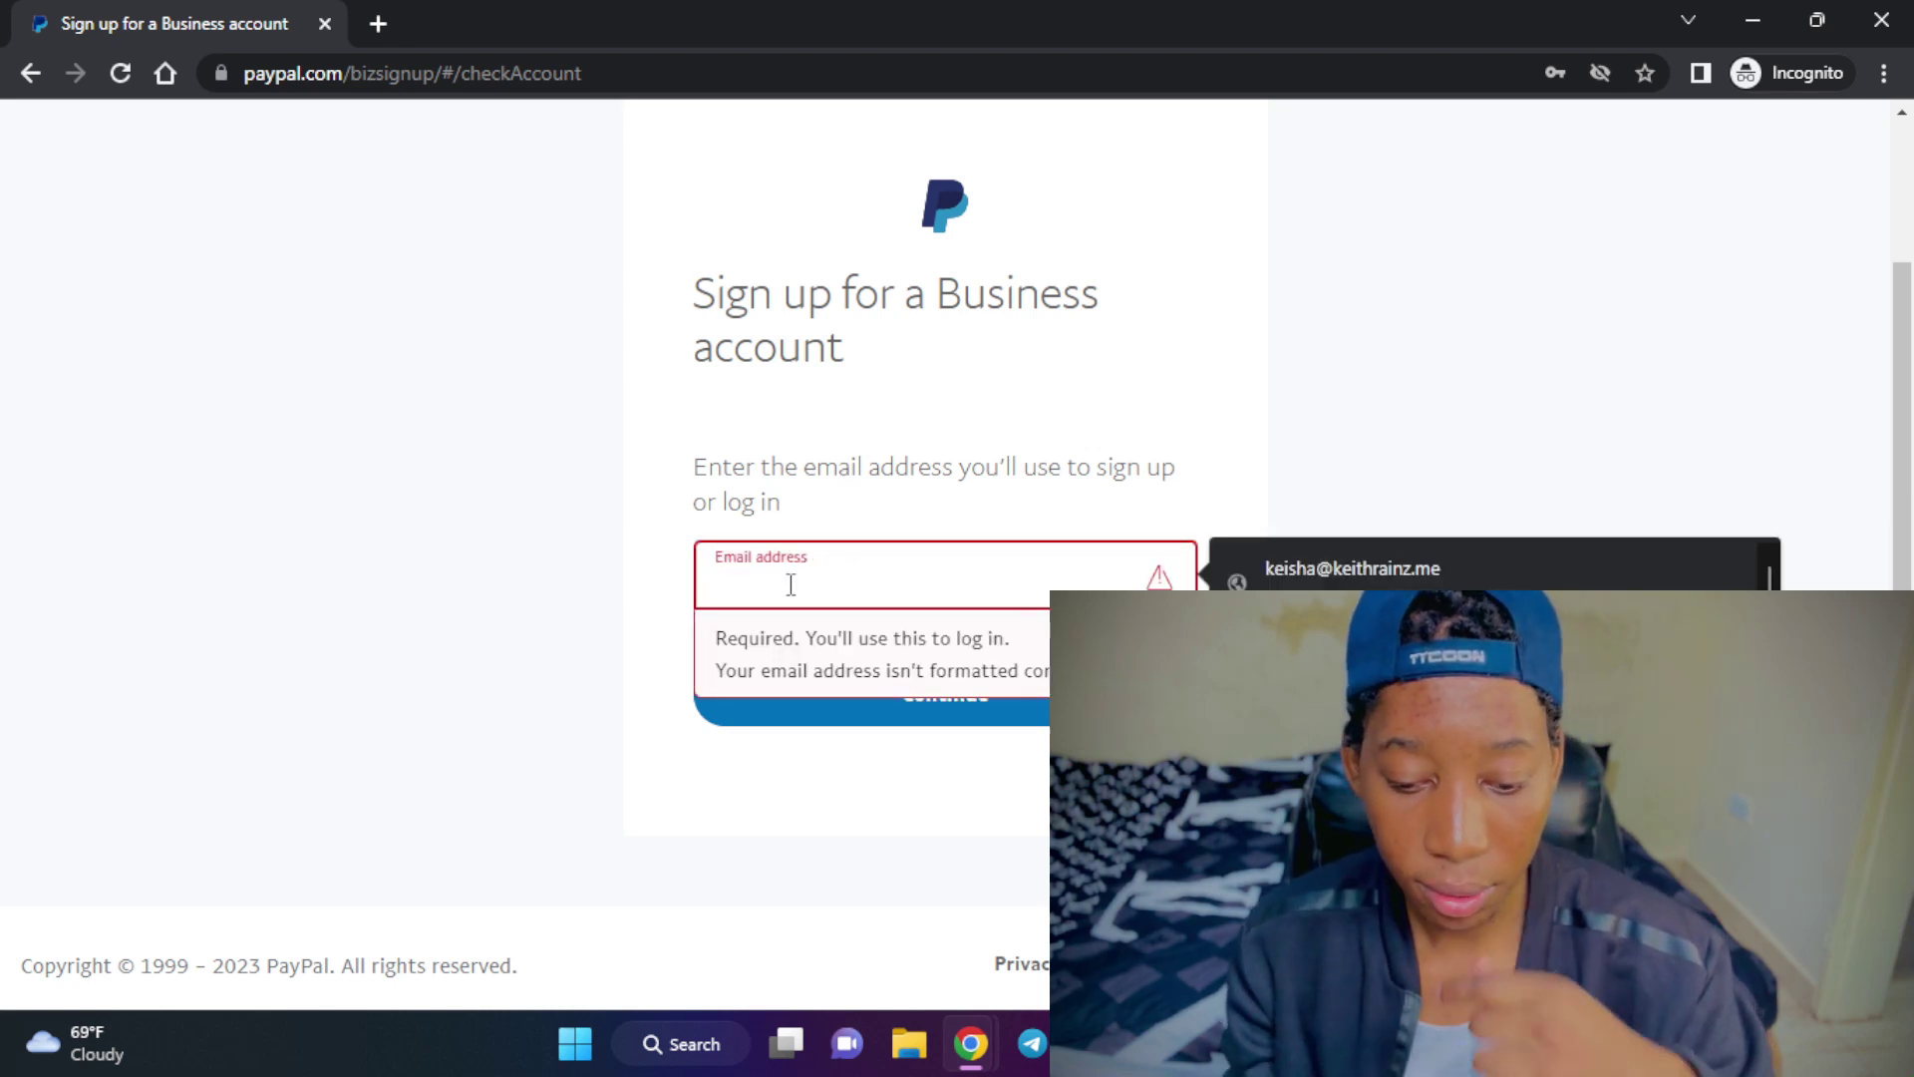
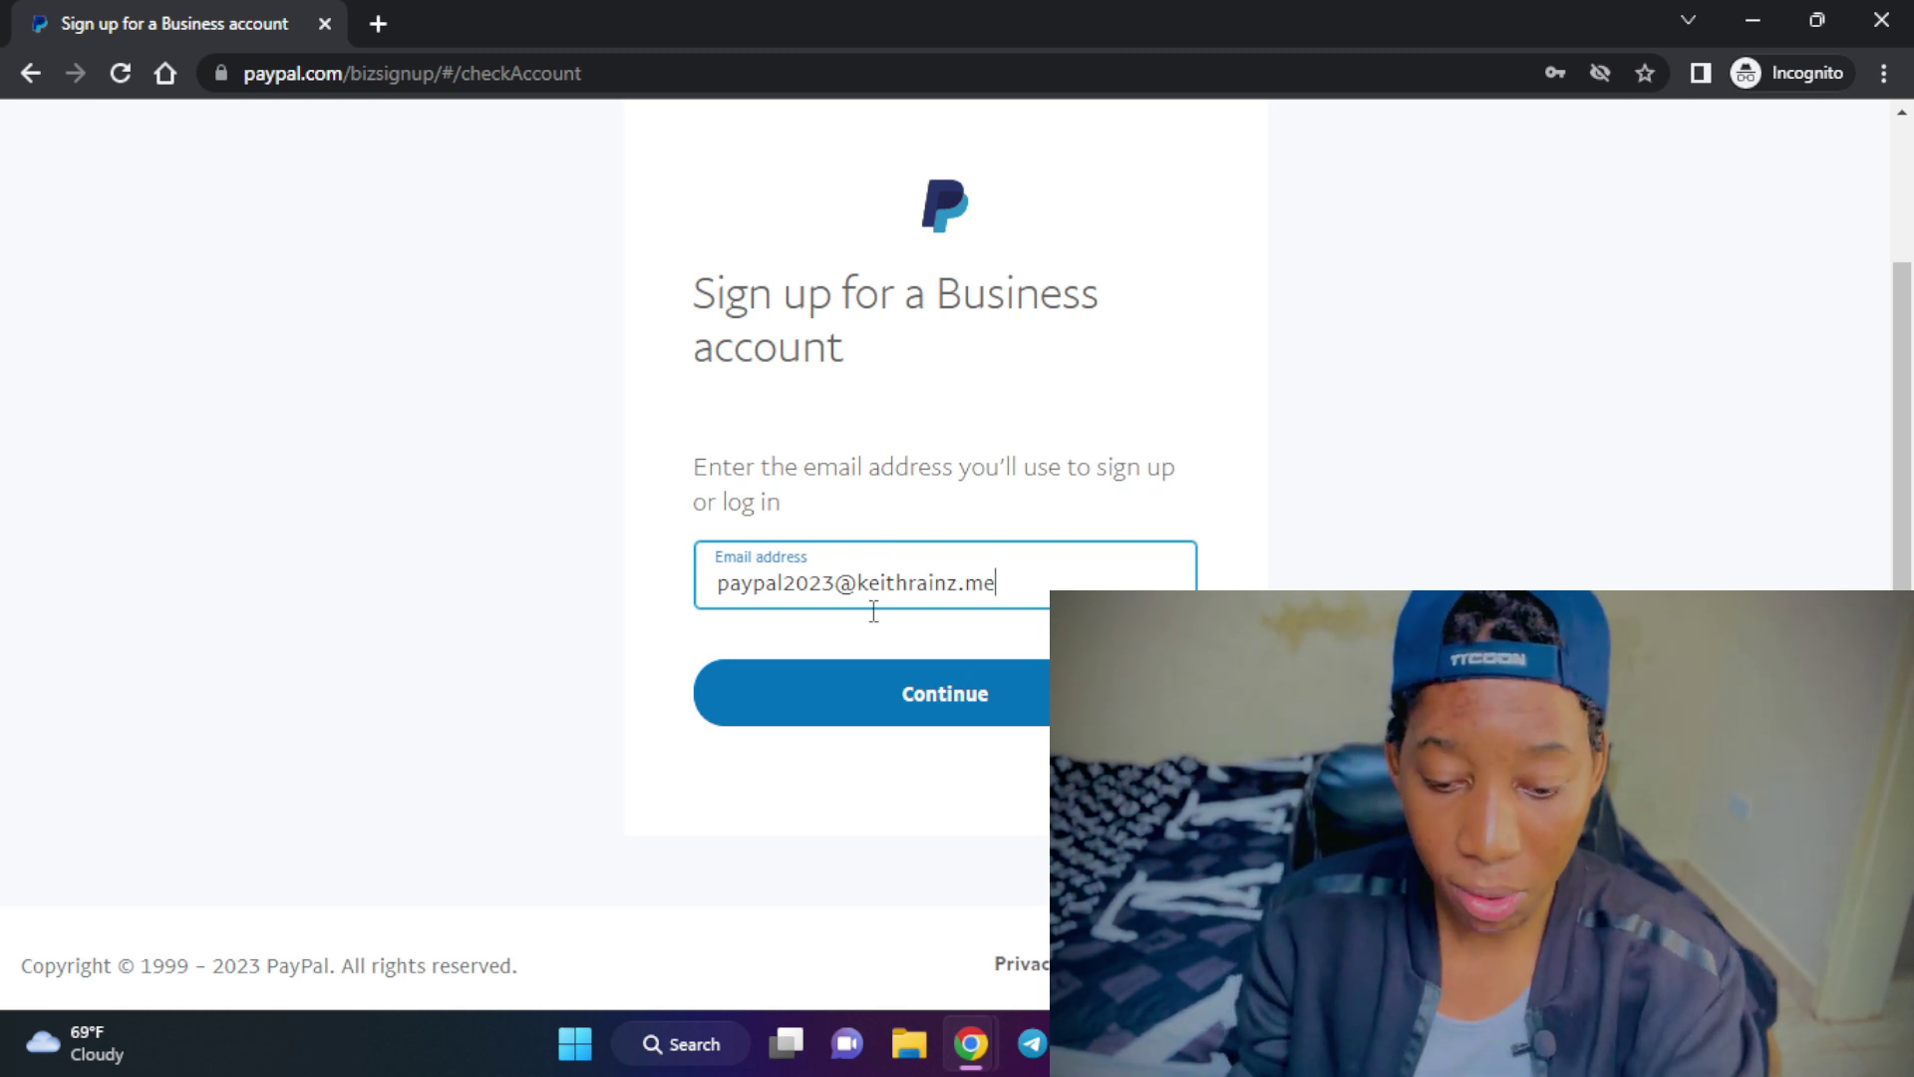
left_click(919, 696)
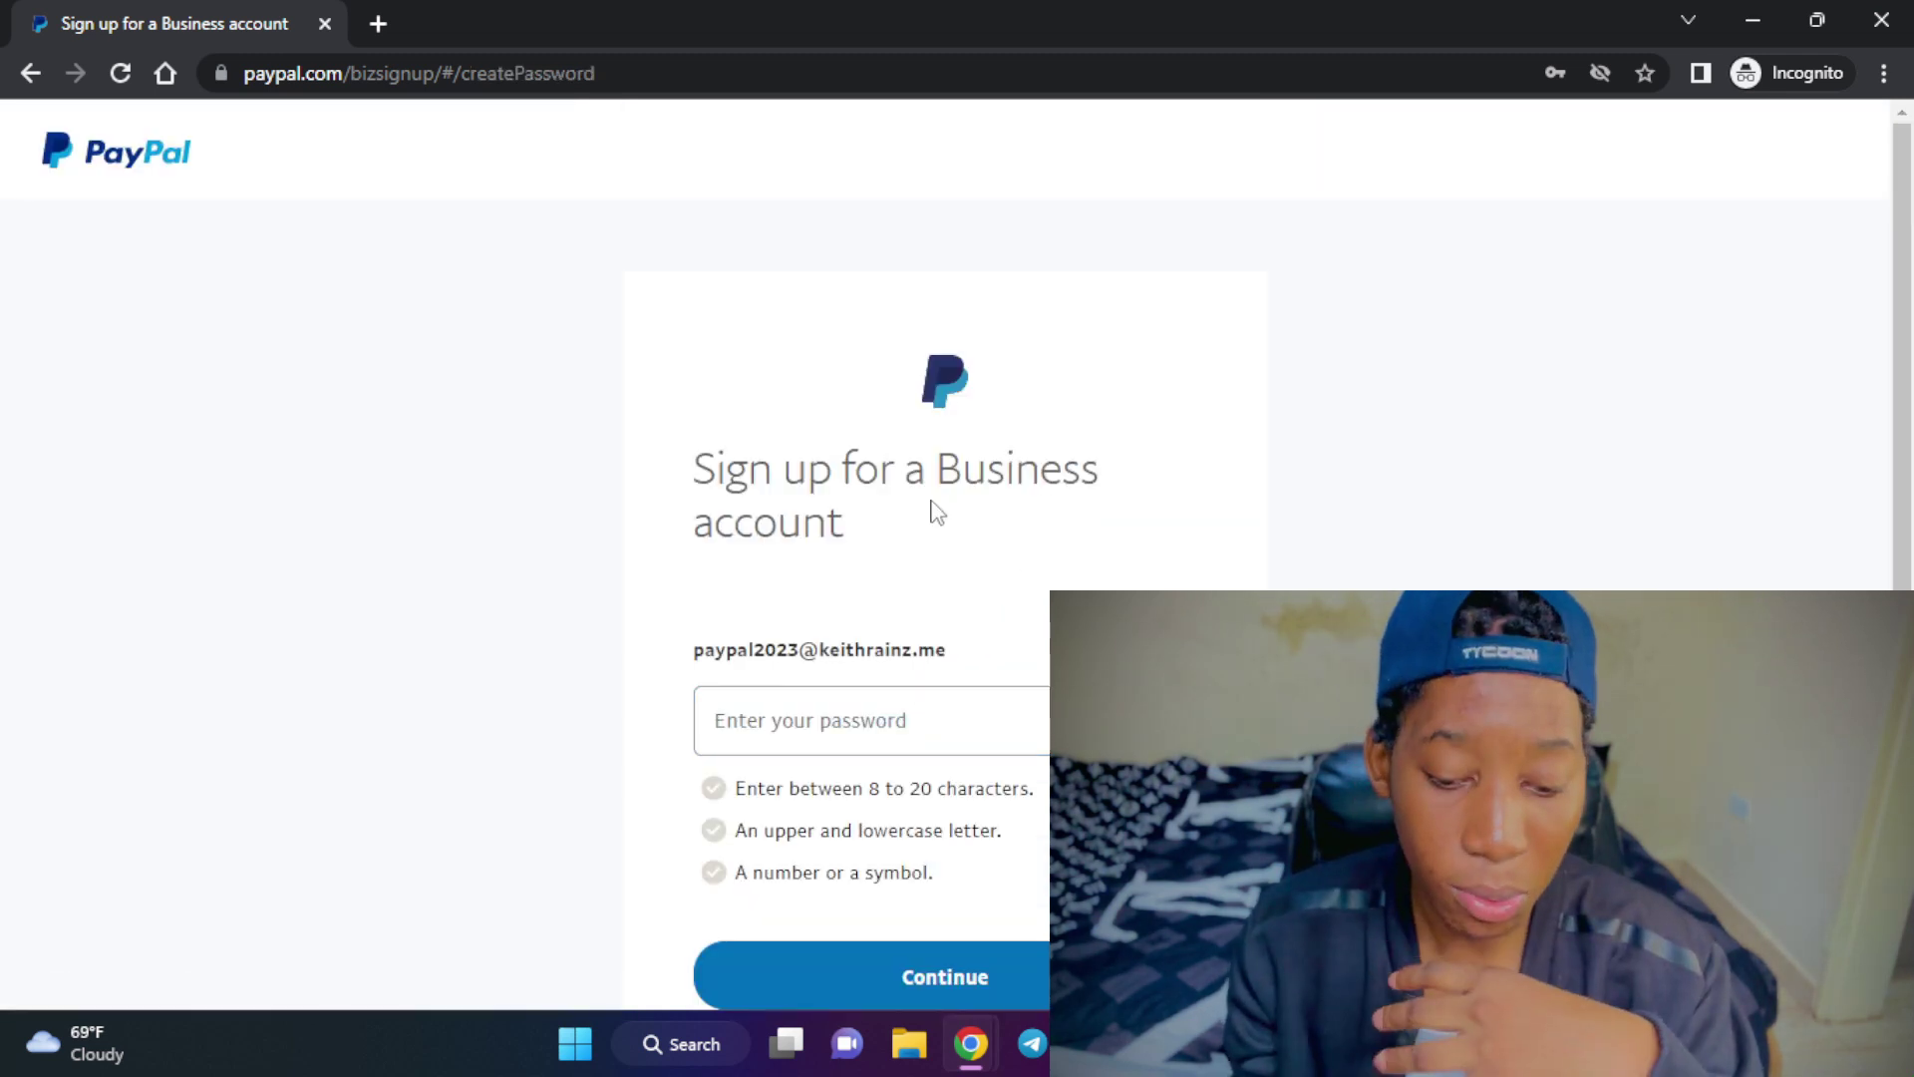
Paste an account password that meets all three password rules.
left_click(807, 710)
key("ctrl+v")
scroll(944, 513, "down", 3)
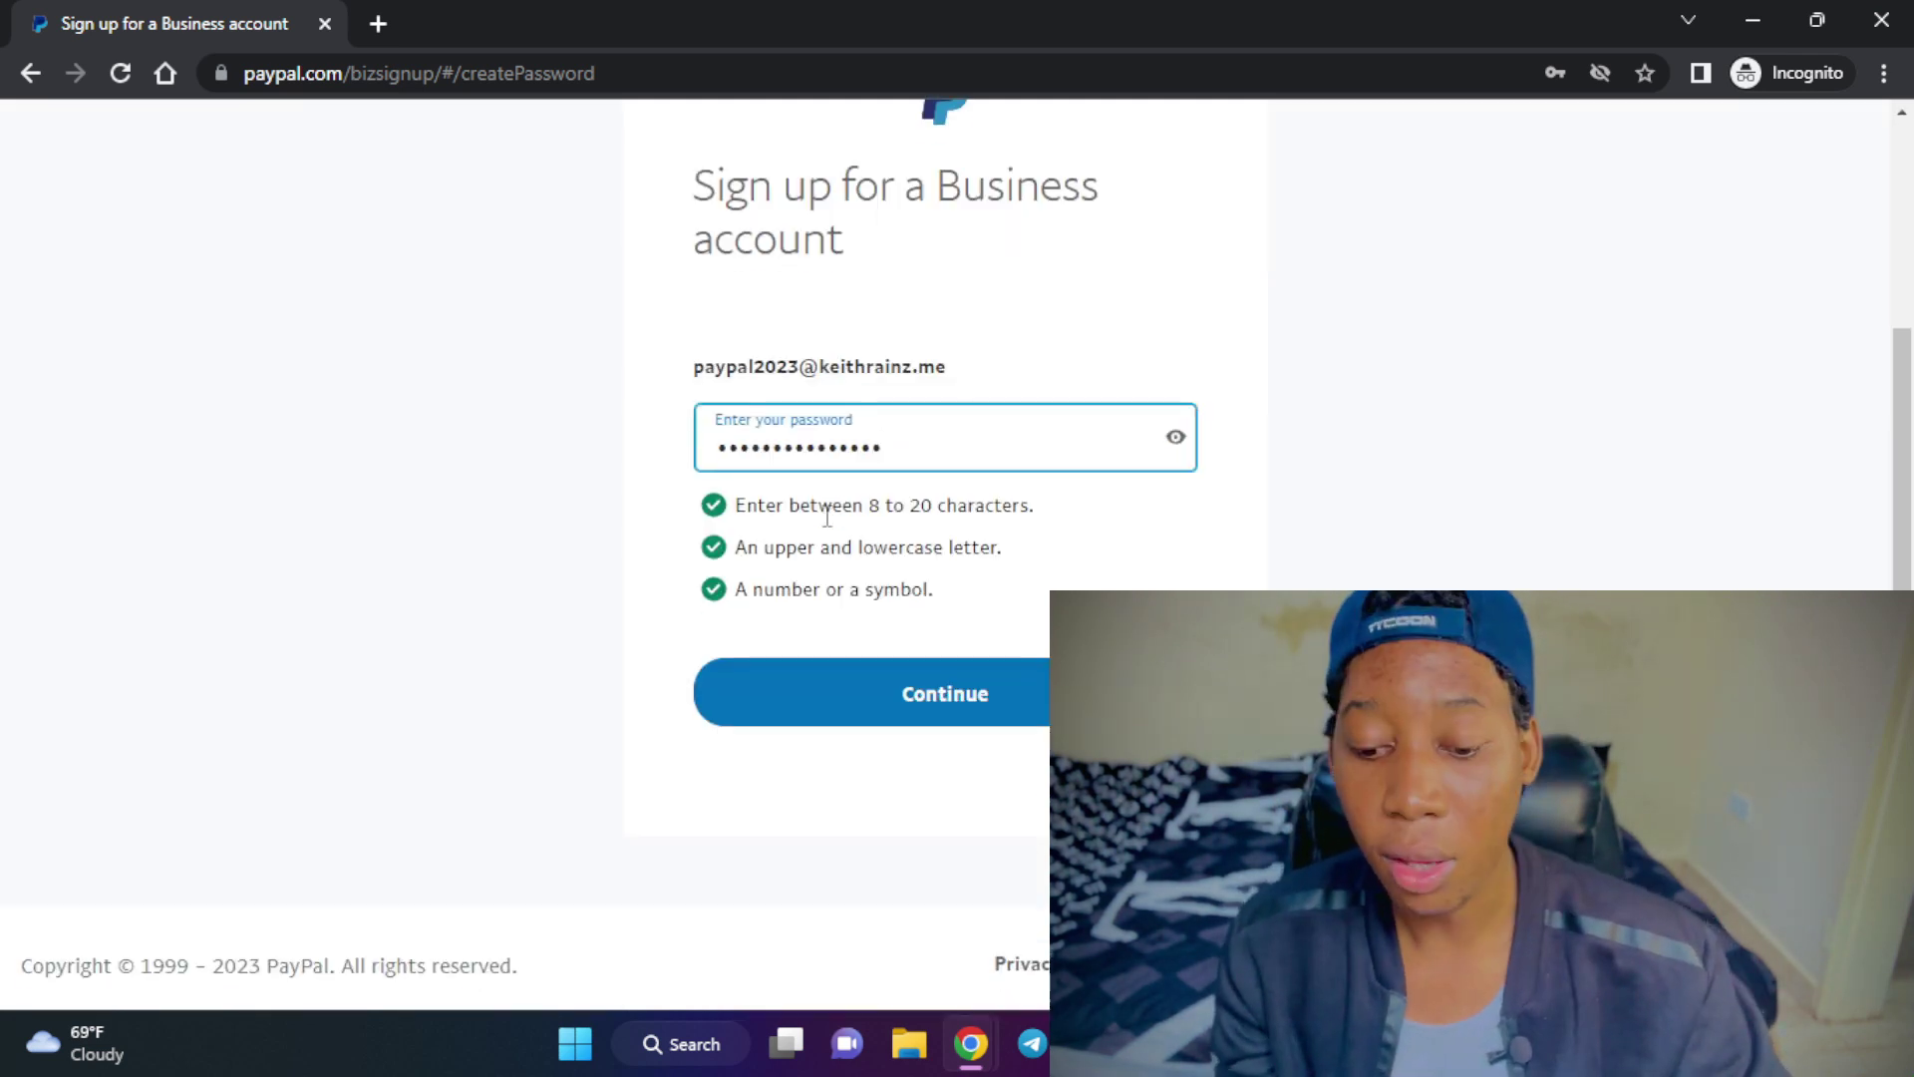
scroll(827, 517, "up", 2)
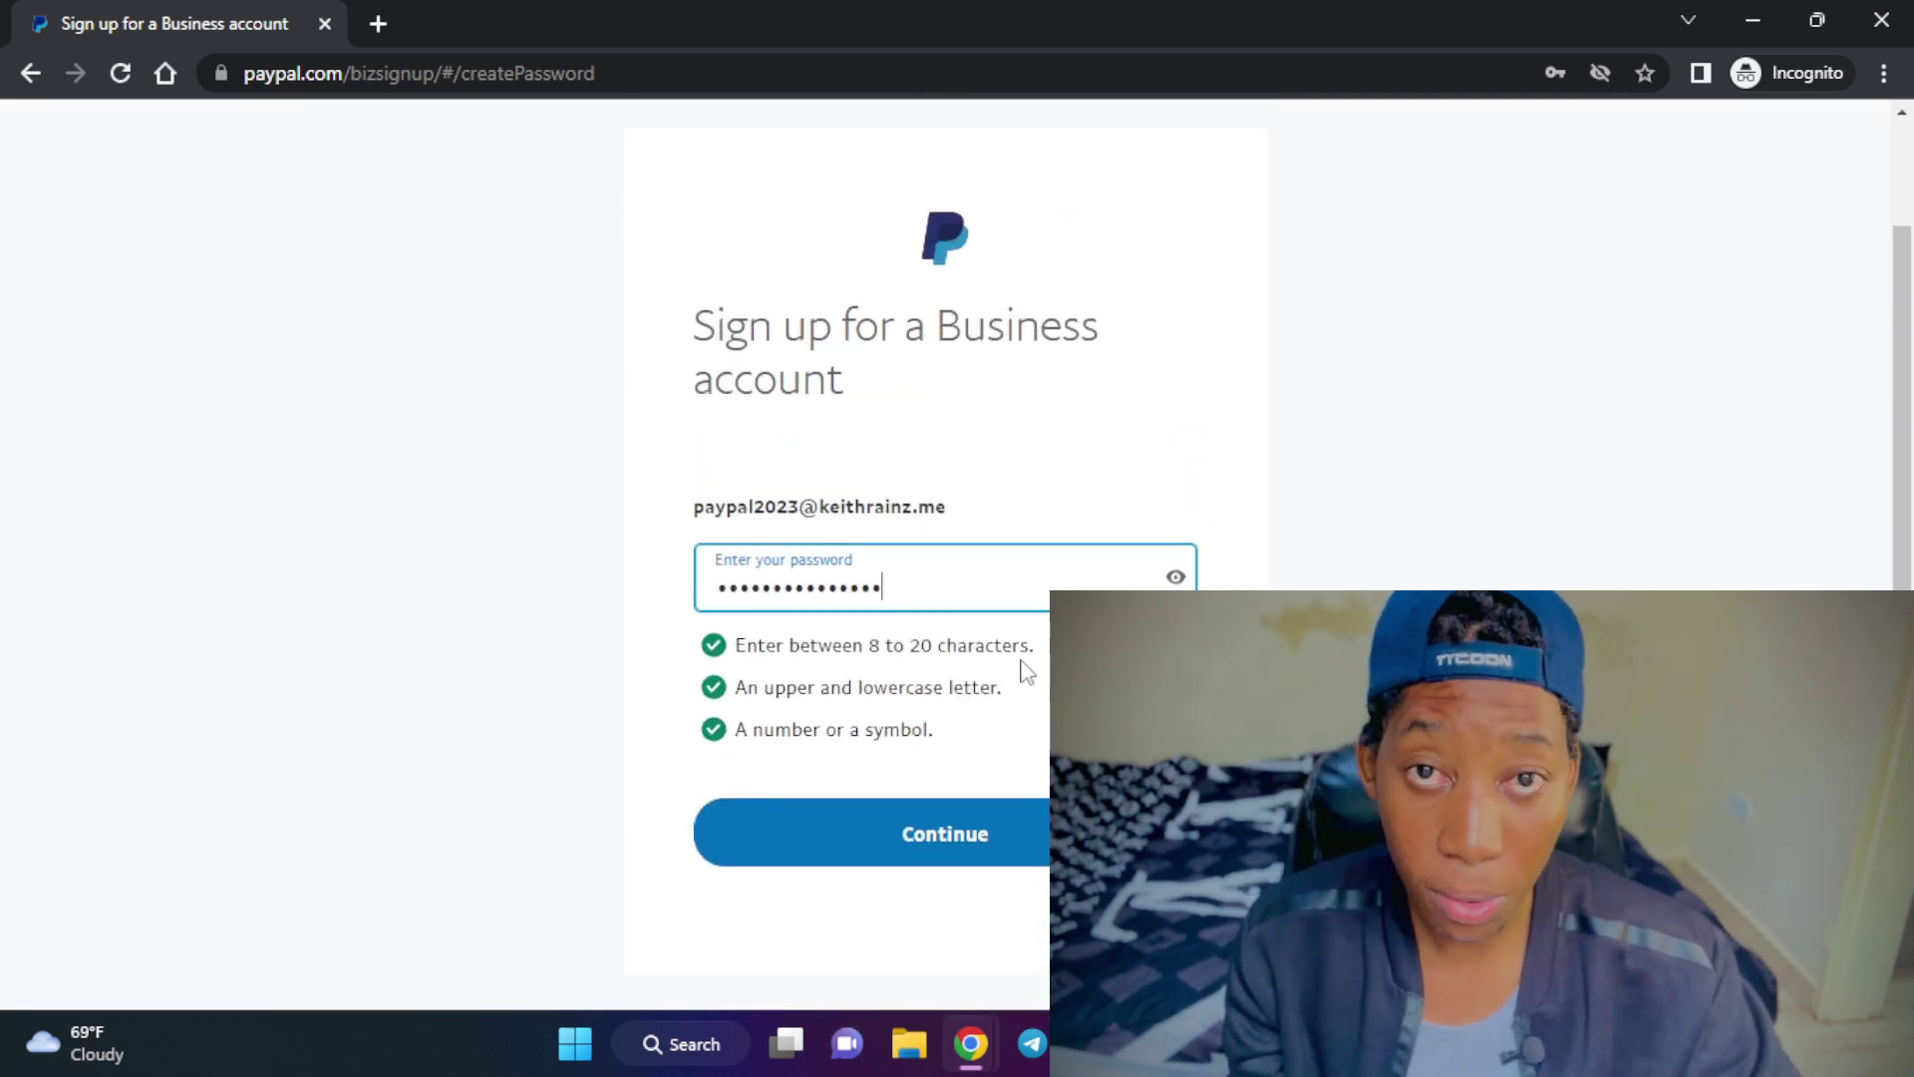
Submit the password and enter the contact's legal first and last name.
left_click(945, 834)
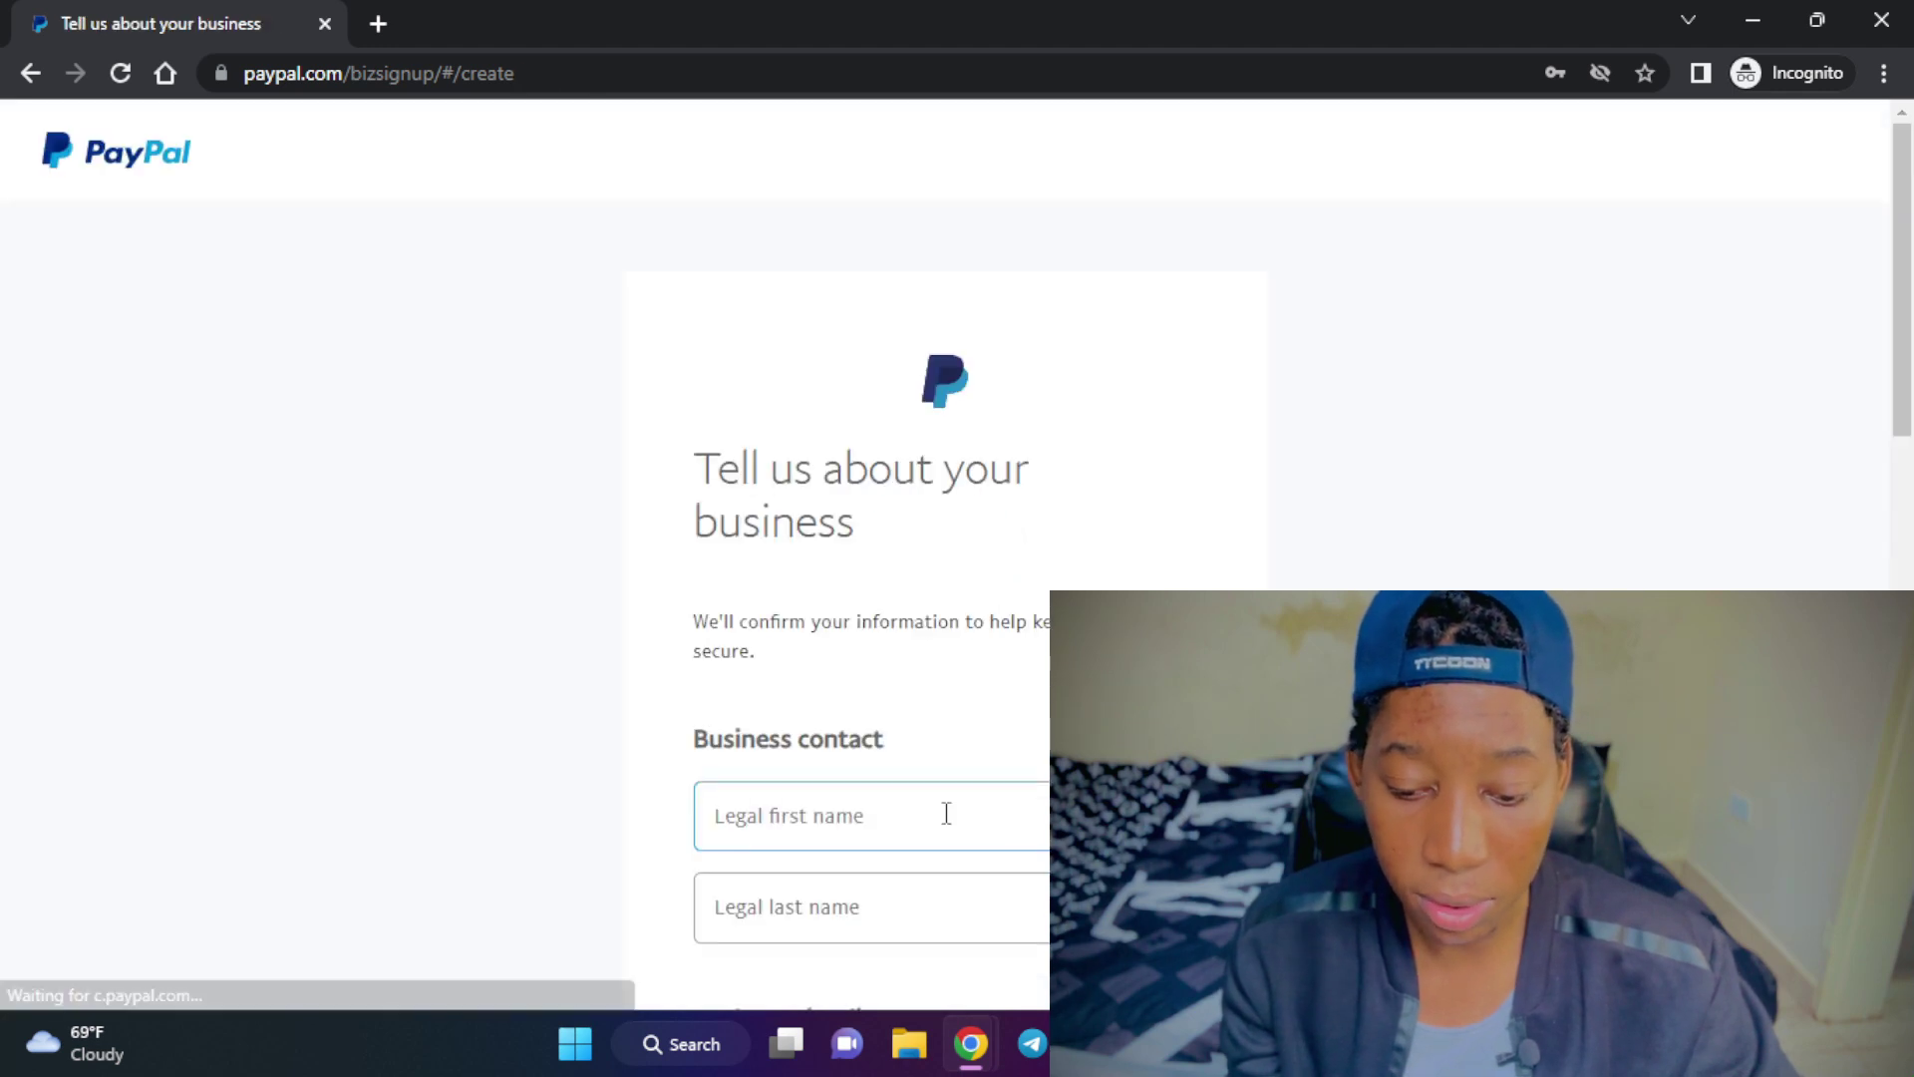
scroll(953, 542, "down", 3)
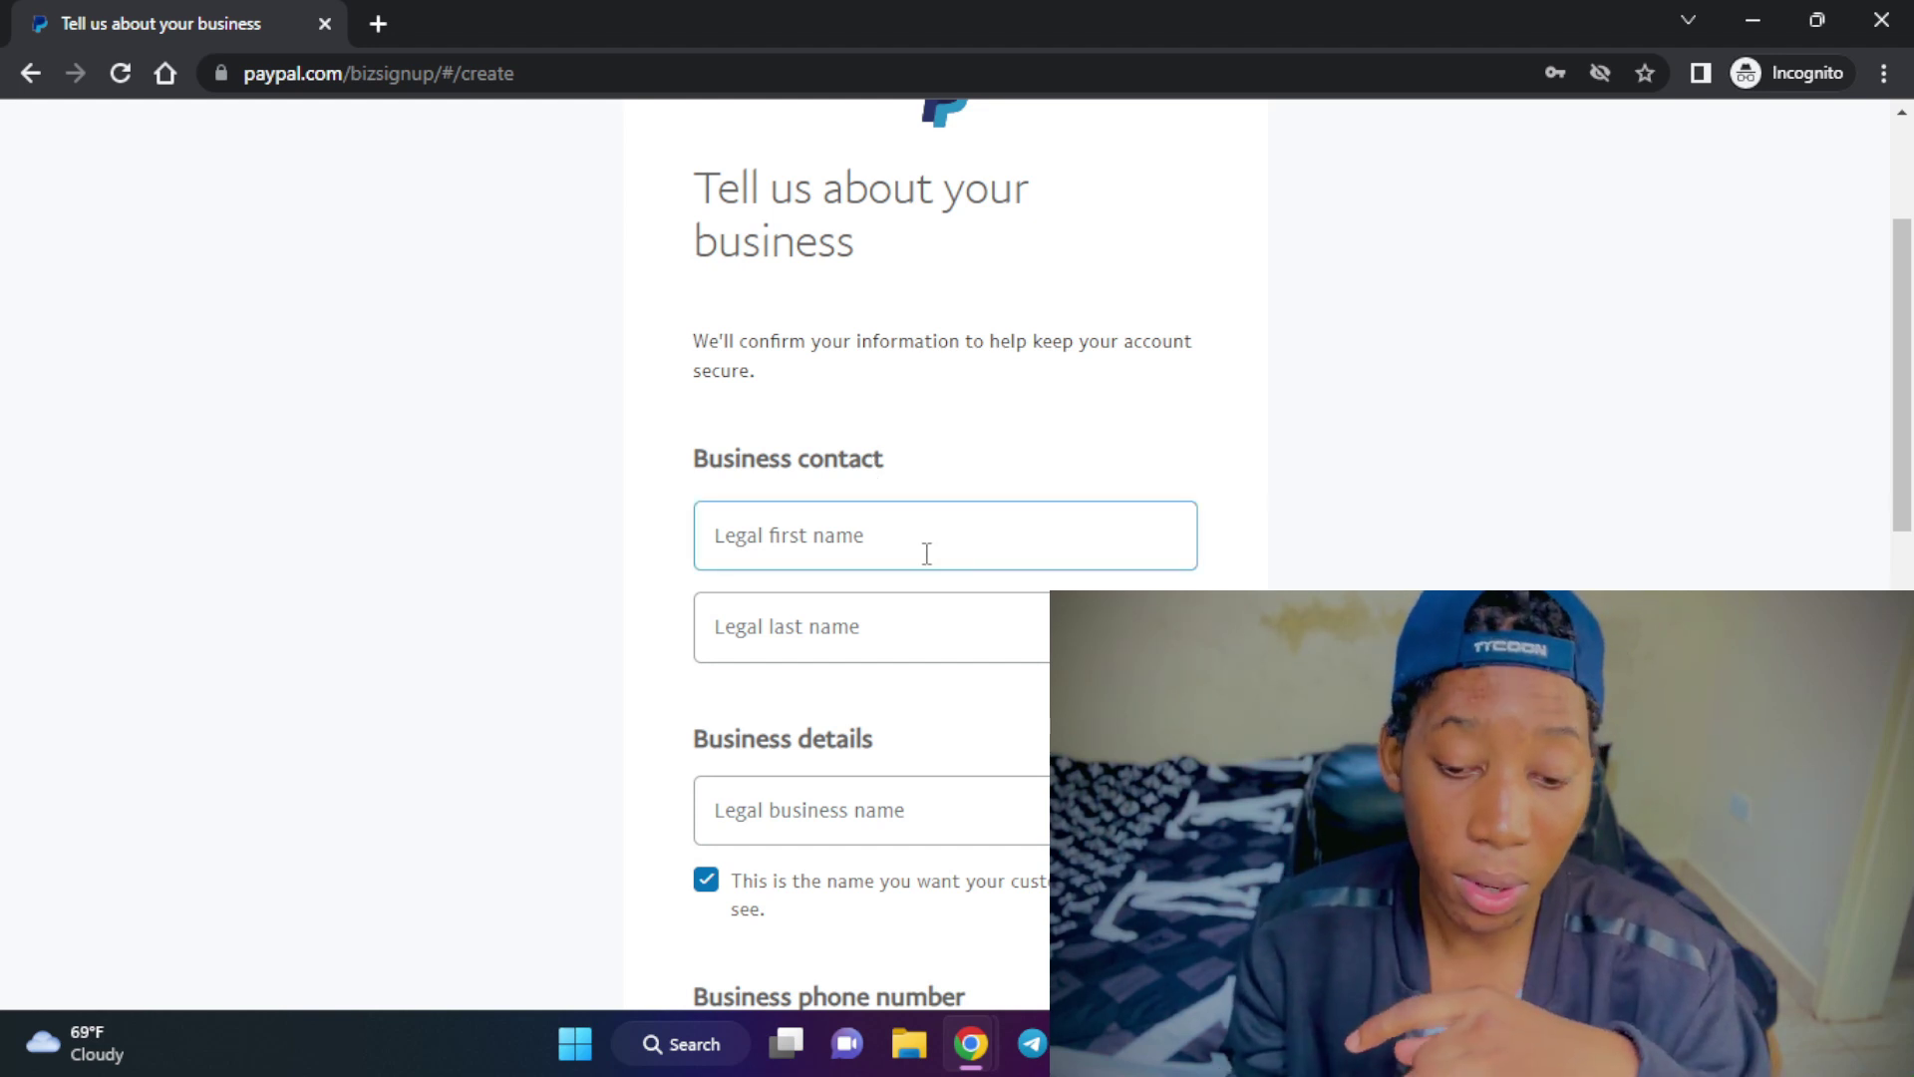
left_click(860, 529)
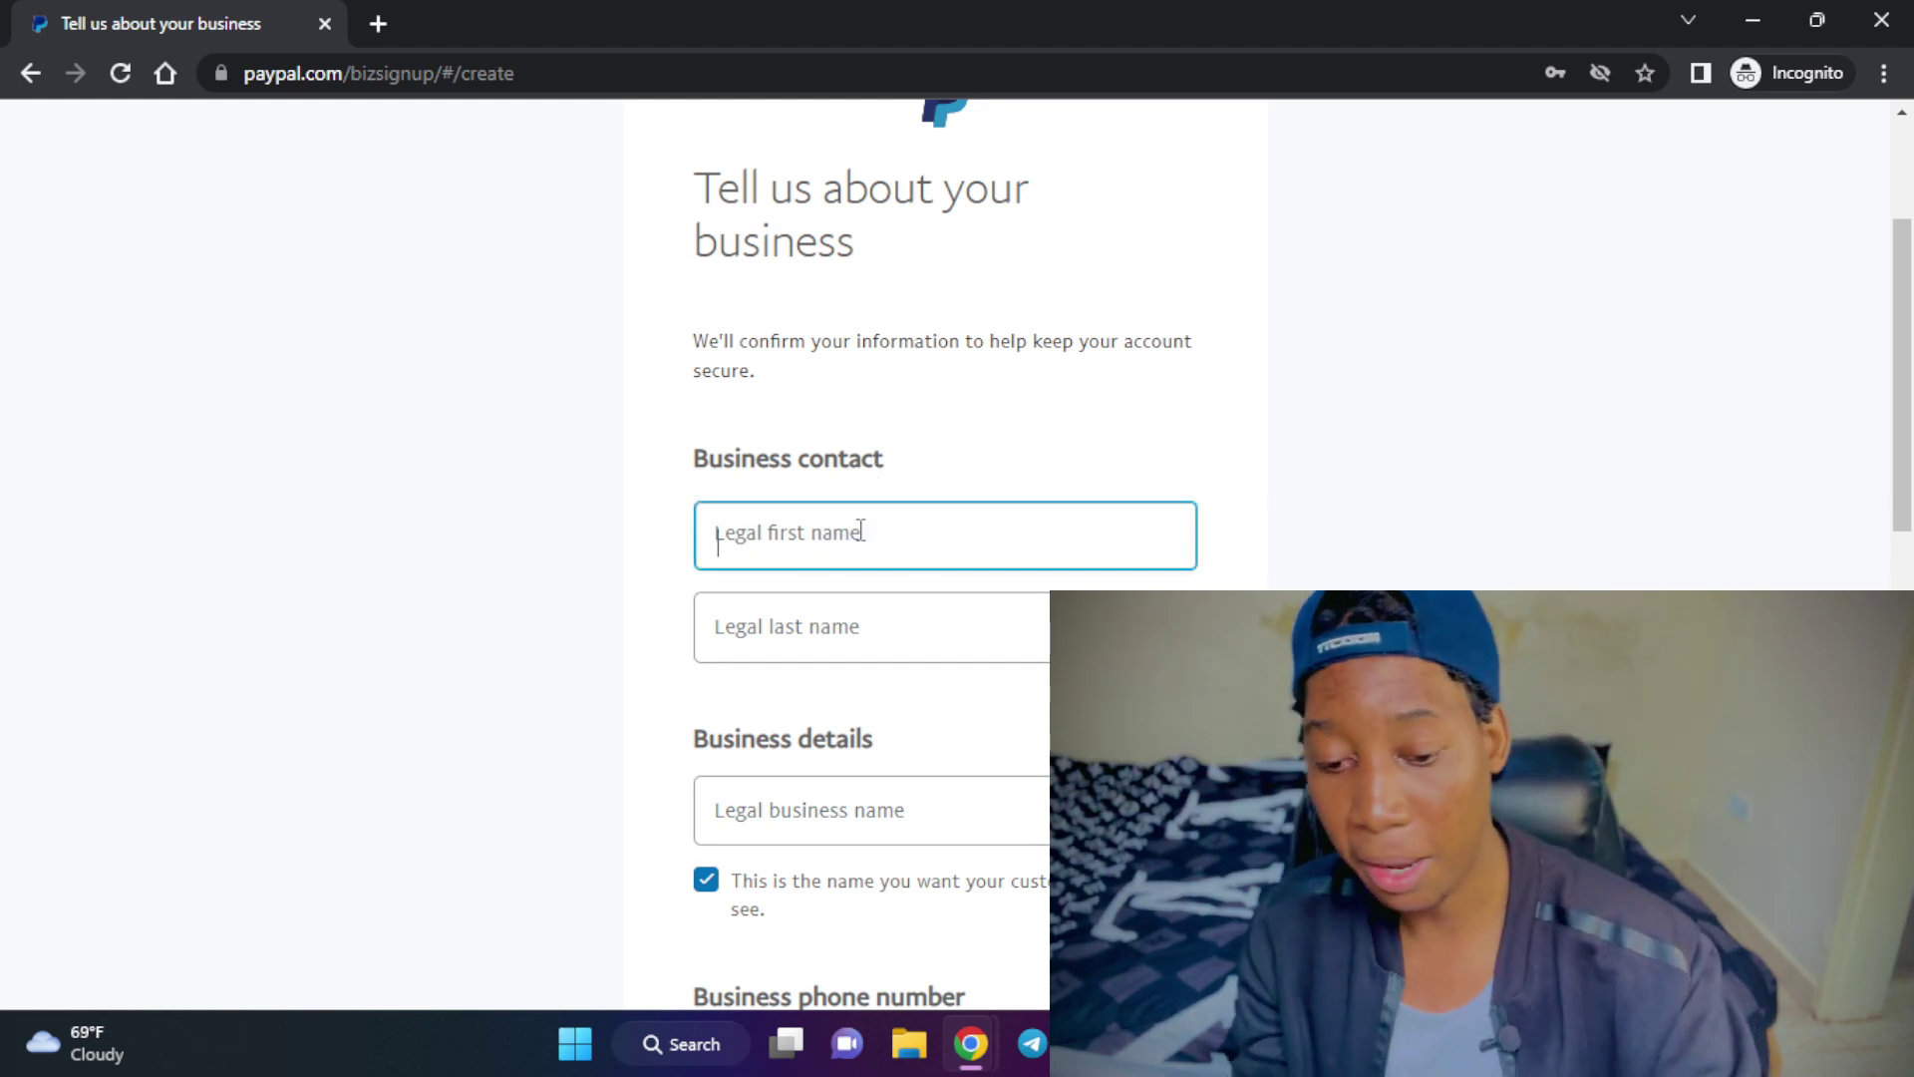
type("Kei")
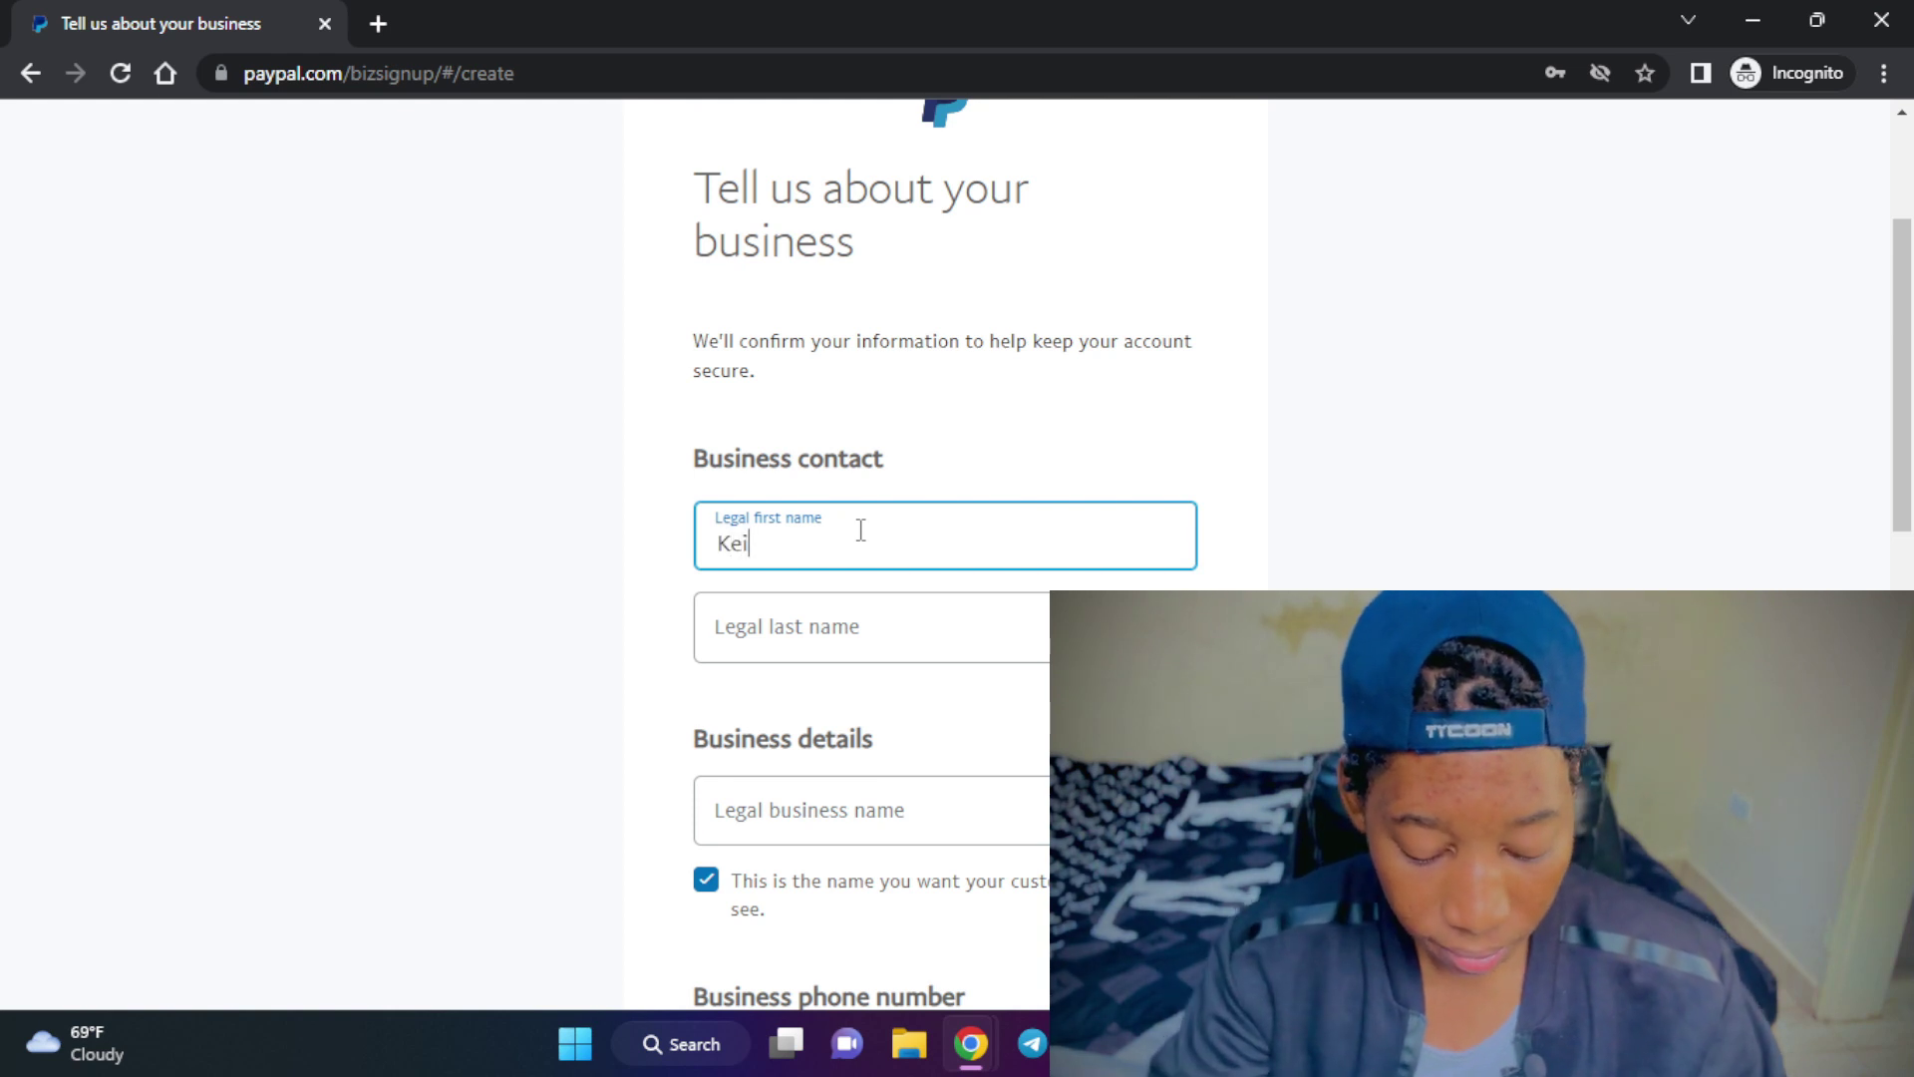
type("th")
left_click(863, 626)
type("Zambia")
scroll(863, 626, "down", 3)
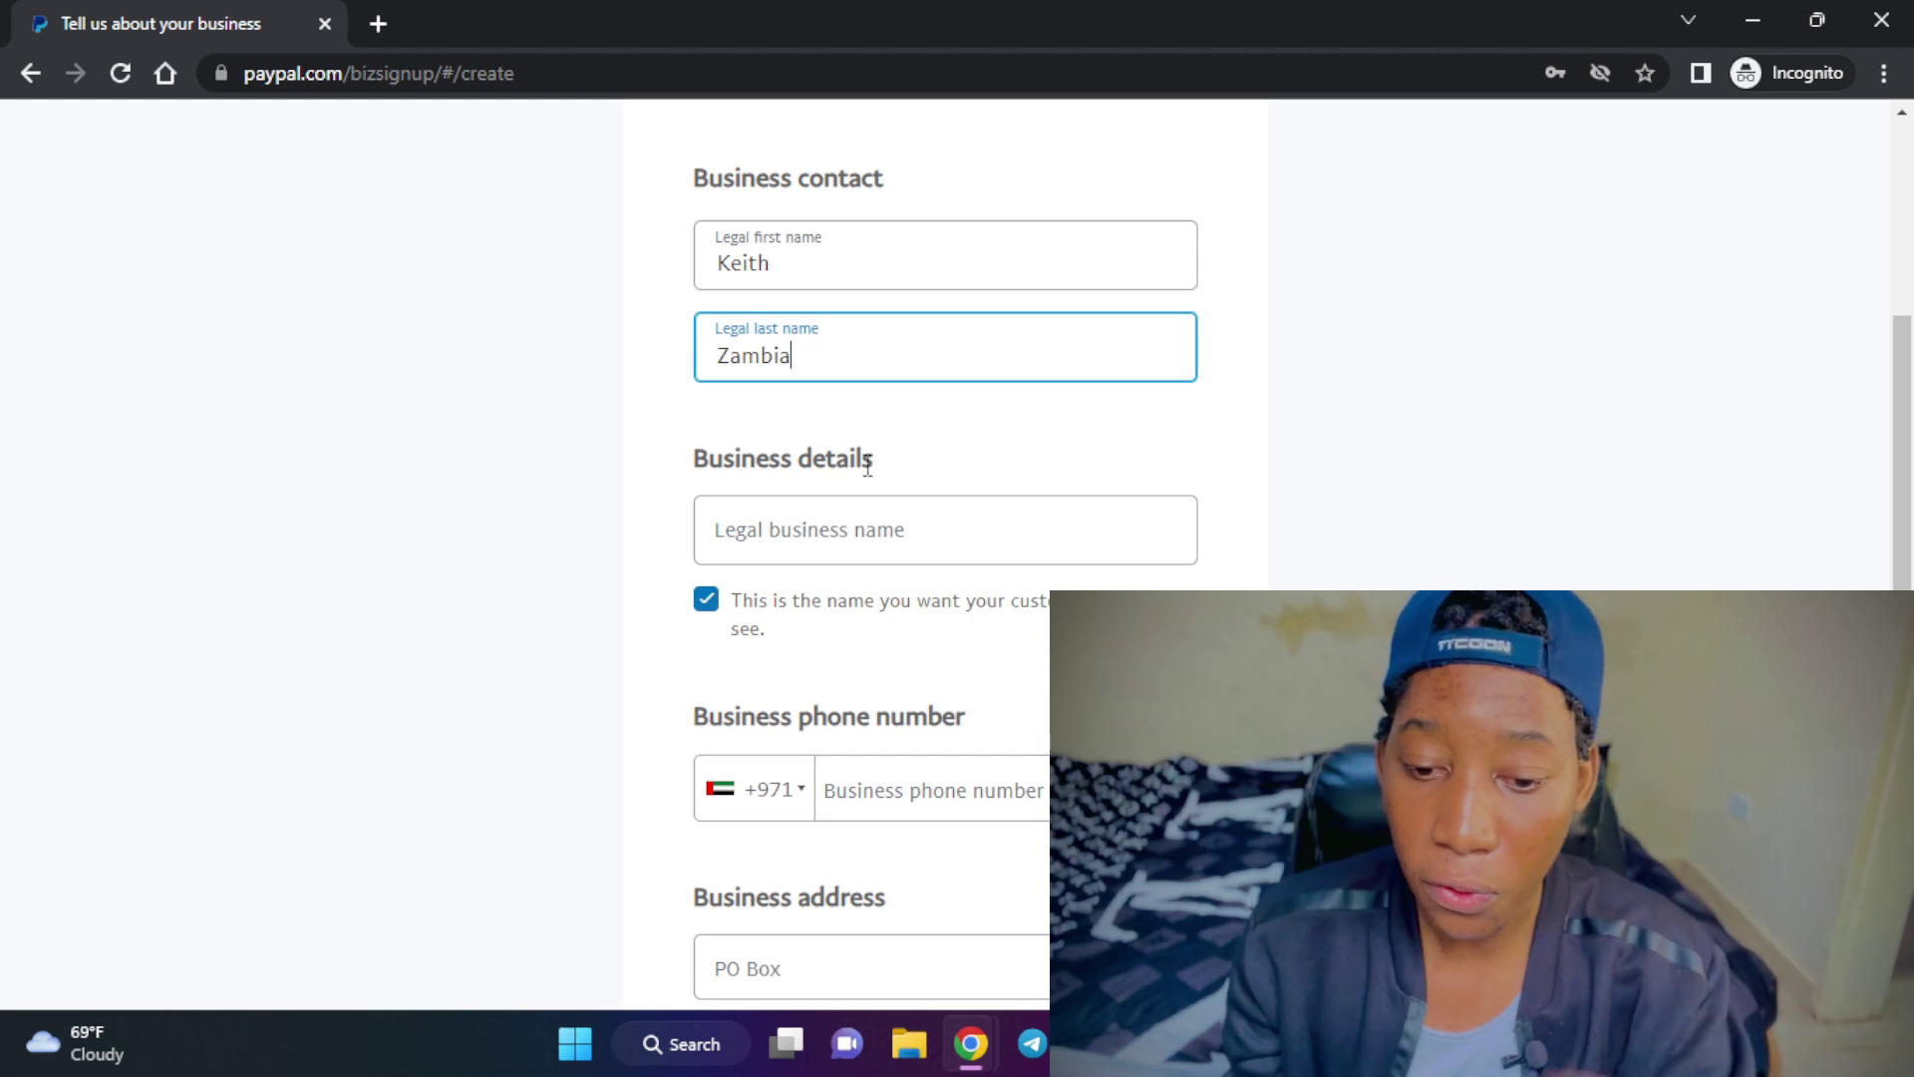
Fill in the legal business name on the business details form.
left_click(765, 525)
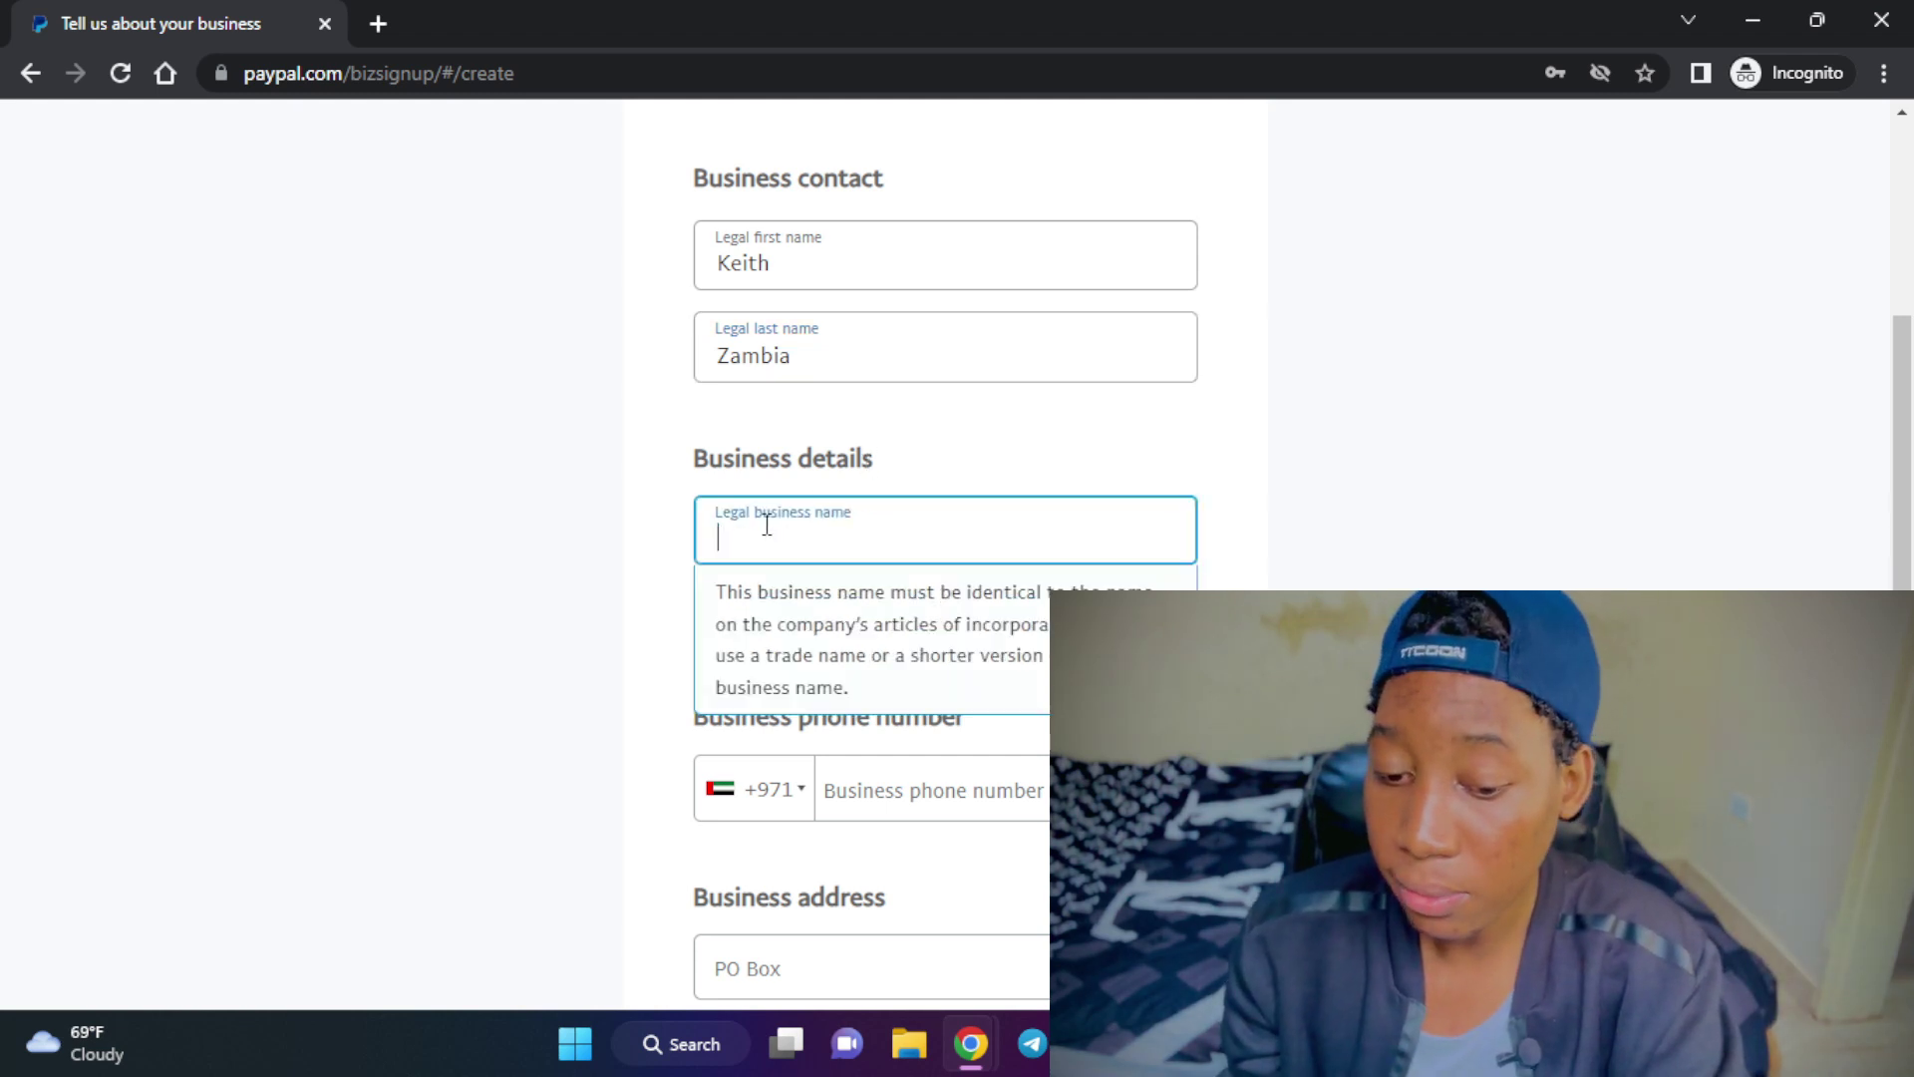
left_click(585, 527)
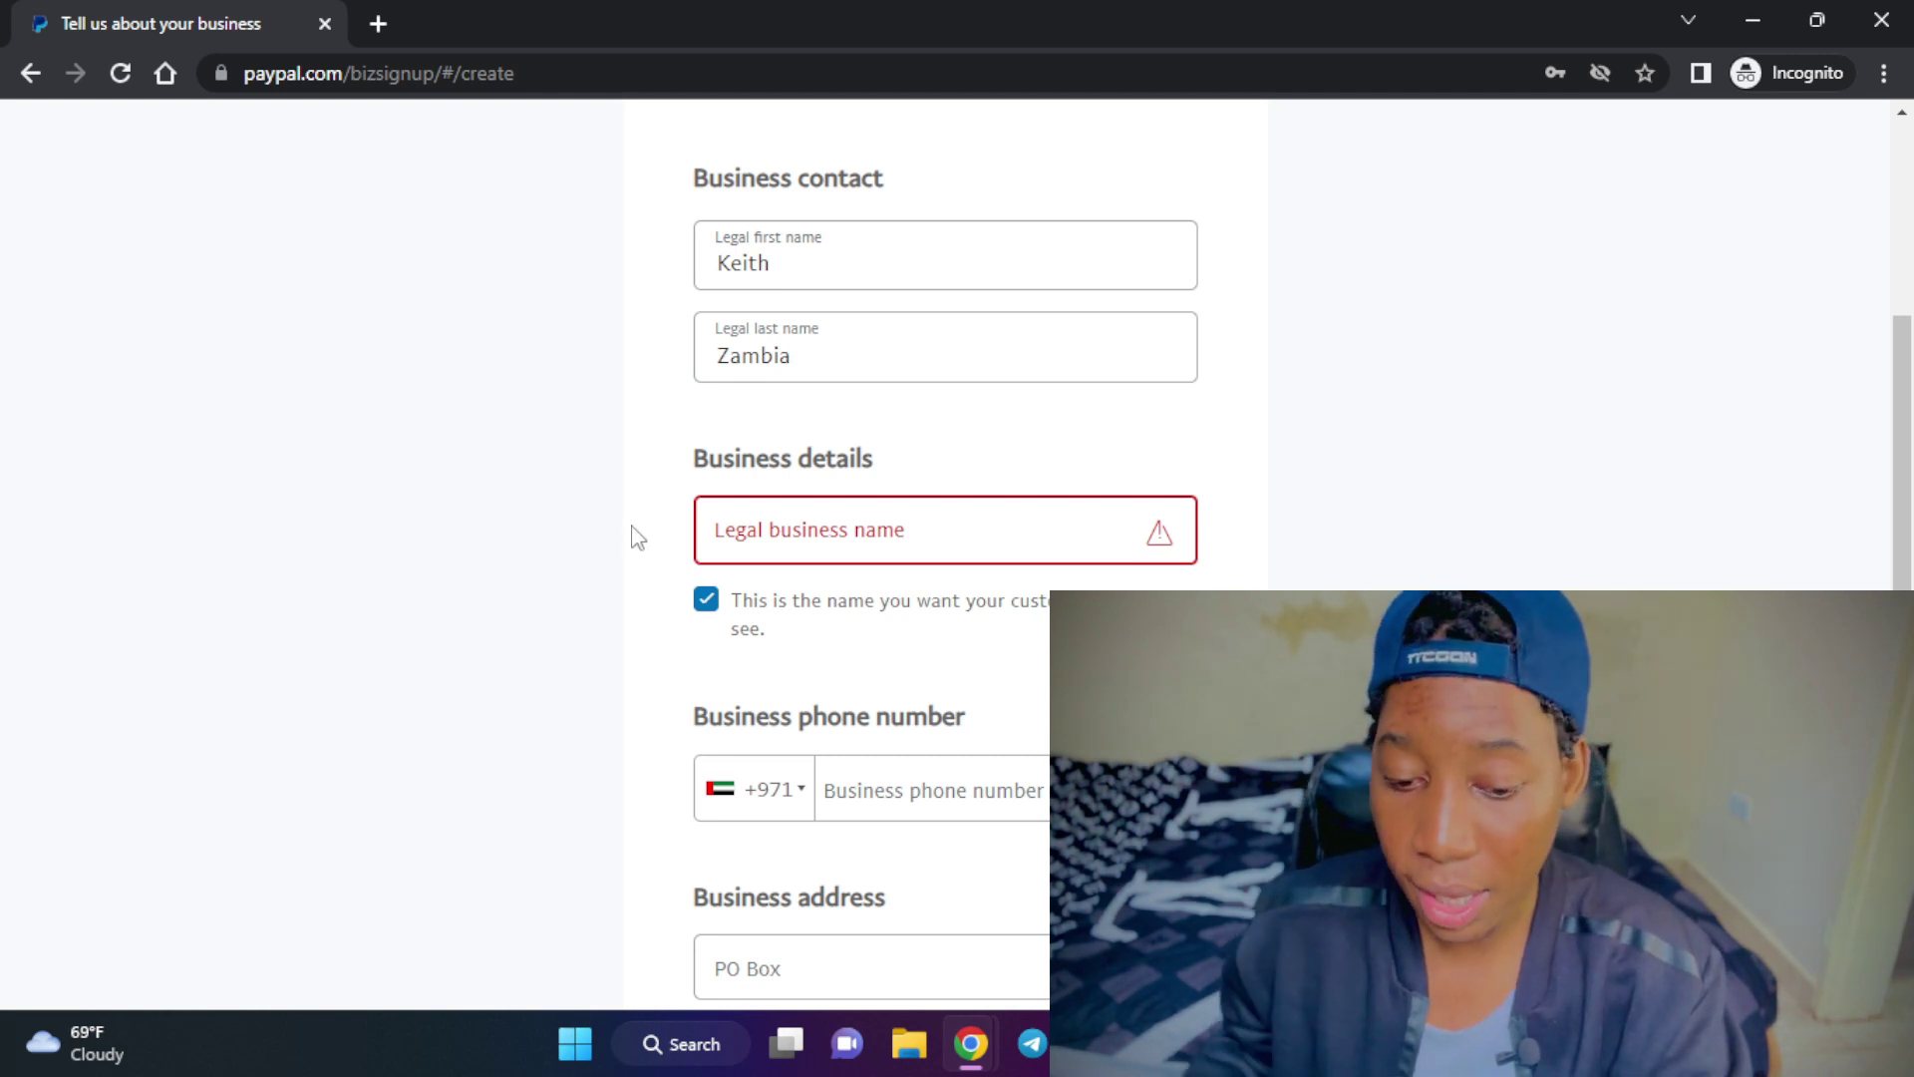
left_click(757, 518)
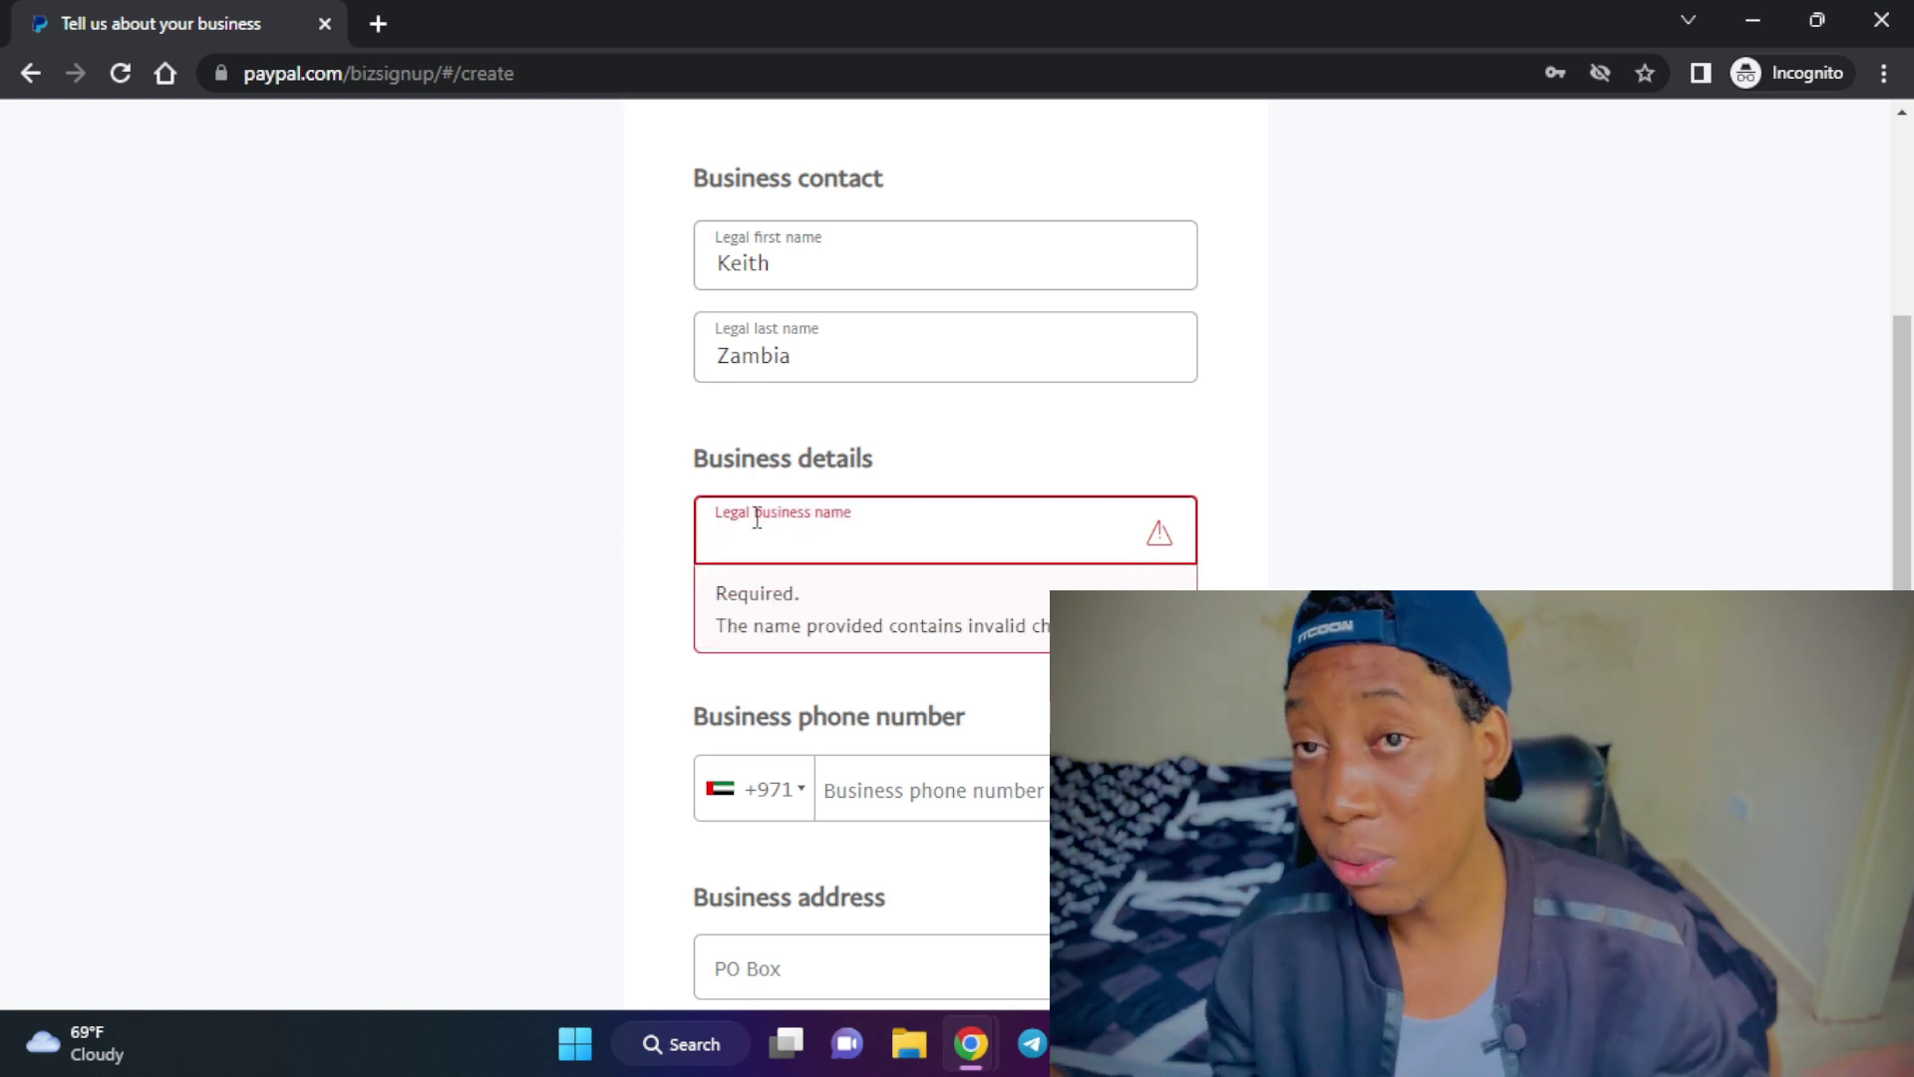
key("Tab")
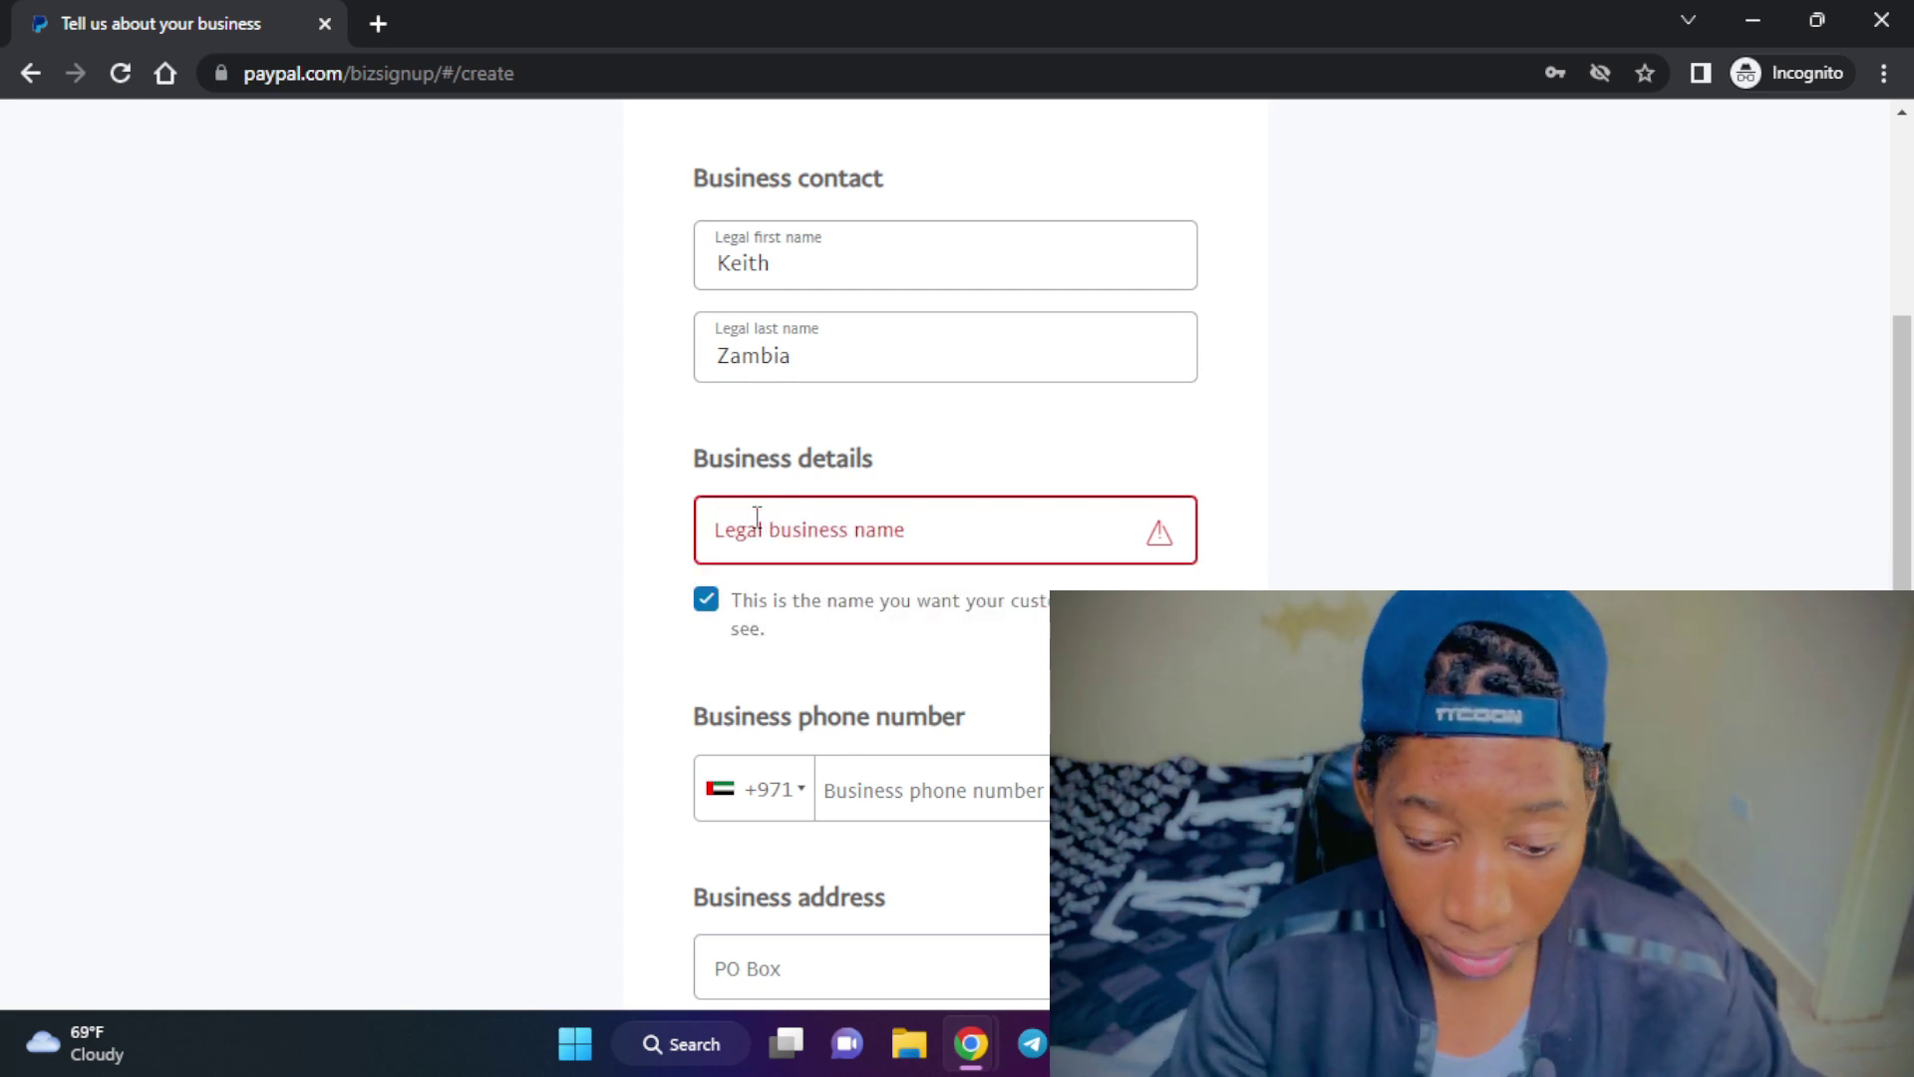
left_click(756, 516)
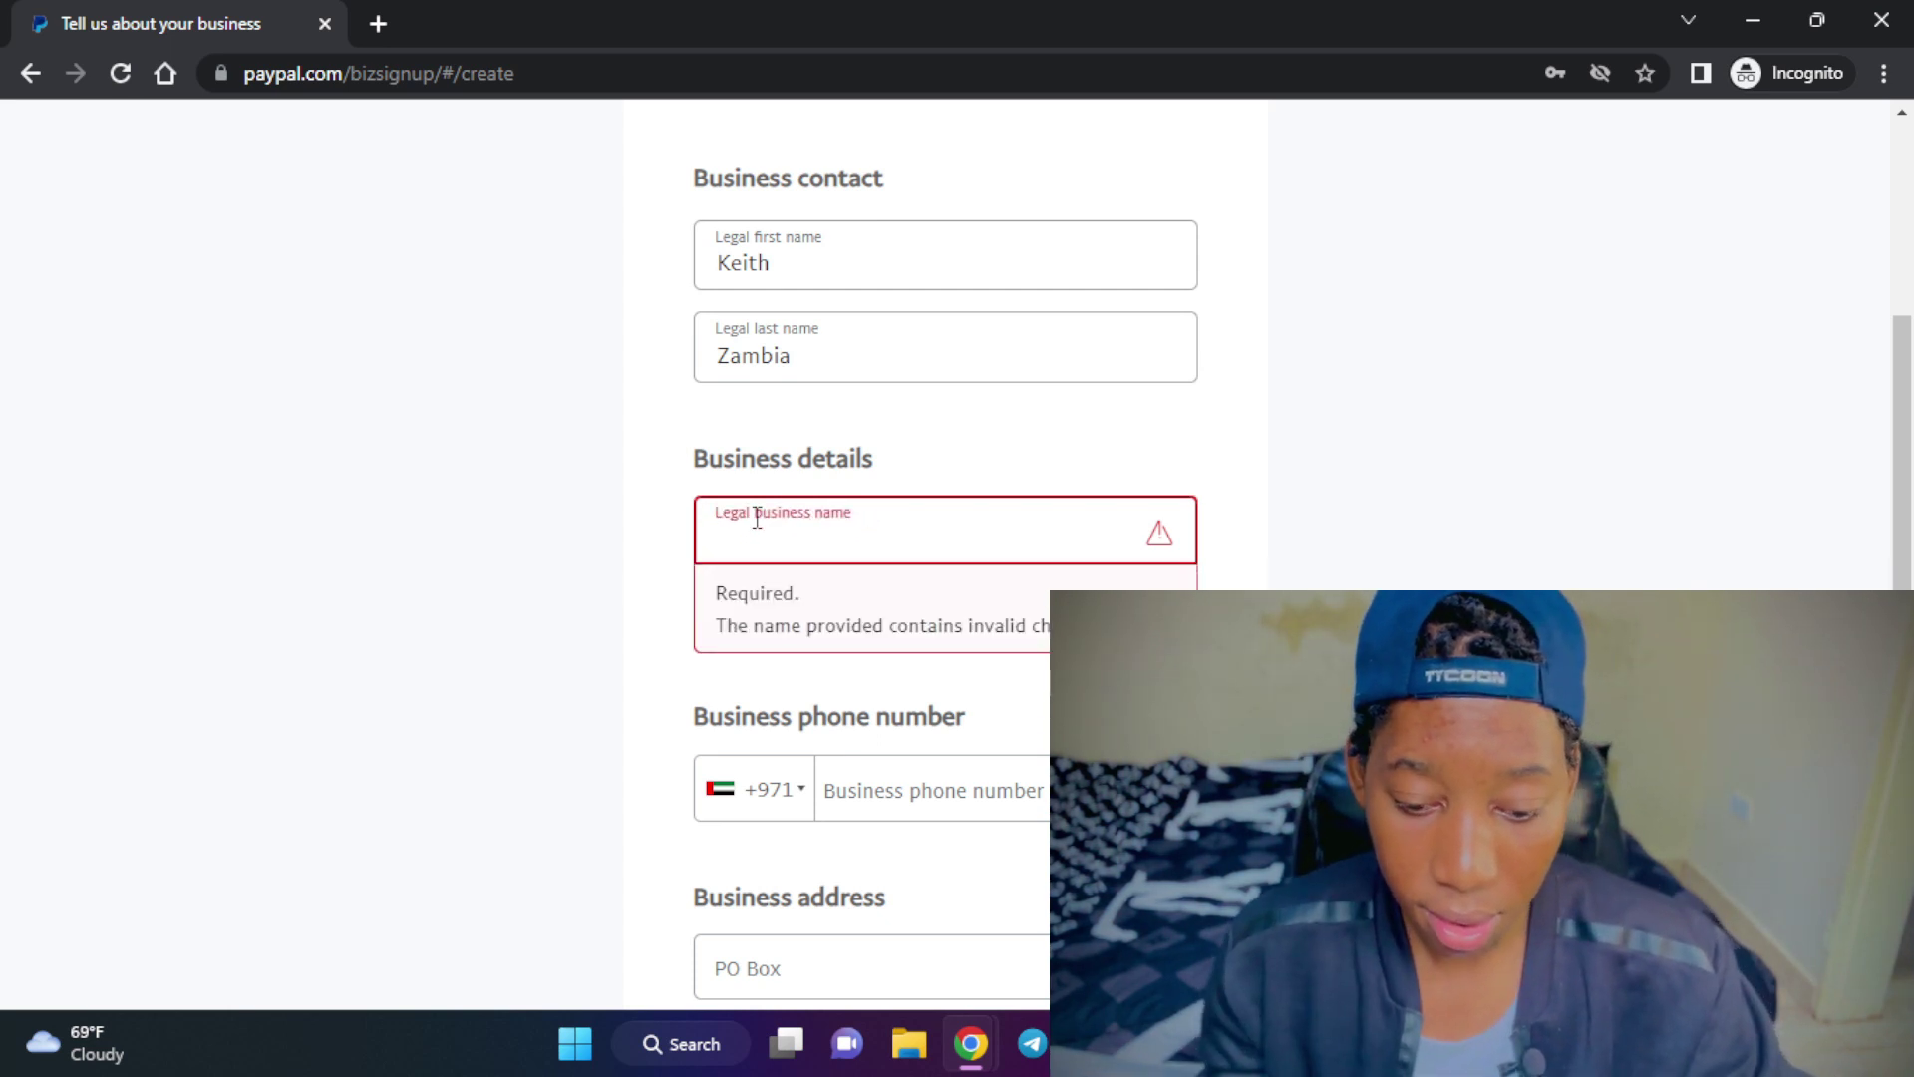
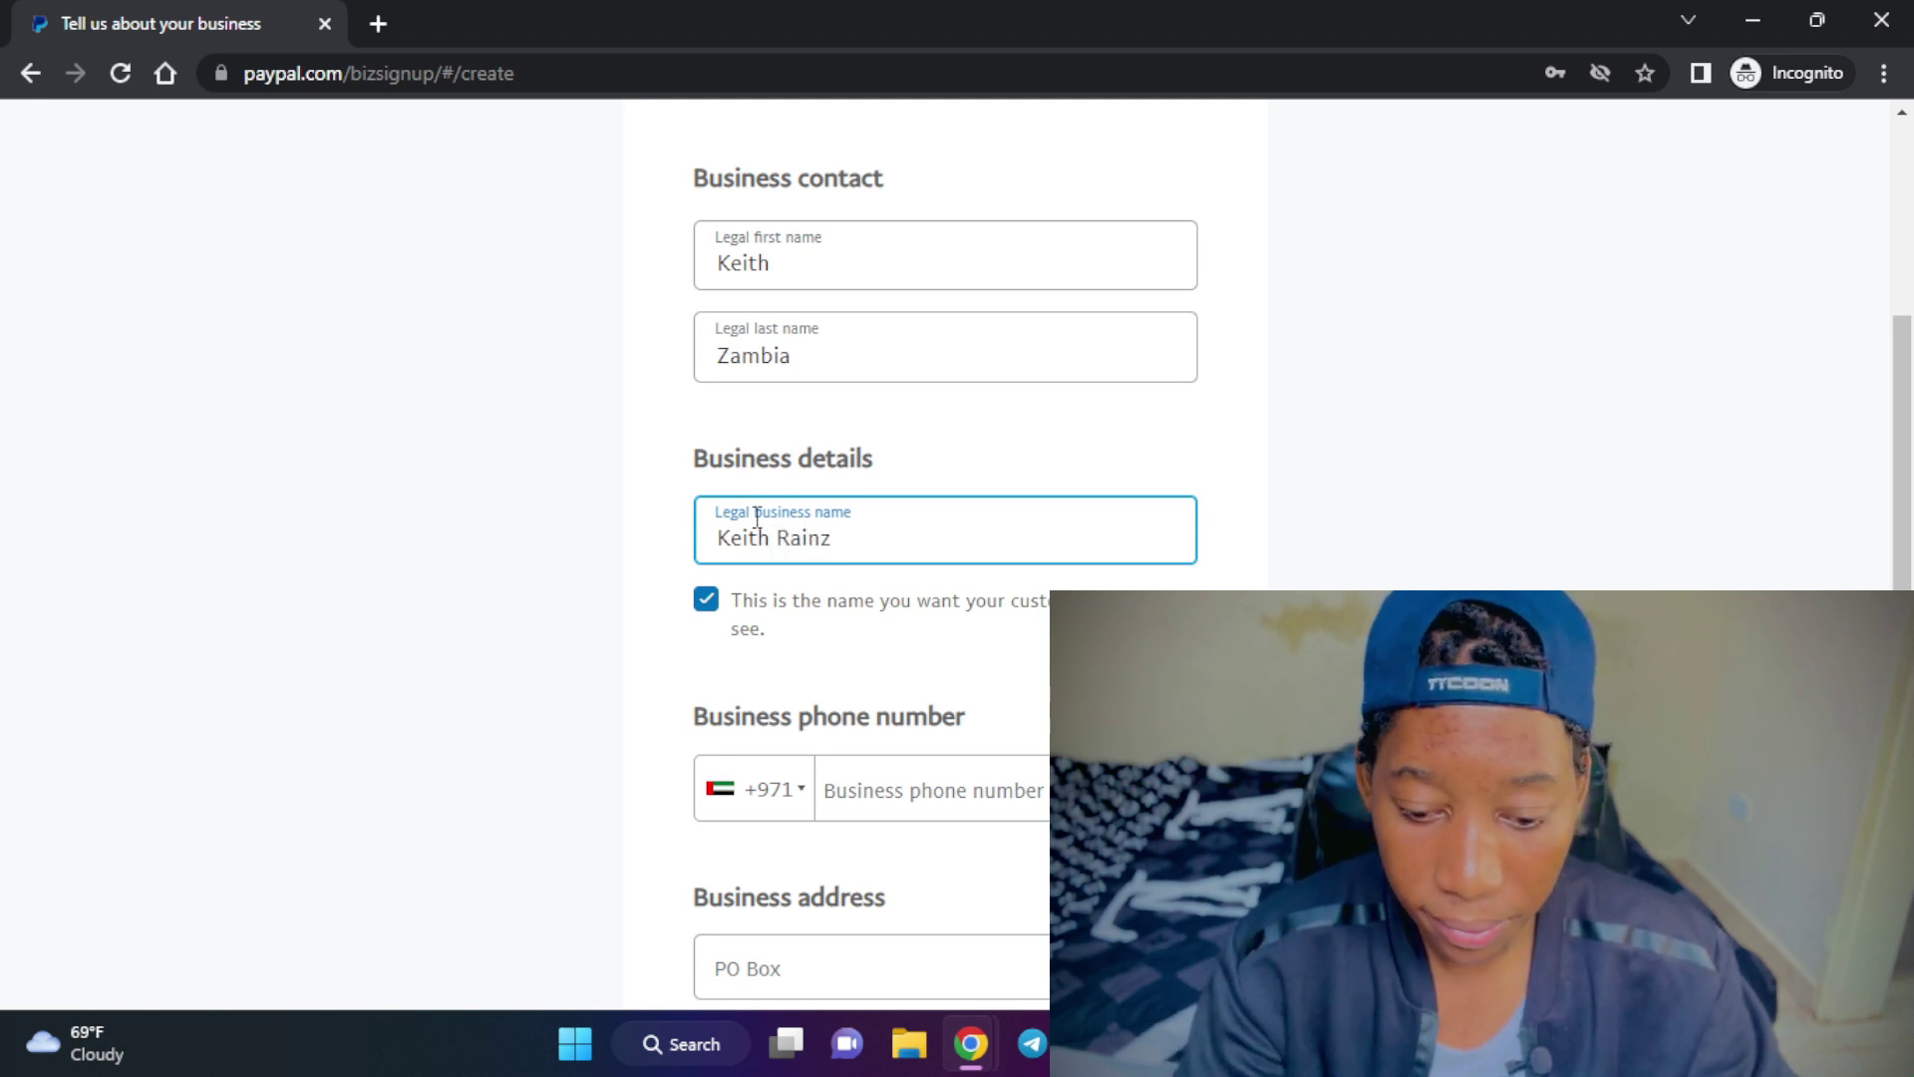
scroll(1246, 439, "down", 4)
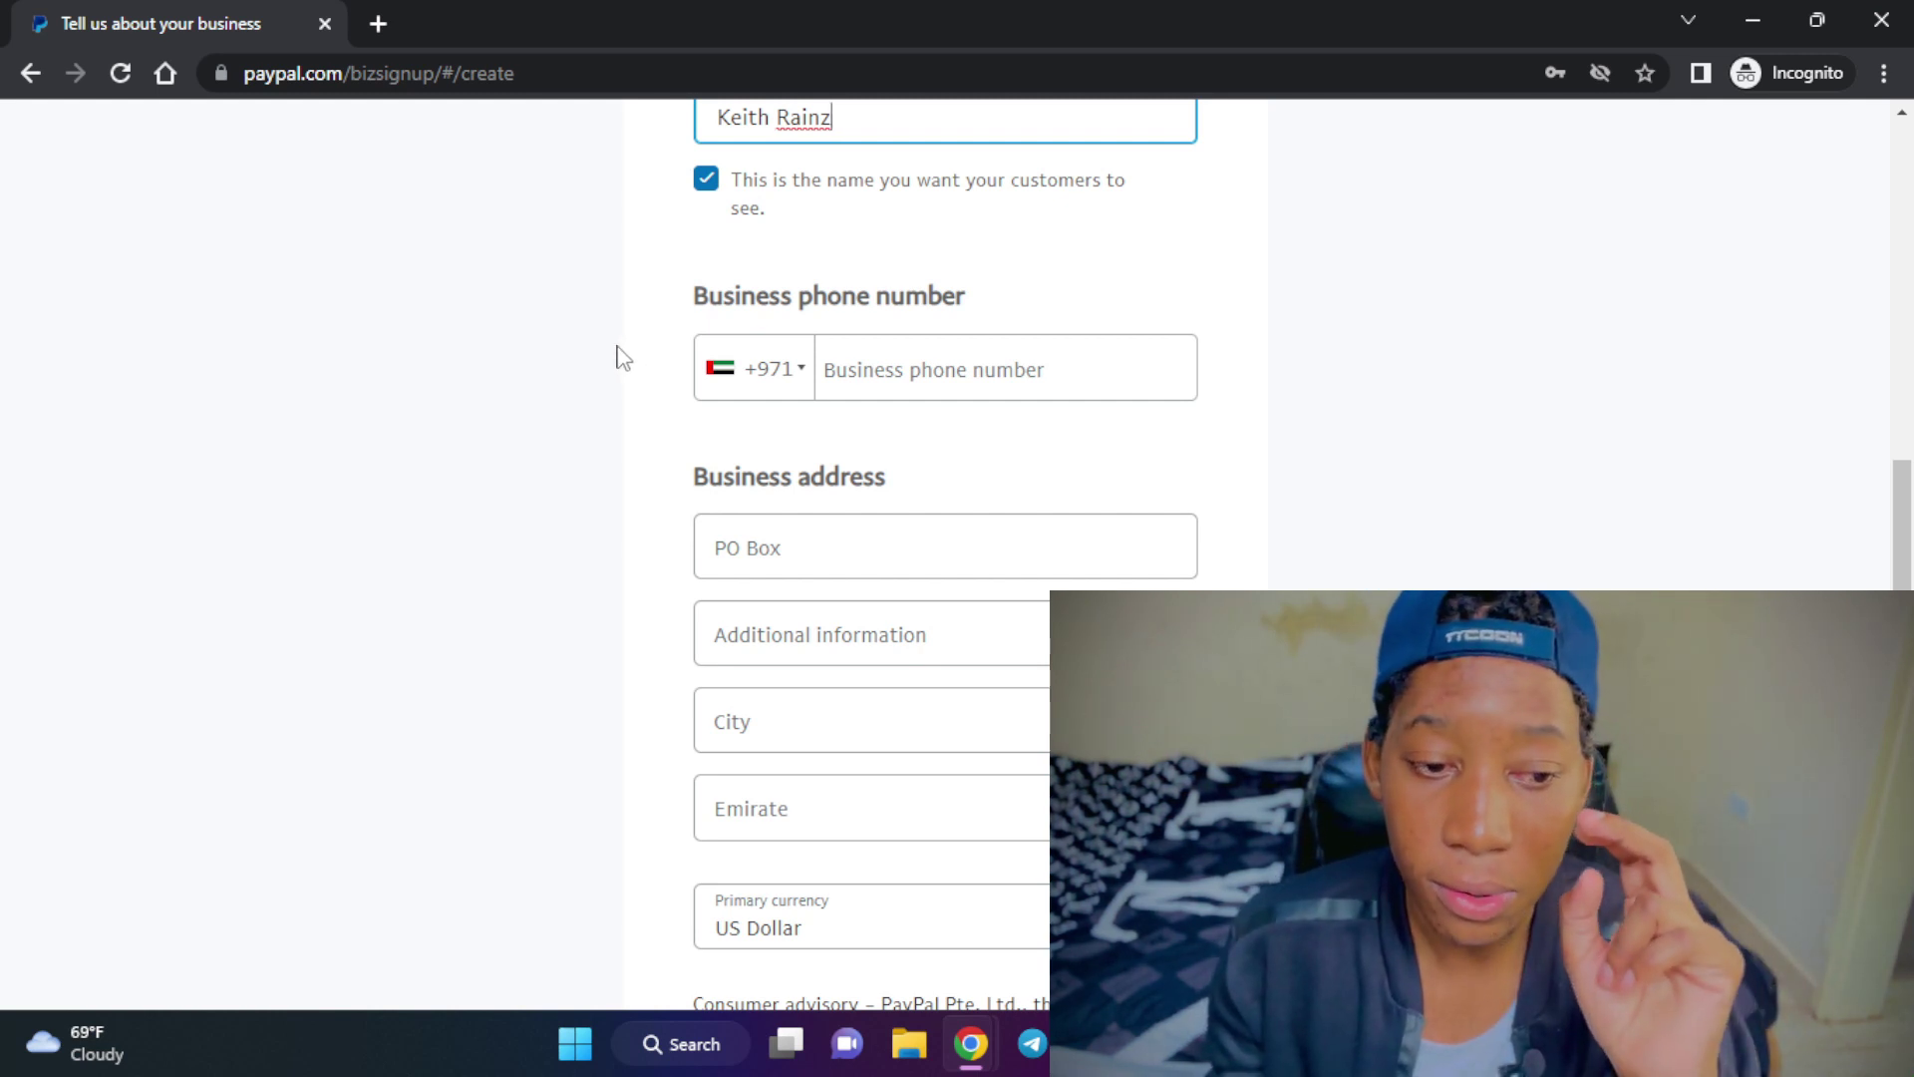
Set the phone country code to Zambia (+260) and enter the business number without a leading zero.
left_click(768, 375)
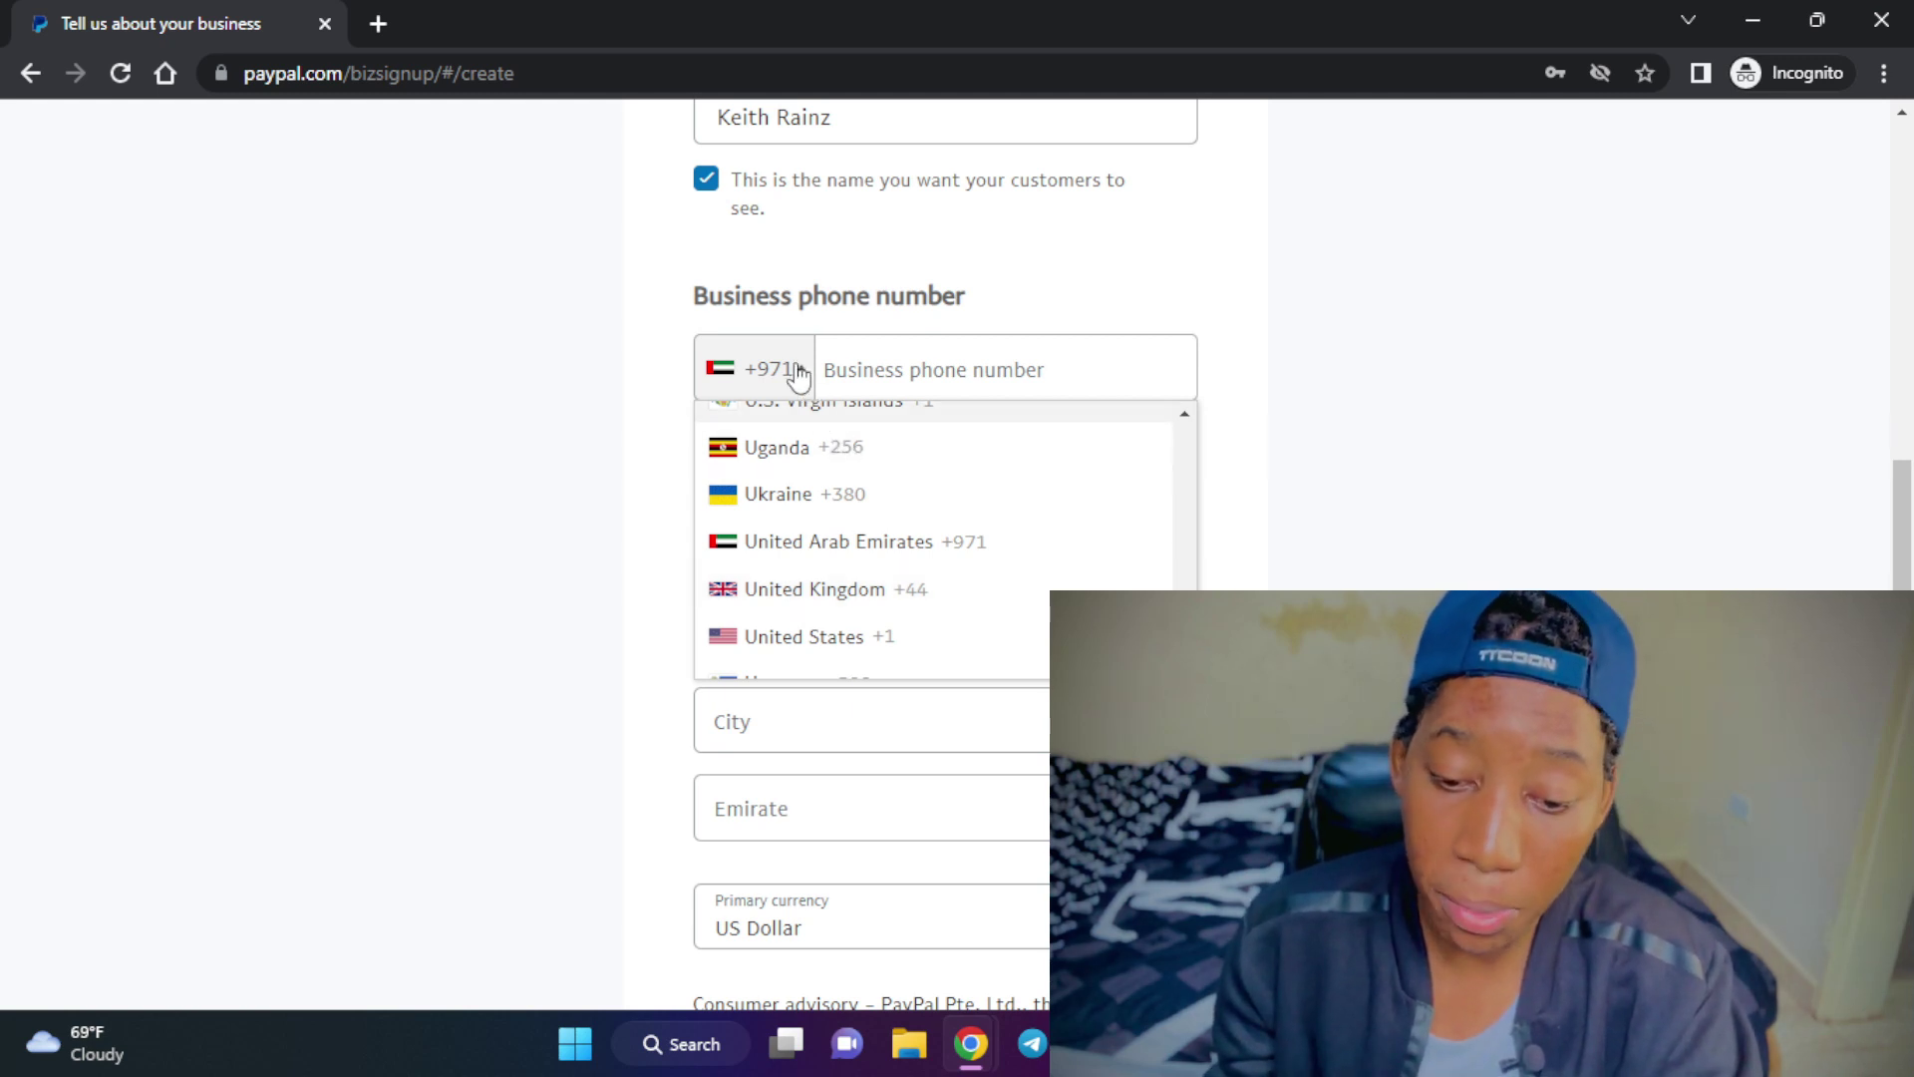
scroll(906, 522, "down", 5)
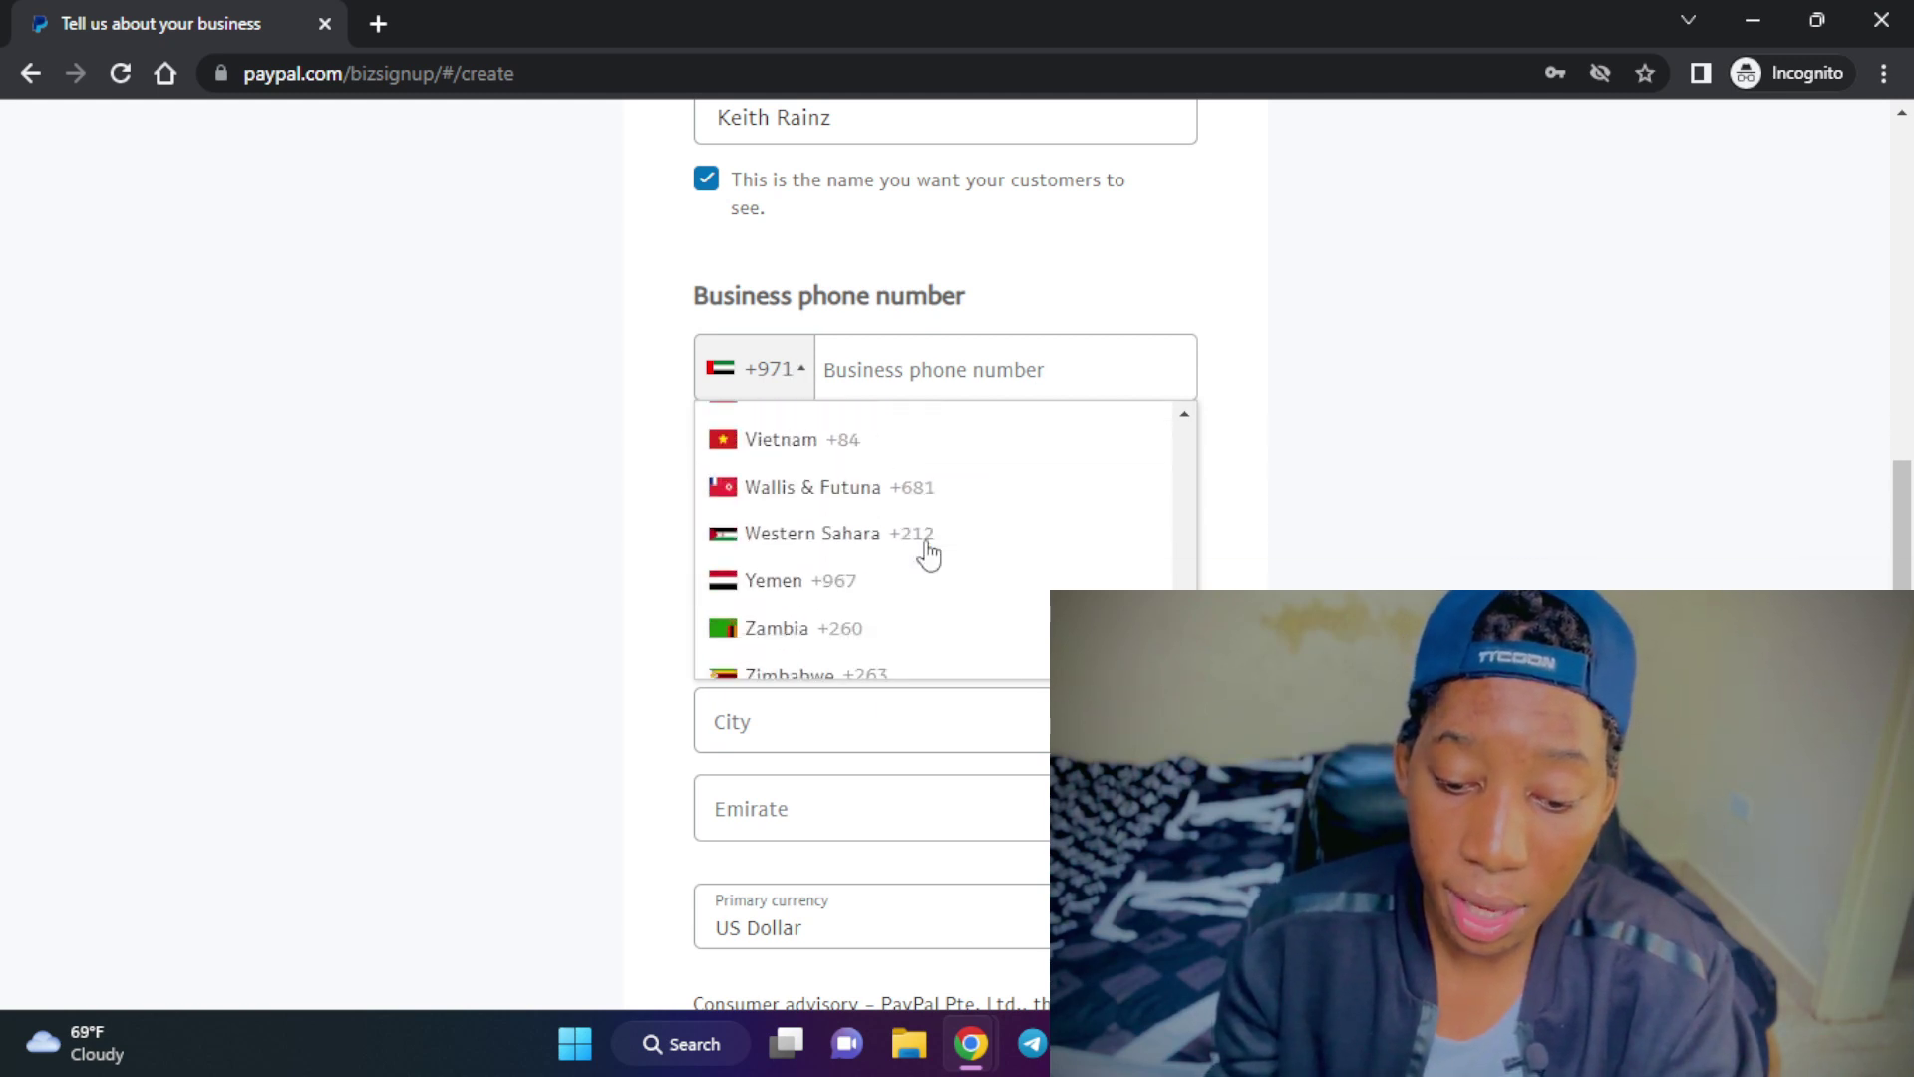
left_click(825, 610)
left_click(893, 341)
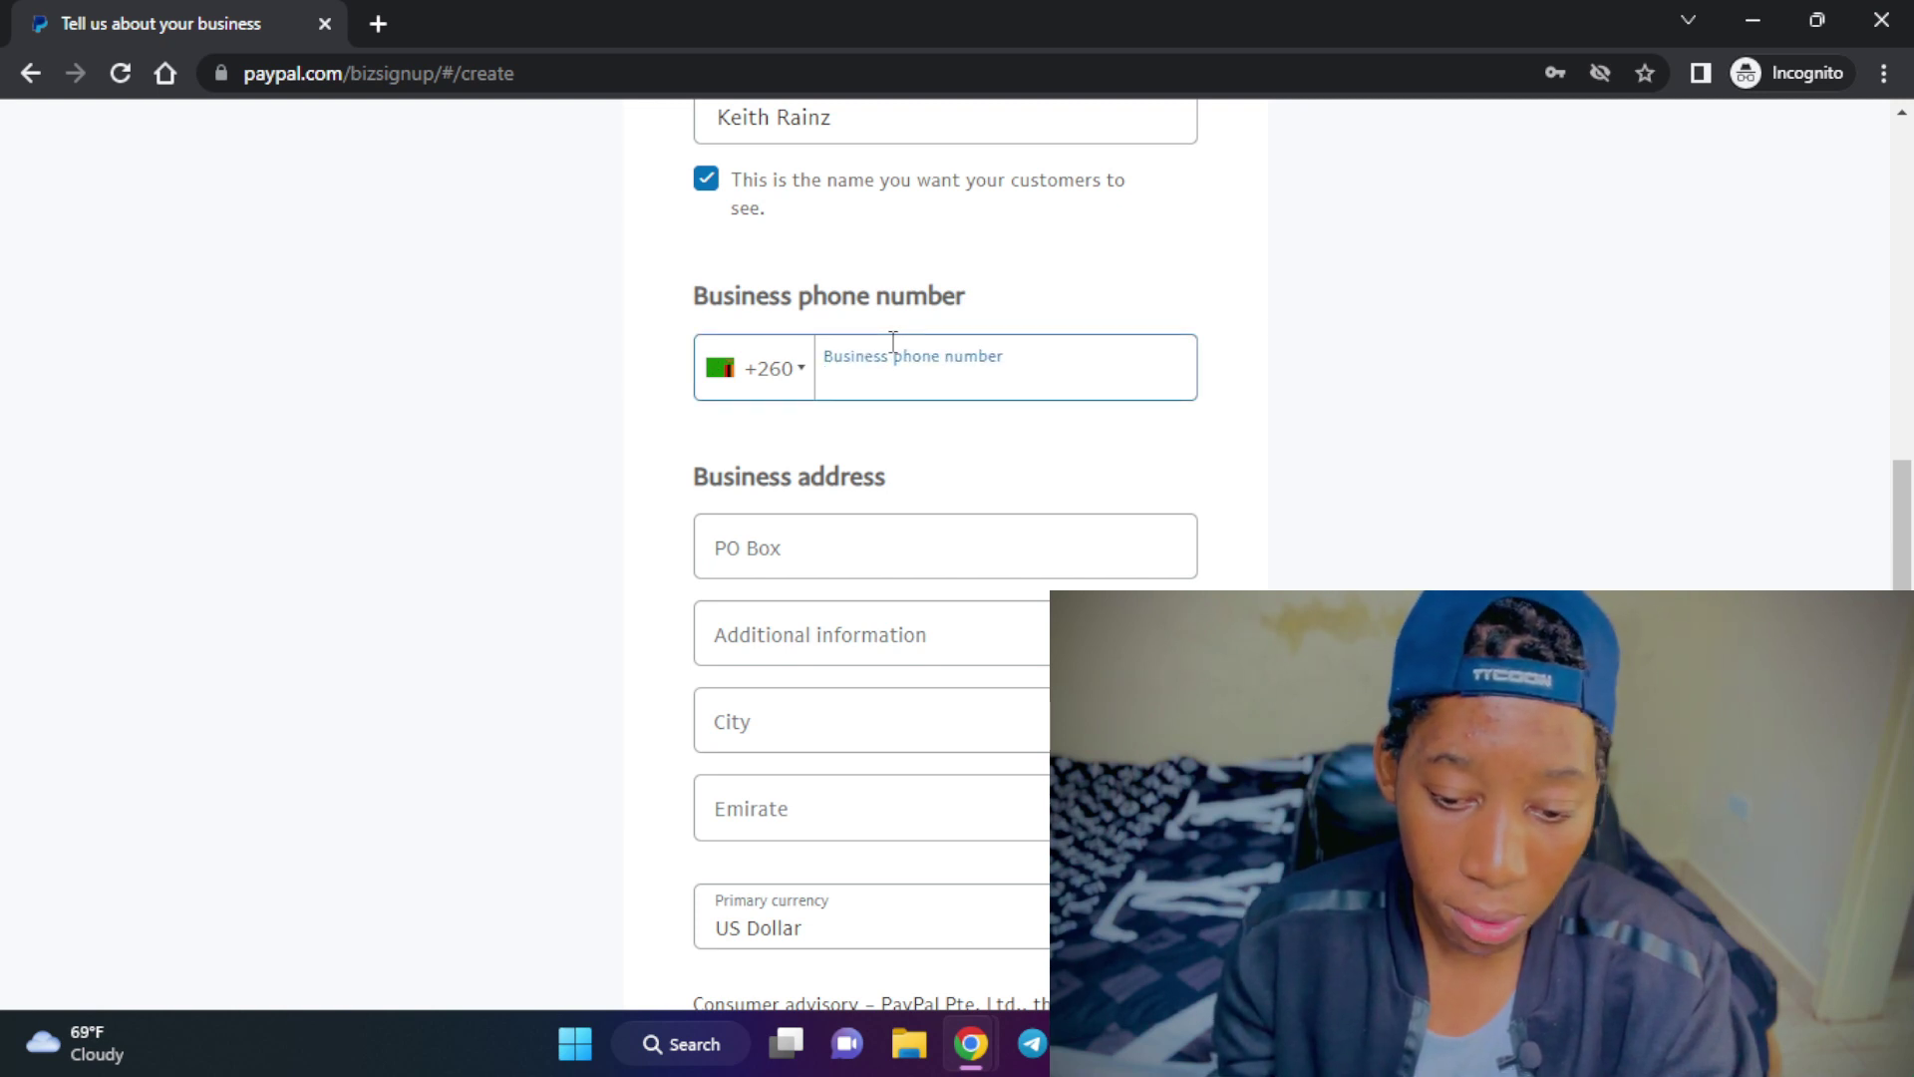
type("97777")
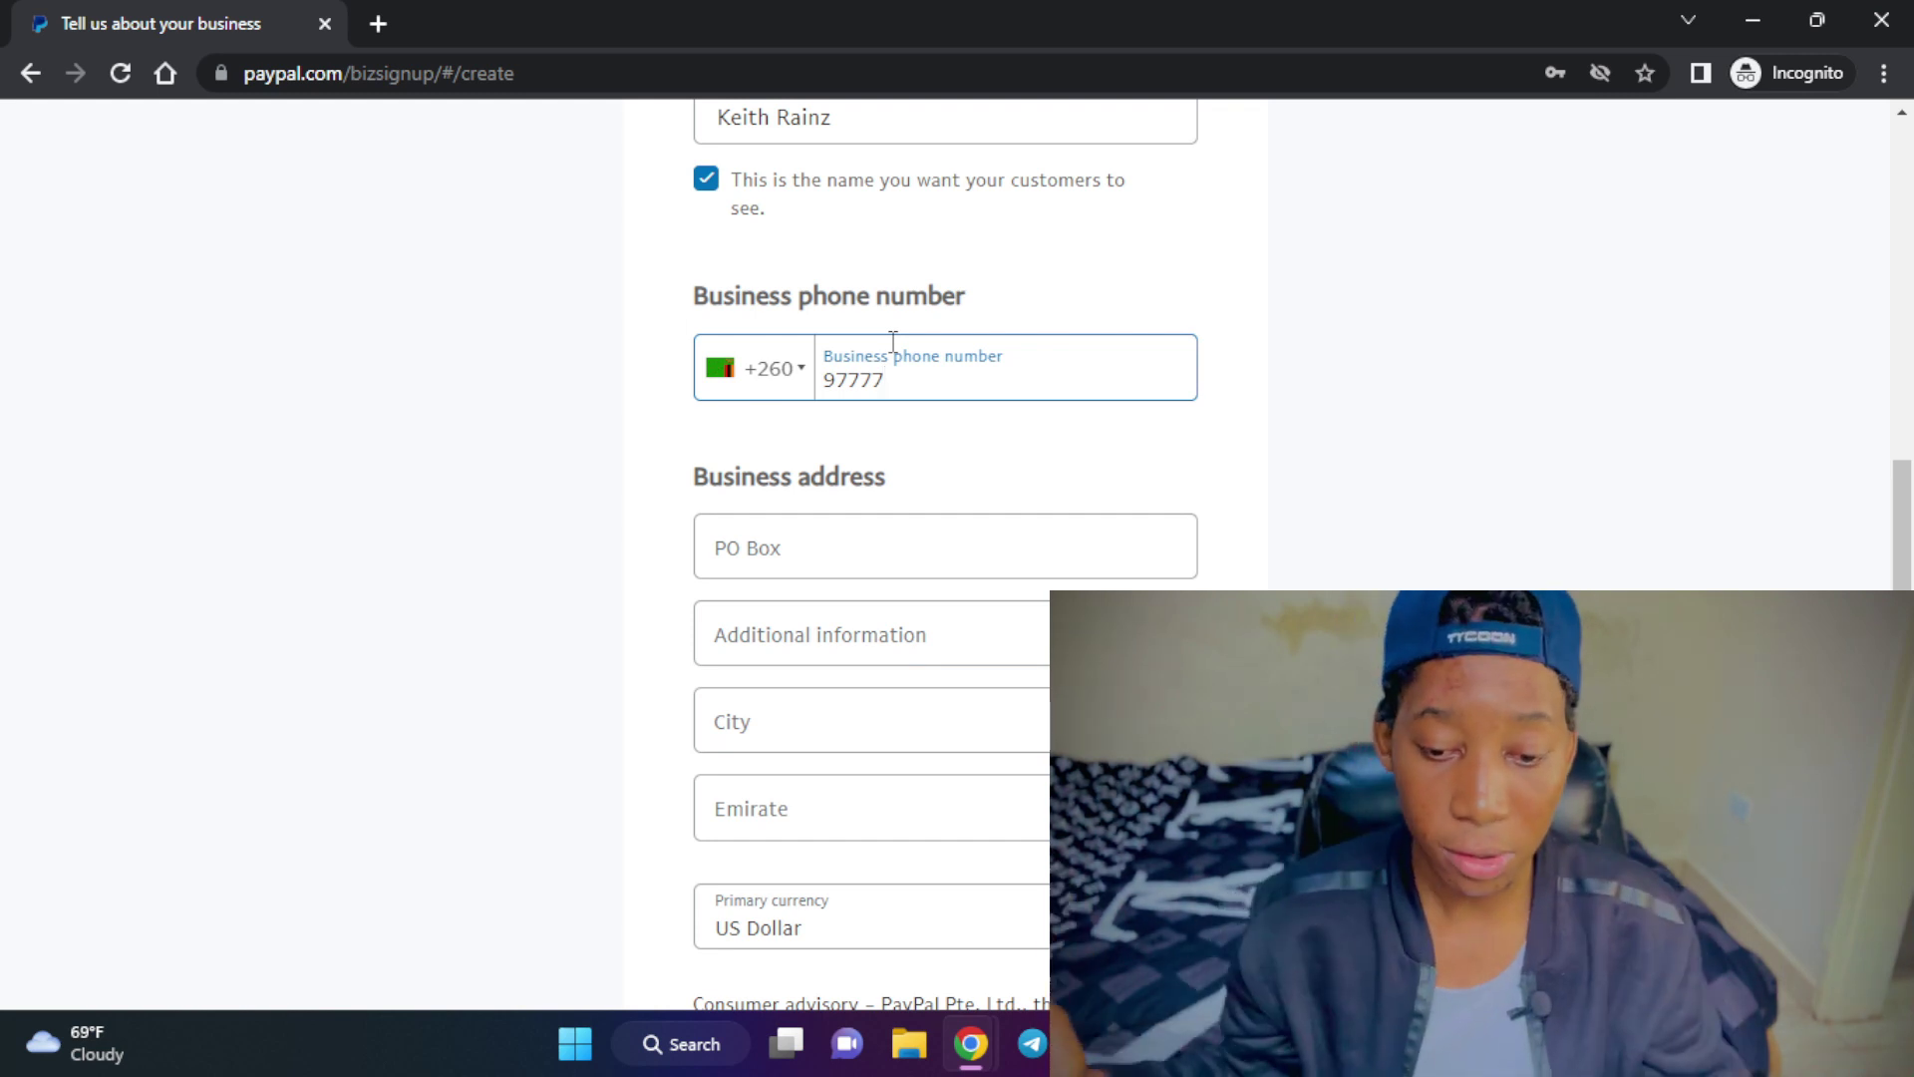
type("202")
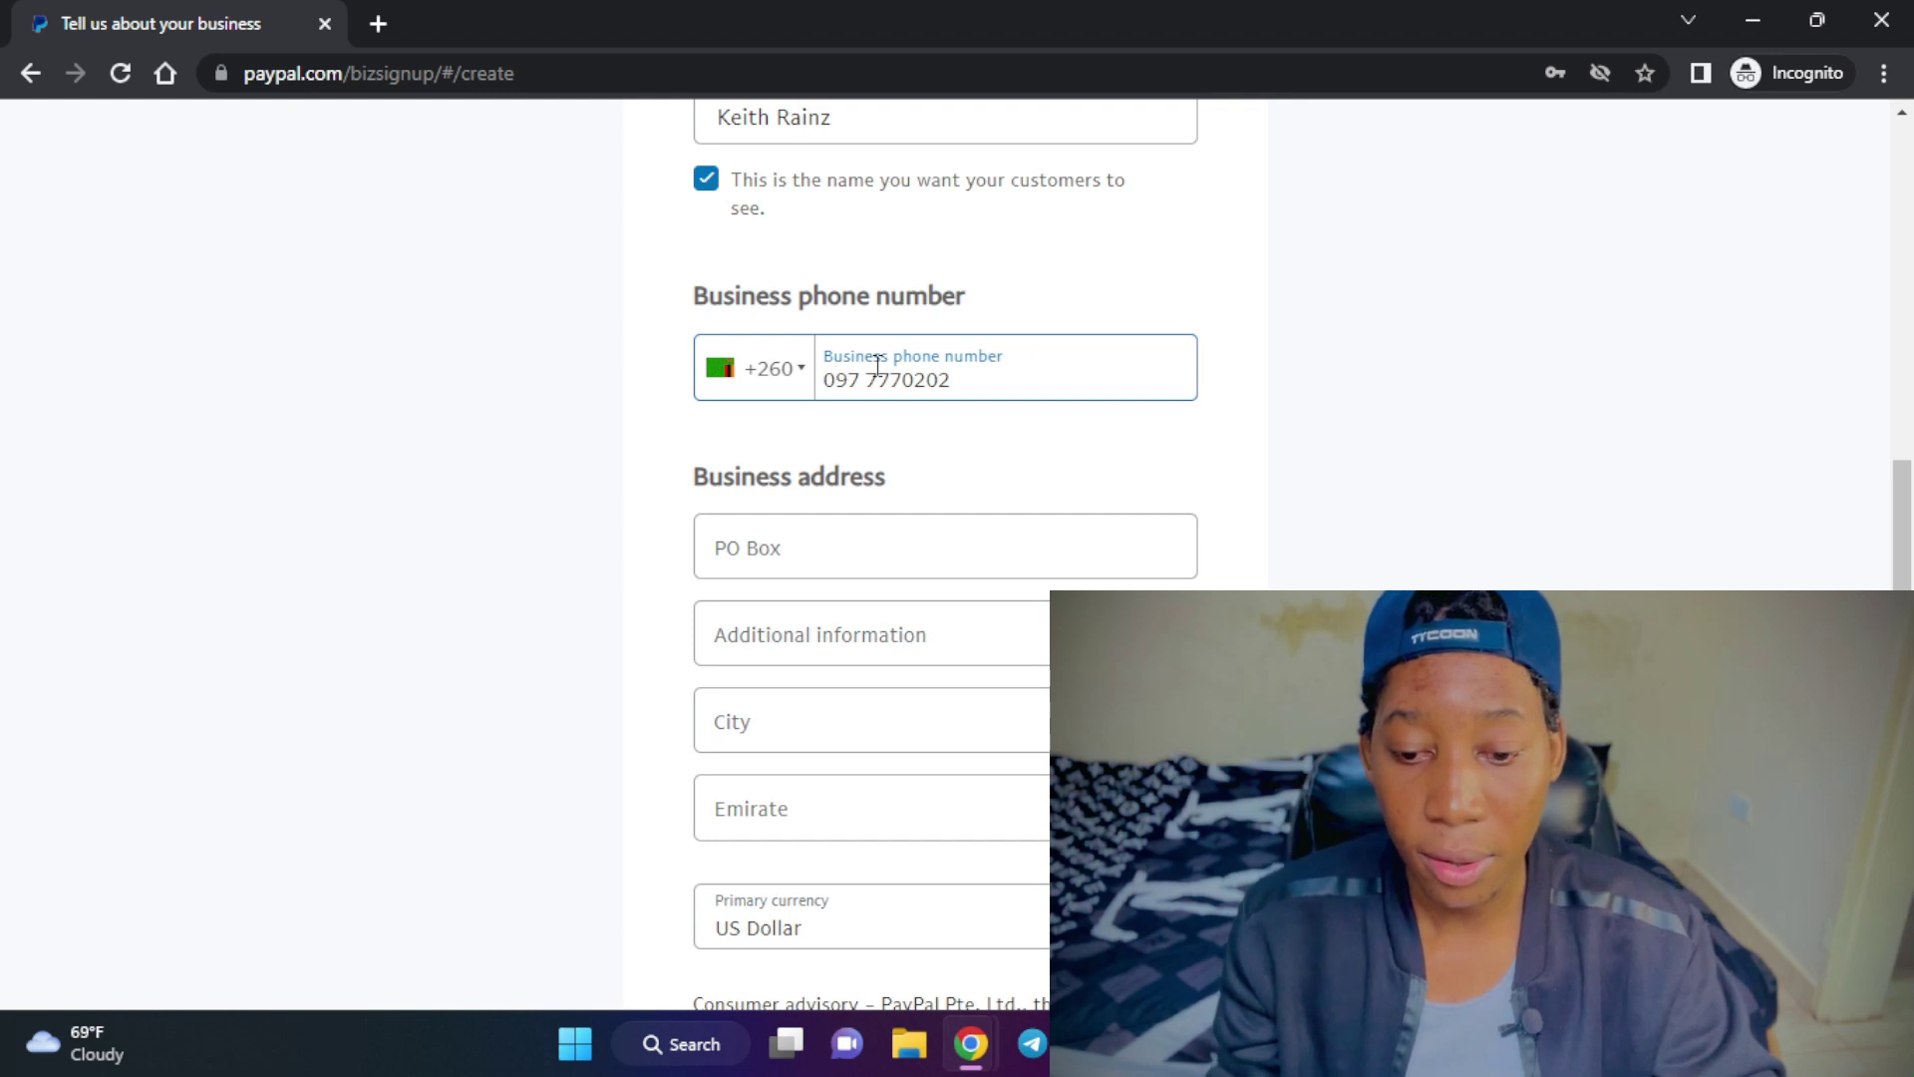
key("BackSpace")
left_click(784, 453)
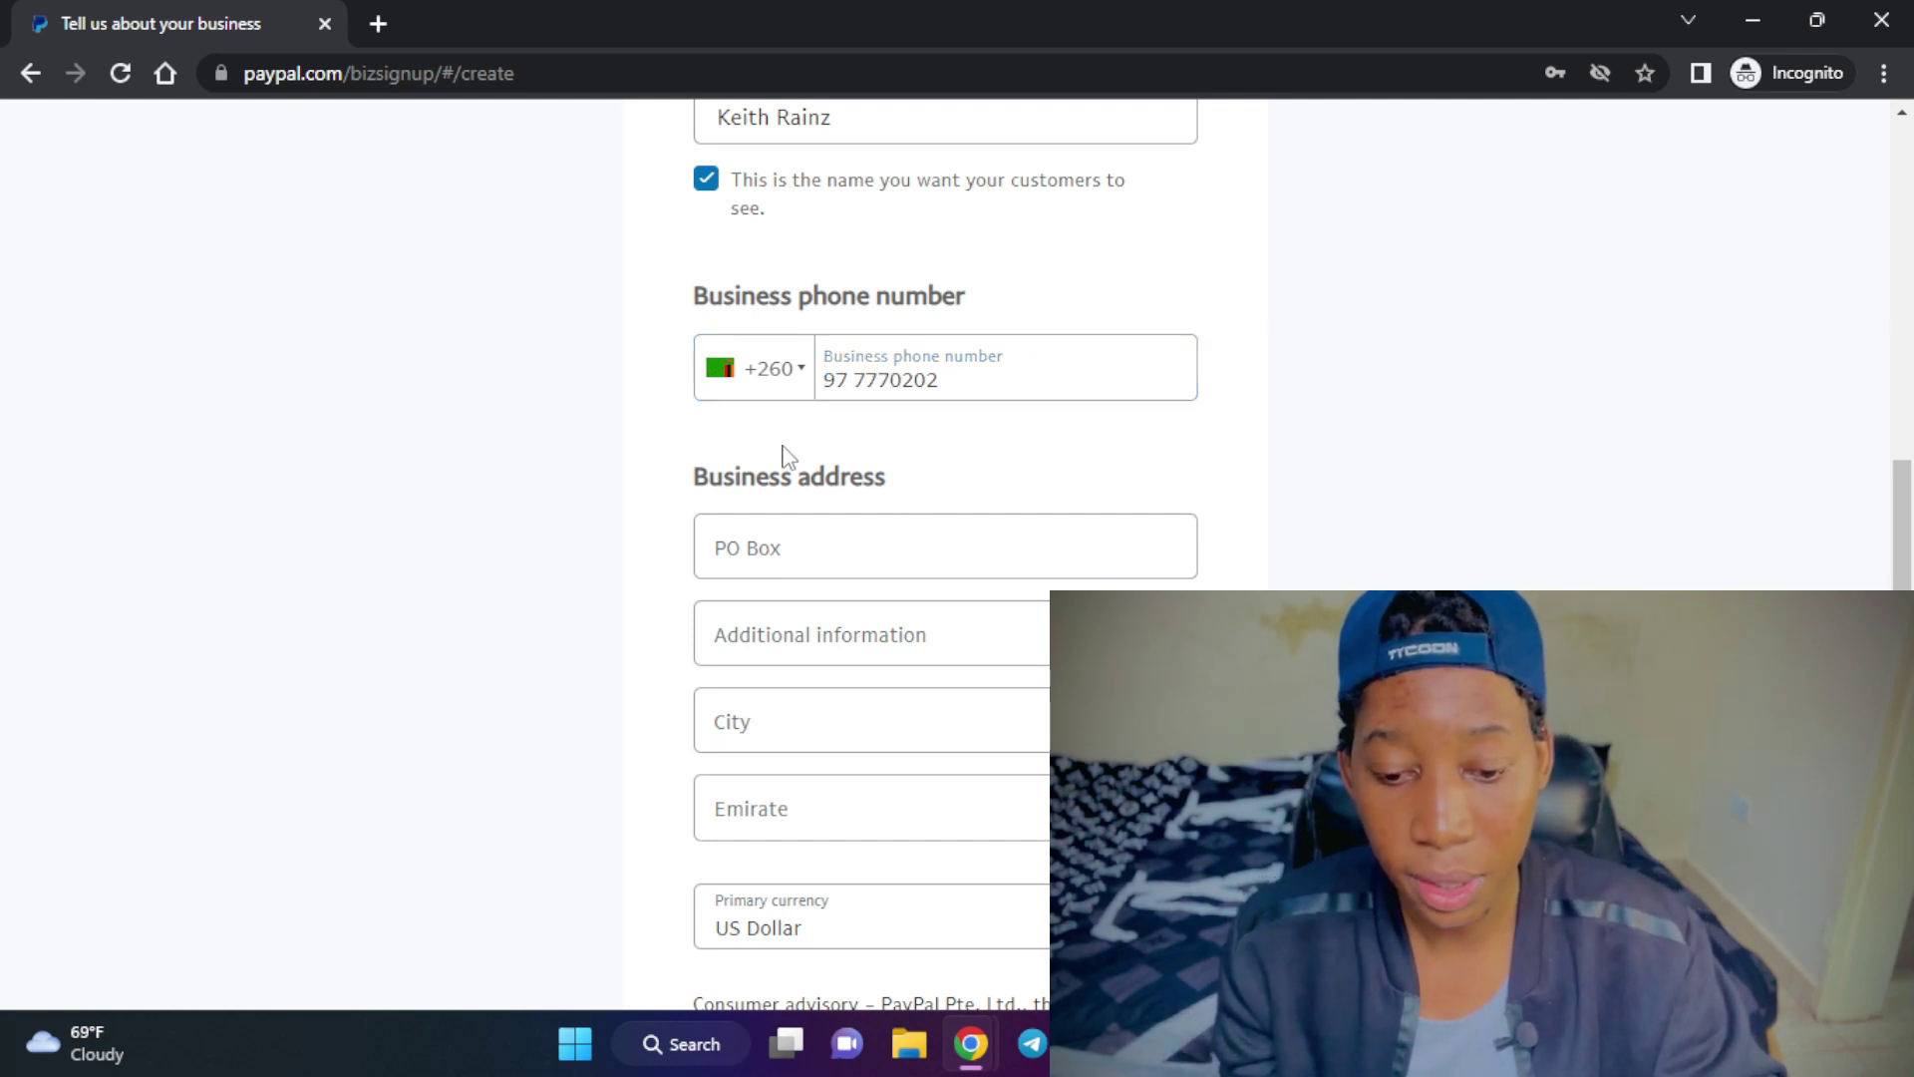
scroll(783, 455, "down", 4)
left_click(780, 417)
scroll(798, 428, "up", 4)
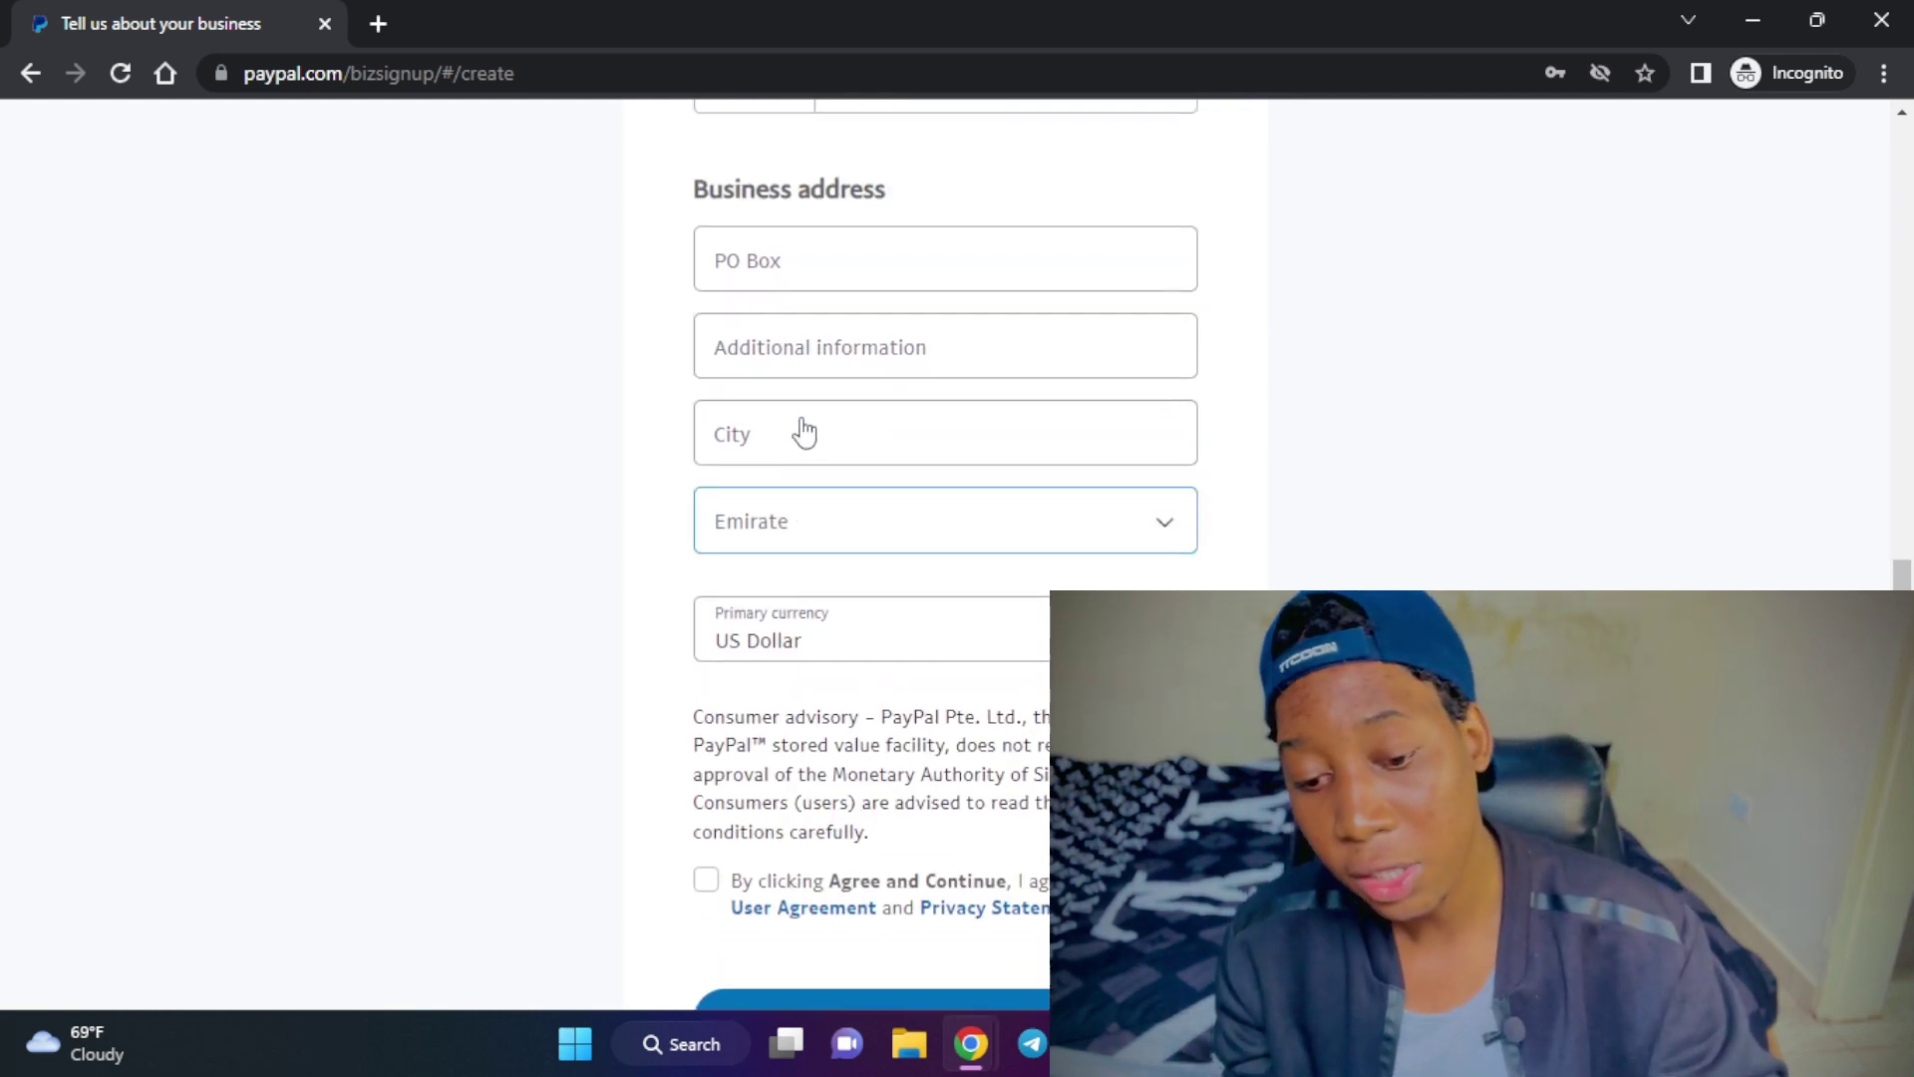
left_click(907, 538)
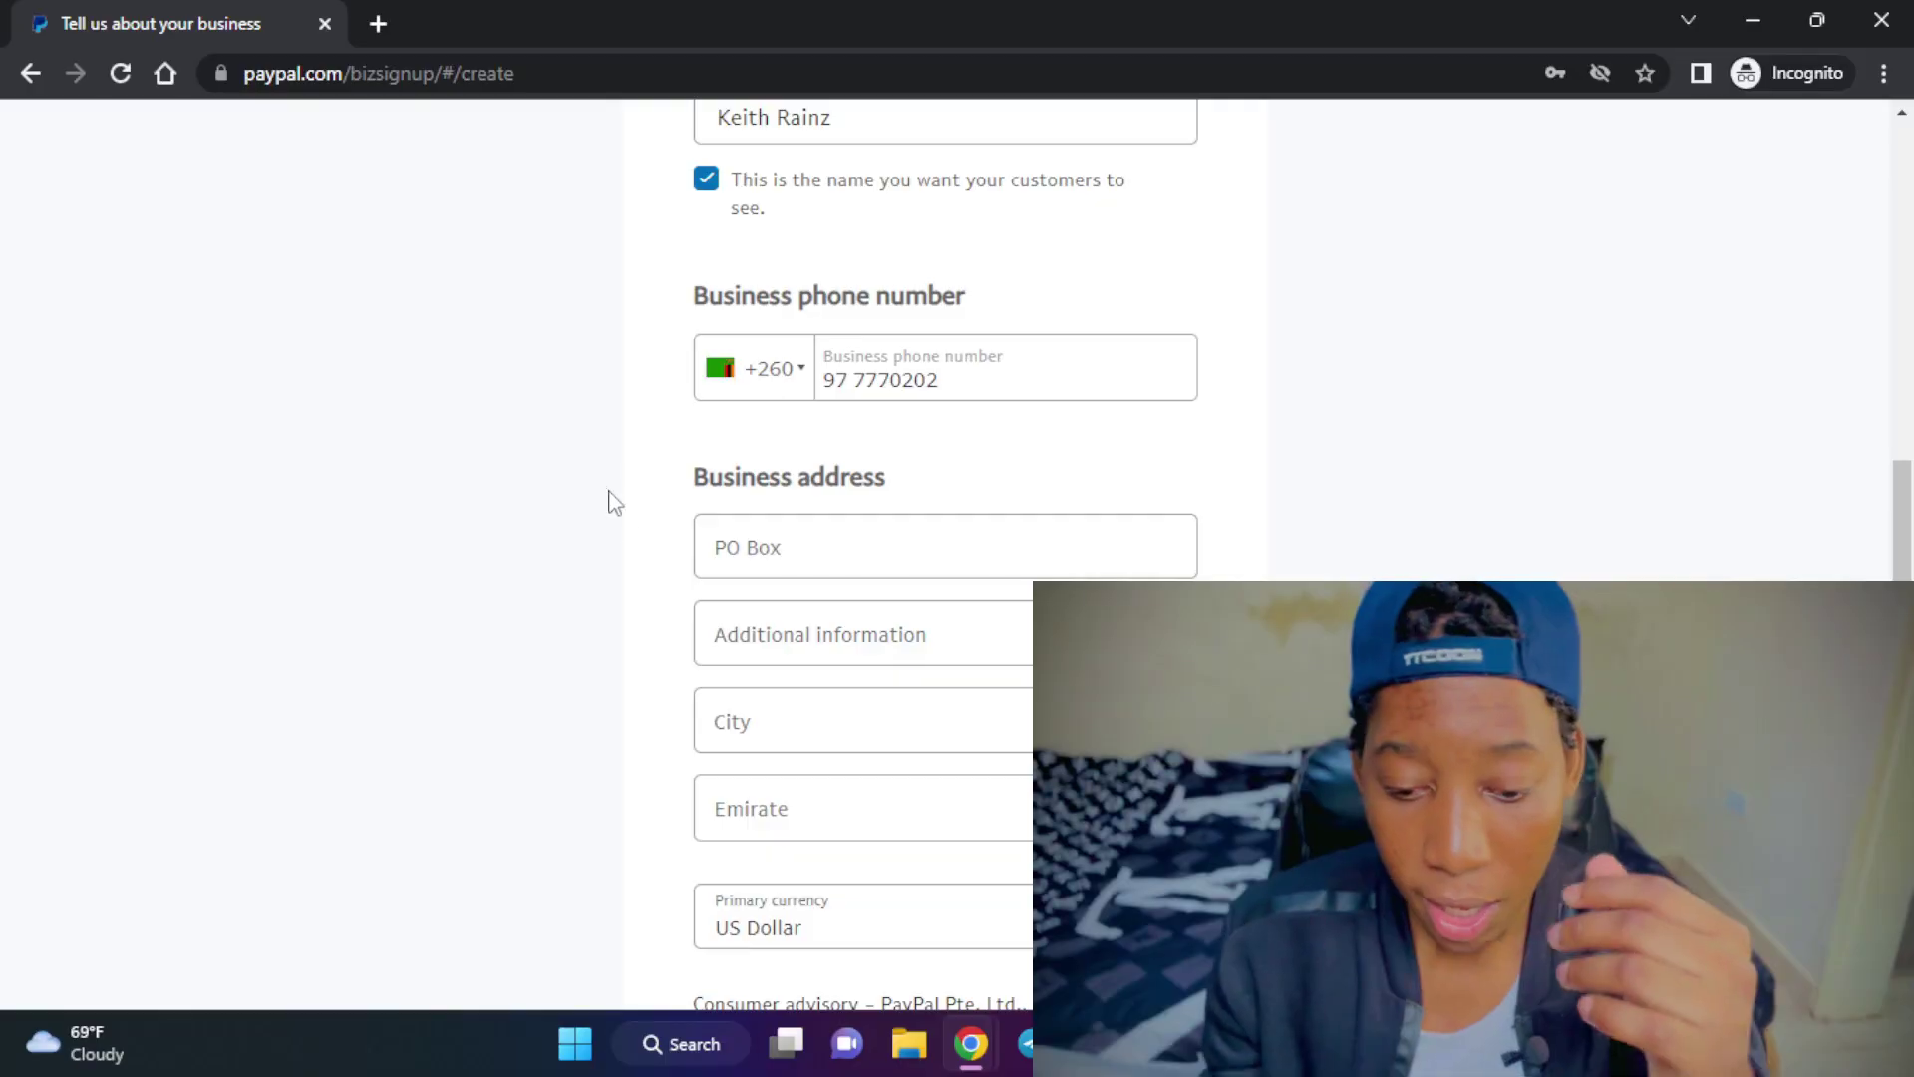
scroll(693, 528, "up", 10)
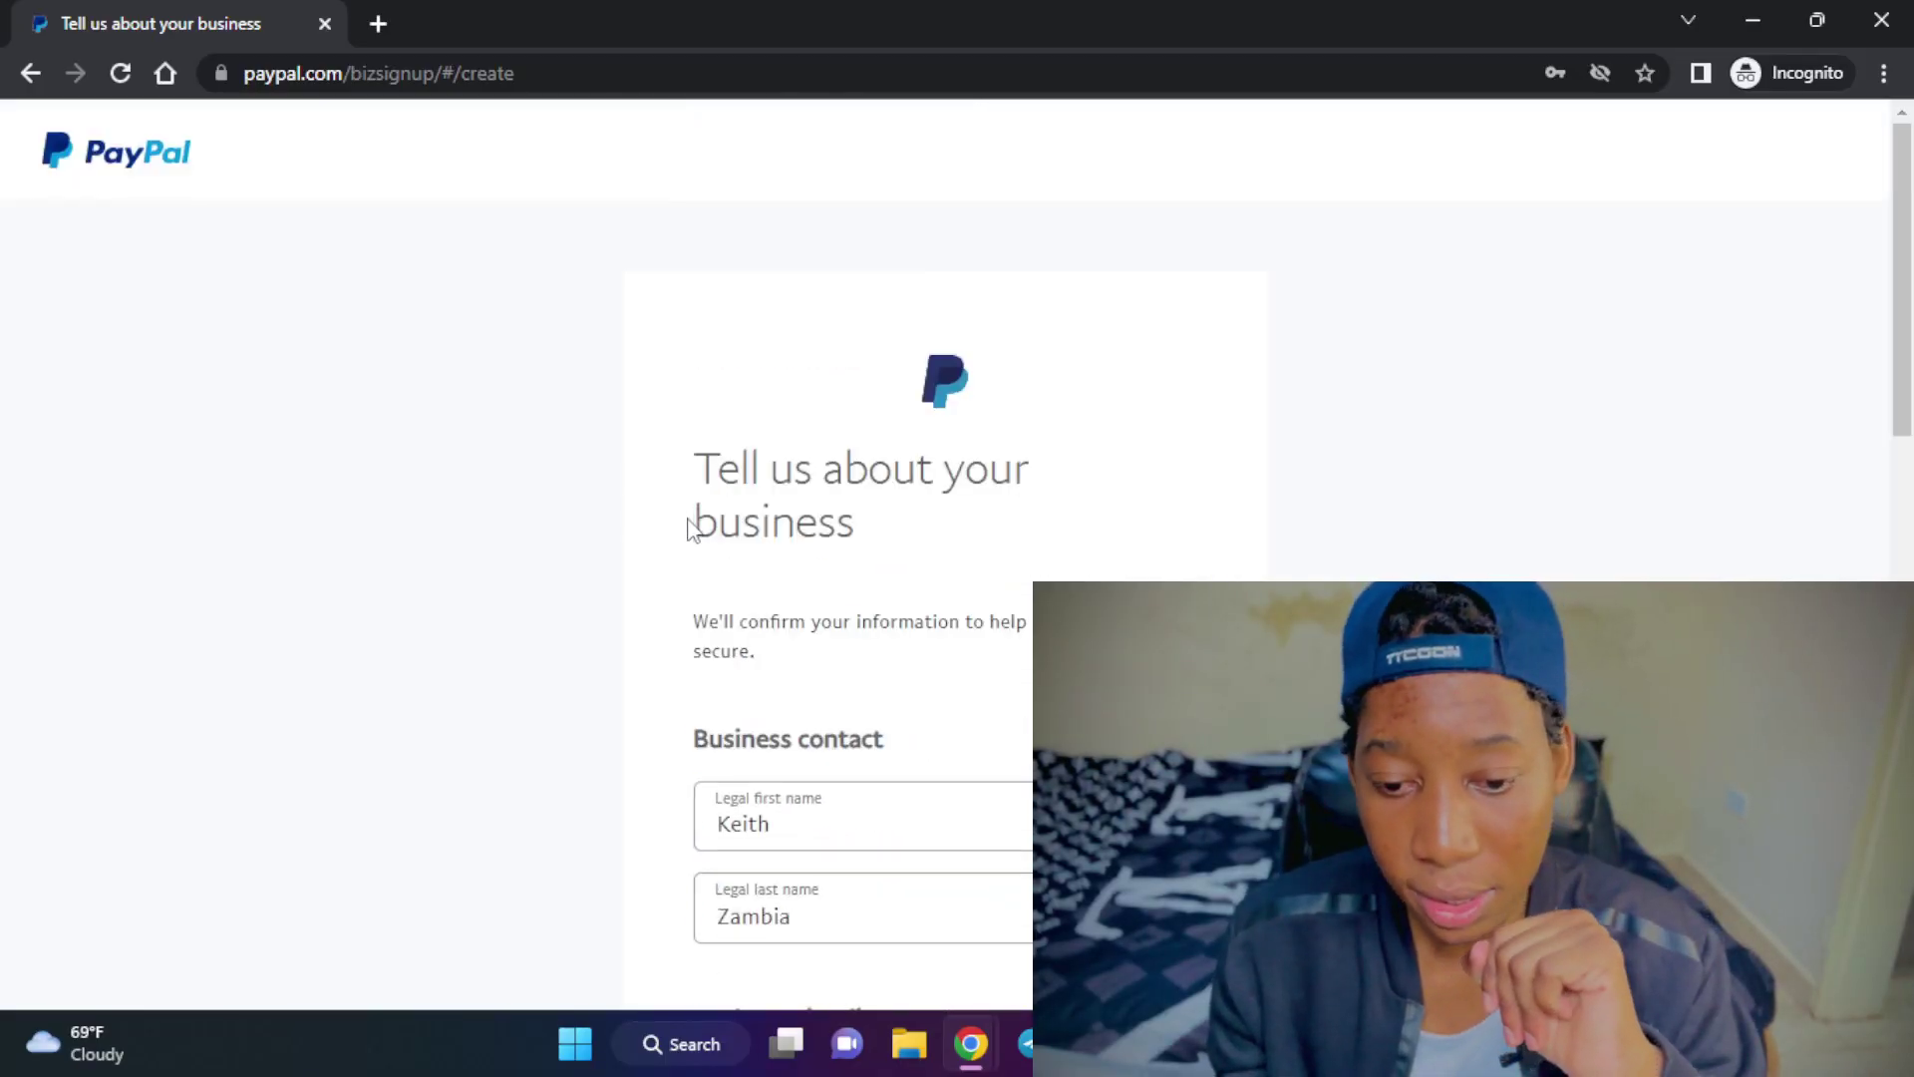
scroll(693, 528, "down", 5)
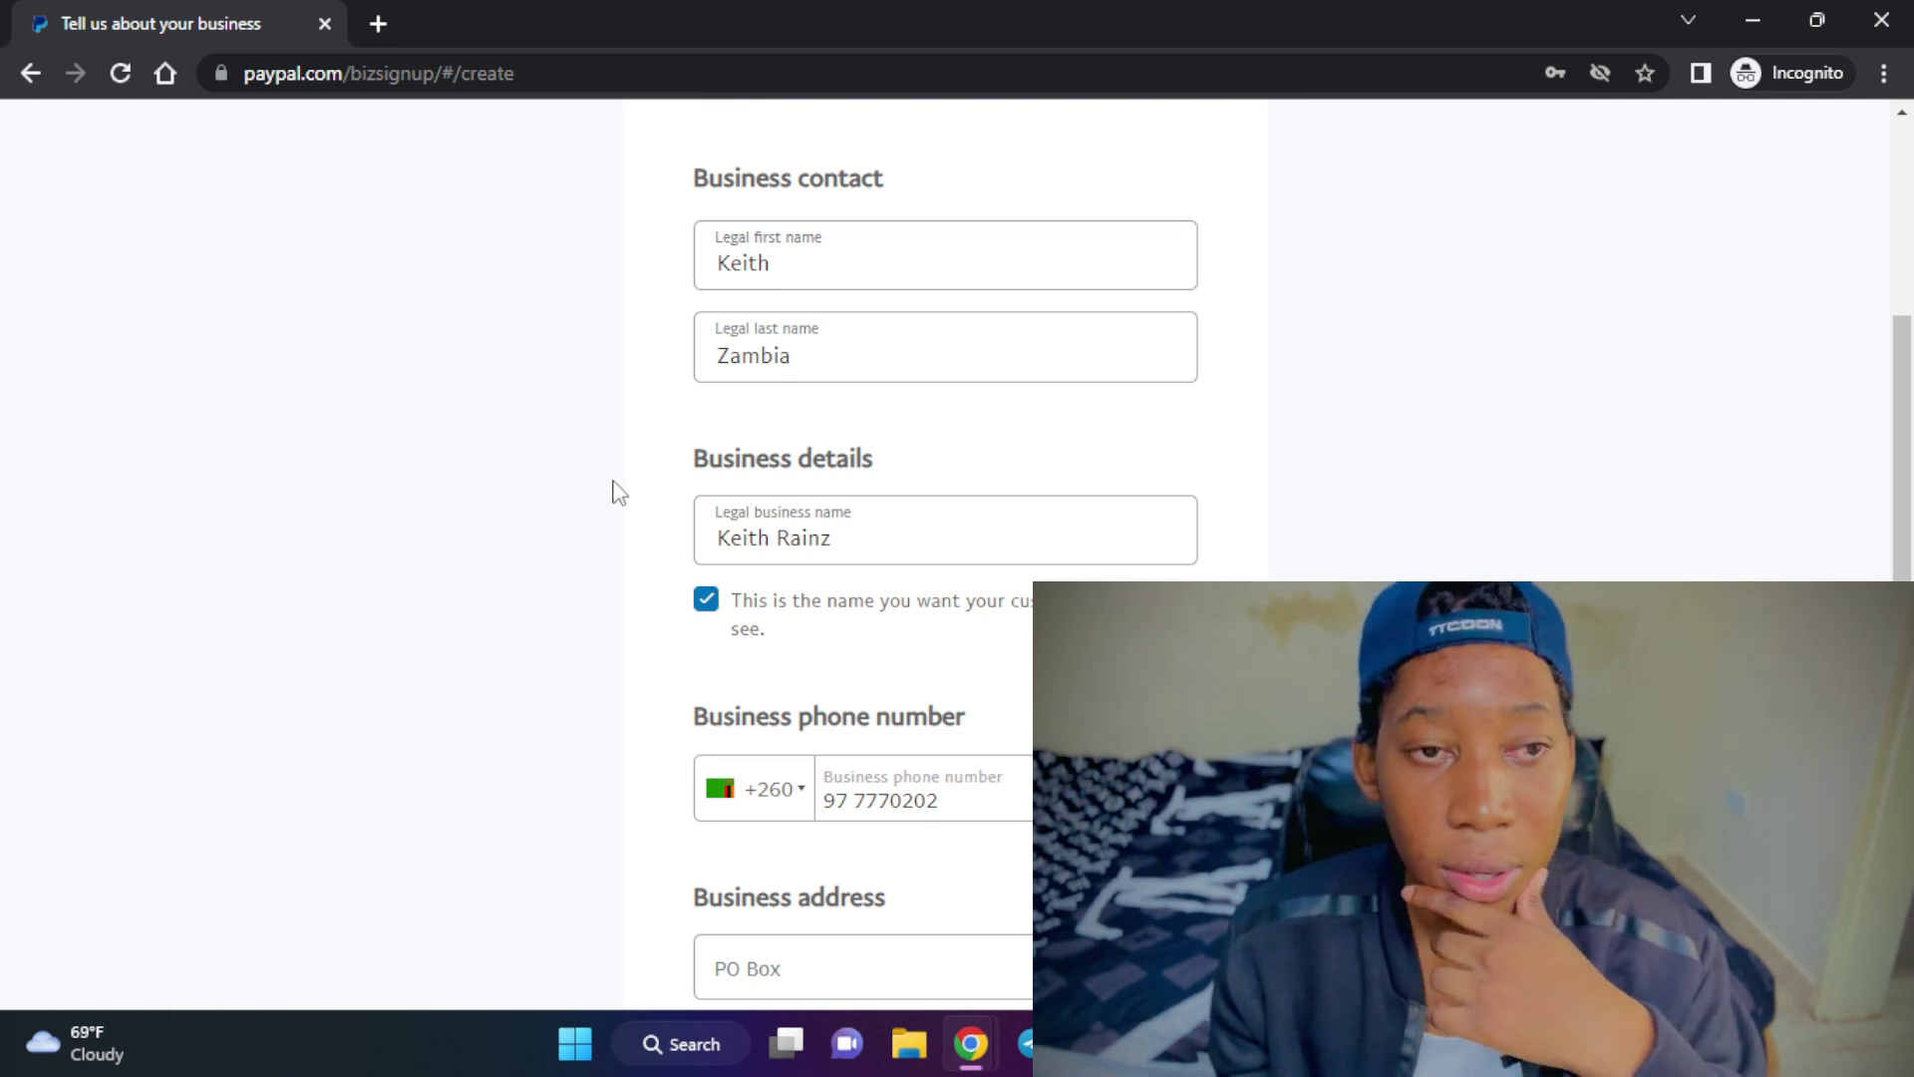
scroll(616, 490, "down", 1)
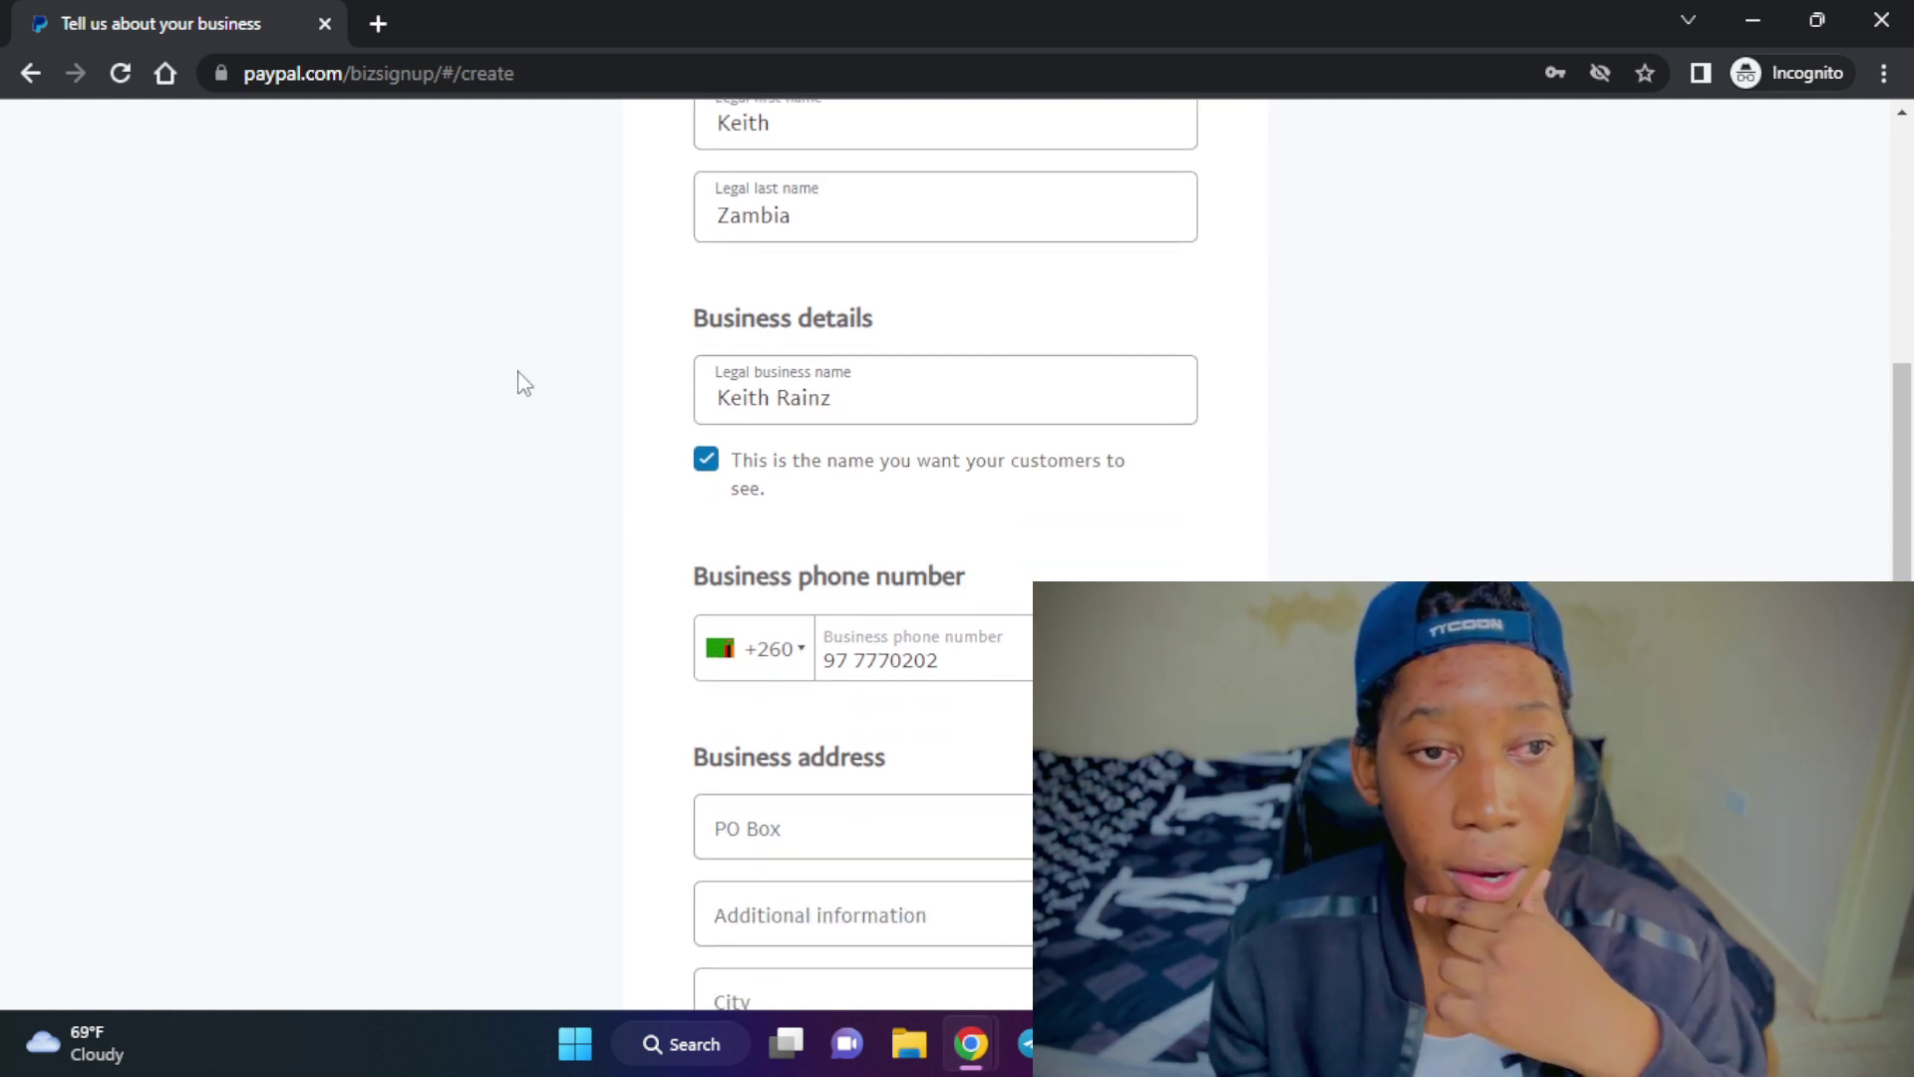
Search Google in a new tab for 'website designer in dubai'.
left_click(378, 24)
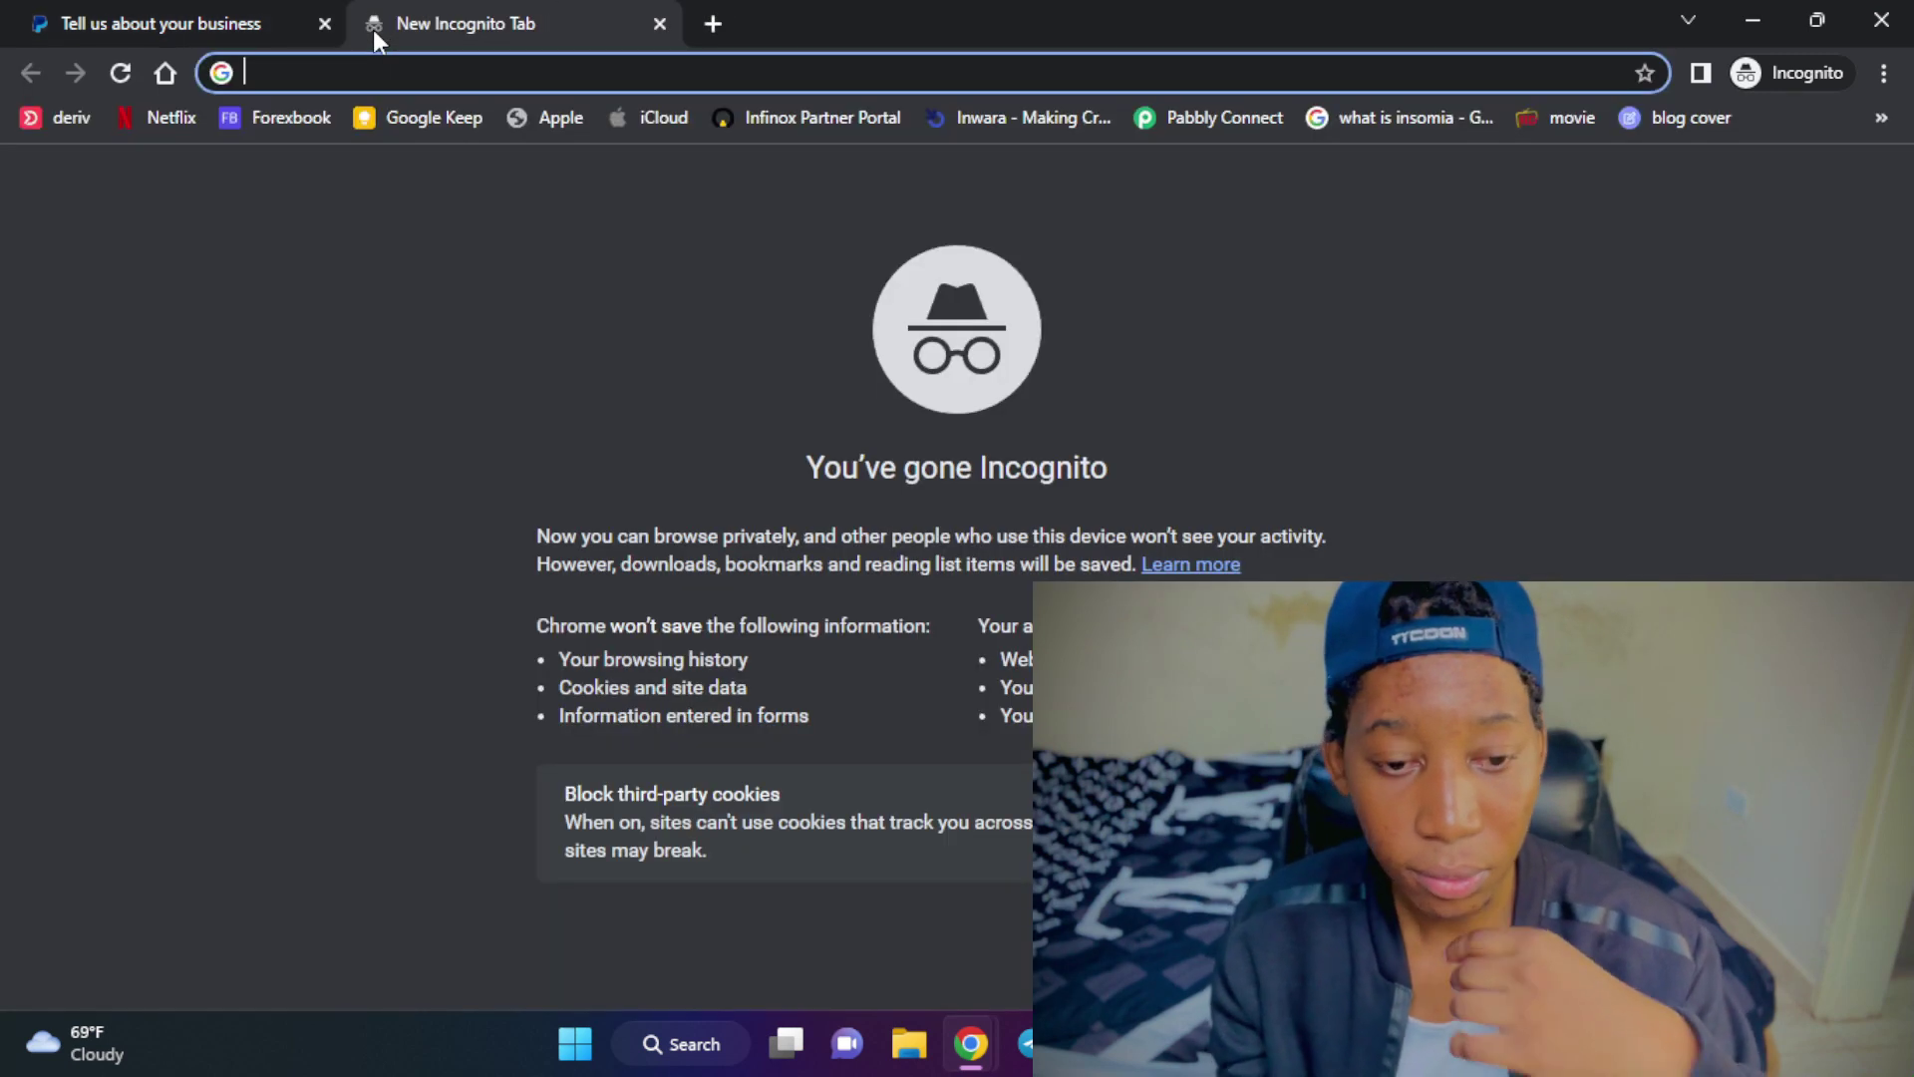
type("websi")
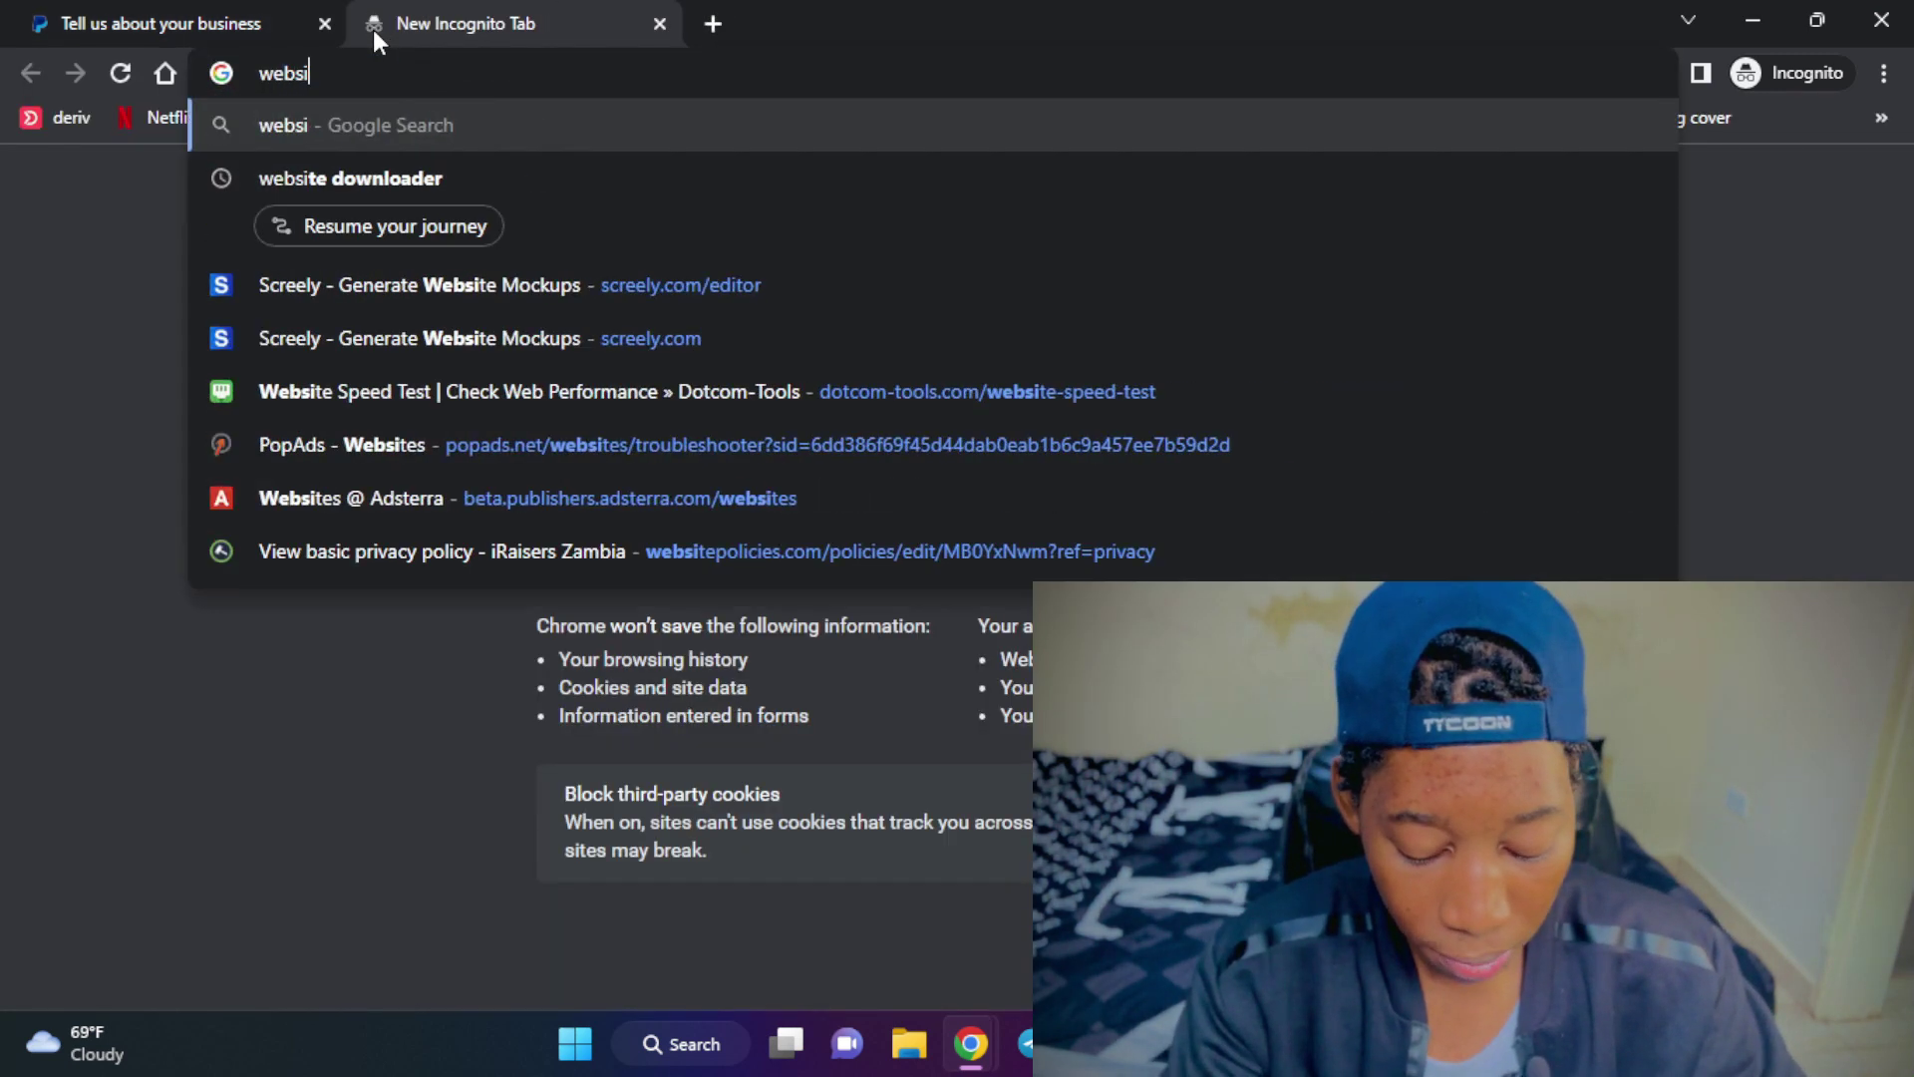
type("te desigen")
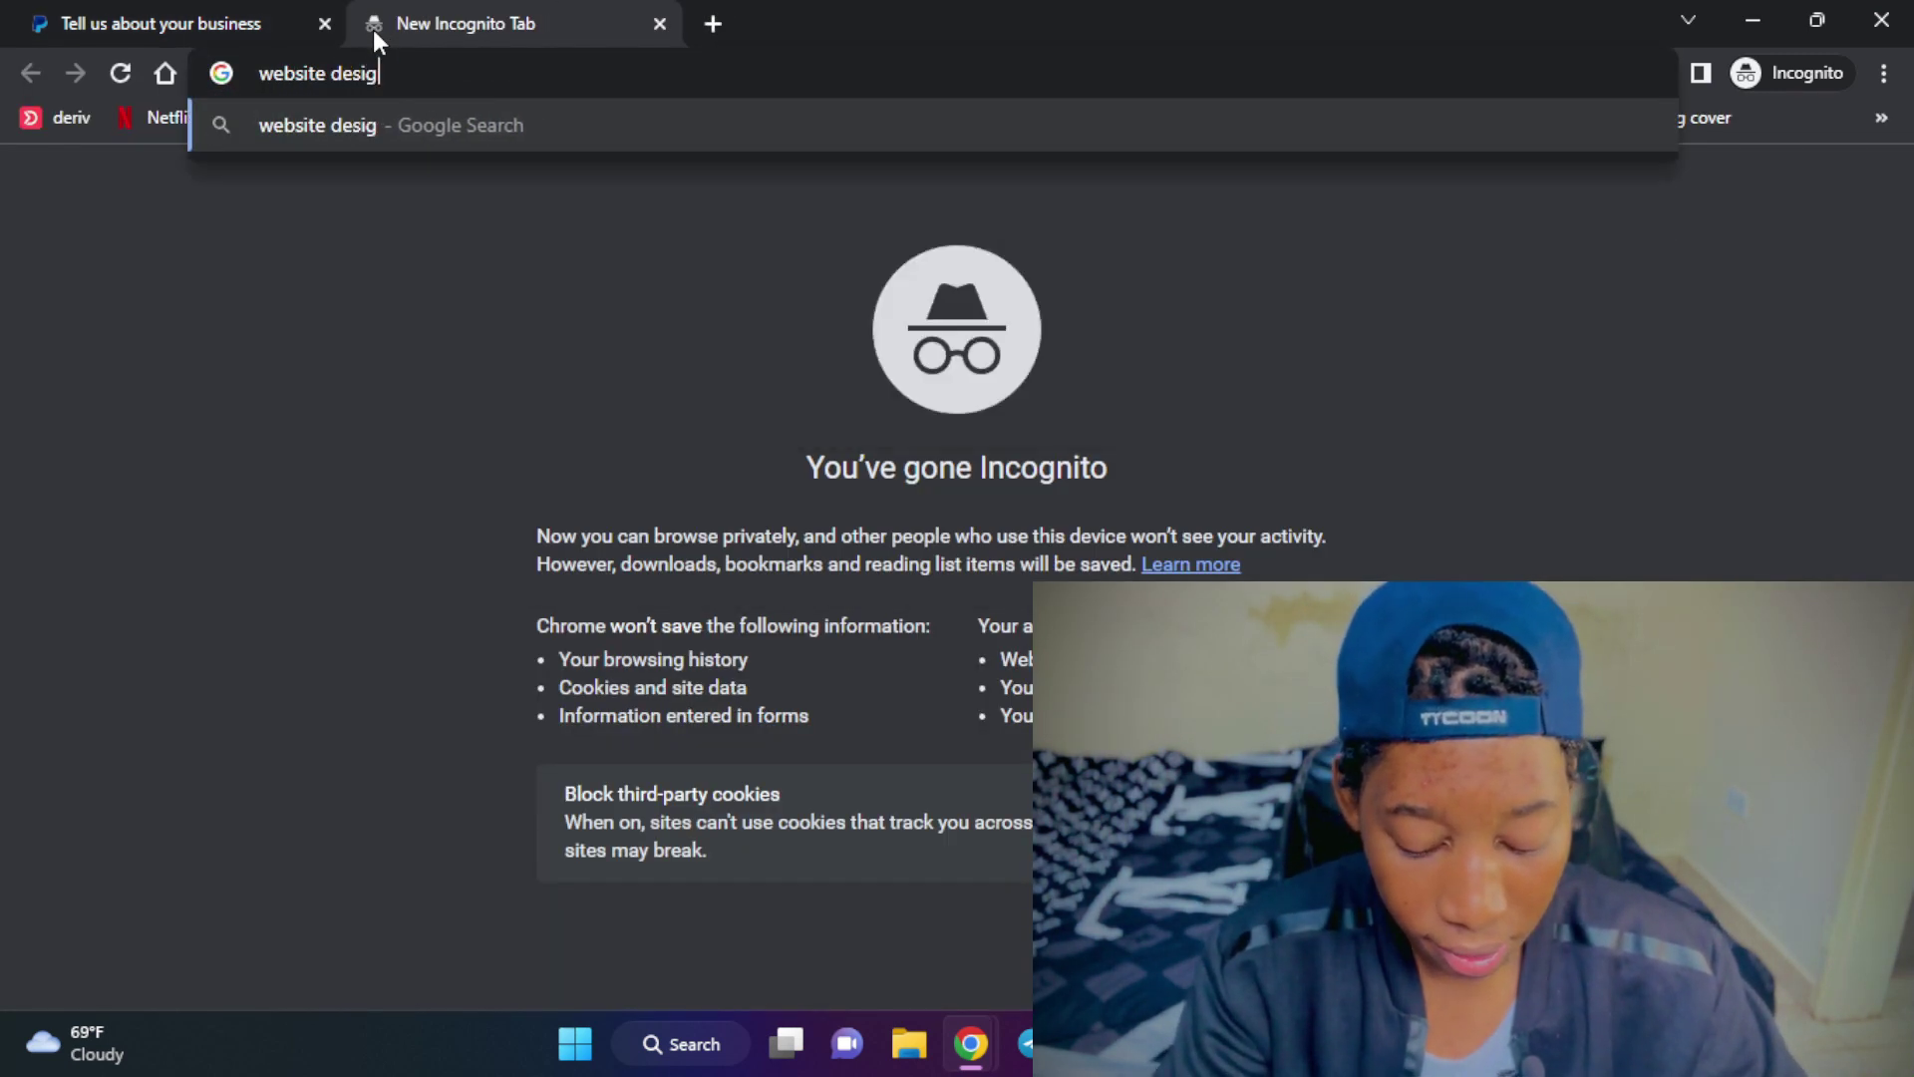
key("BackSpace")
key("BackSpace")
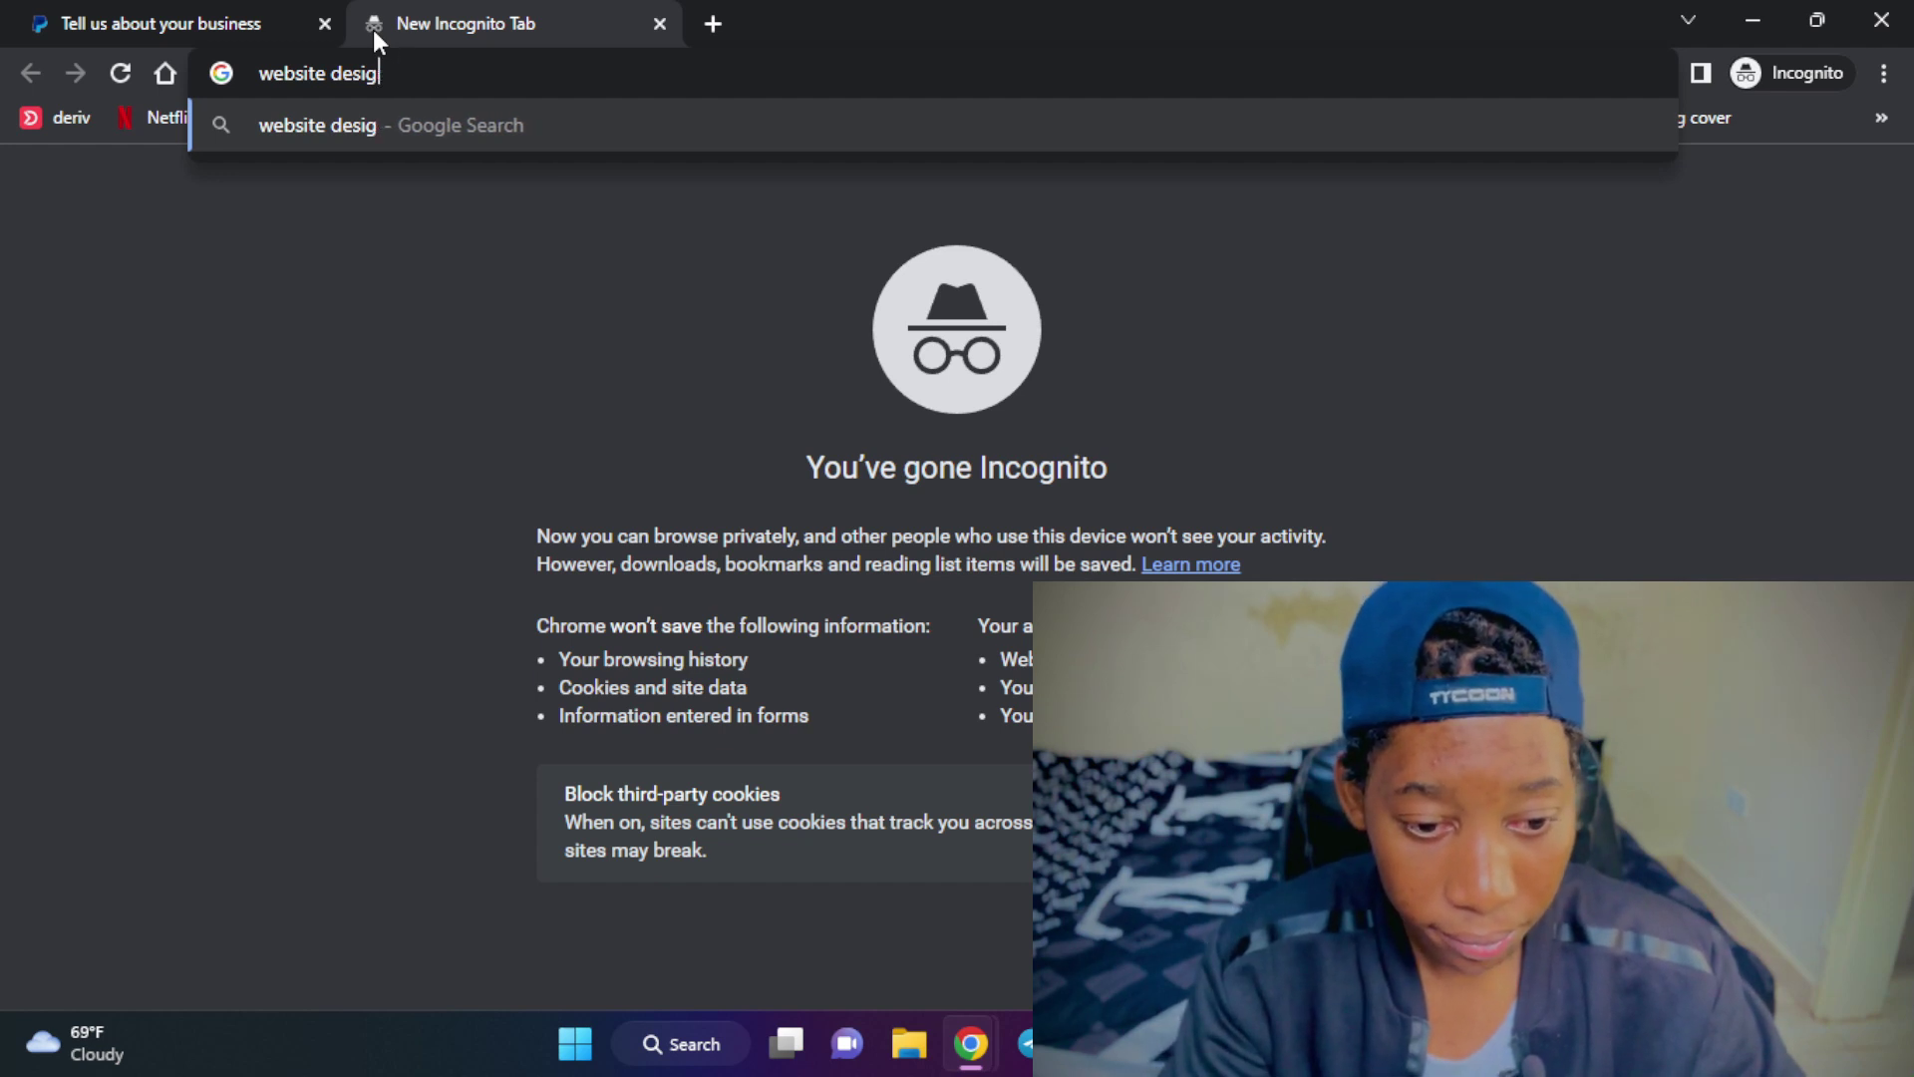
type("ner in duba")
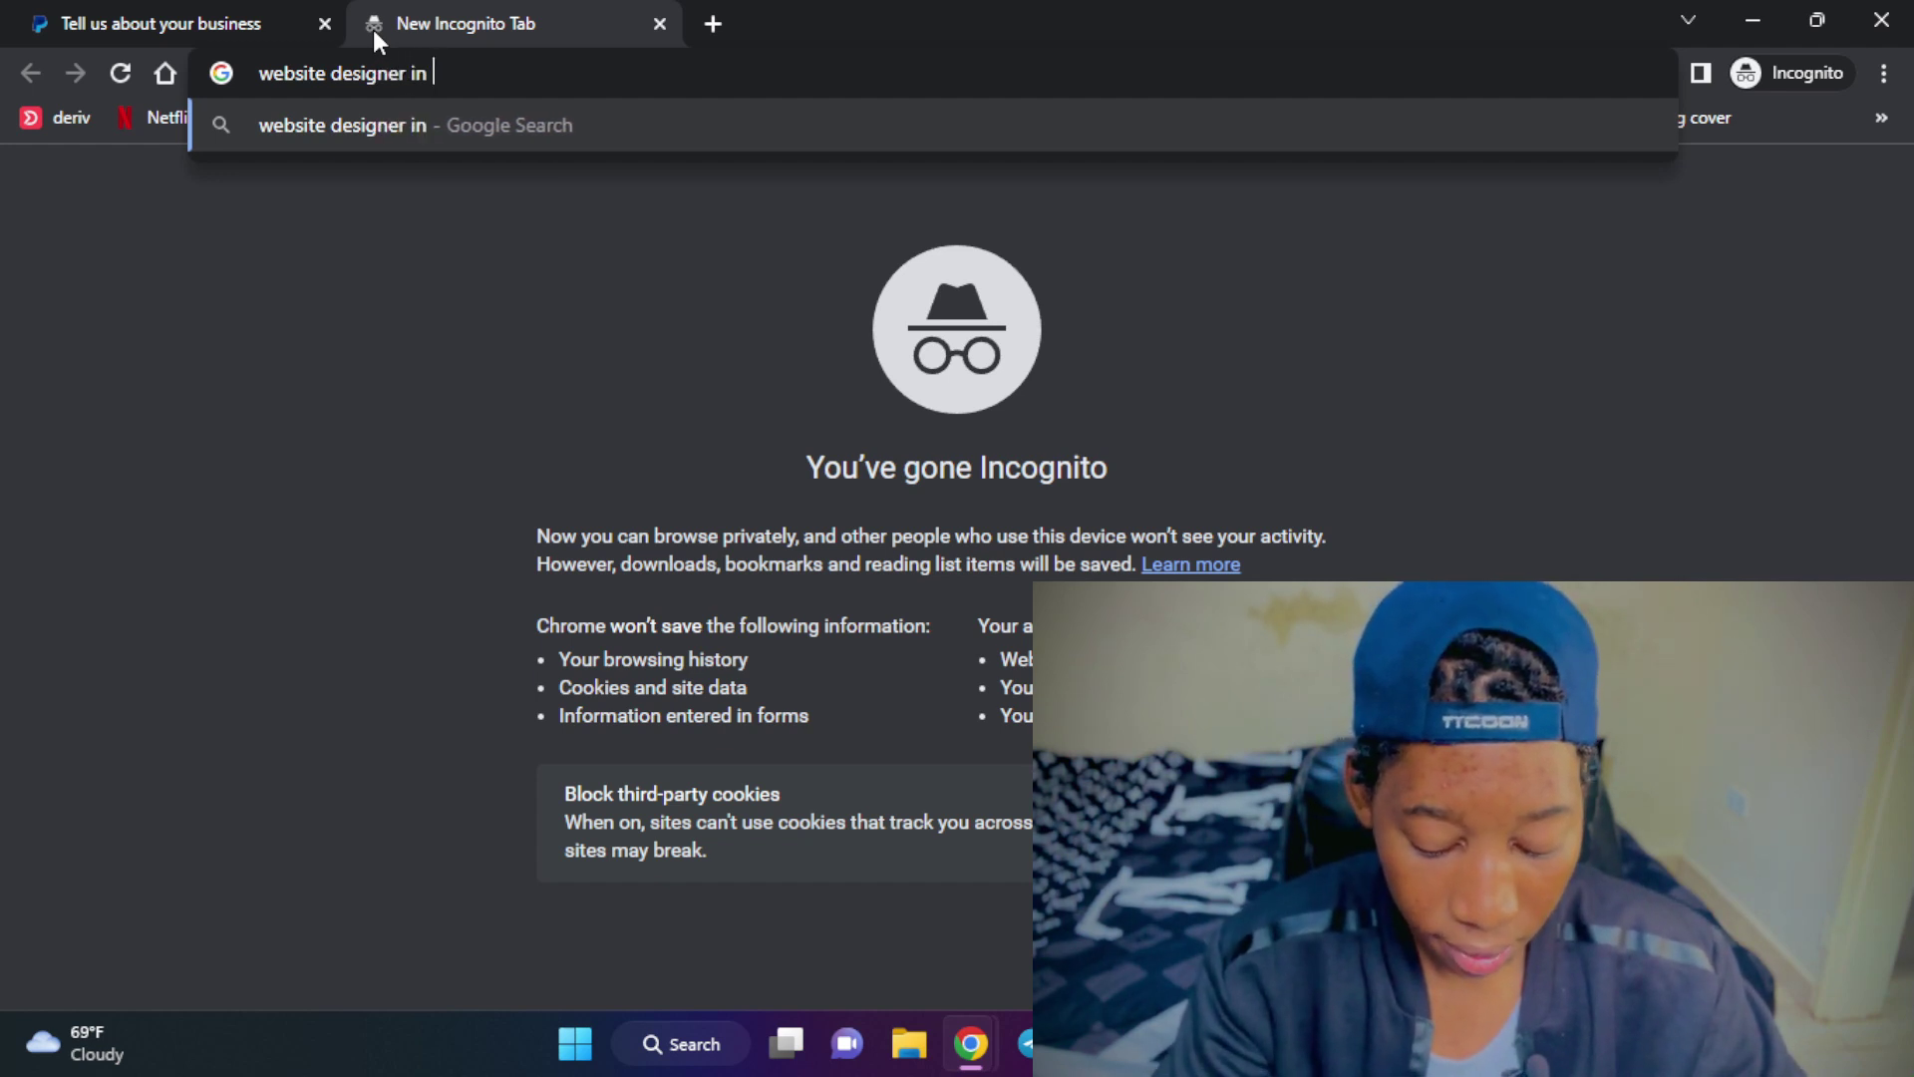
type("i")
key("Return")
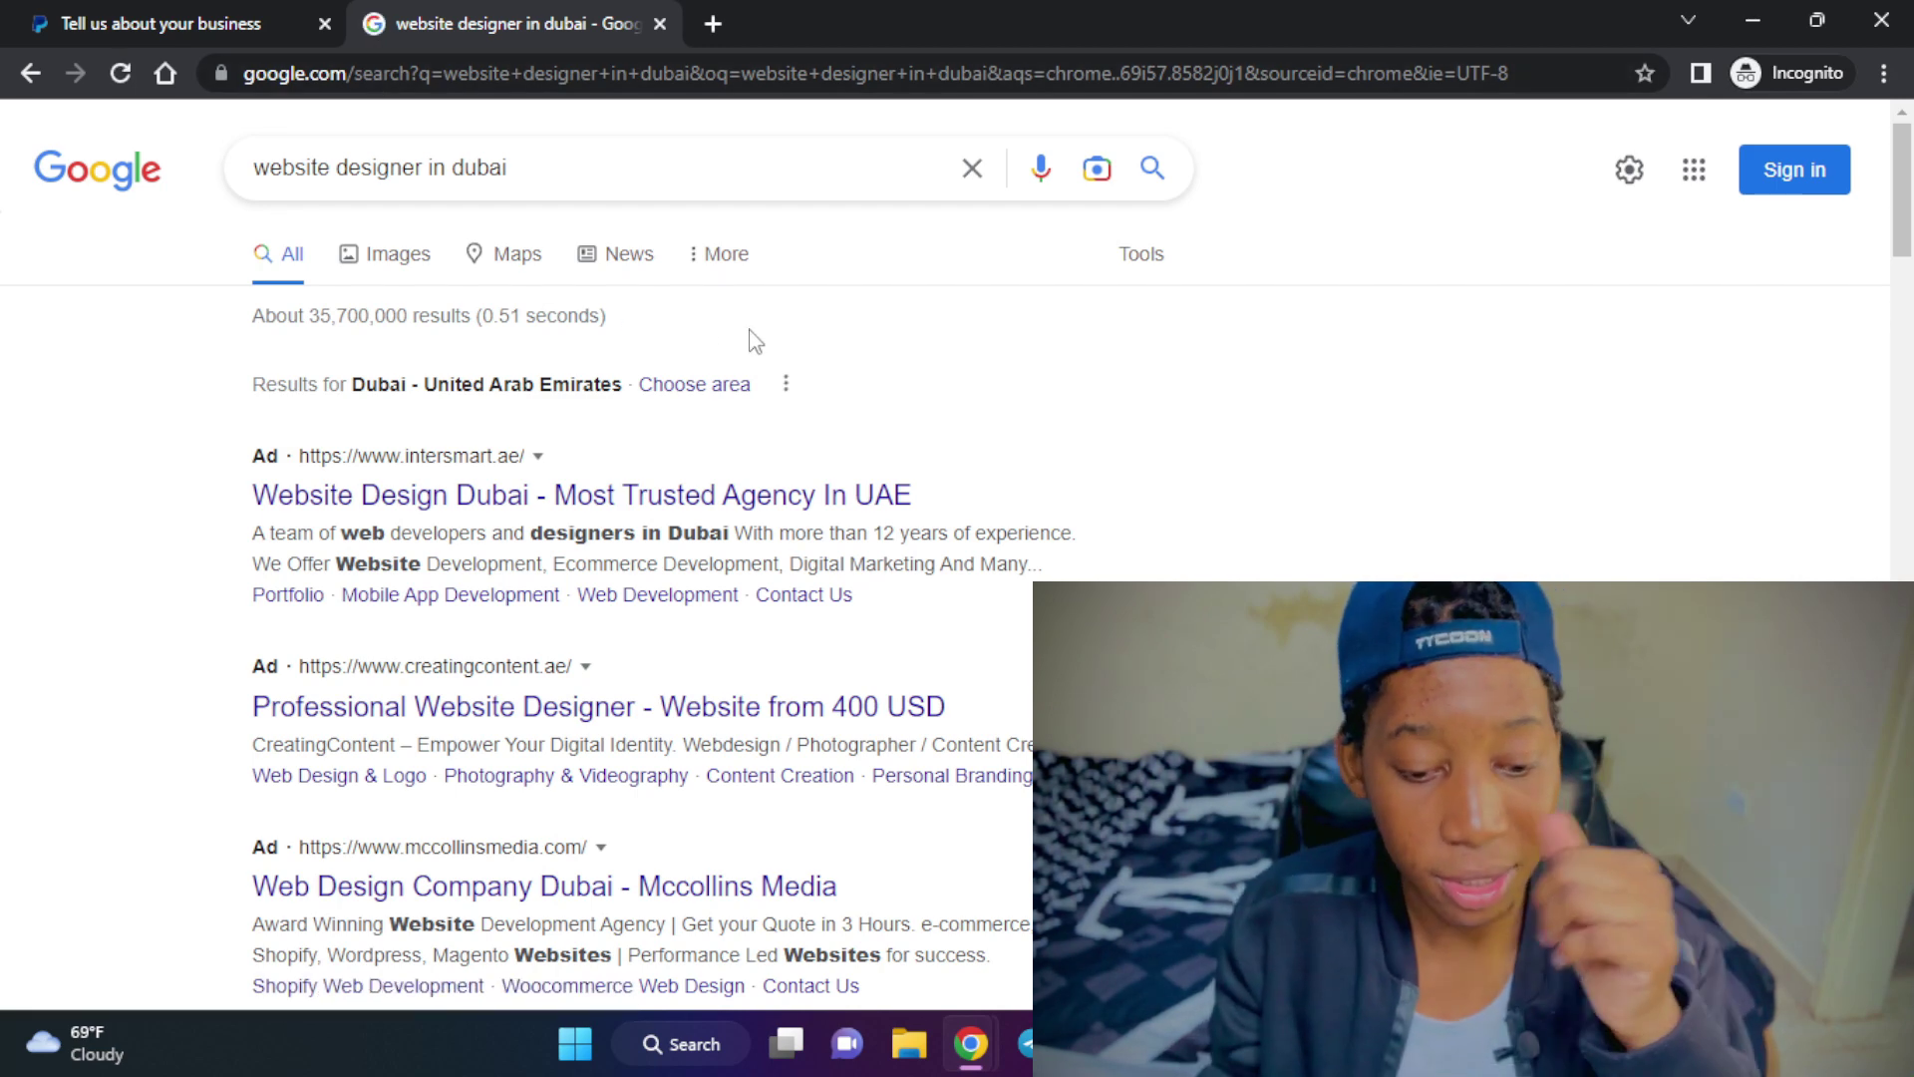
Open a Dubai web designer's listing, highlight Business Bay in its address, and return to PayPal.
scroll(572, 309, "down", 8)
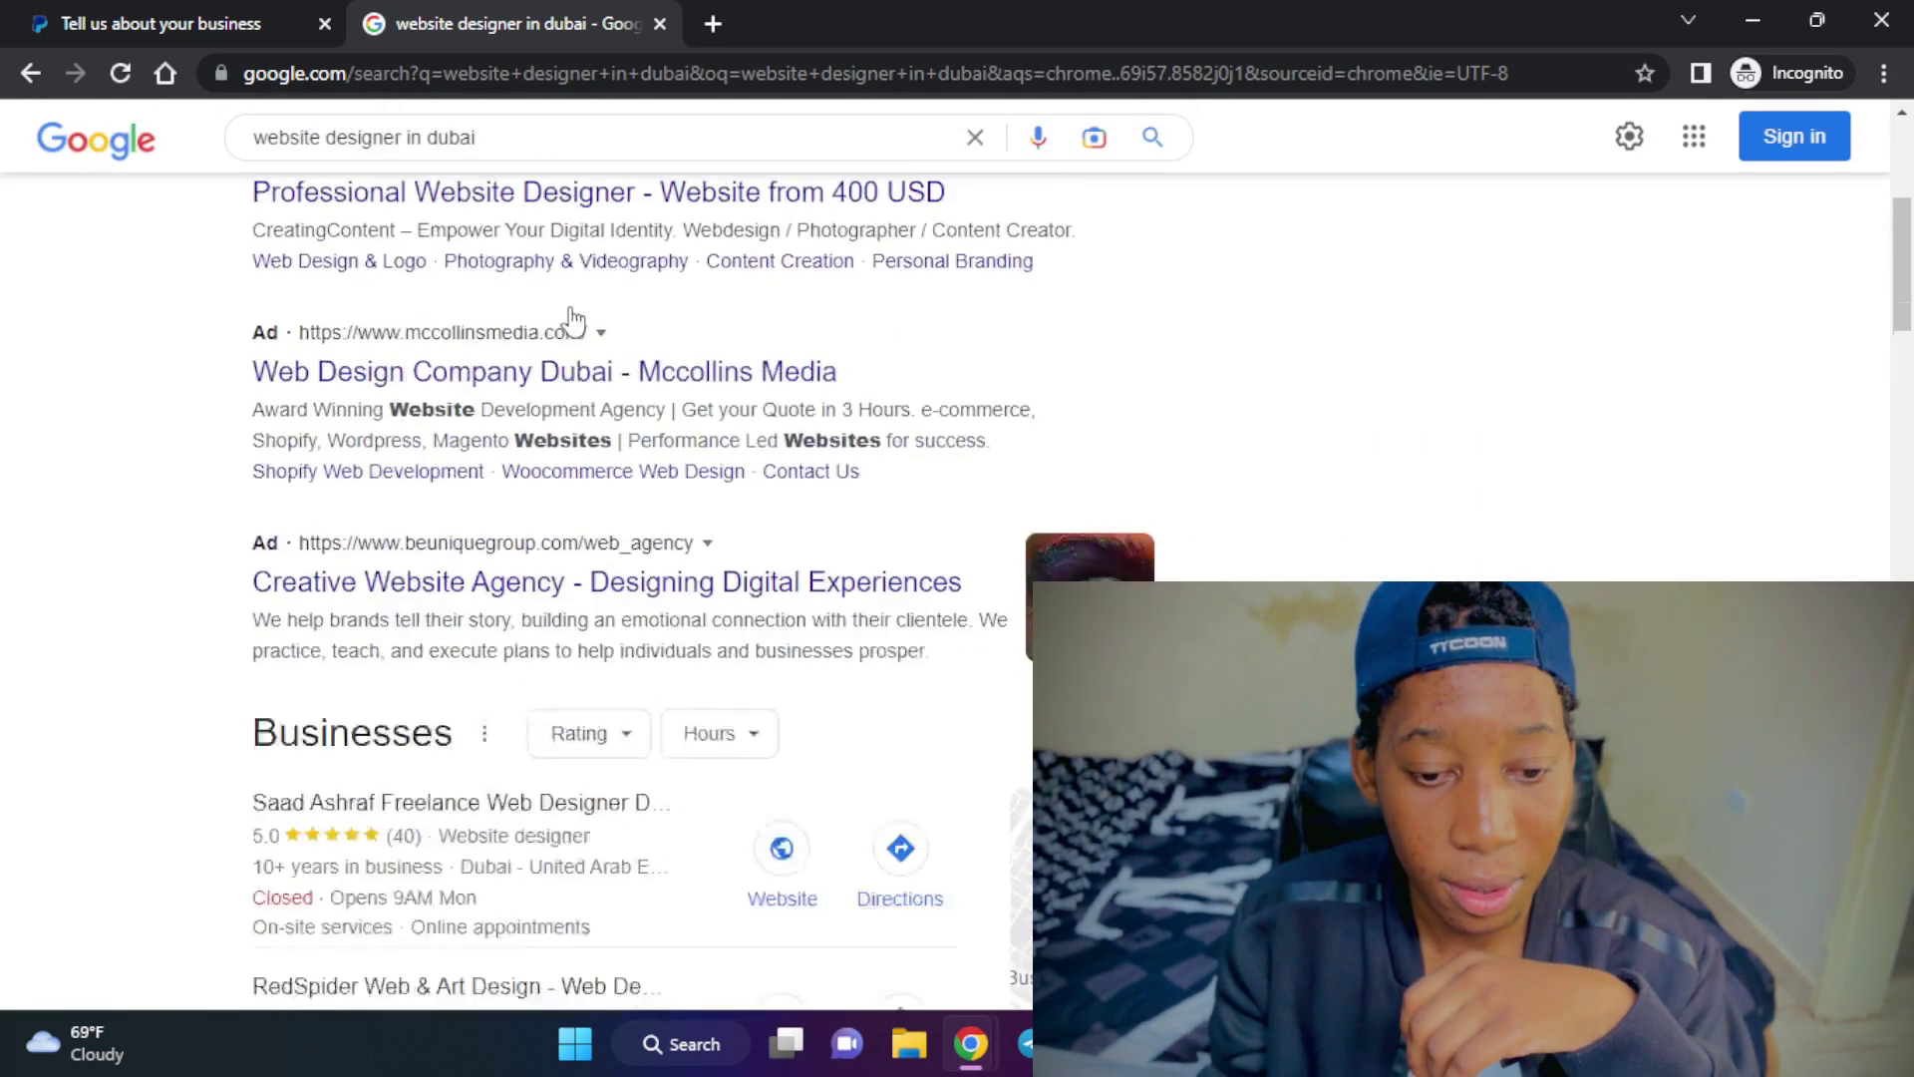
left_click(547, 475)
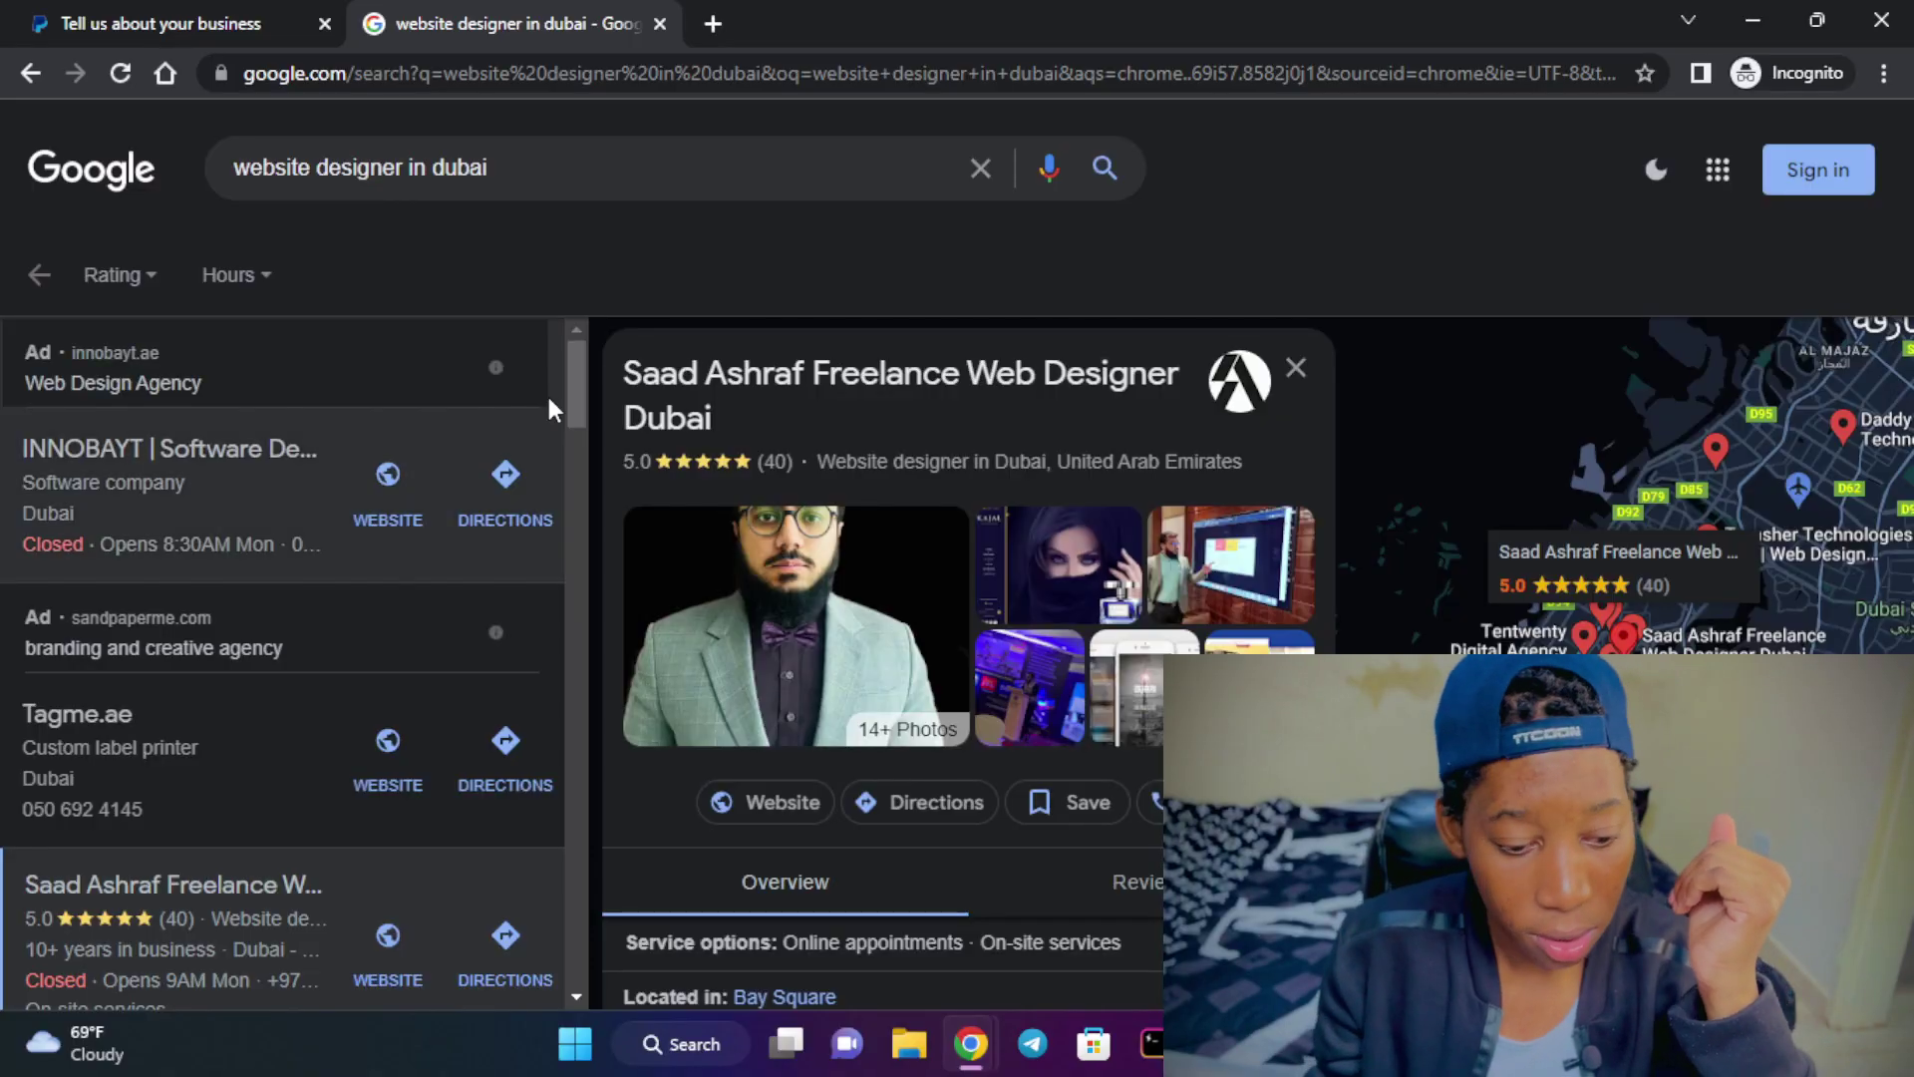
scroll(907, 413, "down", 5)
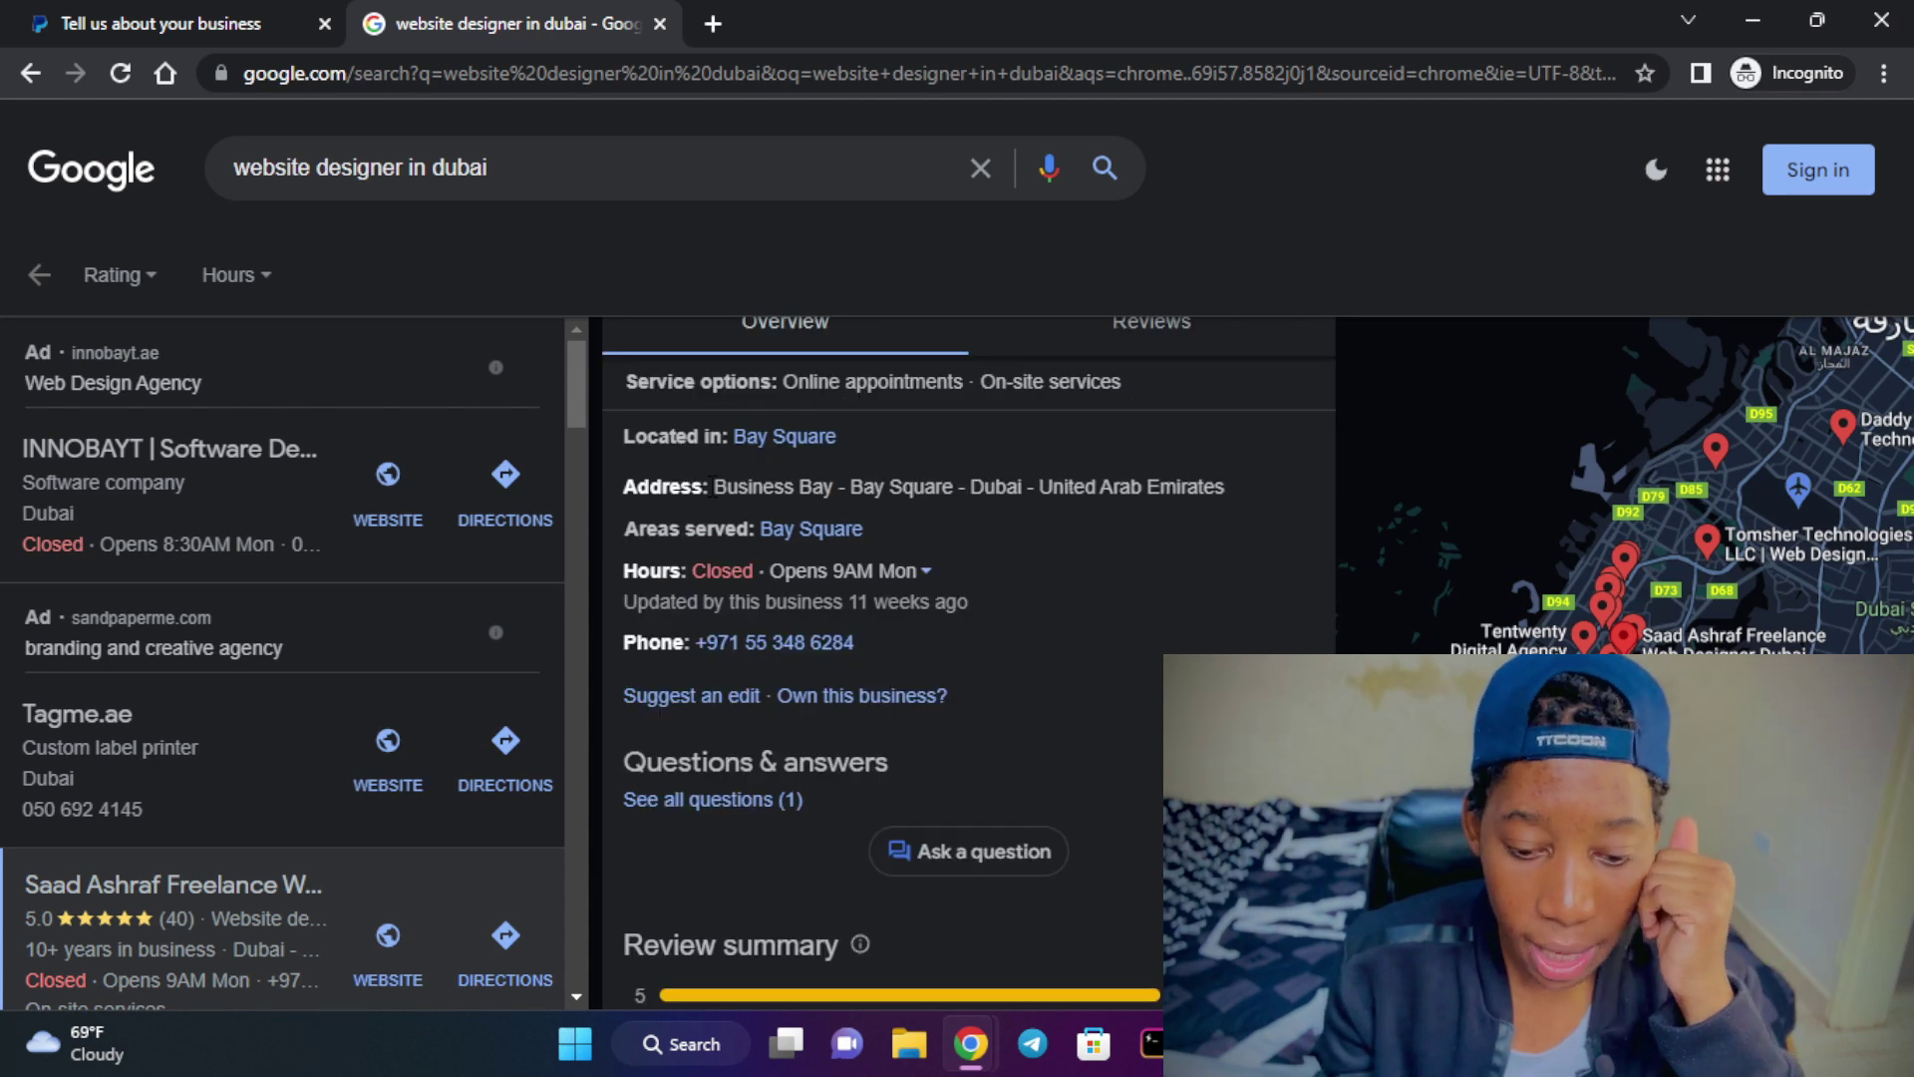
left_click_drag(711, 489, 796, 495)
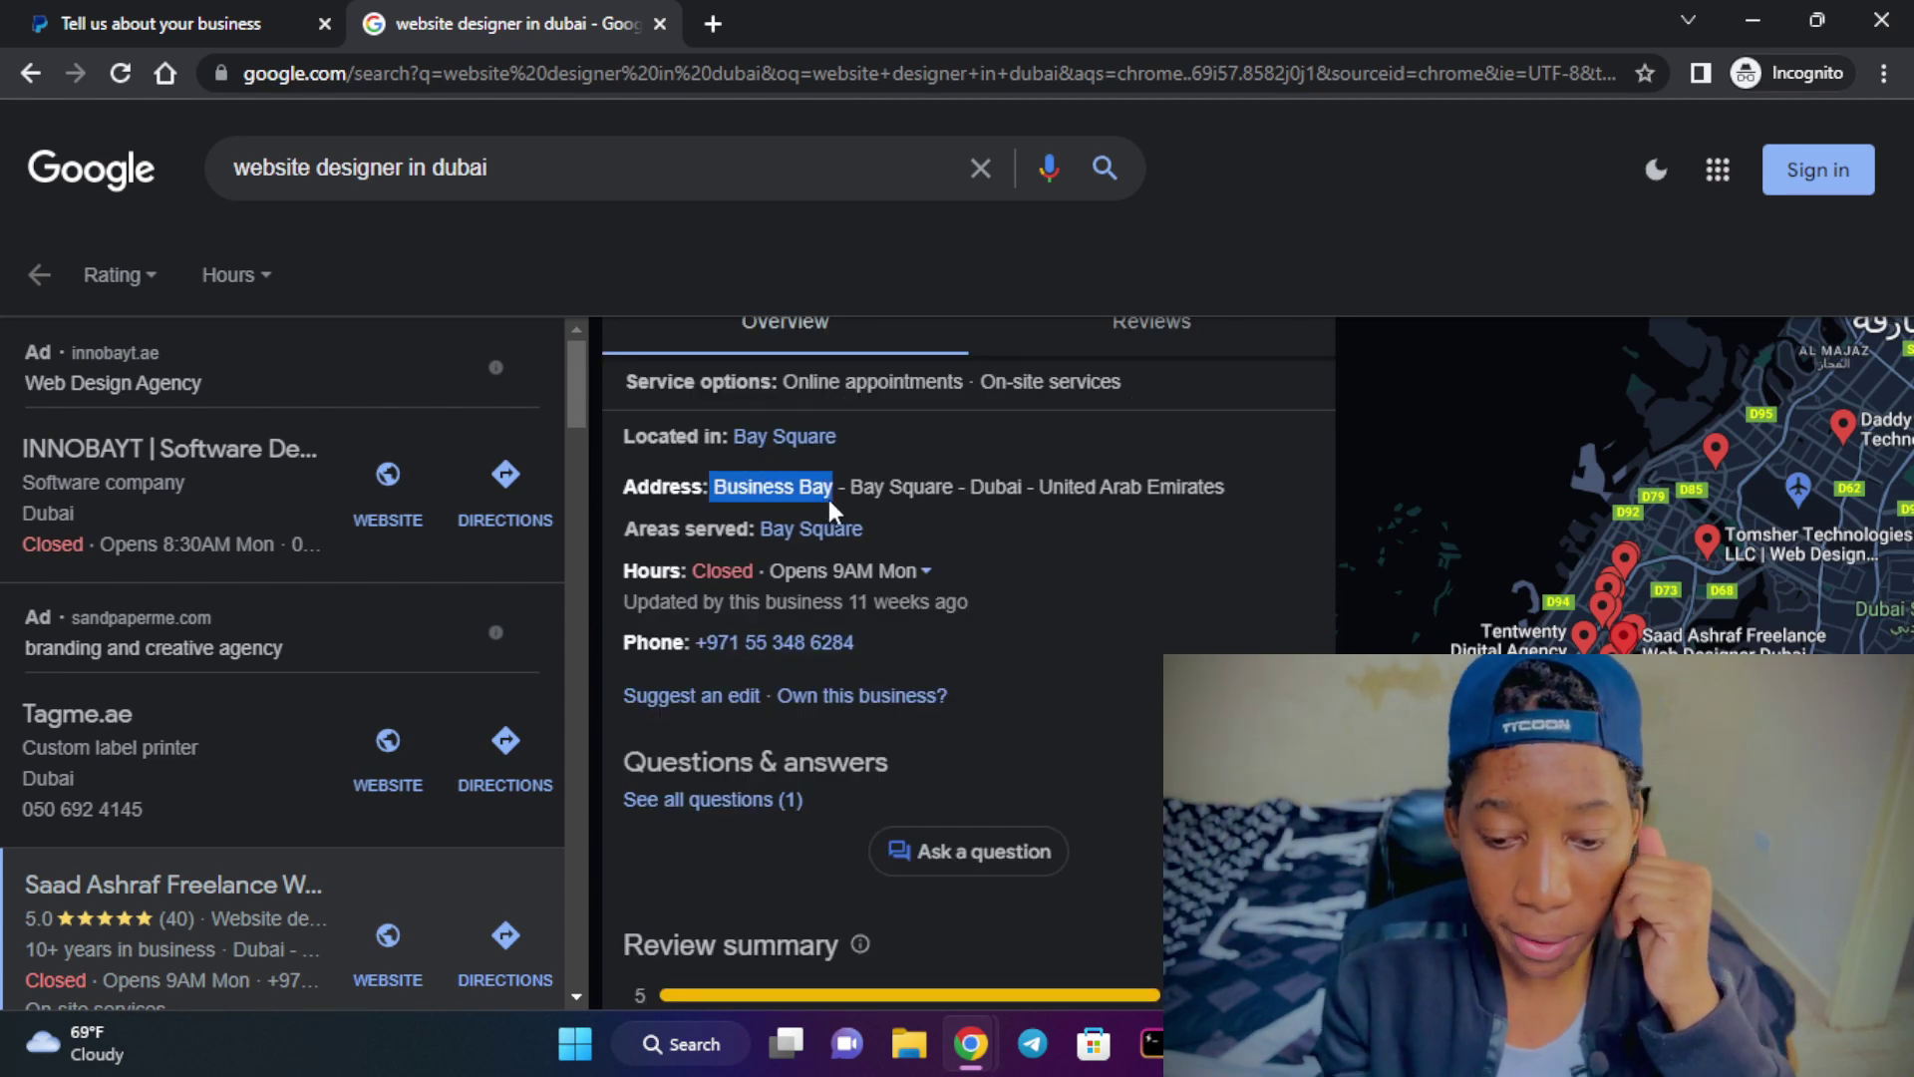
left_click(139, 12)
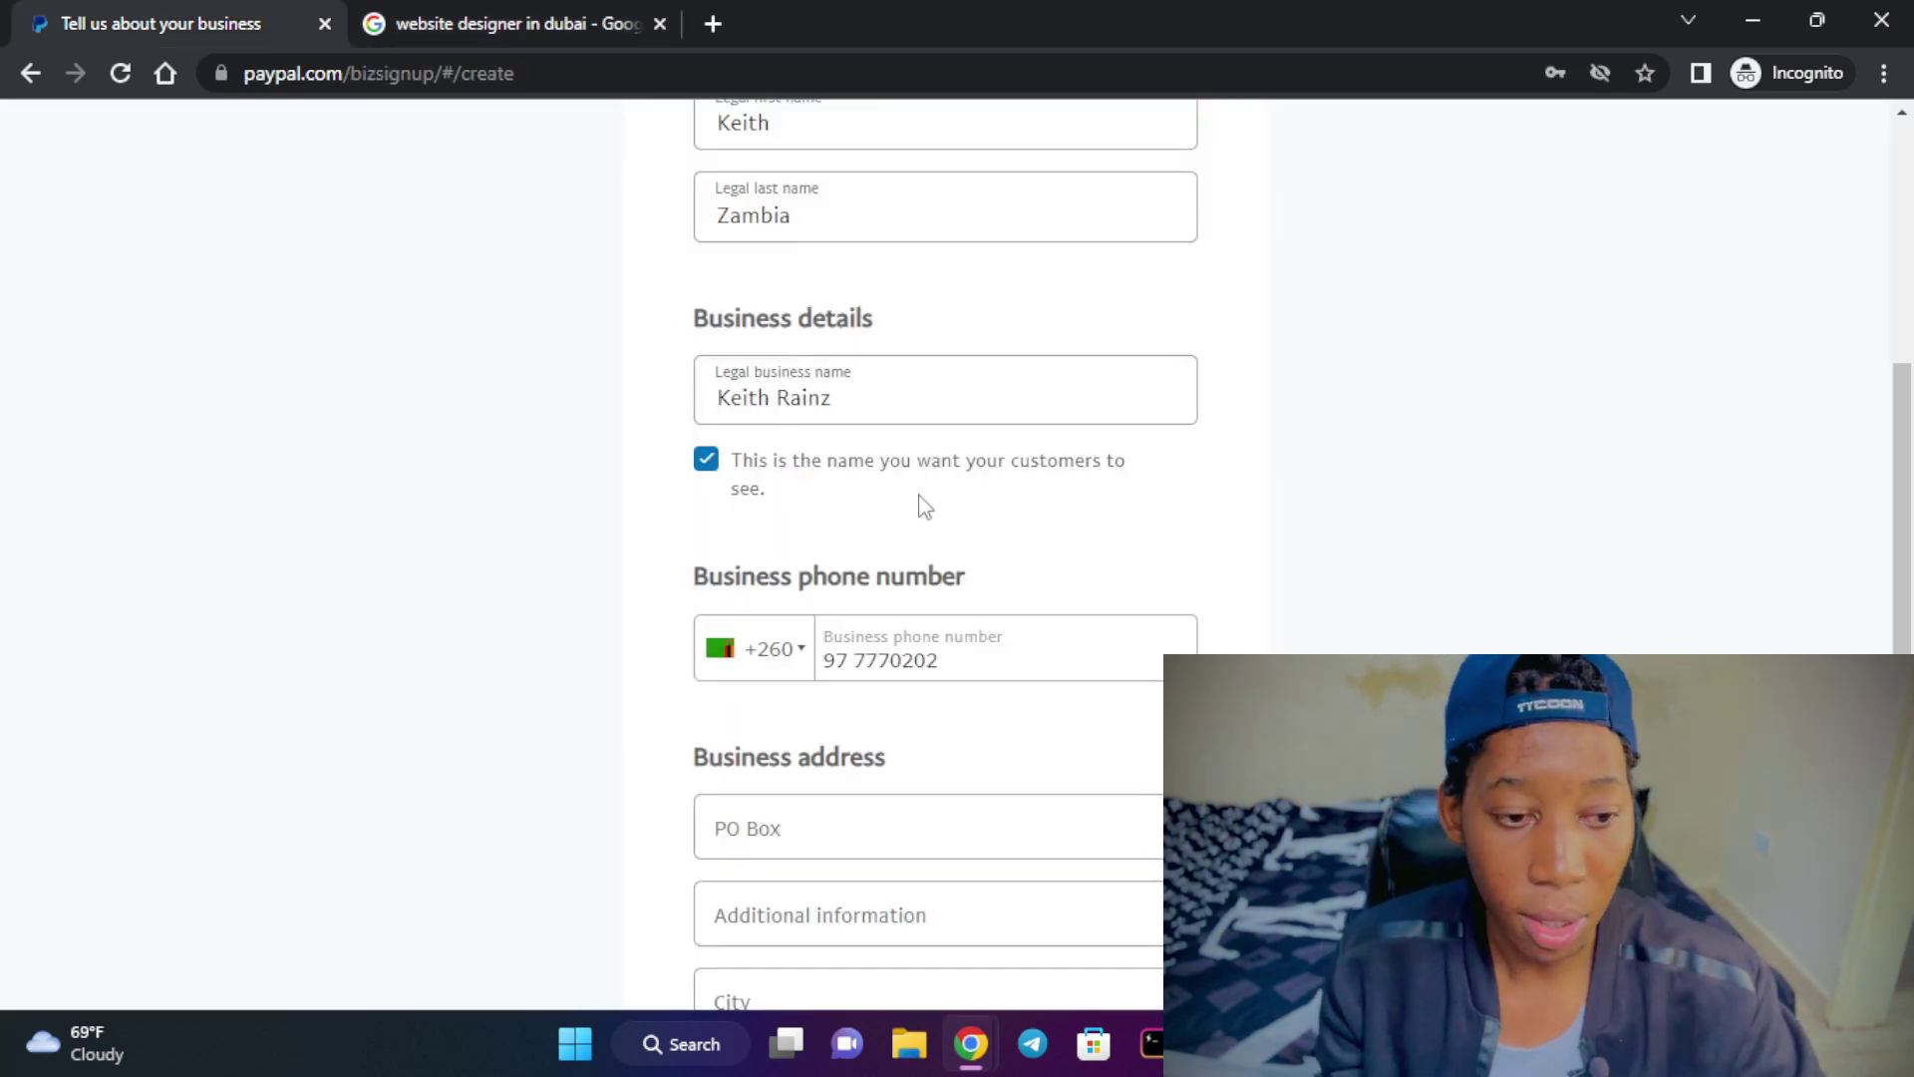
Set Emirate to Dubai, keep US Dollar, enter city Dubai, and paste Business Bay as additional info.
scroll(842, 663, "down", 3)
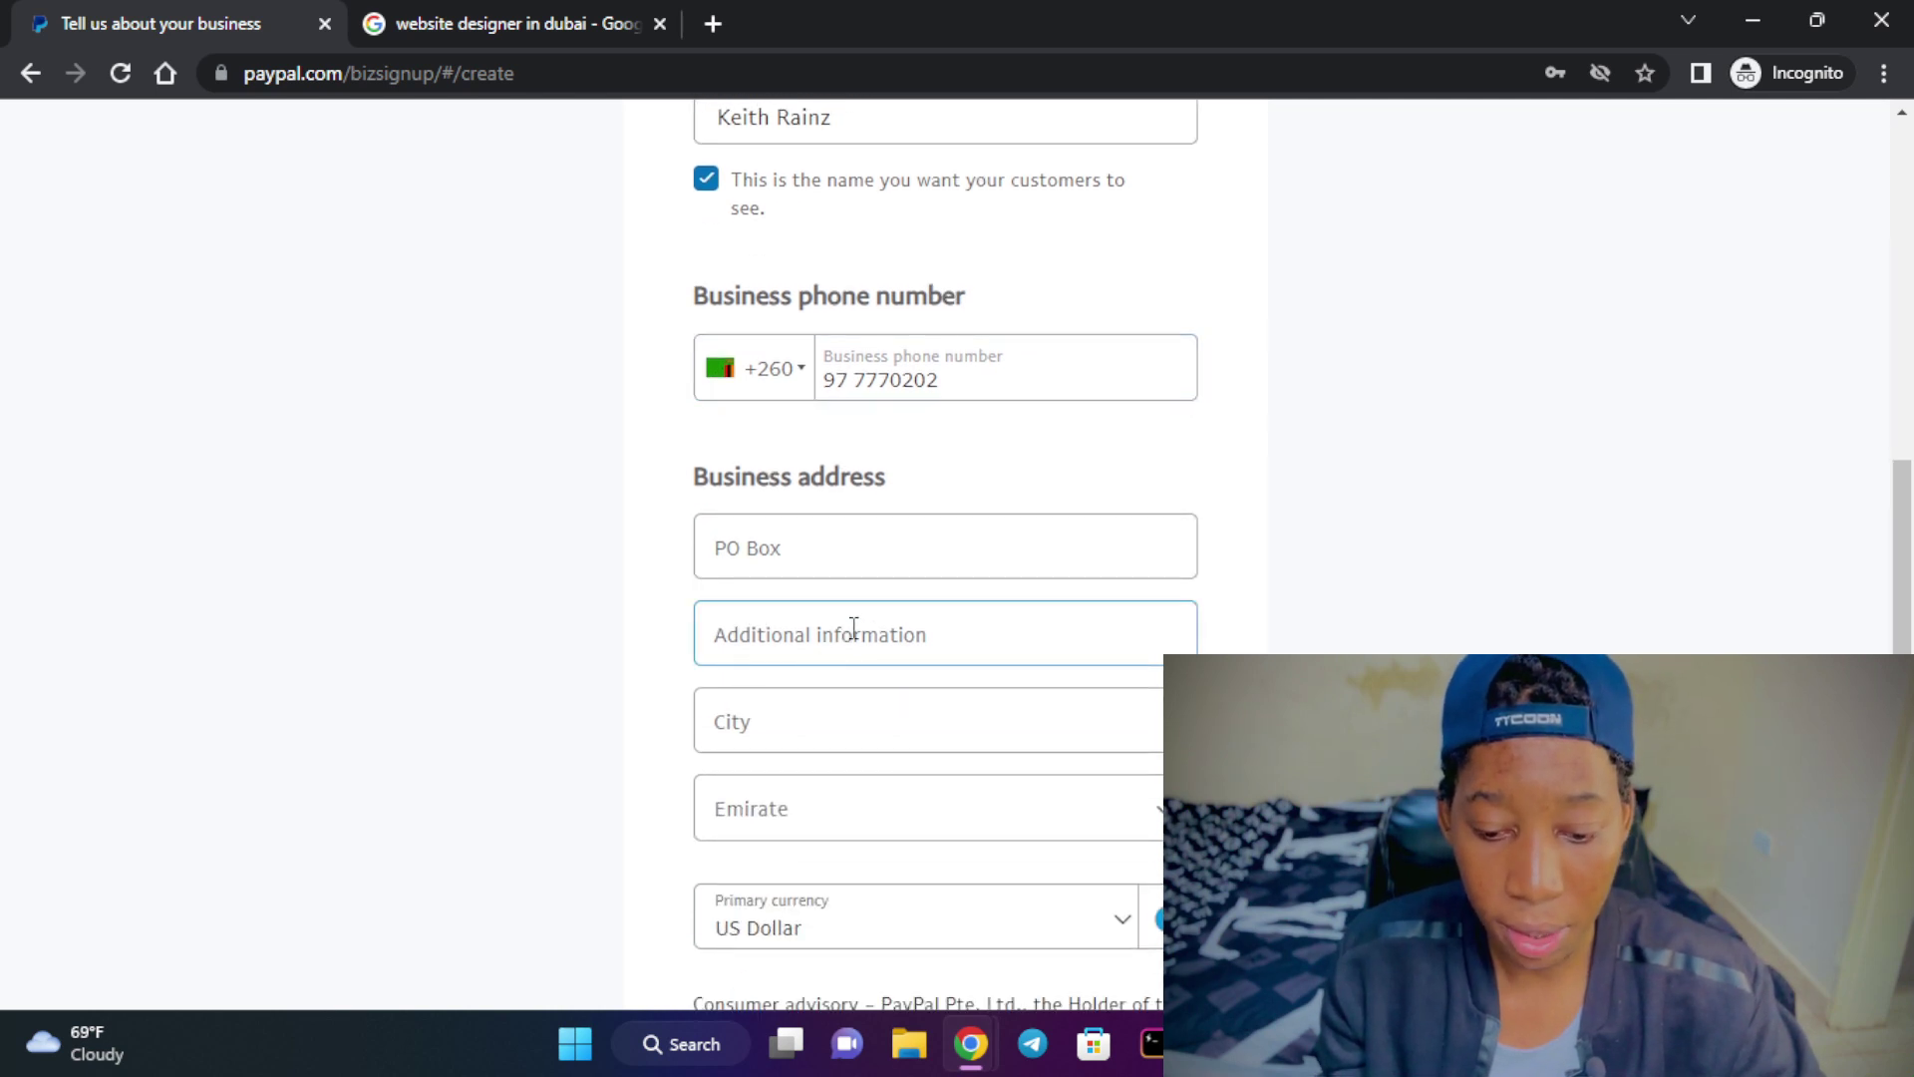
left_click(797, 807)
left_click(742, 925)
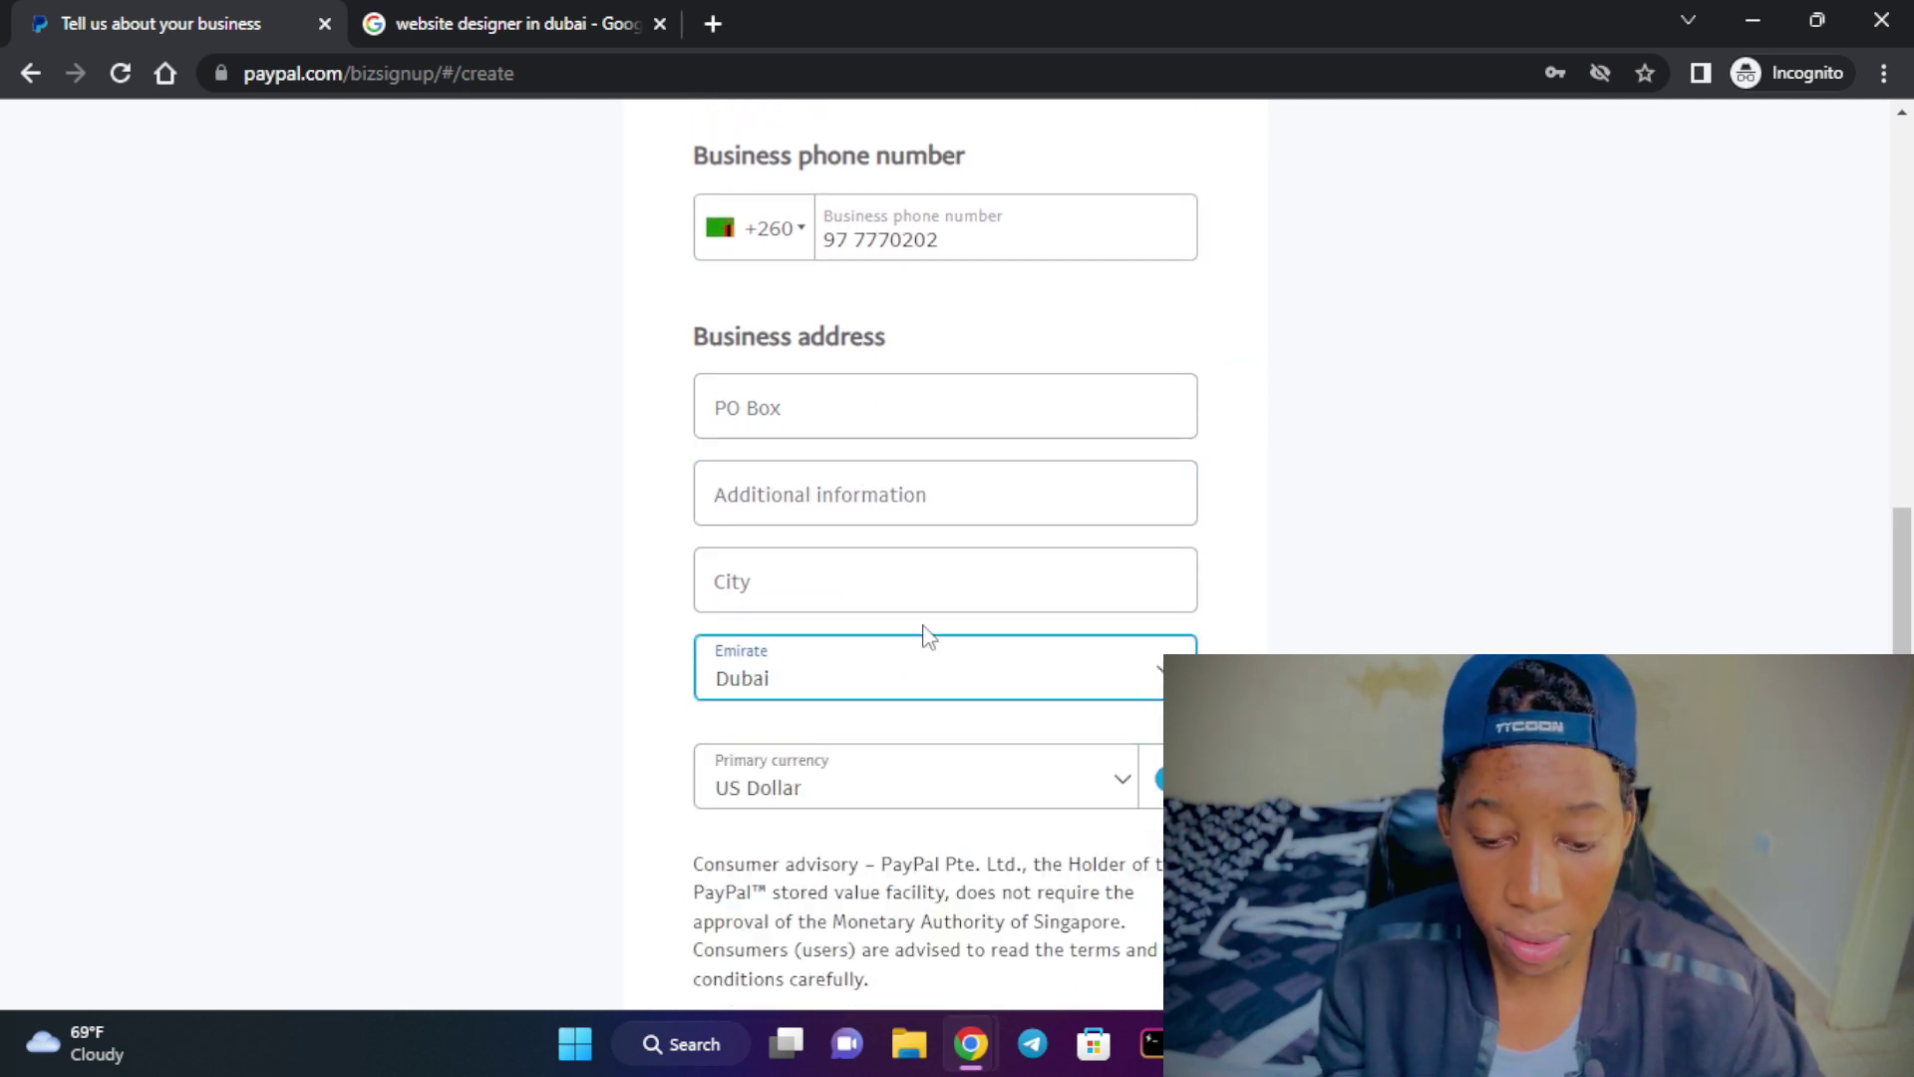
left_click(834, 794)
left_click(727, 774)
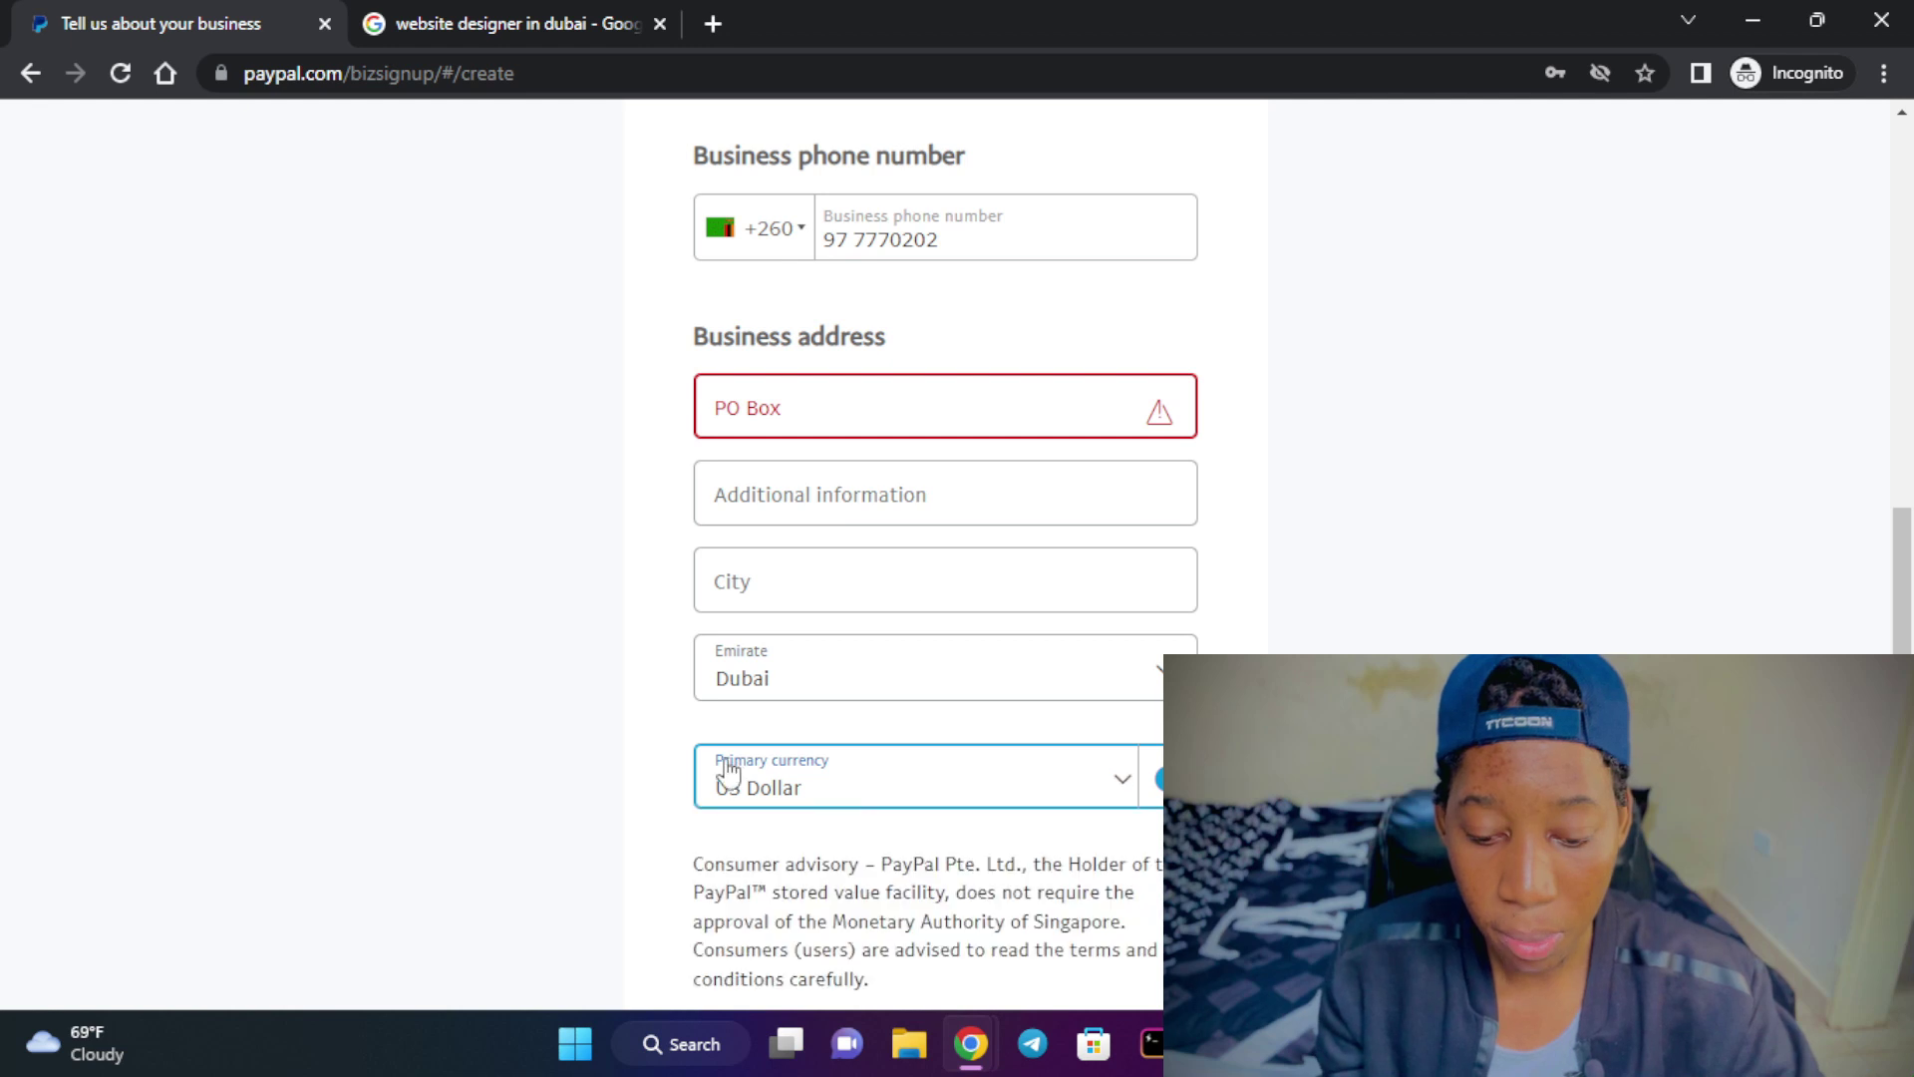
left_click(388, 654)
type("Dubai")
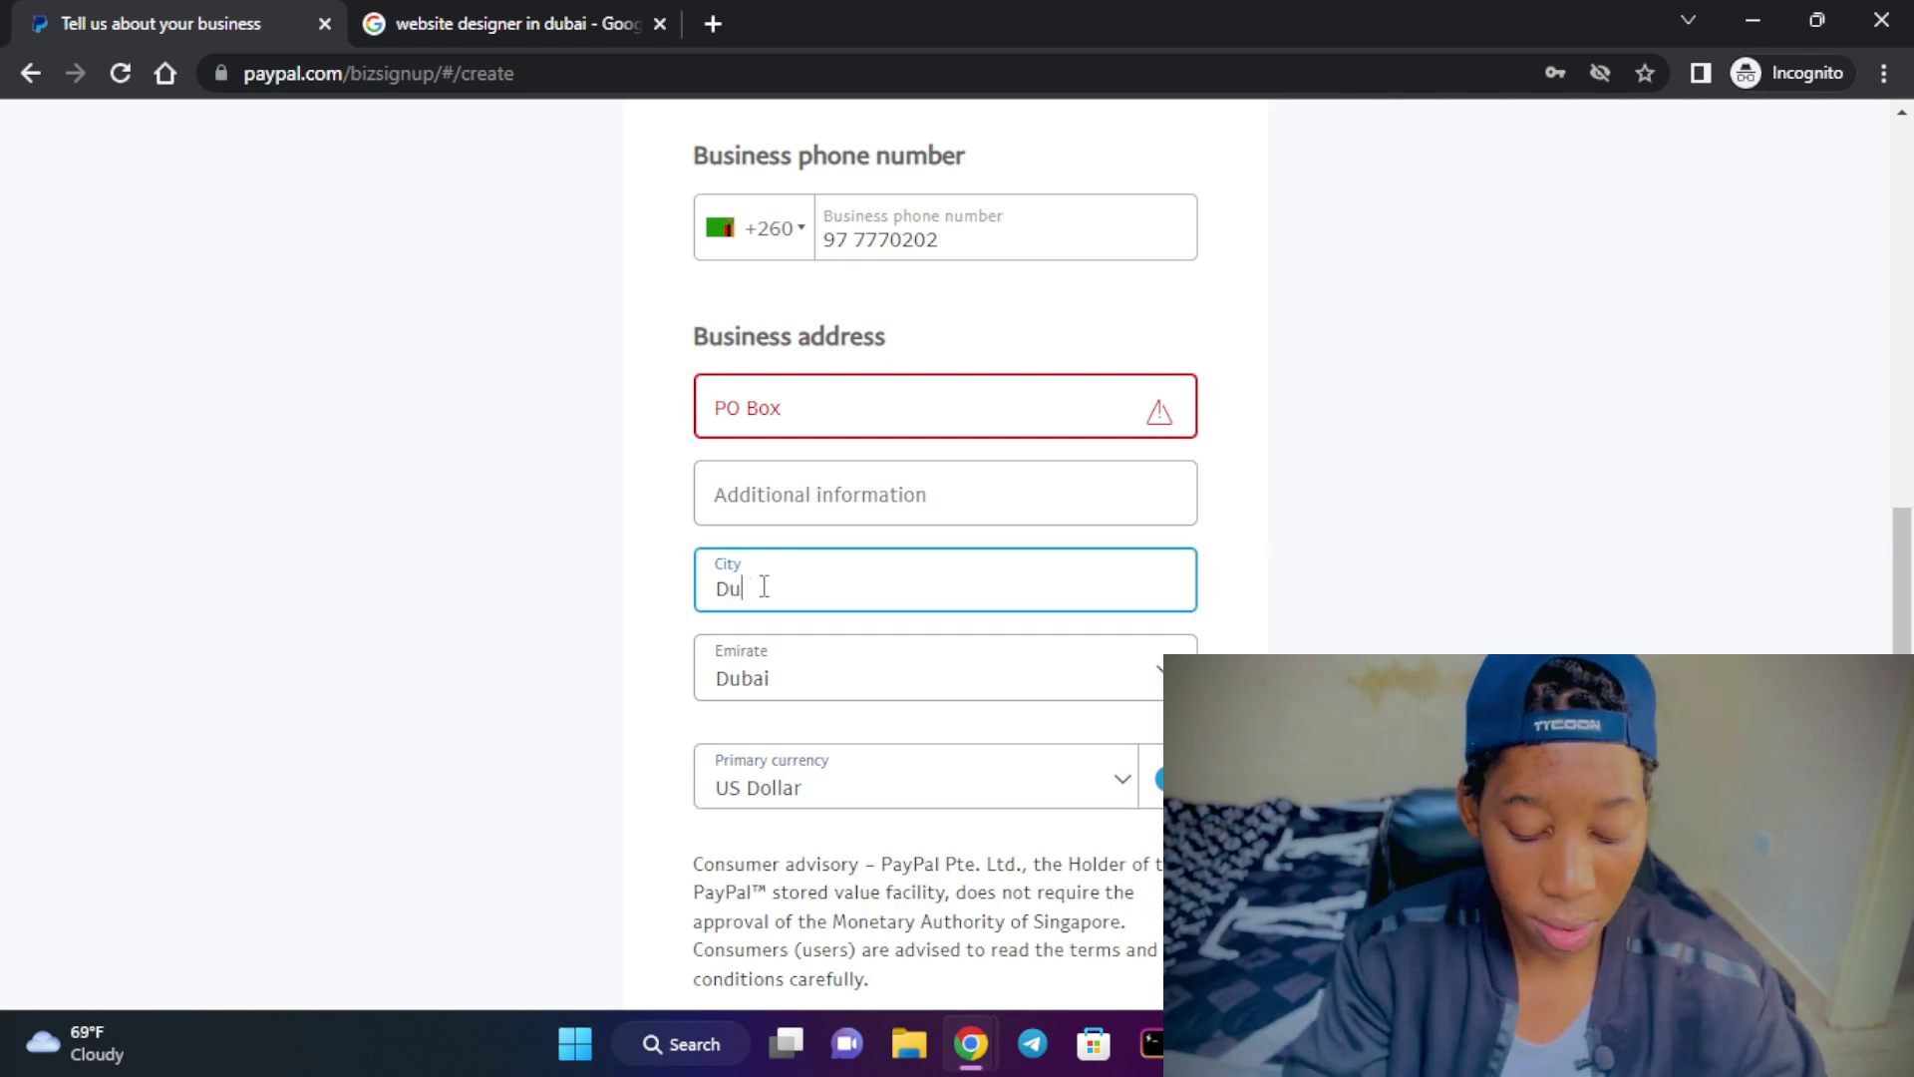
left_click(804, 512)
type("Business Bay")
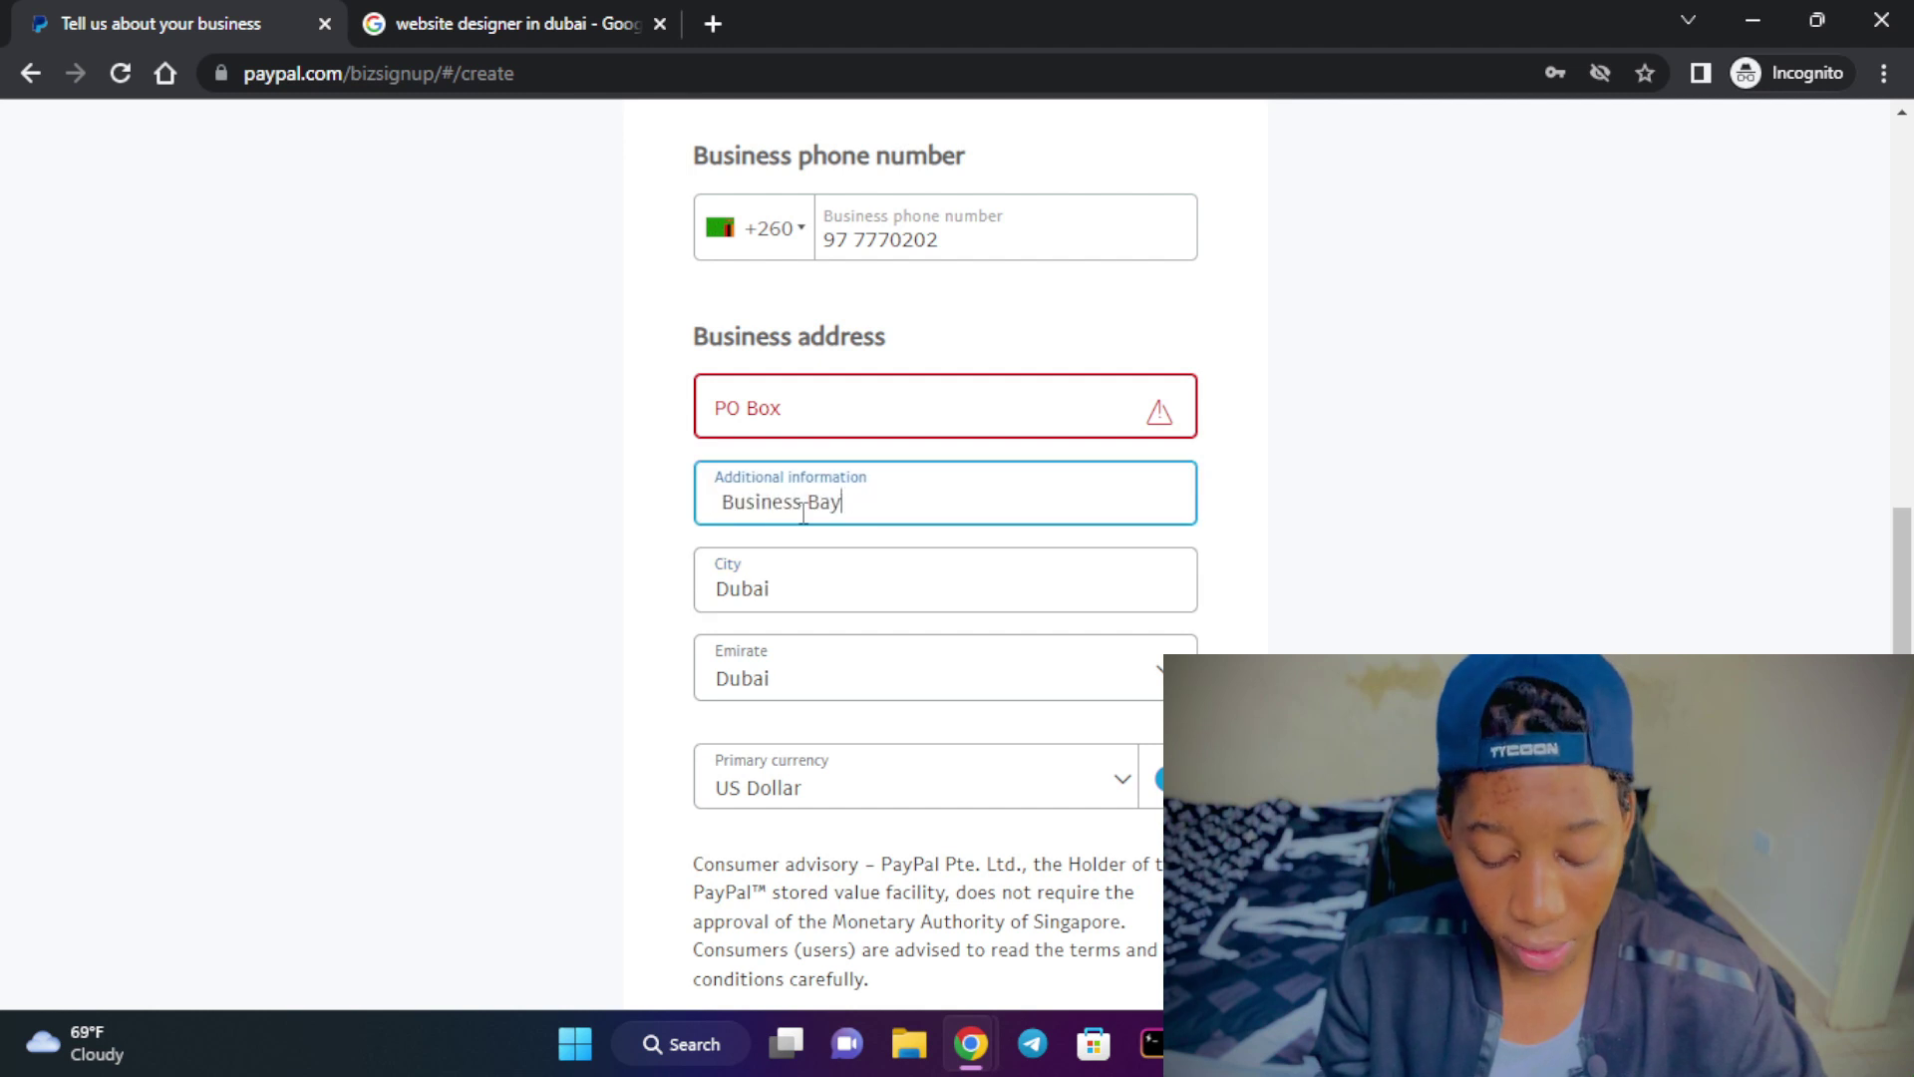
Select the 'Business Bay Bay Square' address text from the PayPal form.
left_click(508, 23)
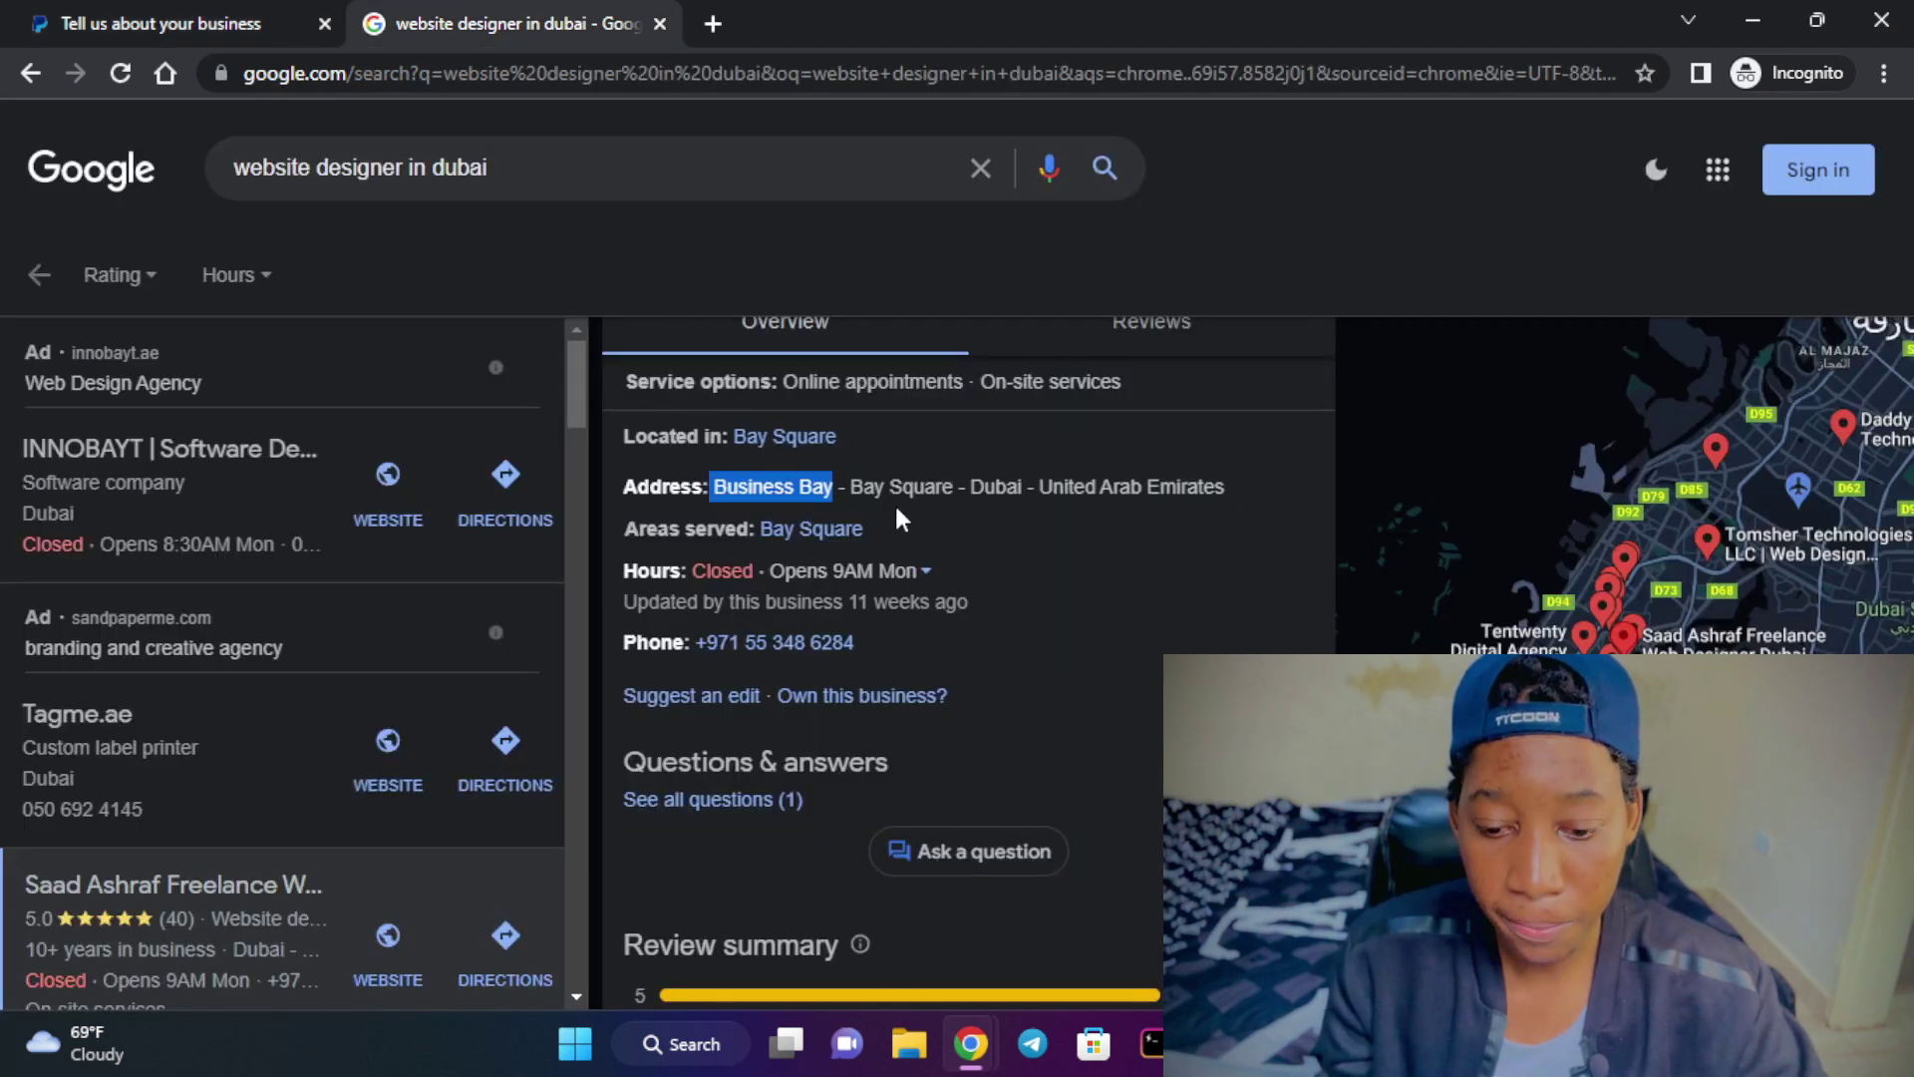
key("ctrl+shift+Tab")
left_click(807, 423)
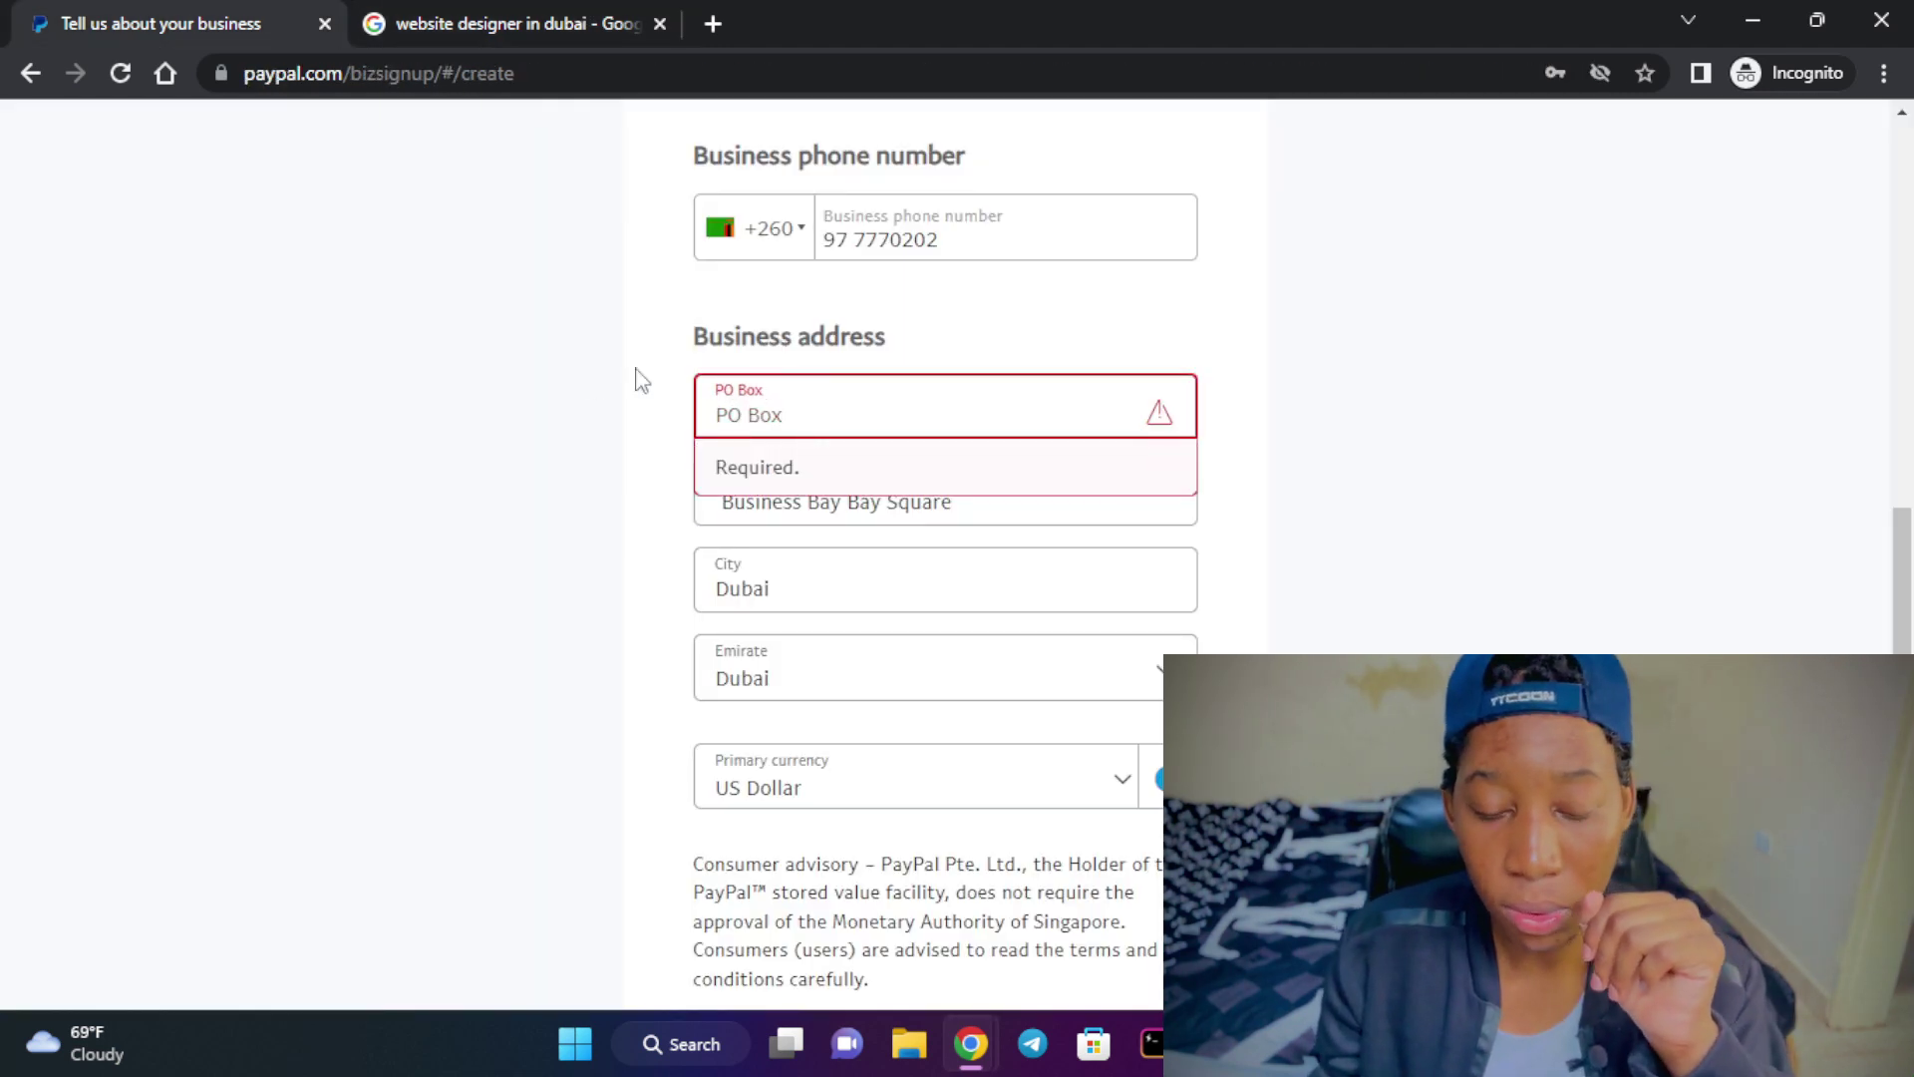
left_click(394, 444)
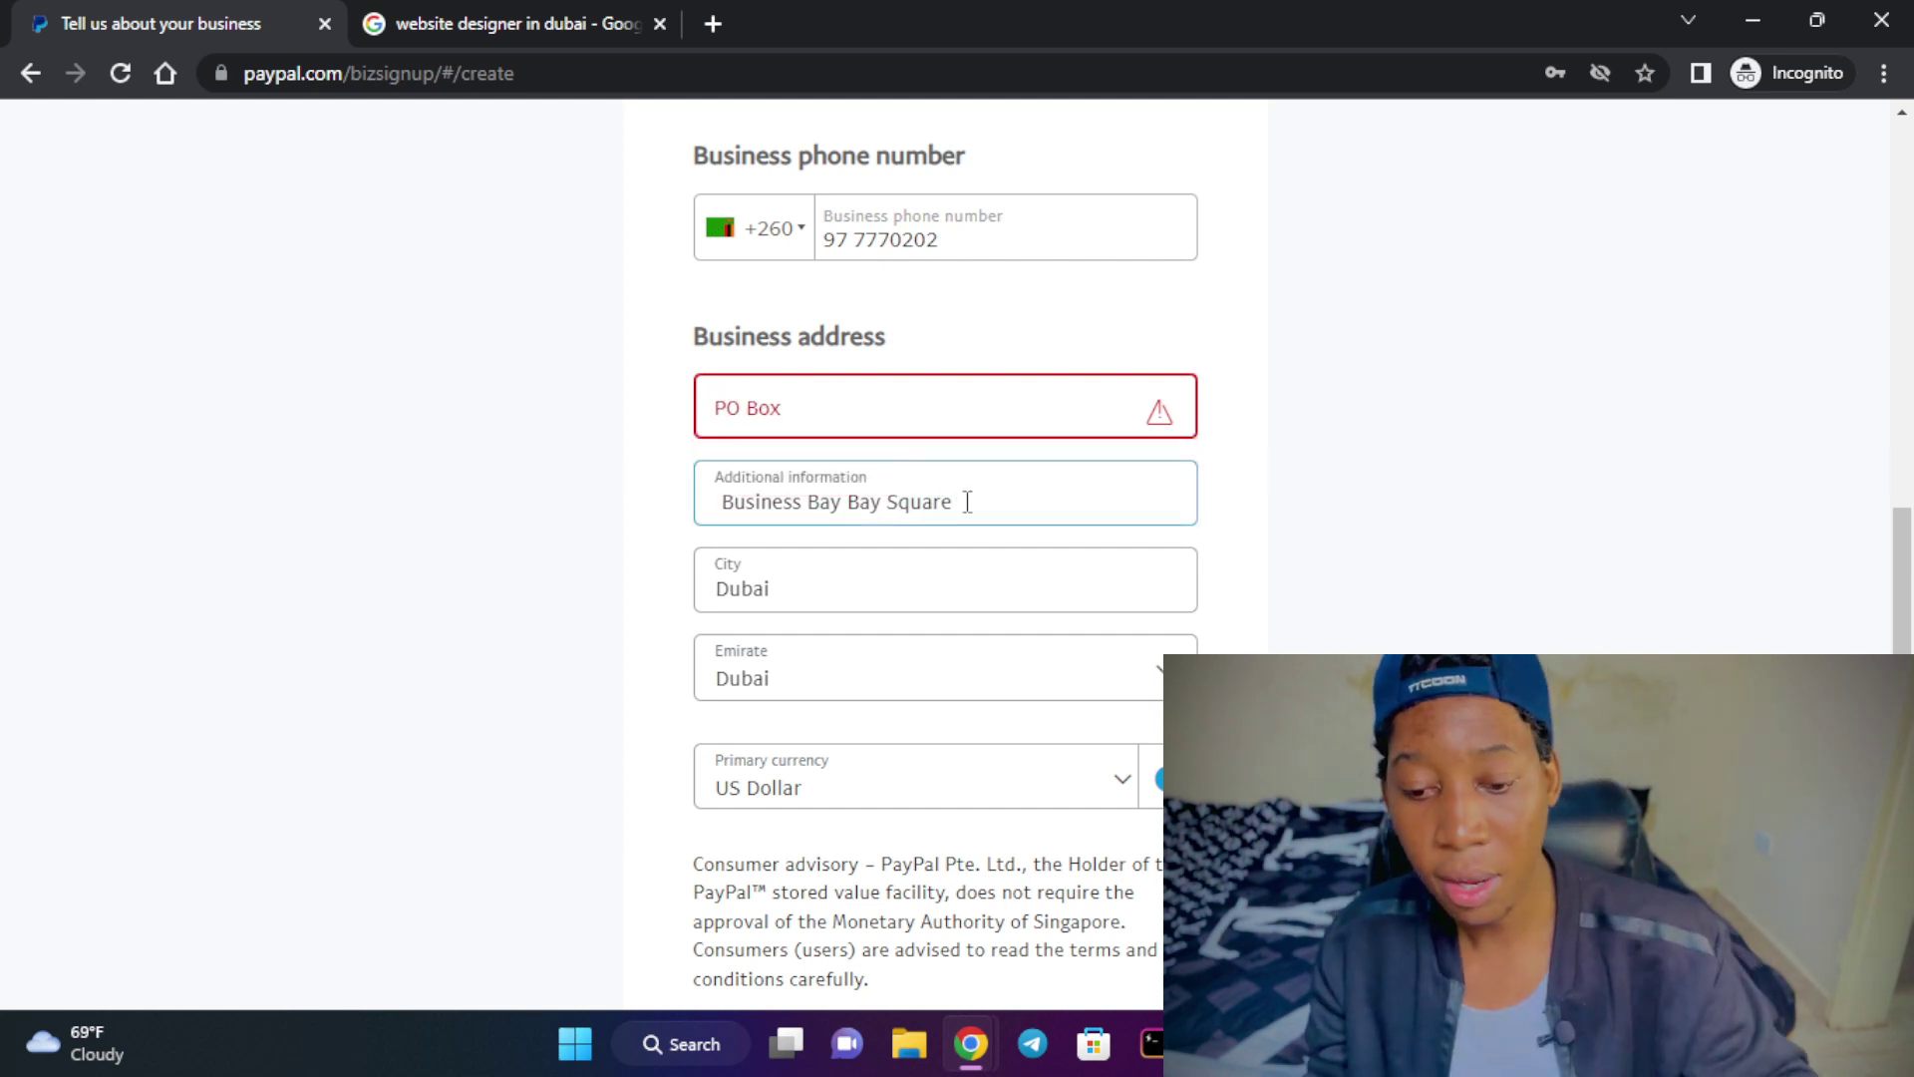
left_click_drag(963, 501, 687, 503)
key("ctrl+c")
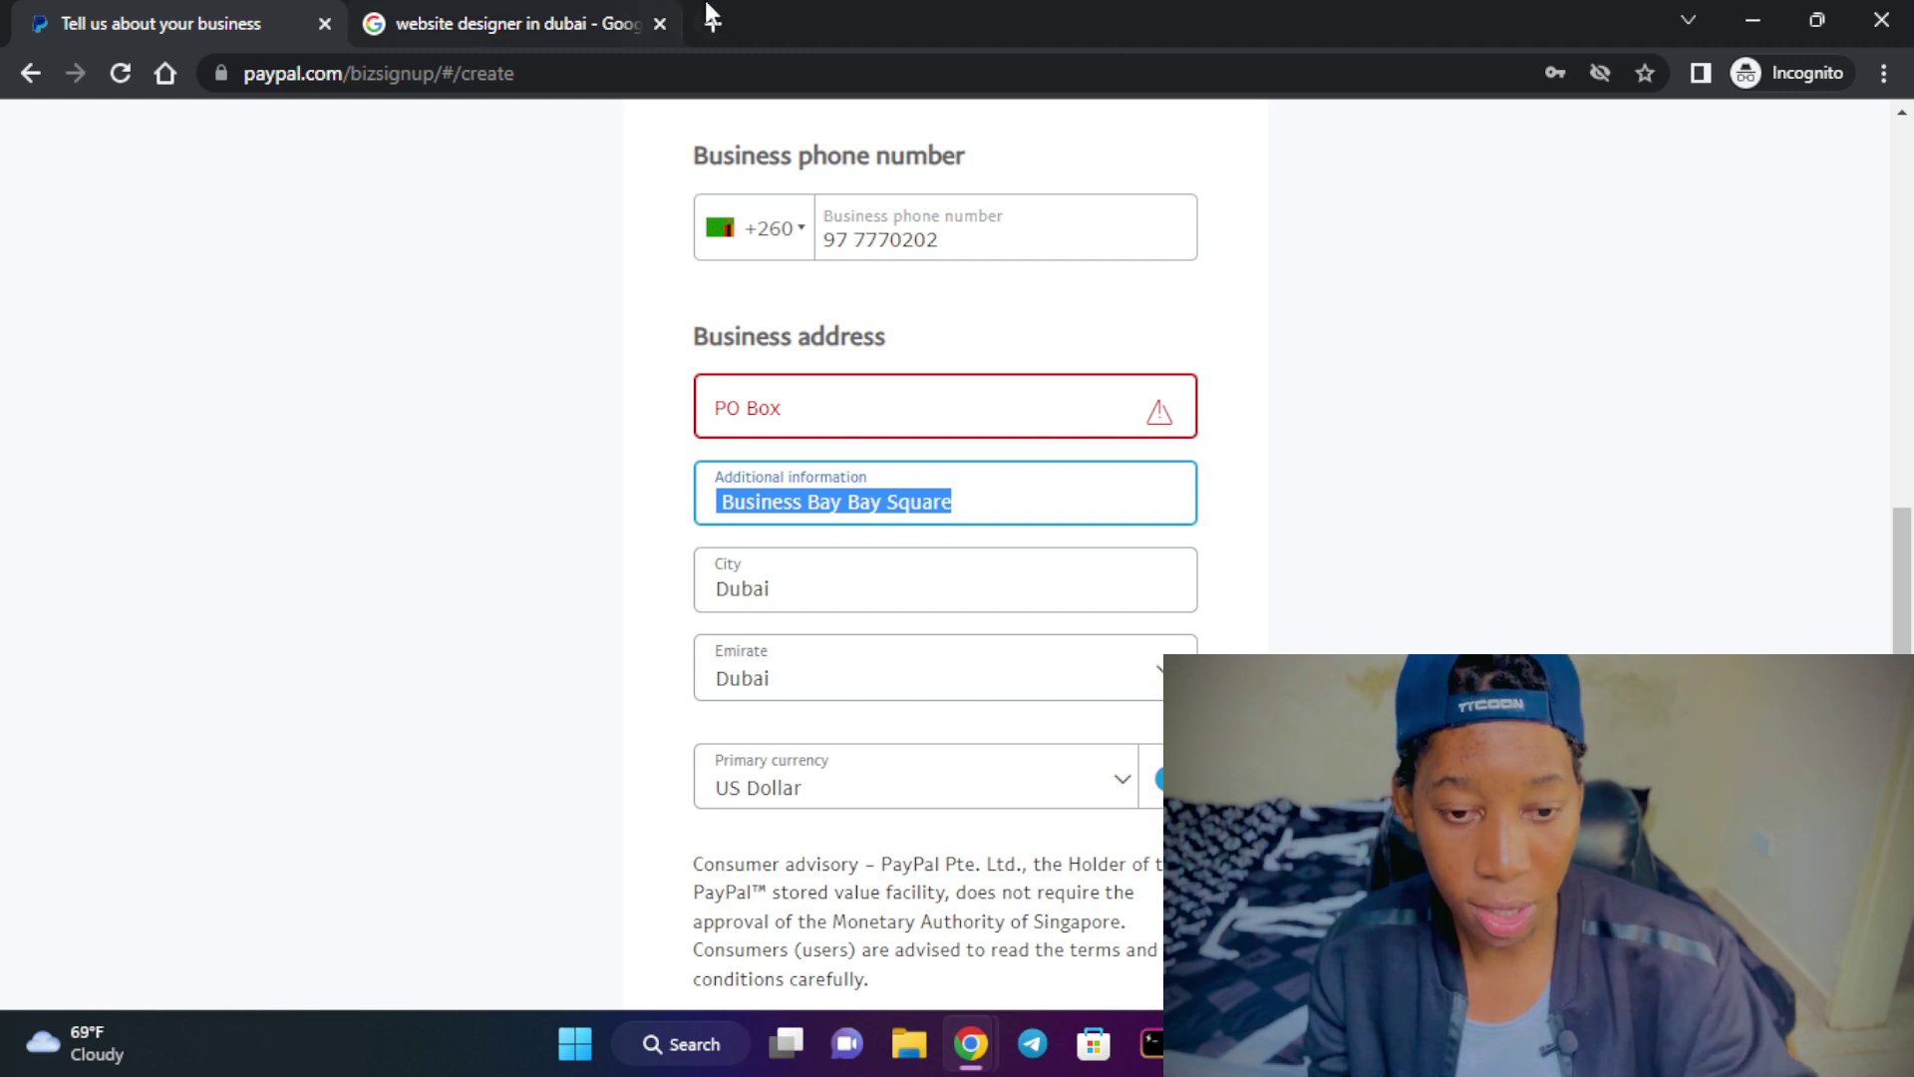
left_click(707, 17)
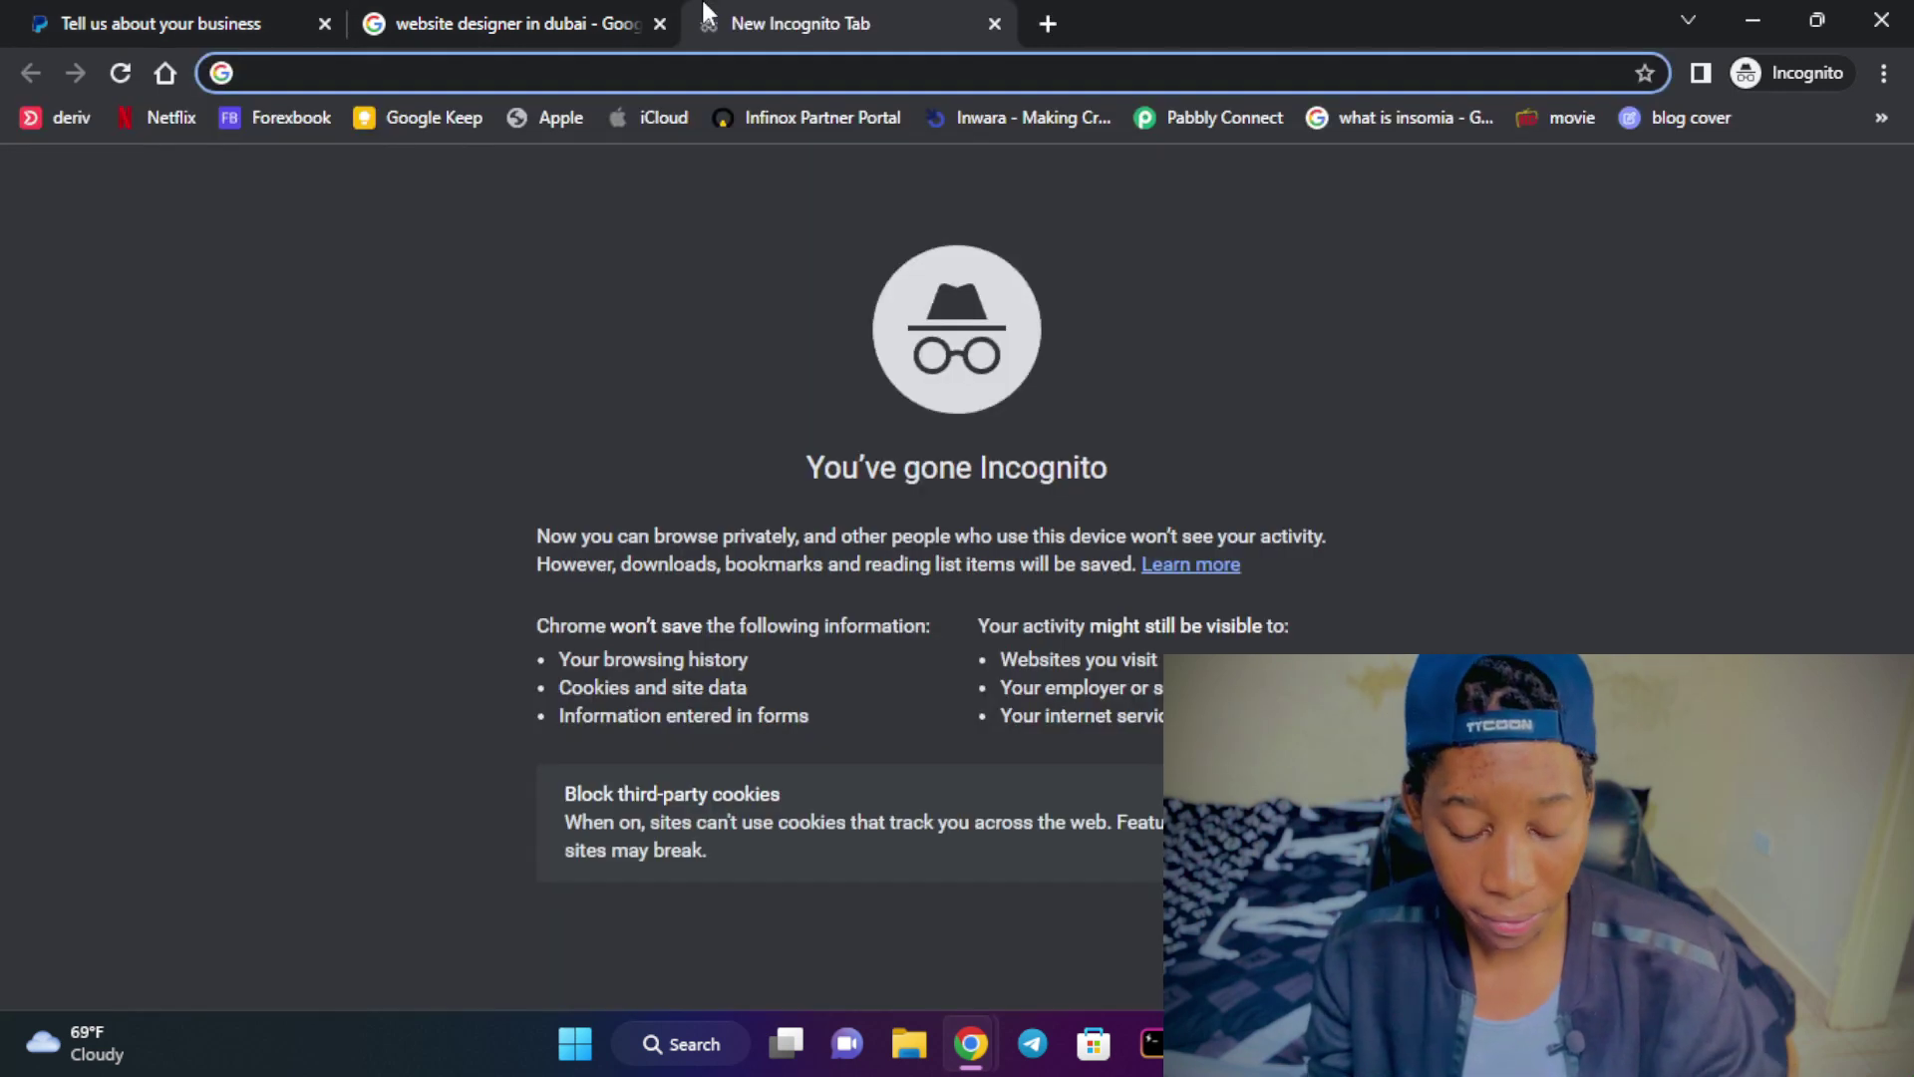
Google 'p o box of Business Bay Bay Square' and open the Rawaat, Bay Square result.
type("p o  ")
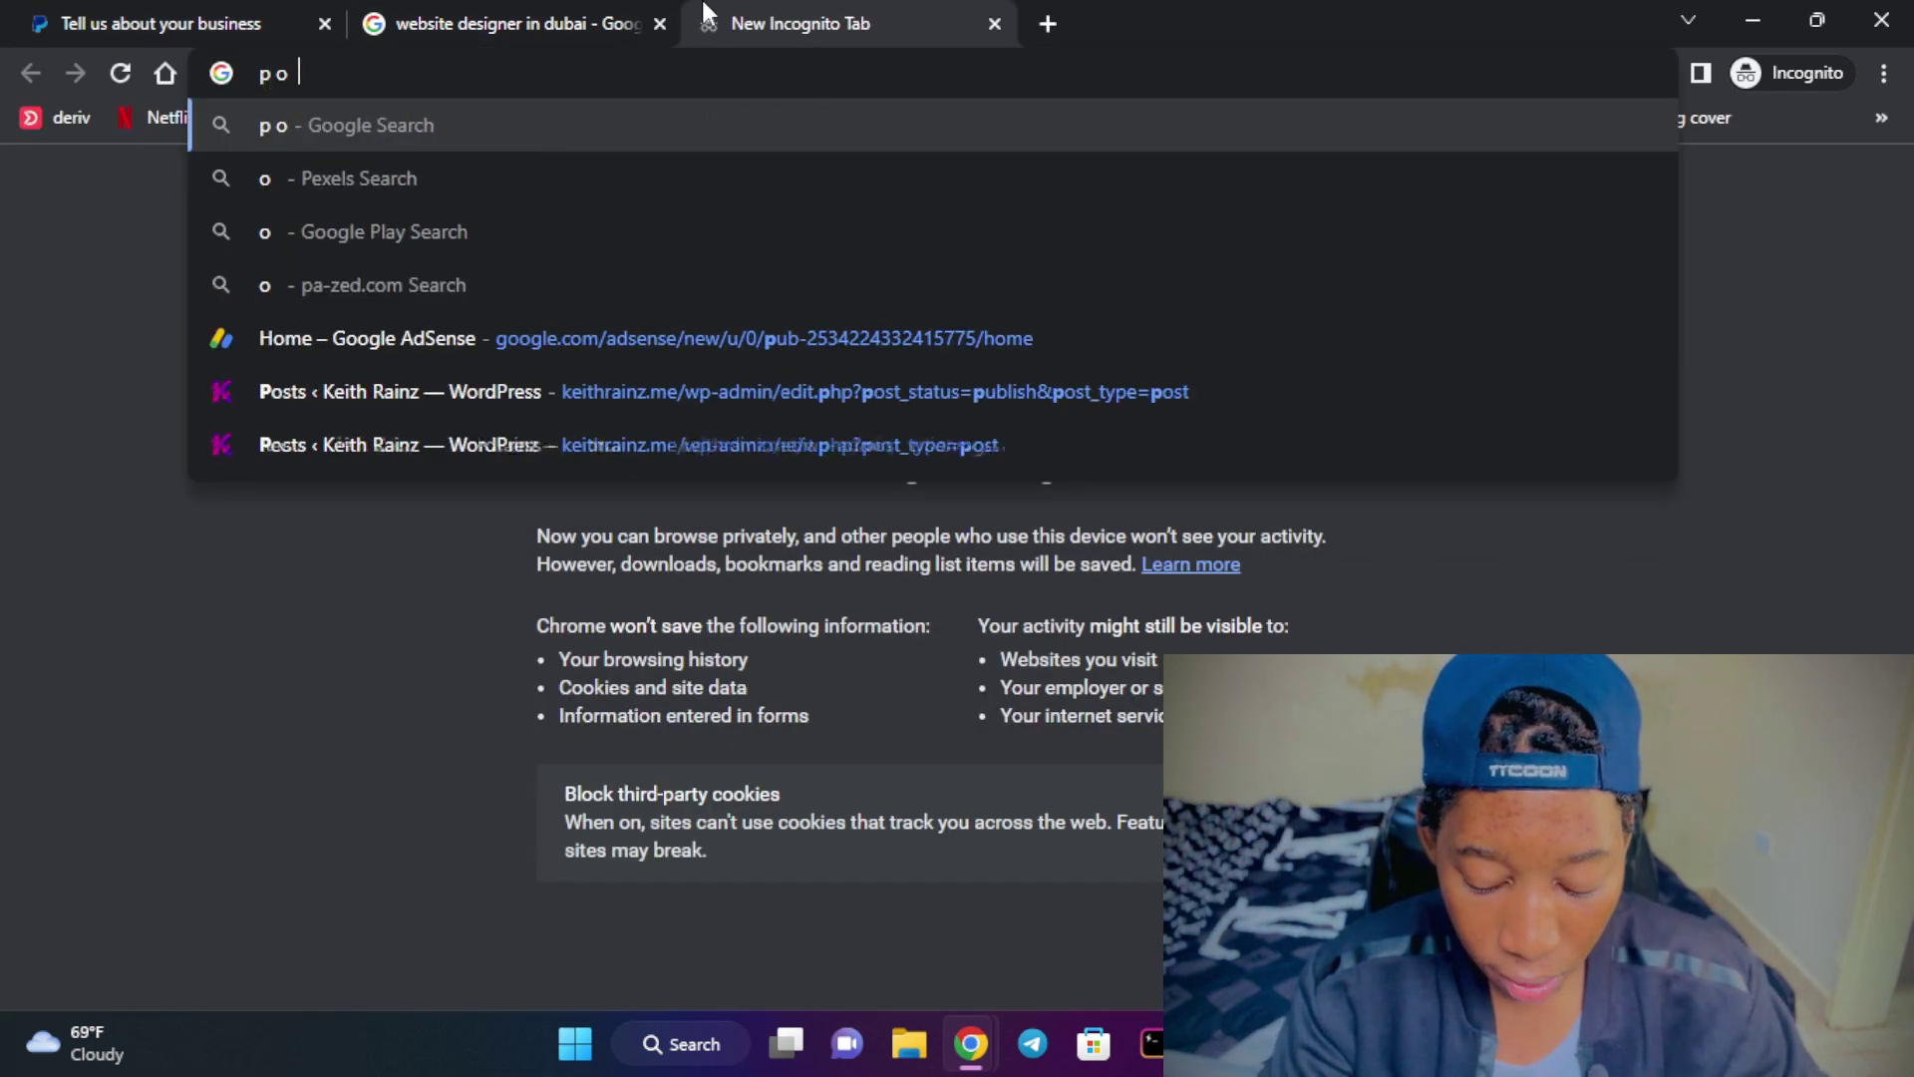
type("box of")
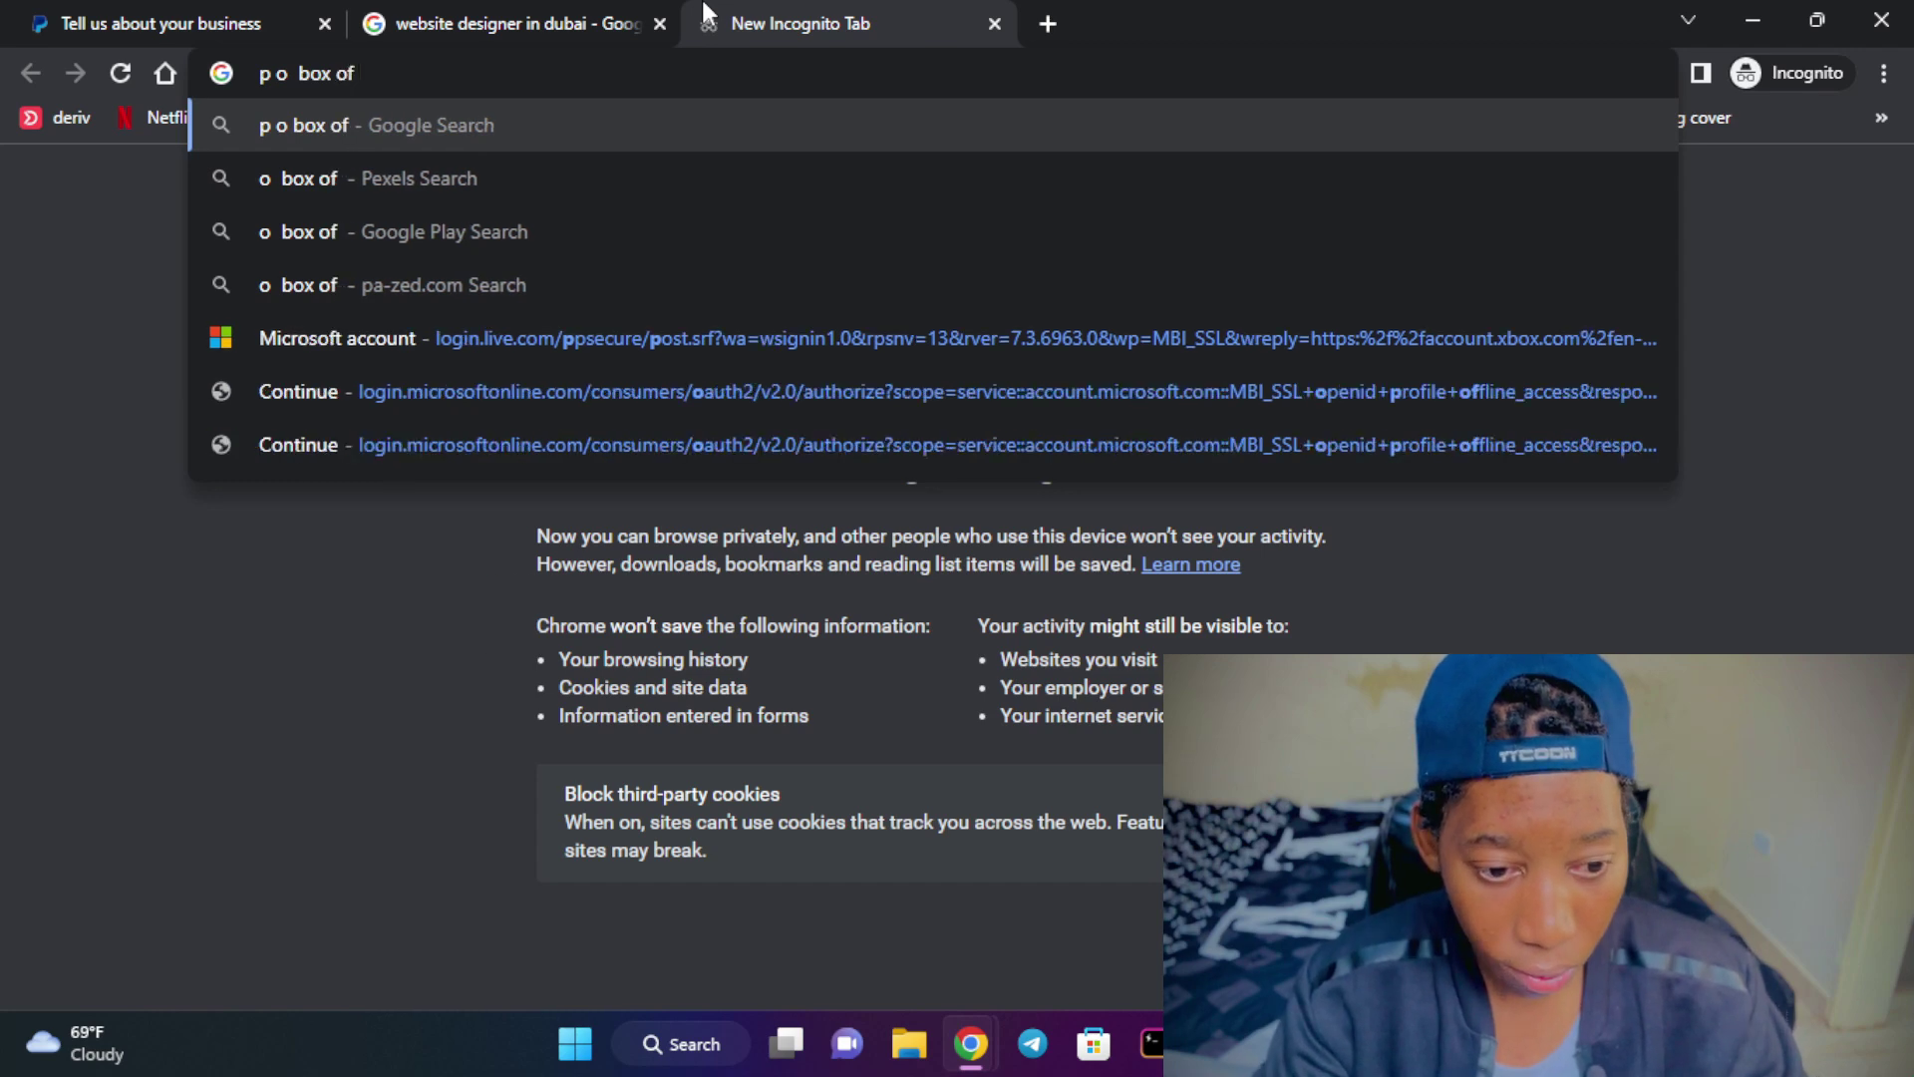
key("ctrl+v")
key("Return")
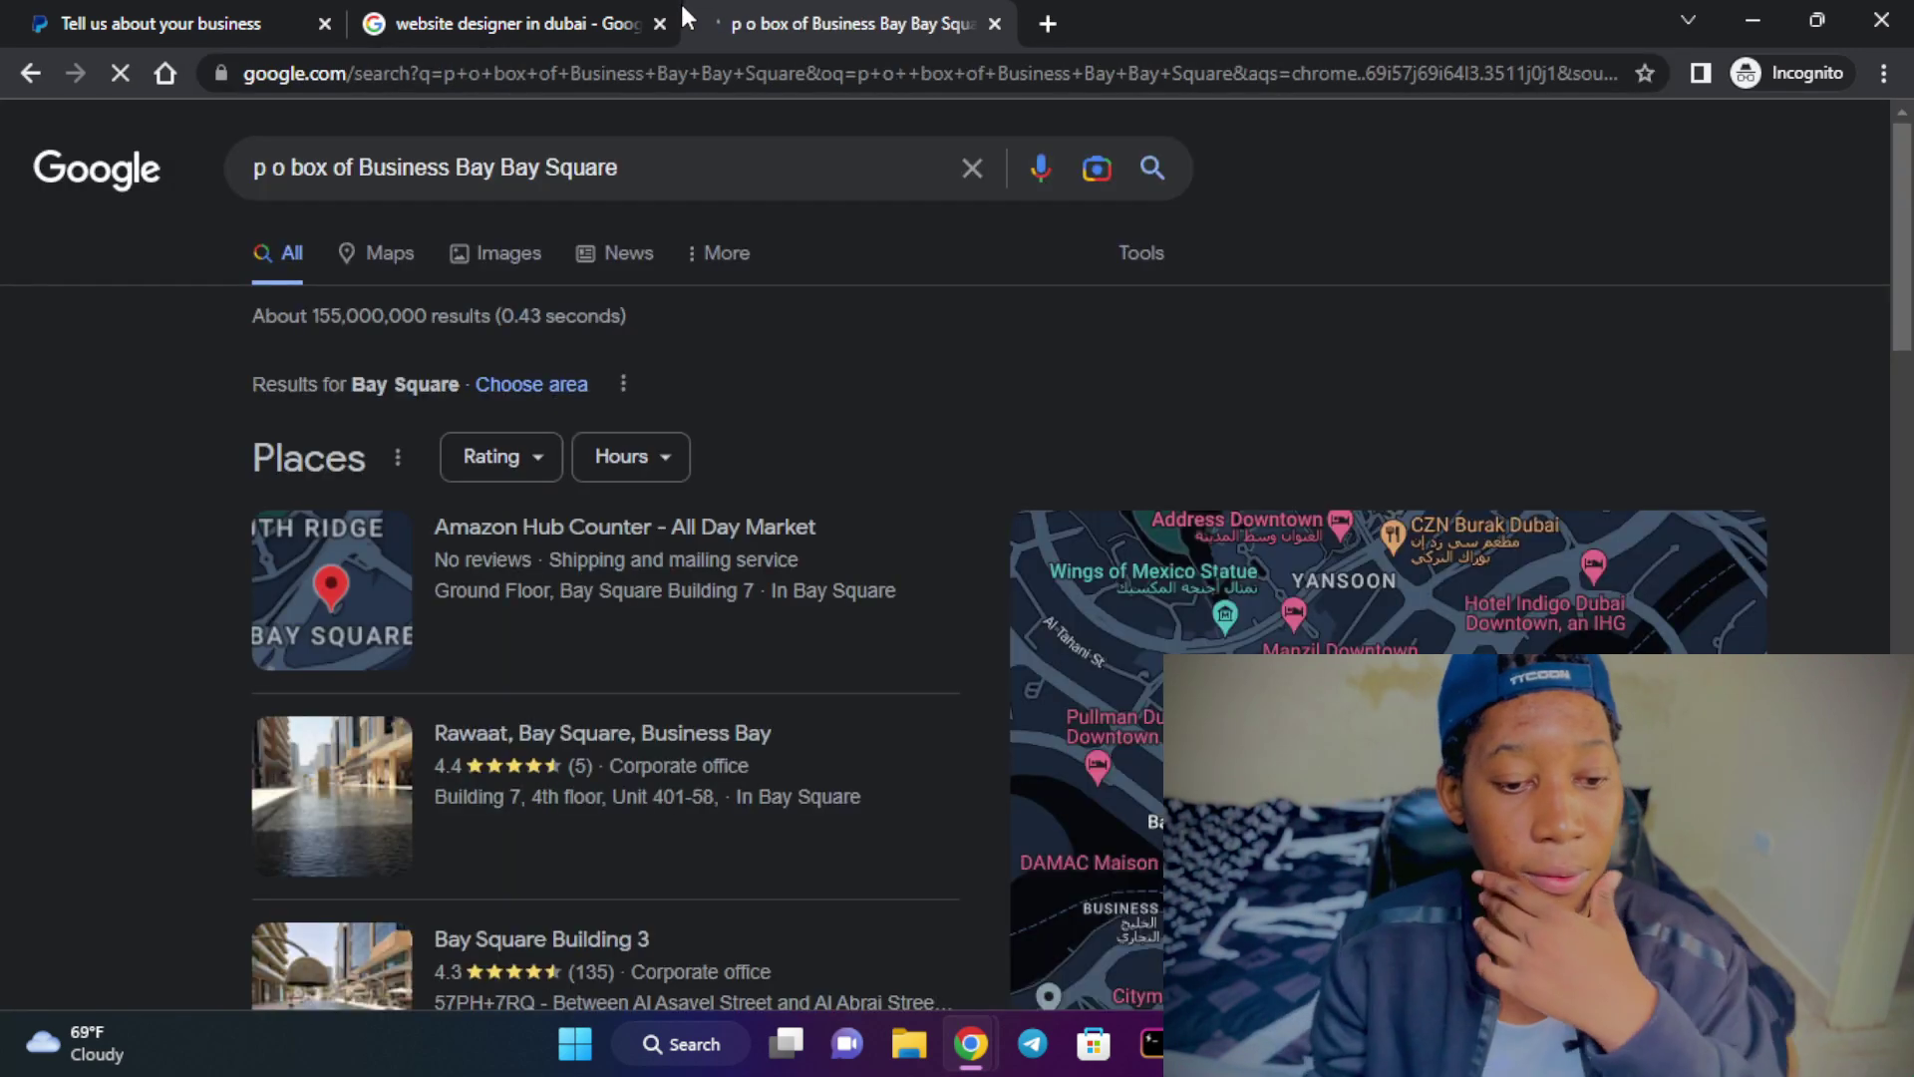
left_click(634, 815)
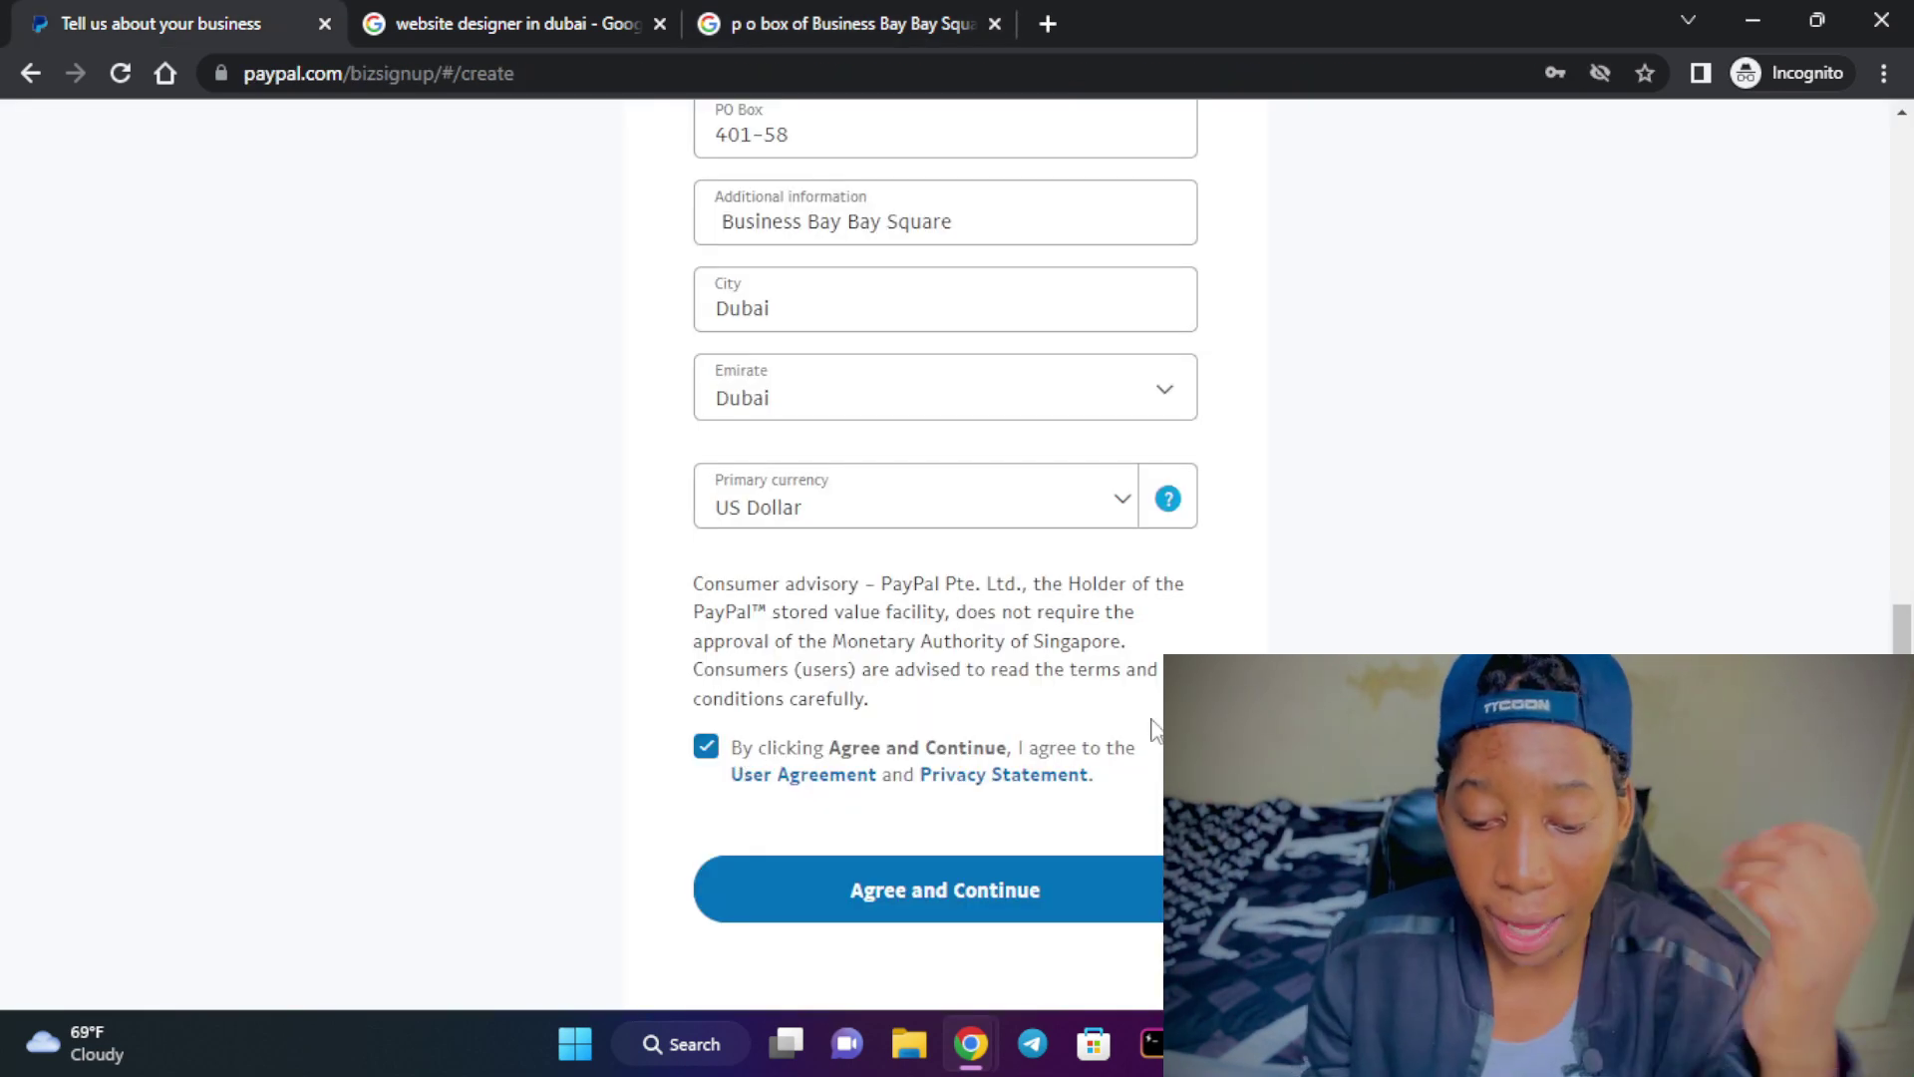
Overwrite the contact's legal last name with the corrected surname.
scroll(1144, 726, "up", 5)
scroll(1062, 521, "up", 5)
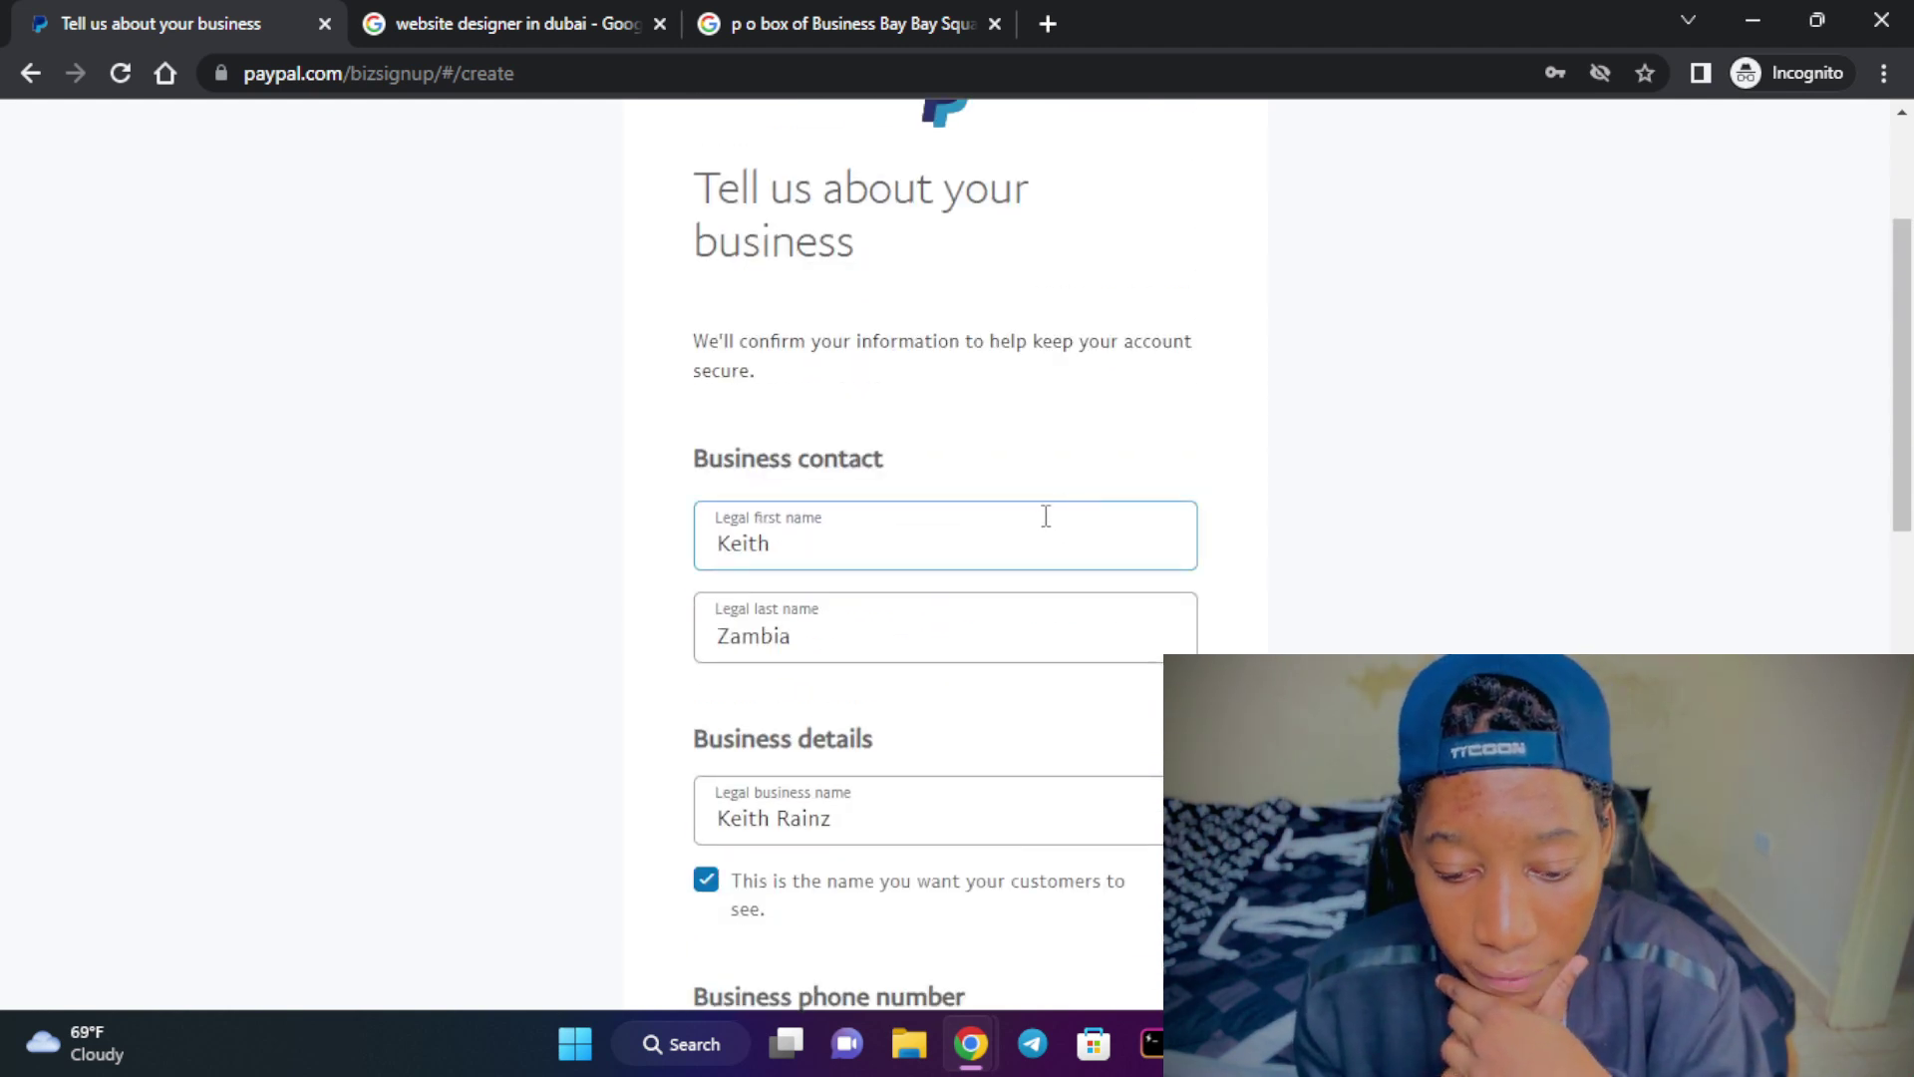
left_click(863, 624)
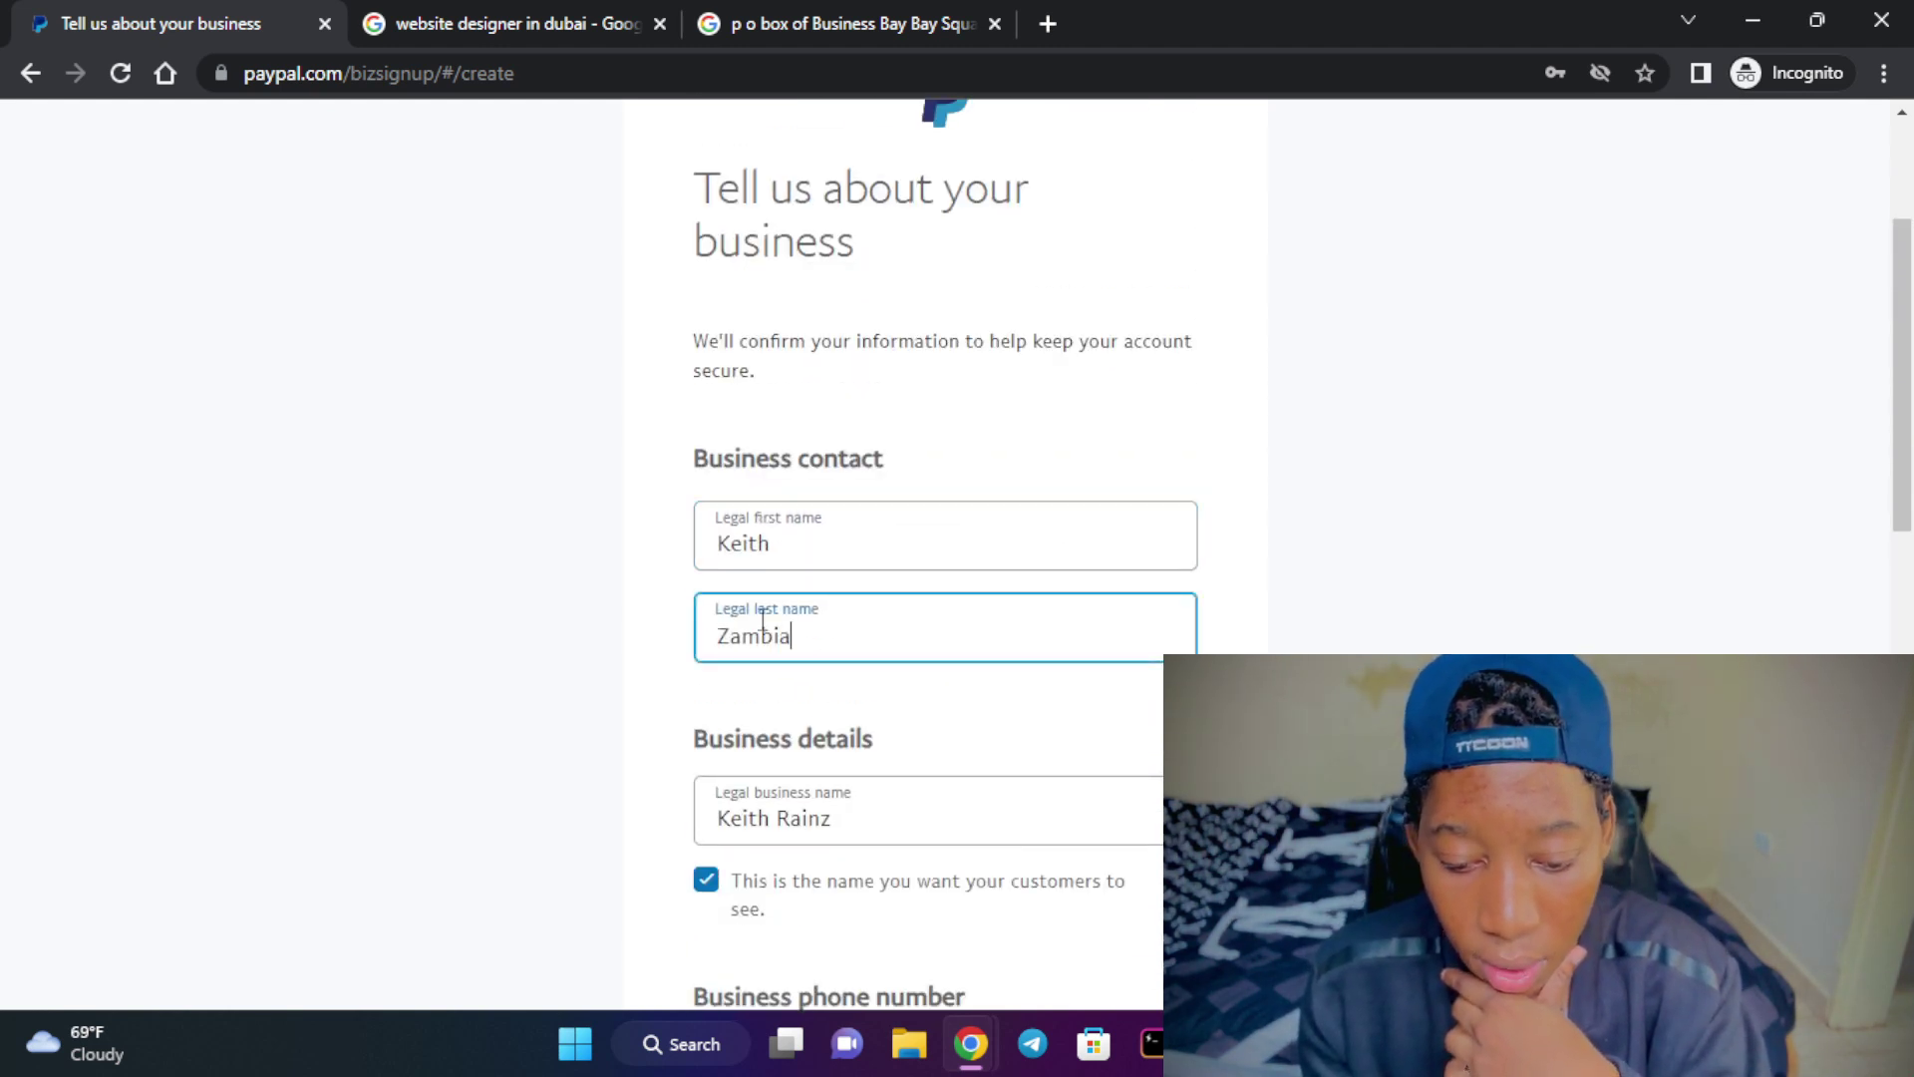
double_click(763, 628)
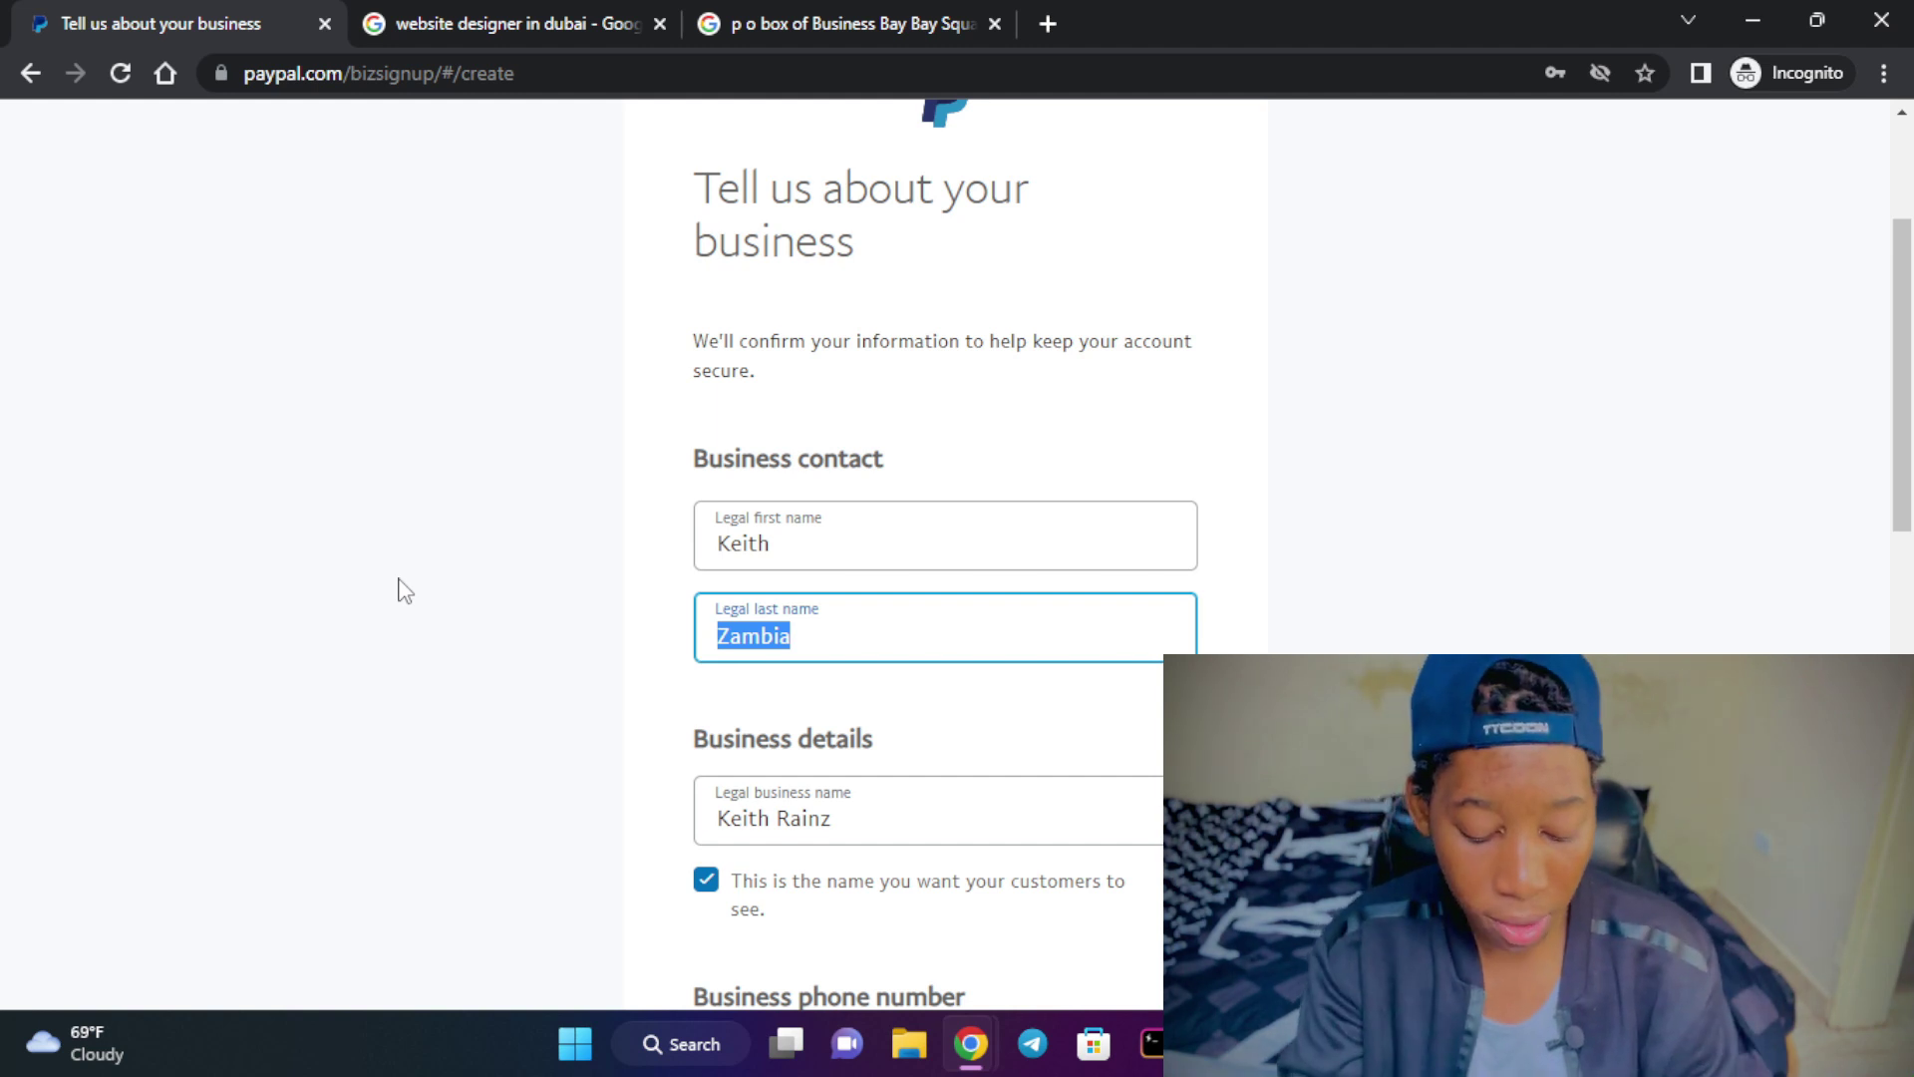
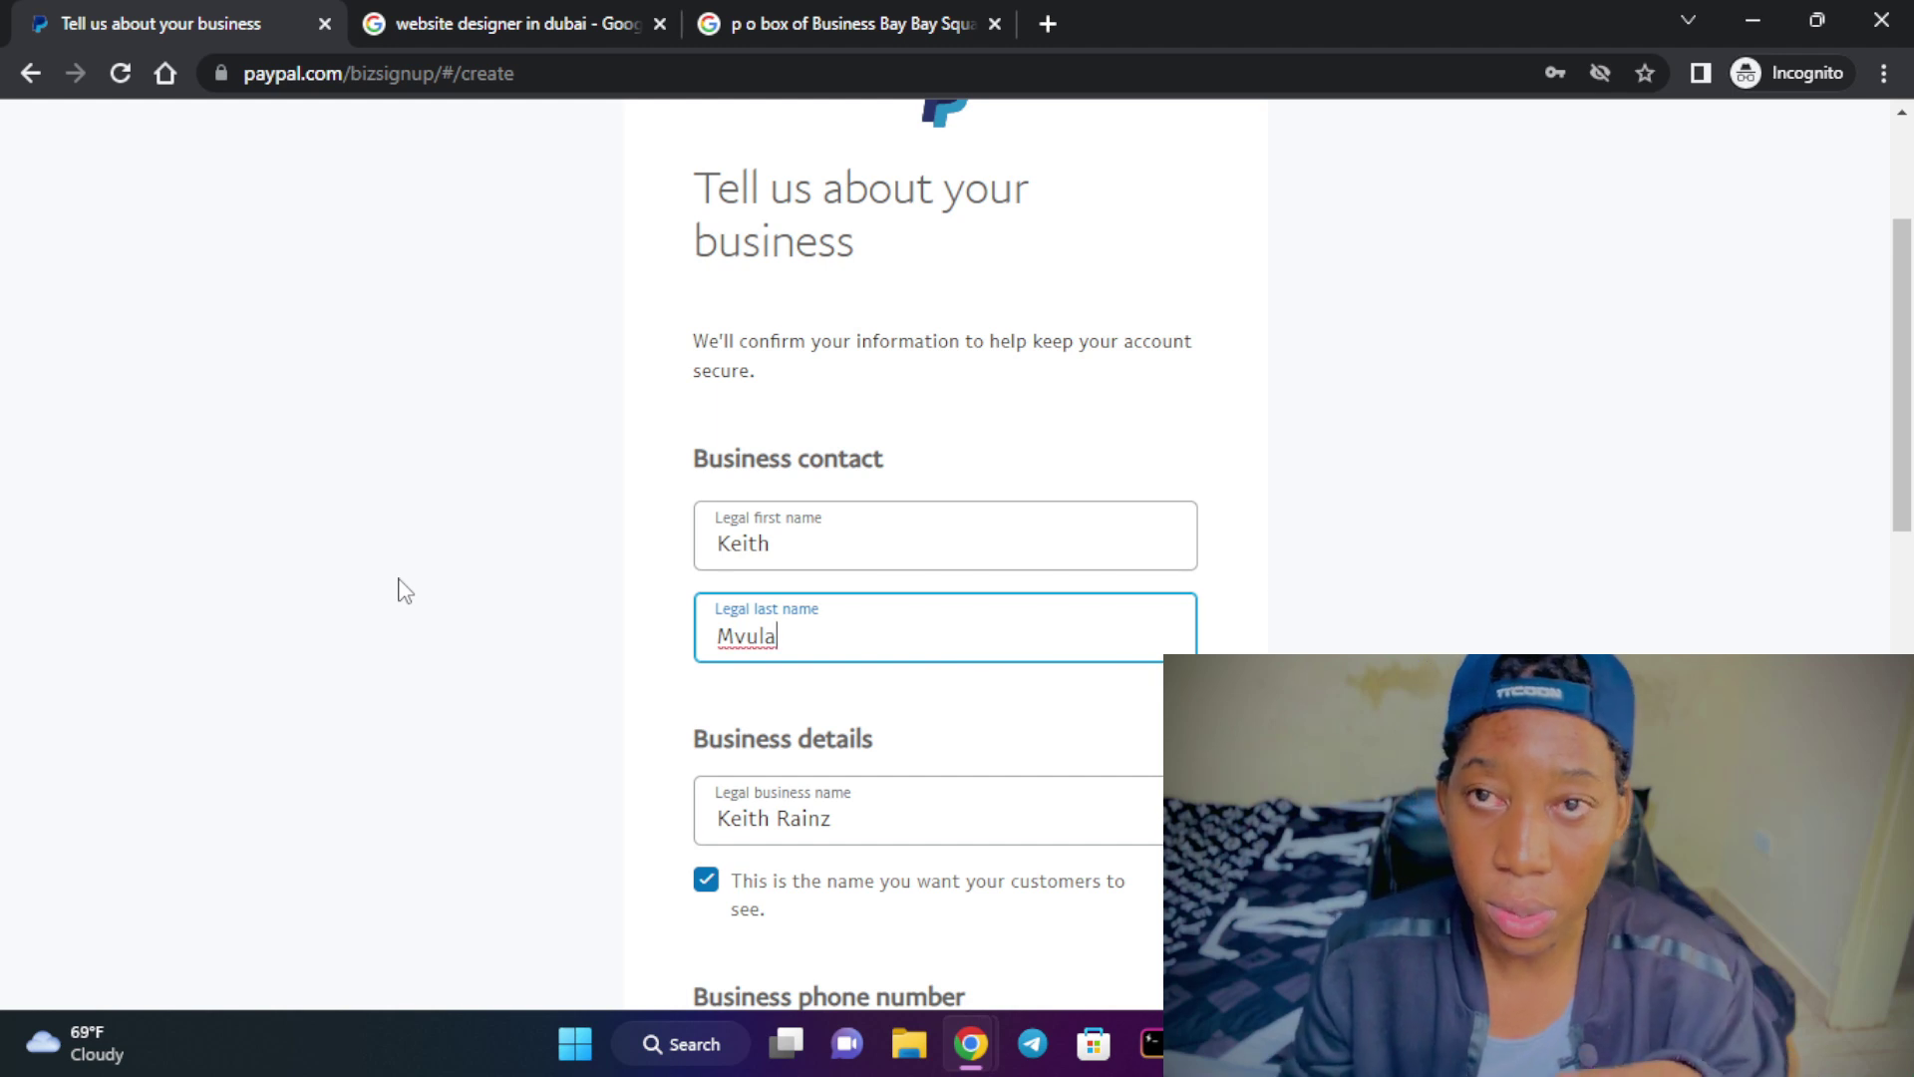
left_click(407, 590)
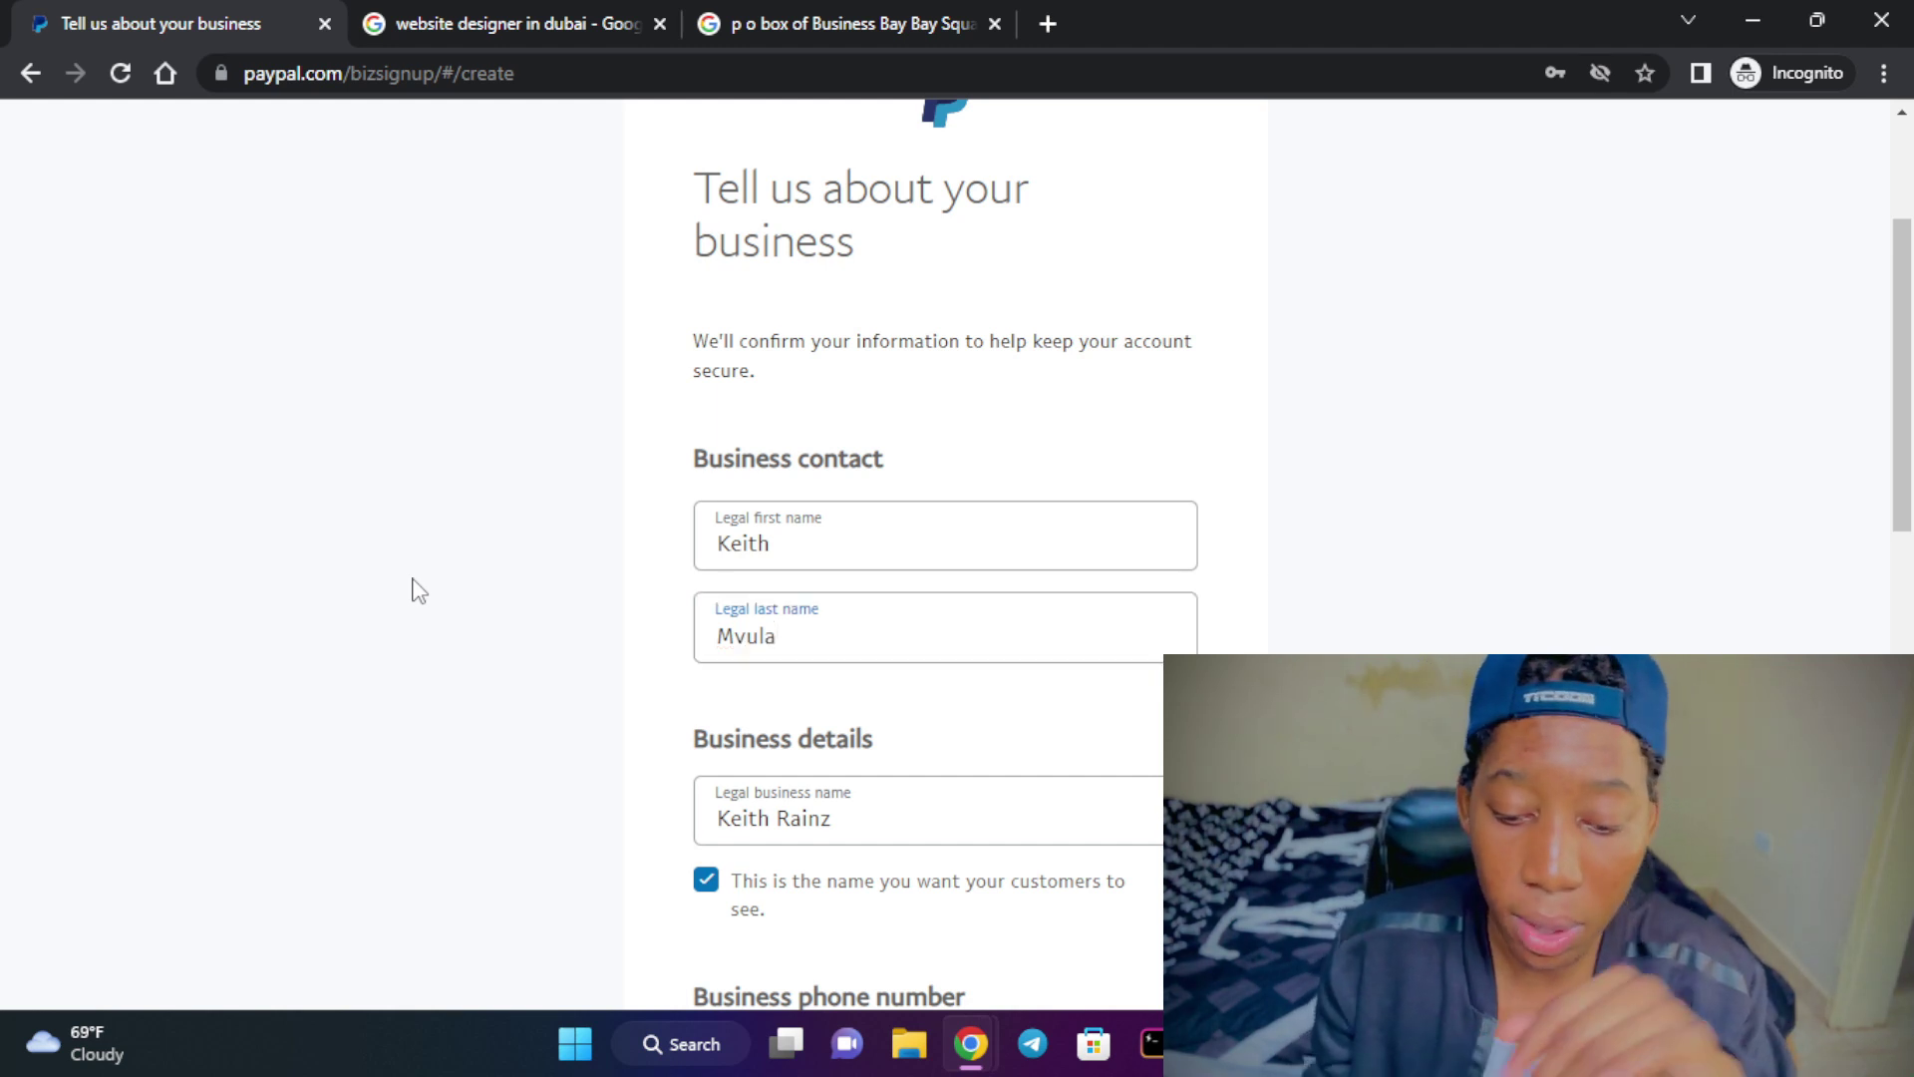
scroll(785, 635, "down", 3)
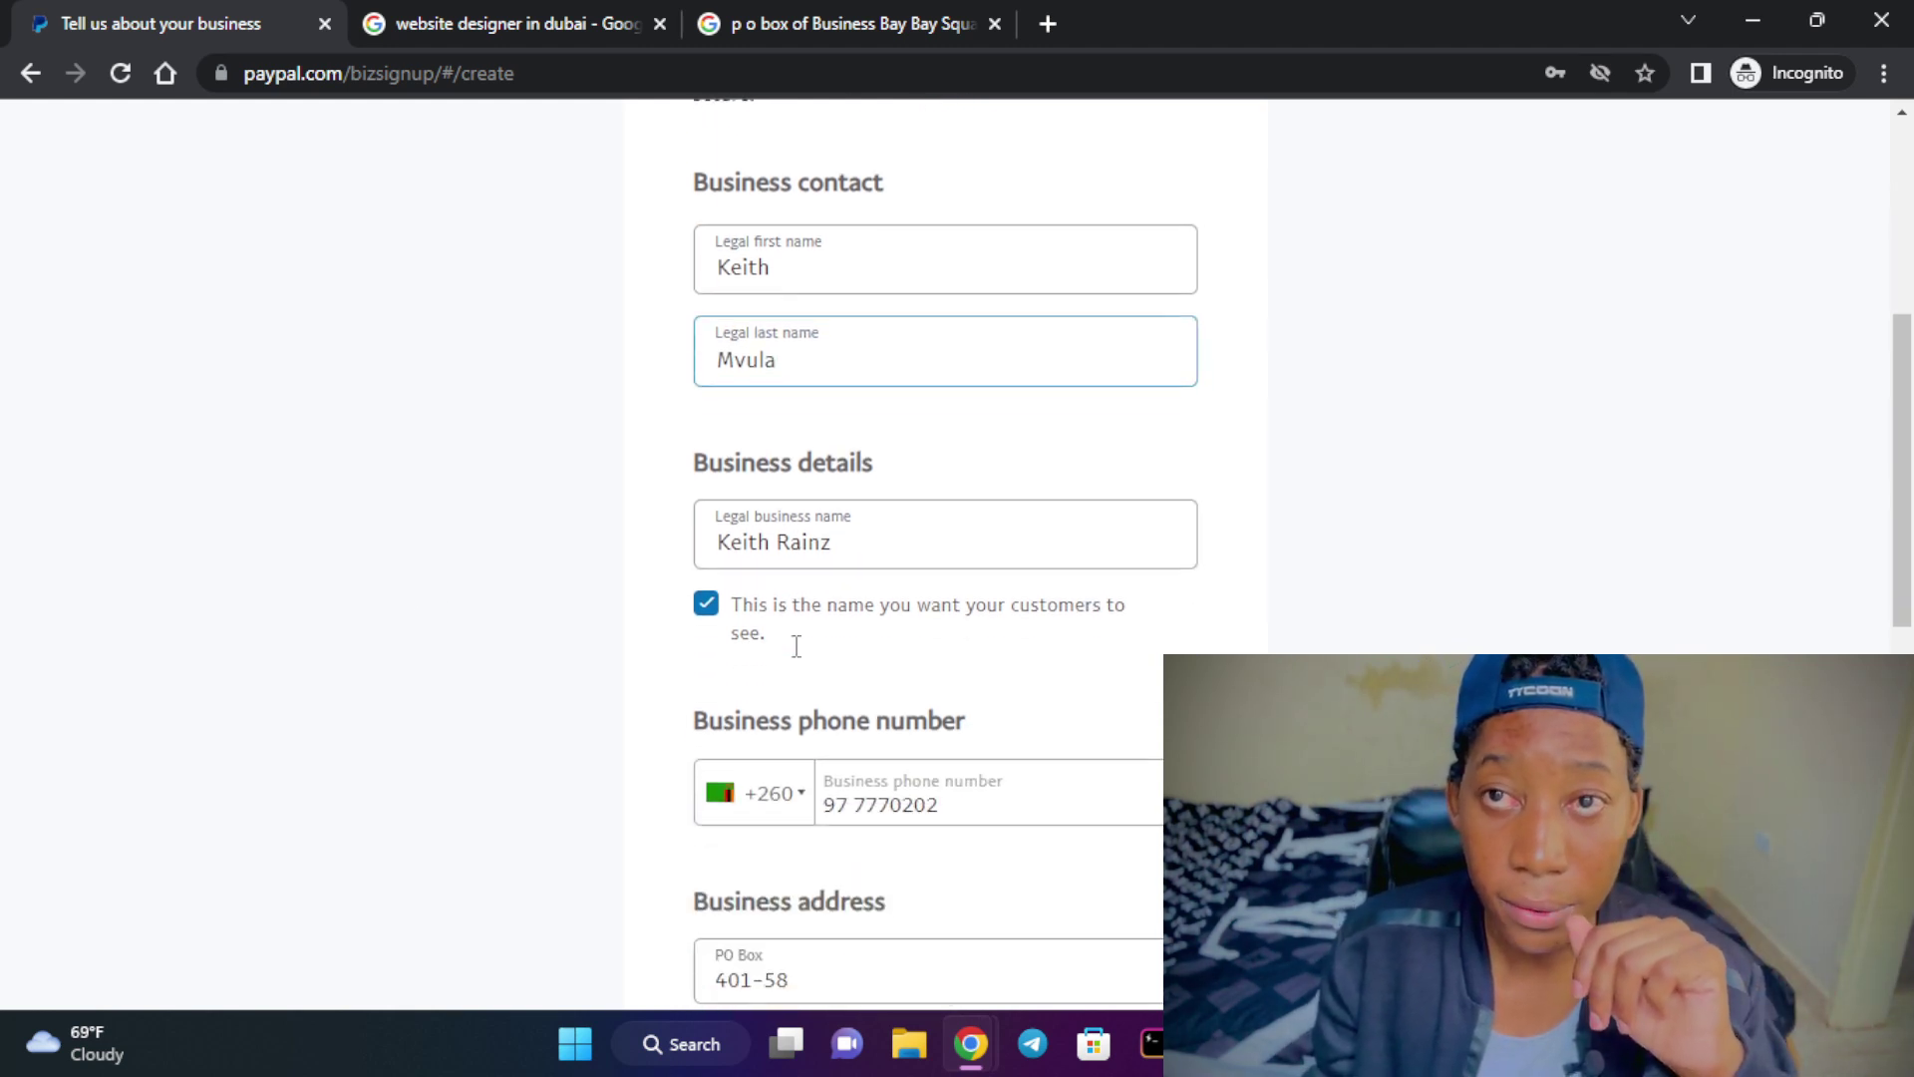
scroll(801, 658, "down", 10)
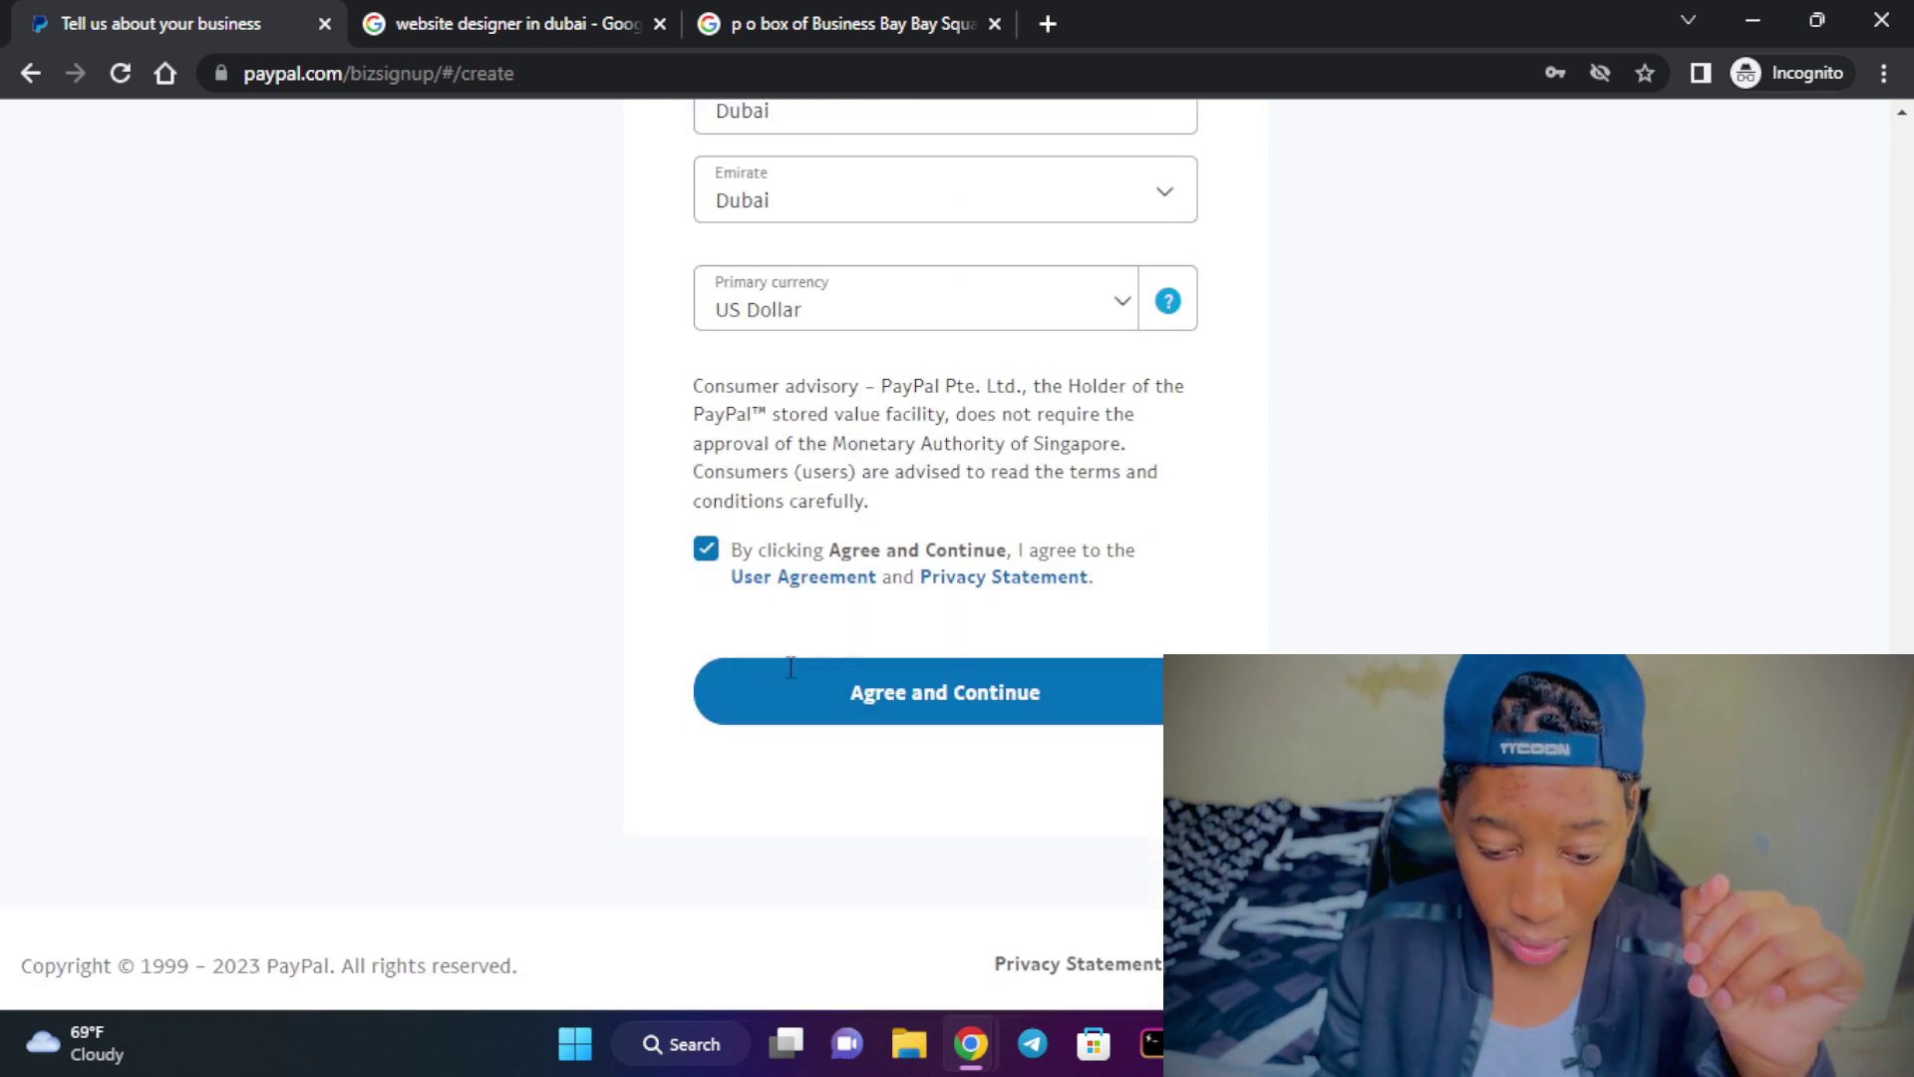
Agree to terms, choose Individual/Sole Proprietorship, and pick computer programming services from 'web' keywords.
left_click(945, 688)
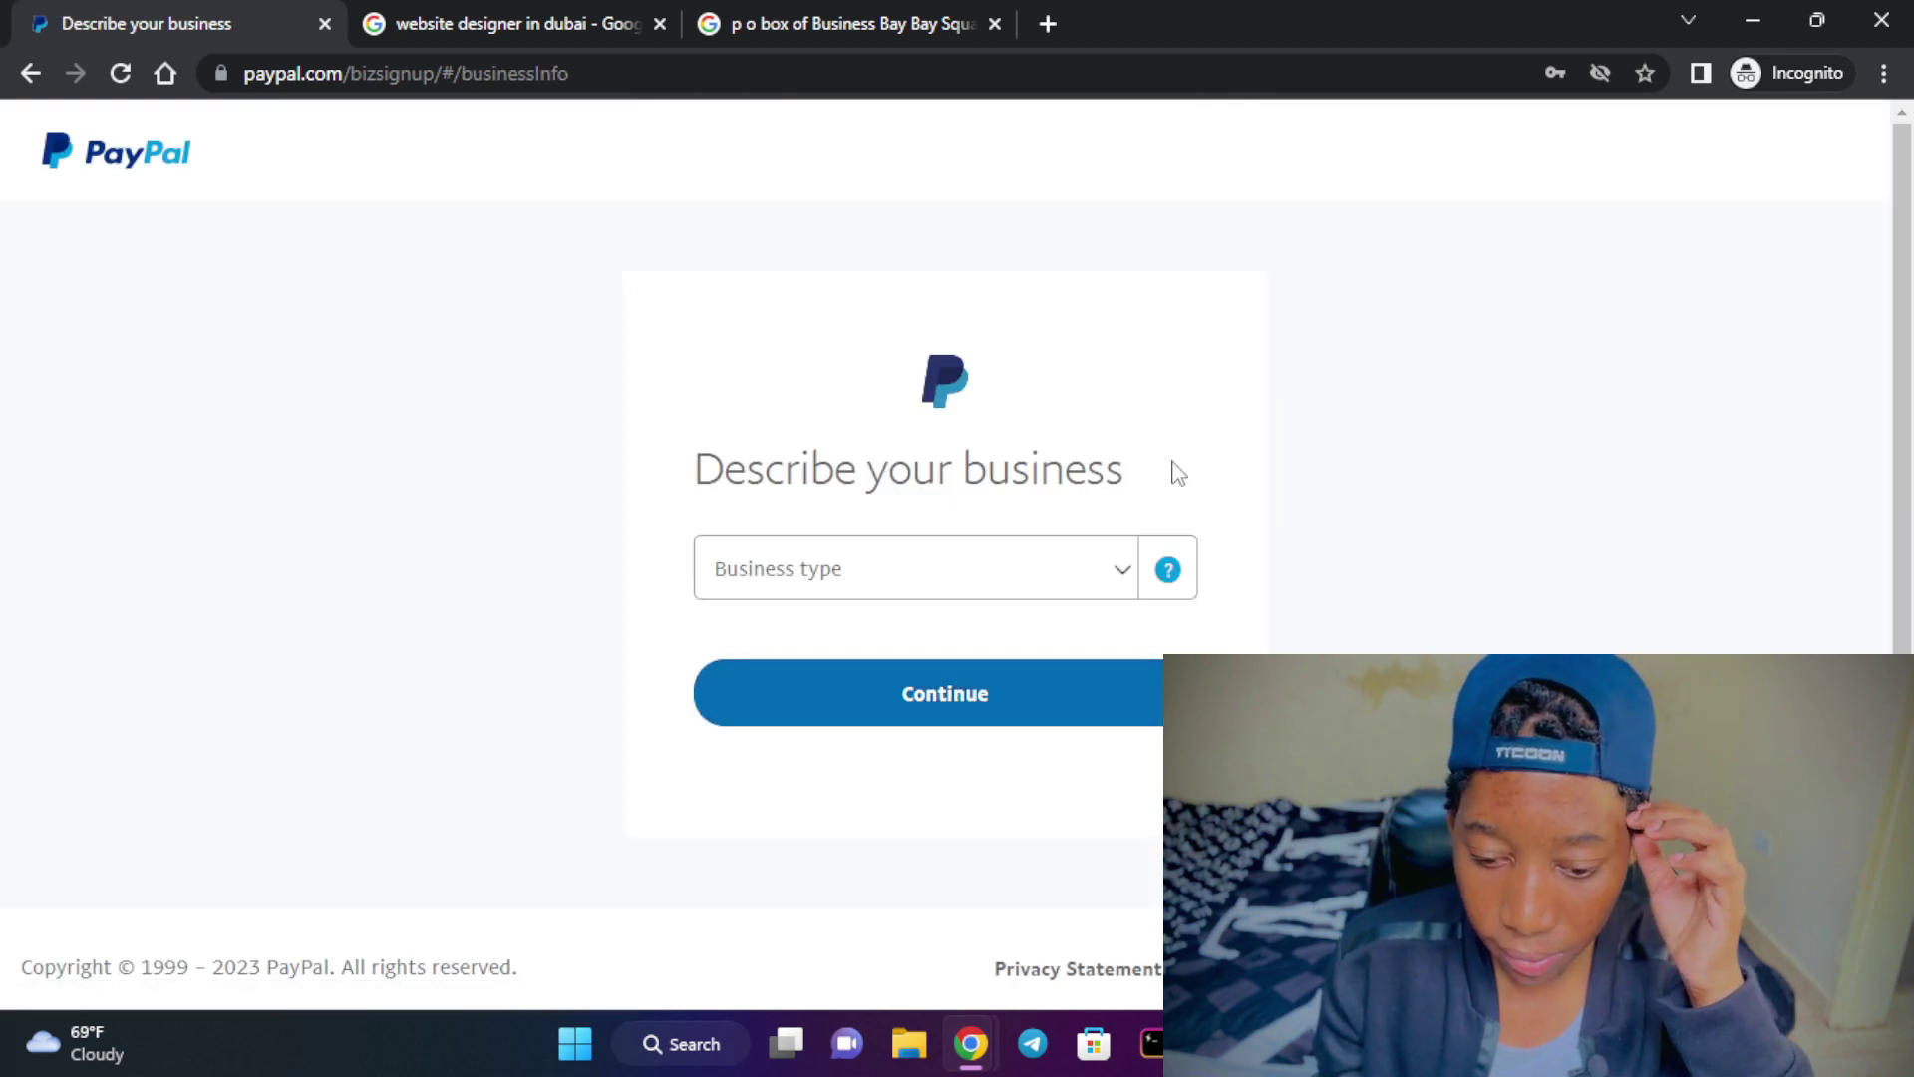
left_click(956, 568)
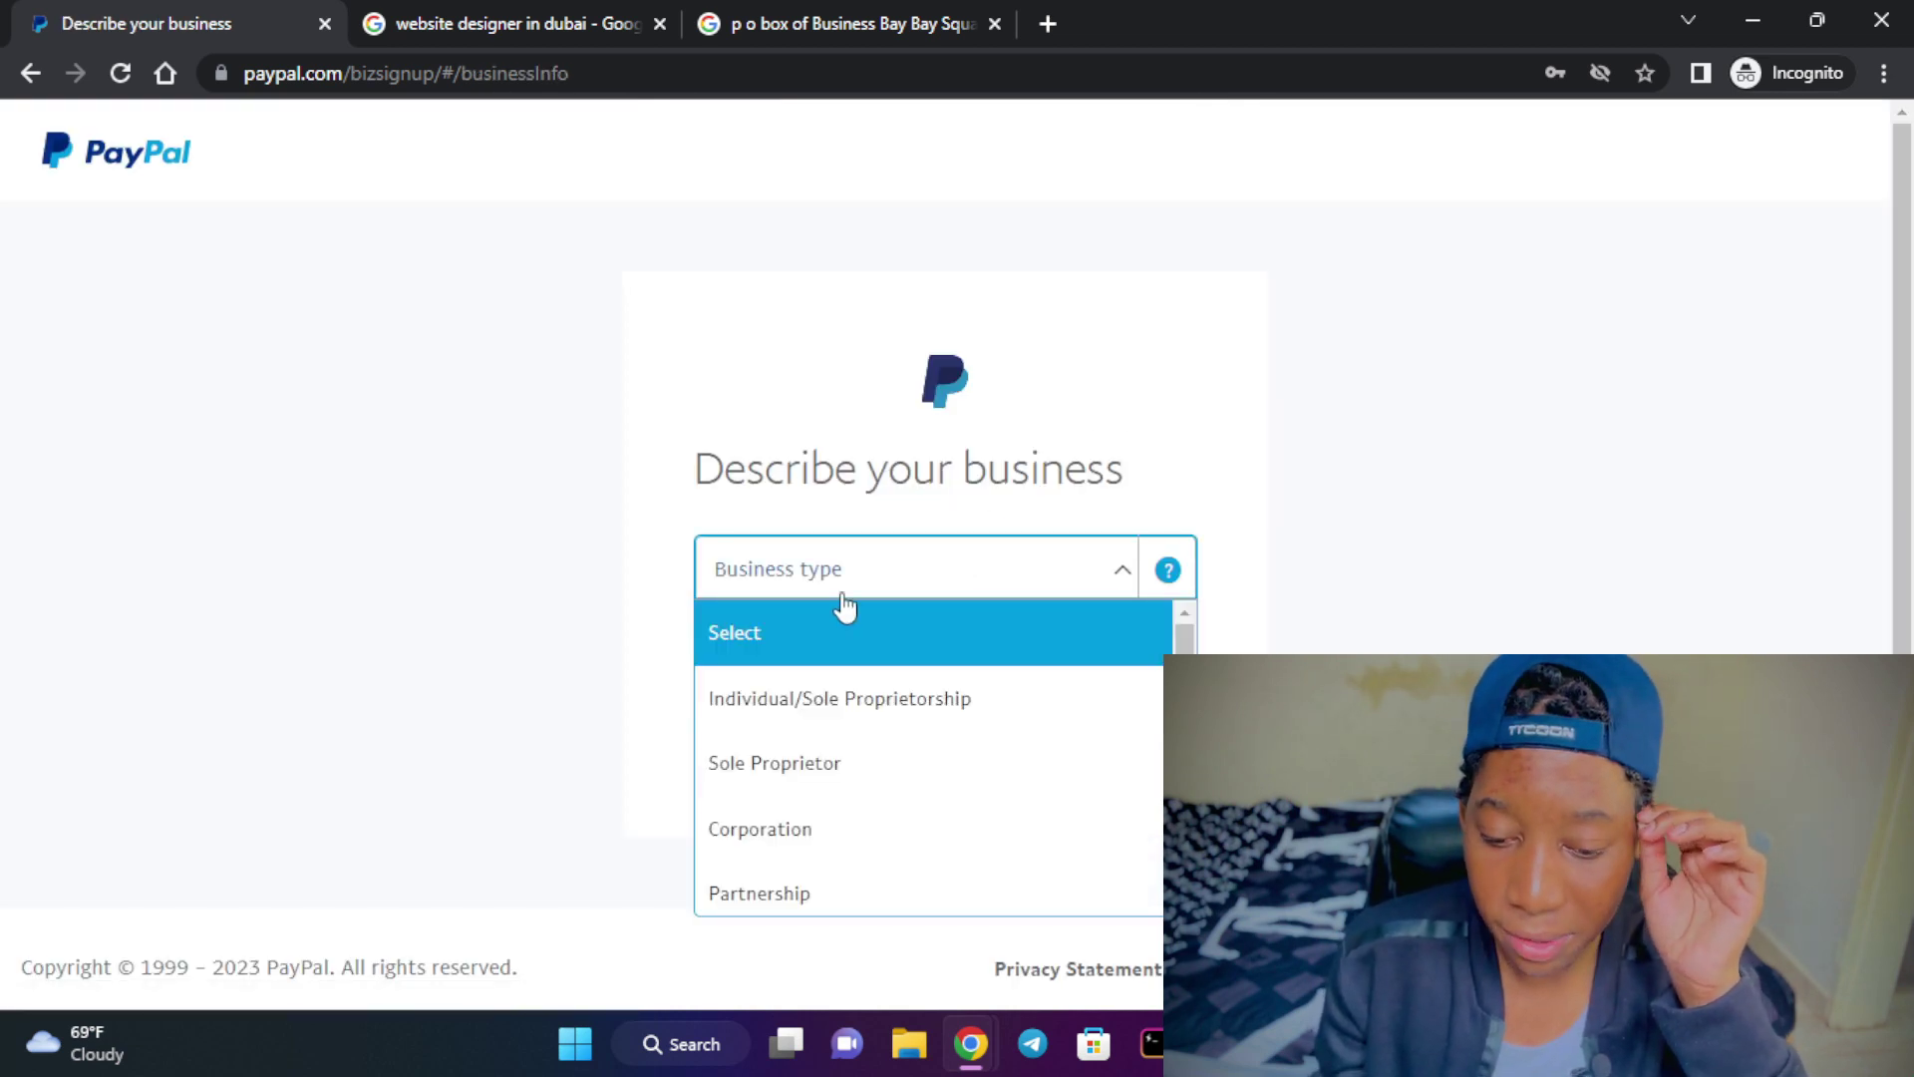
left_click(777, 703)
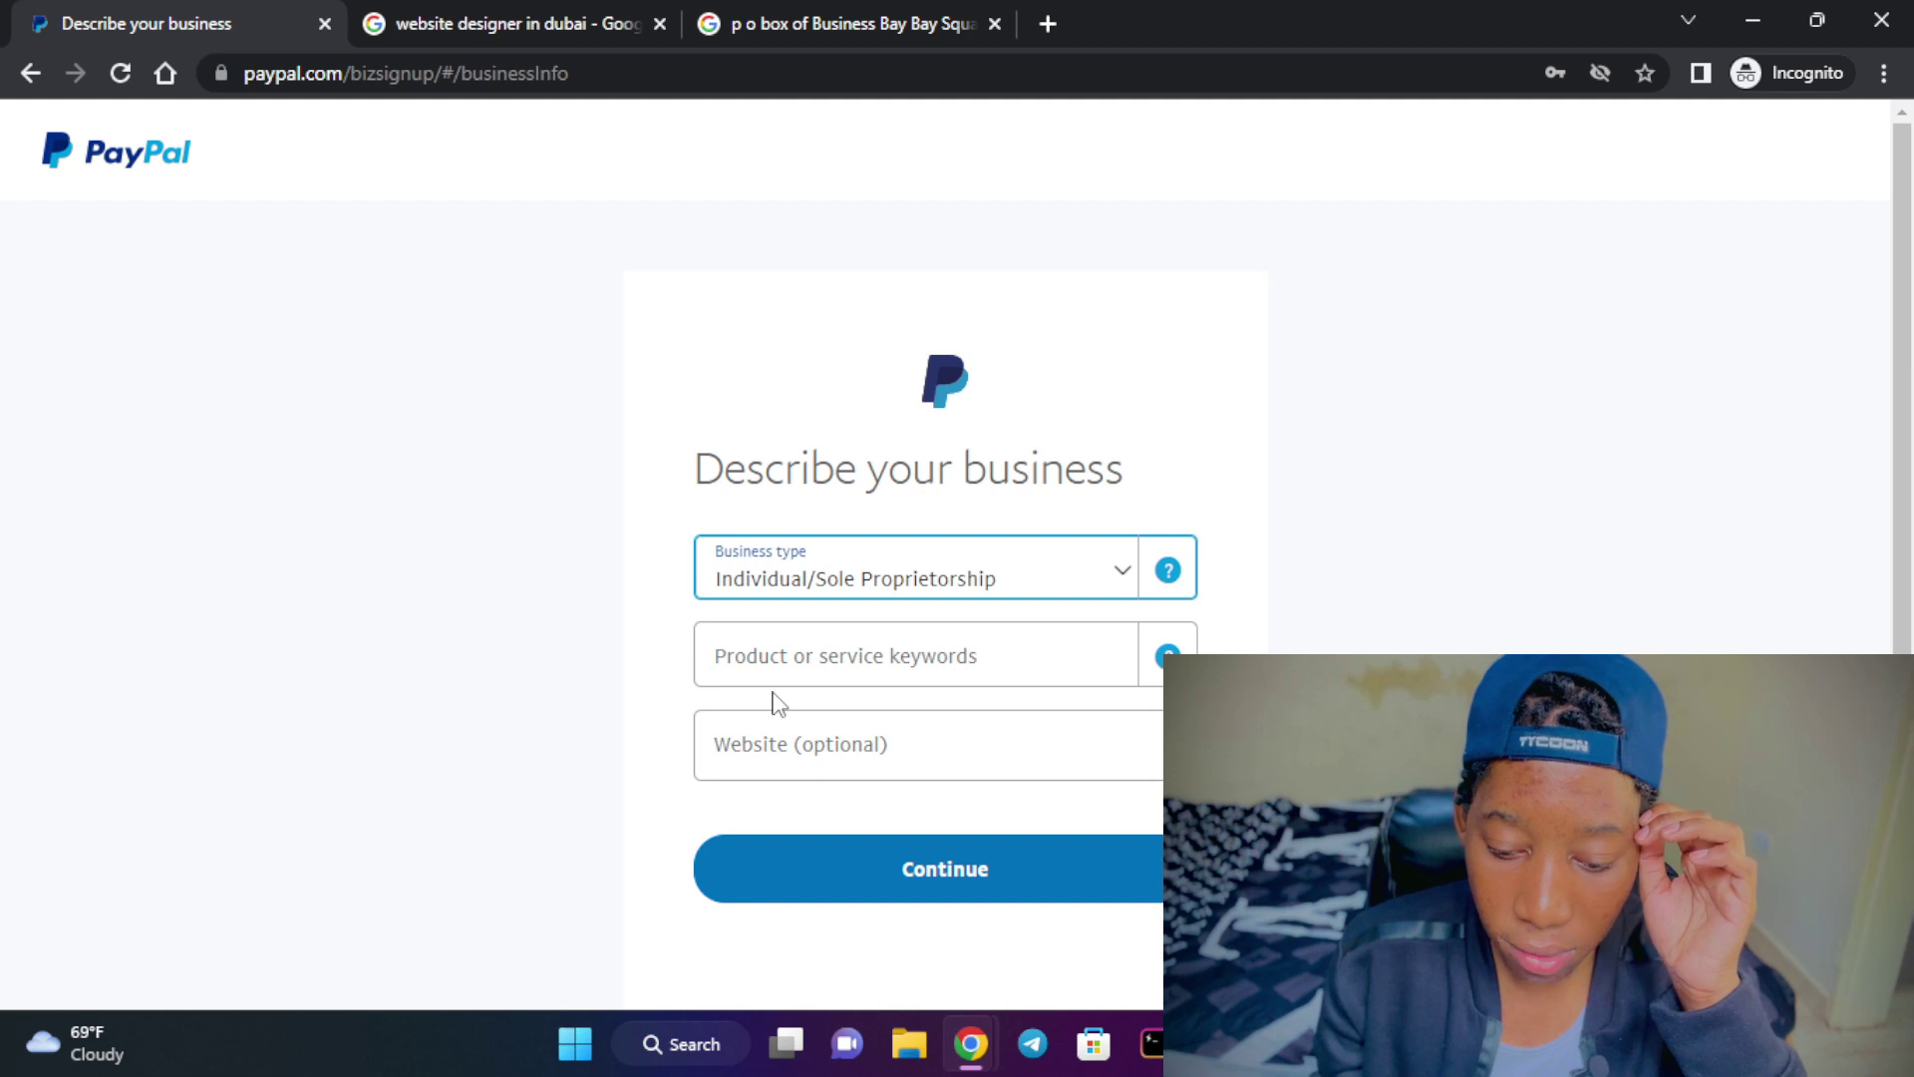
left_click(815, 653)
type("website")
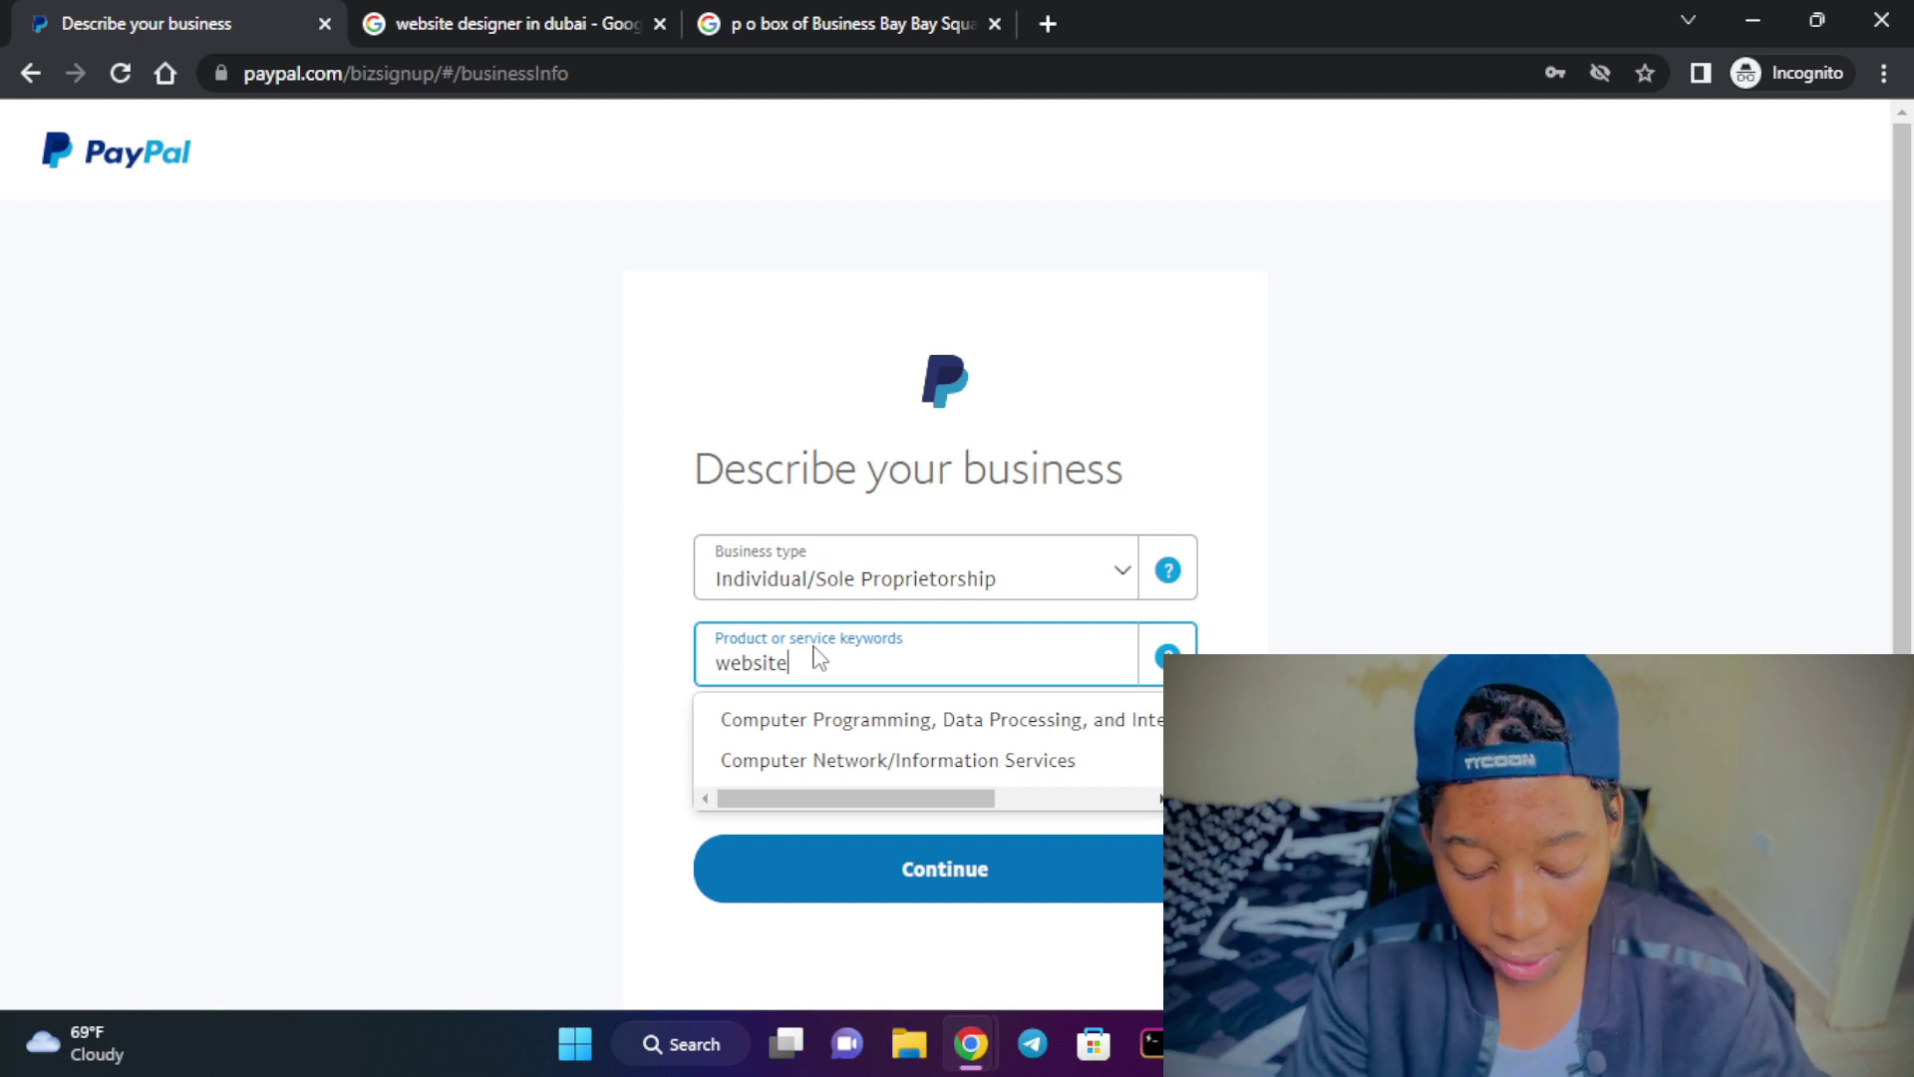
scroll(863, 748, "down", 2)
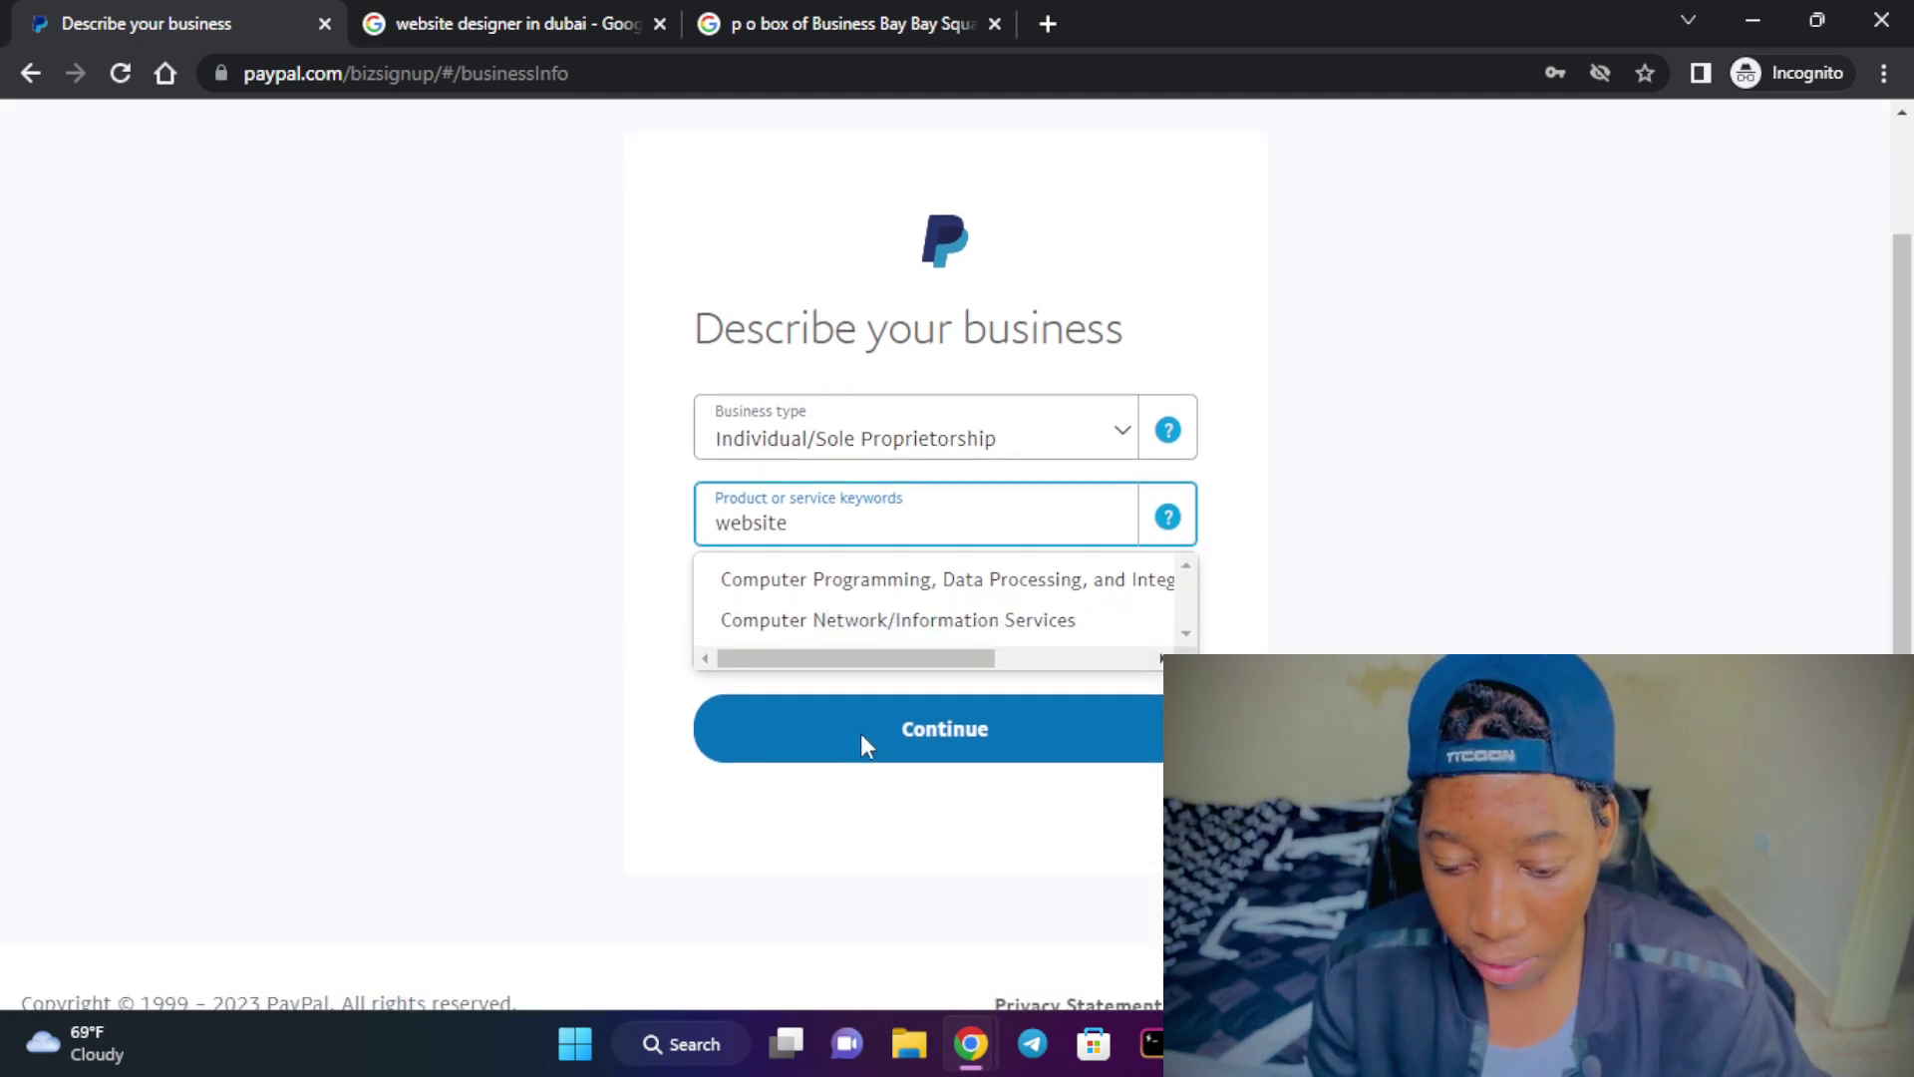
left_click(945, 593)
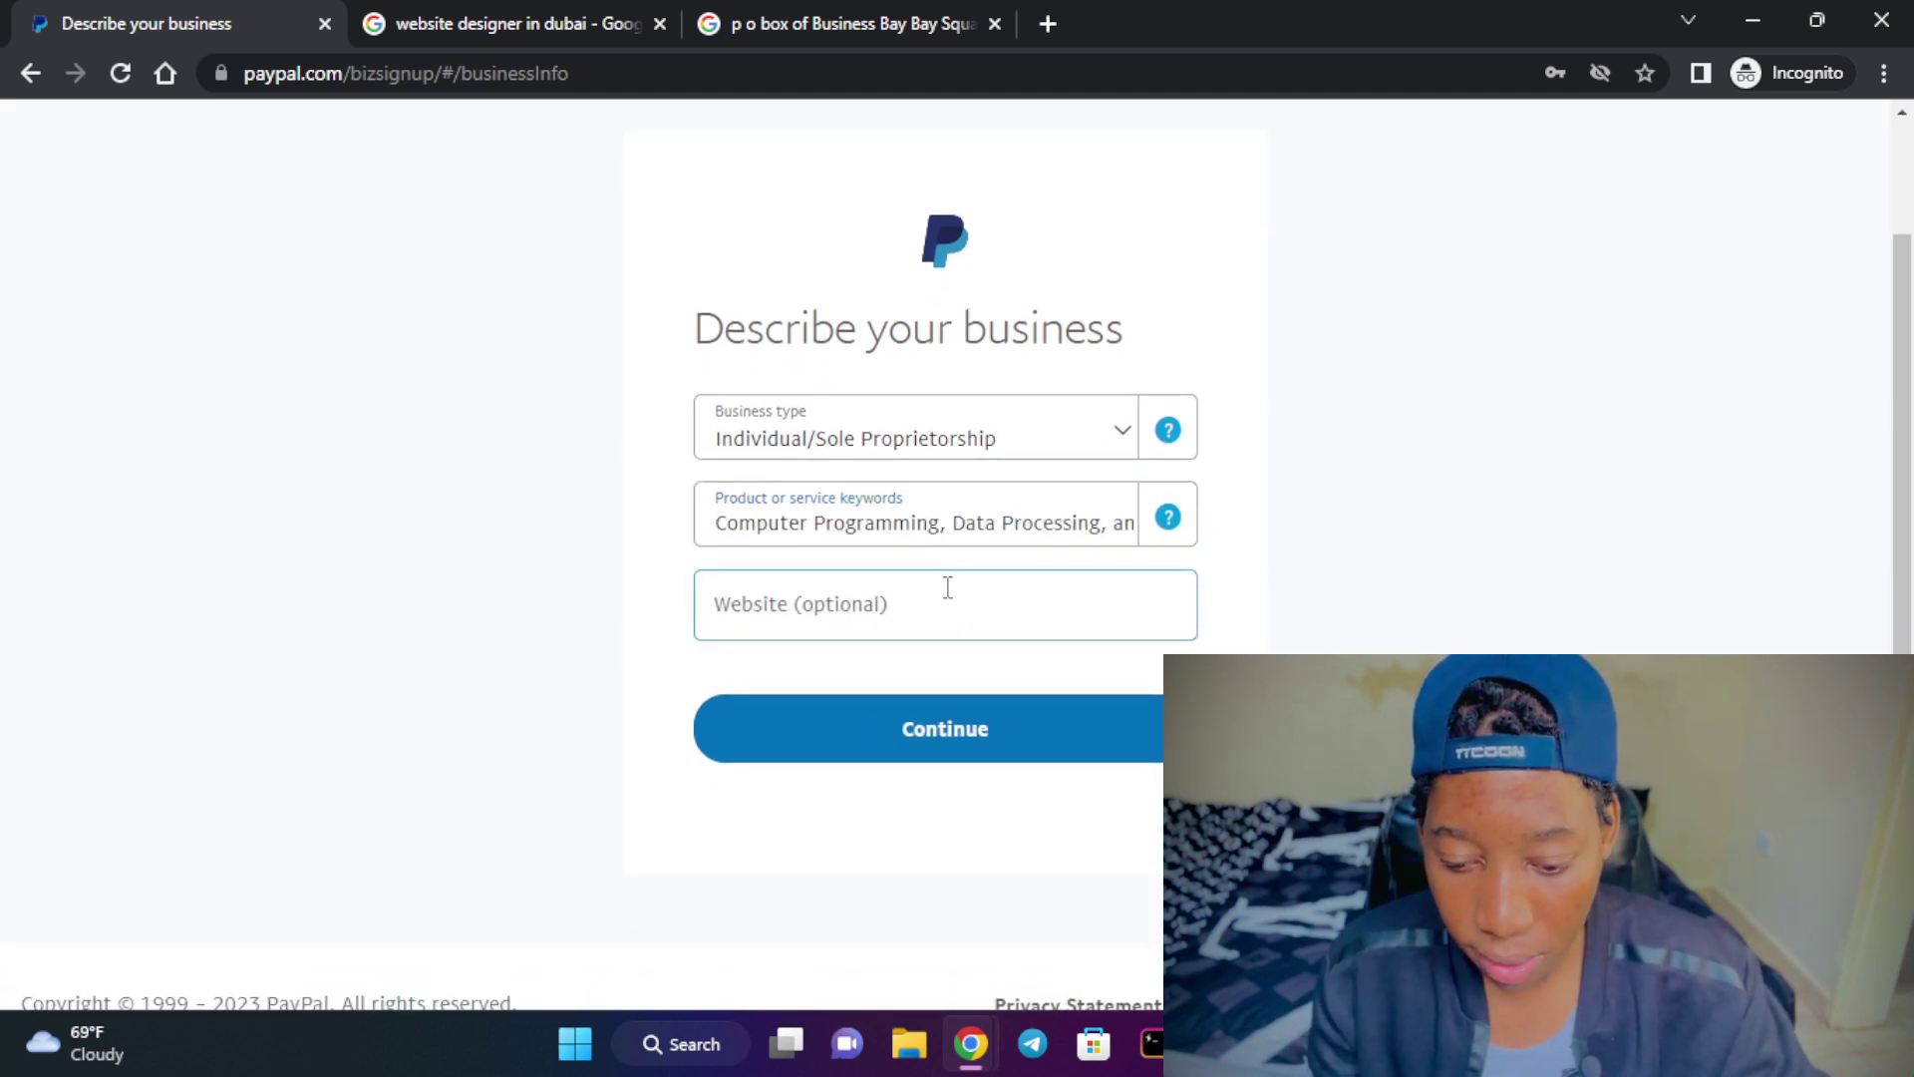
Leave the optional Website field empty and submit the business description.
left_click(890, 619)
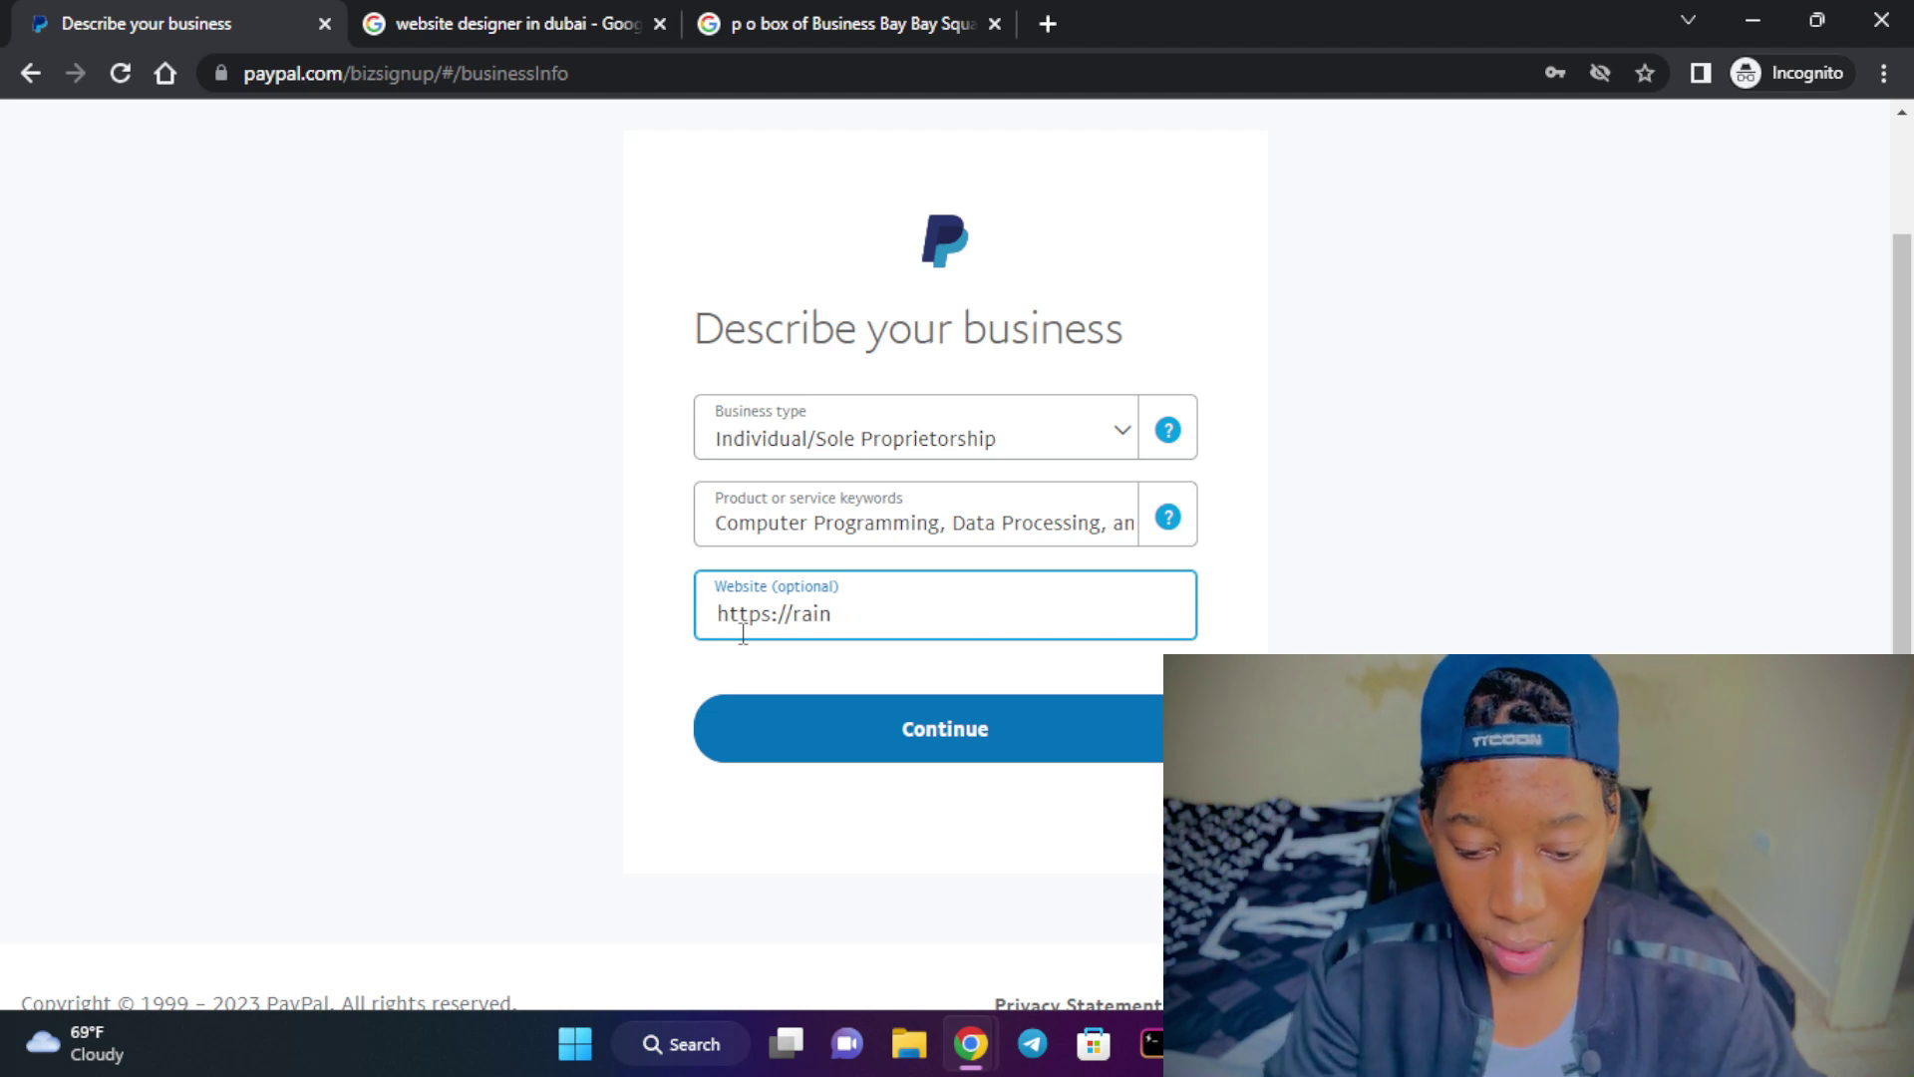
key("BackSpace")
key("BackSpace")
key("BackSpace")
key("BackSpace")
key("BackSpace")
key("BackSpace")
left_click(553, 676)
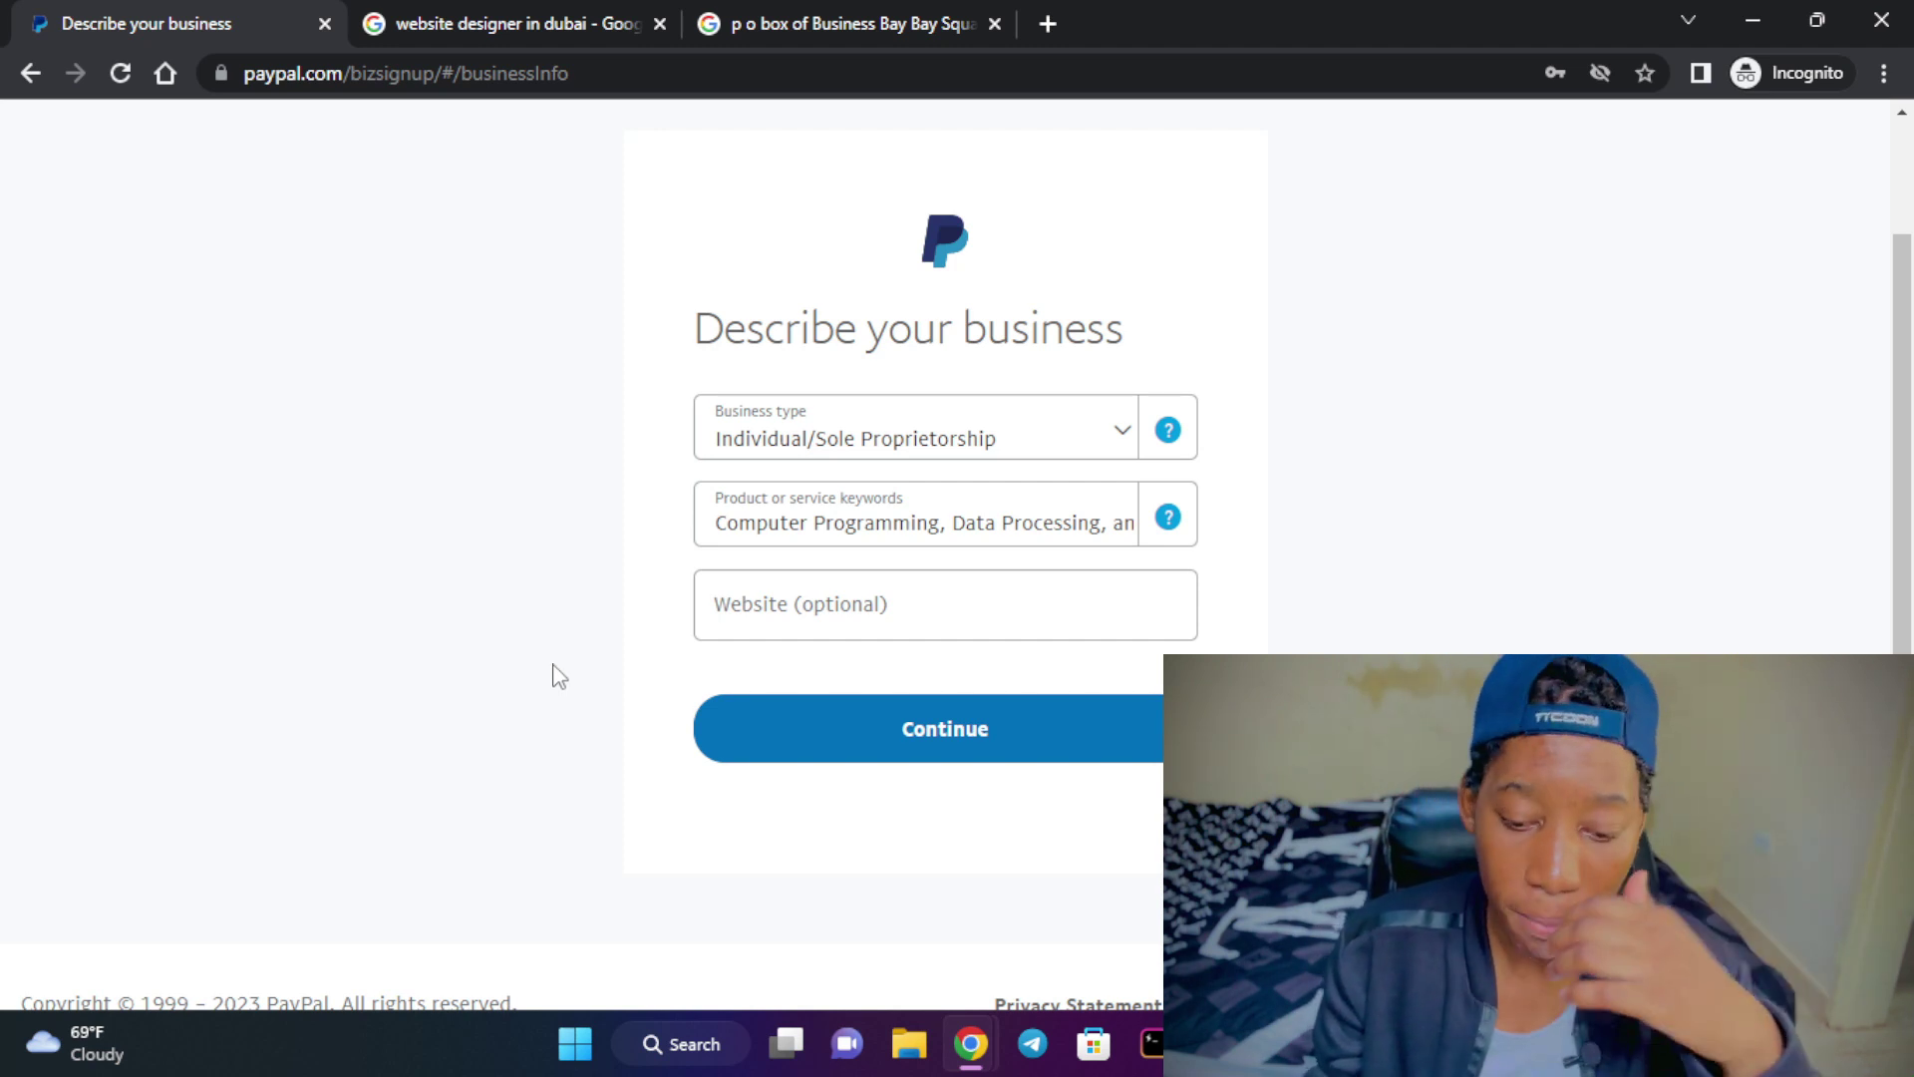
left_click(927, 737)
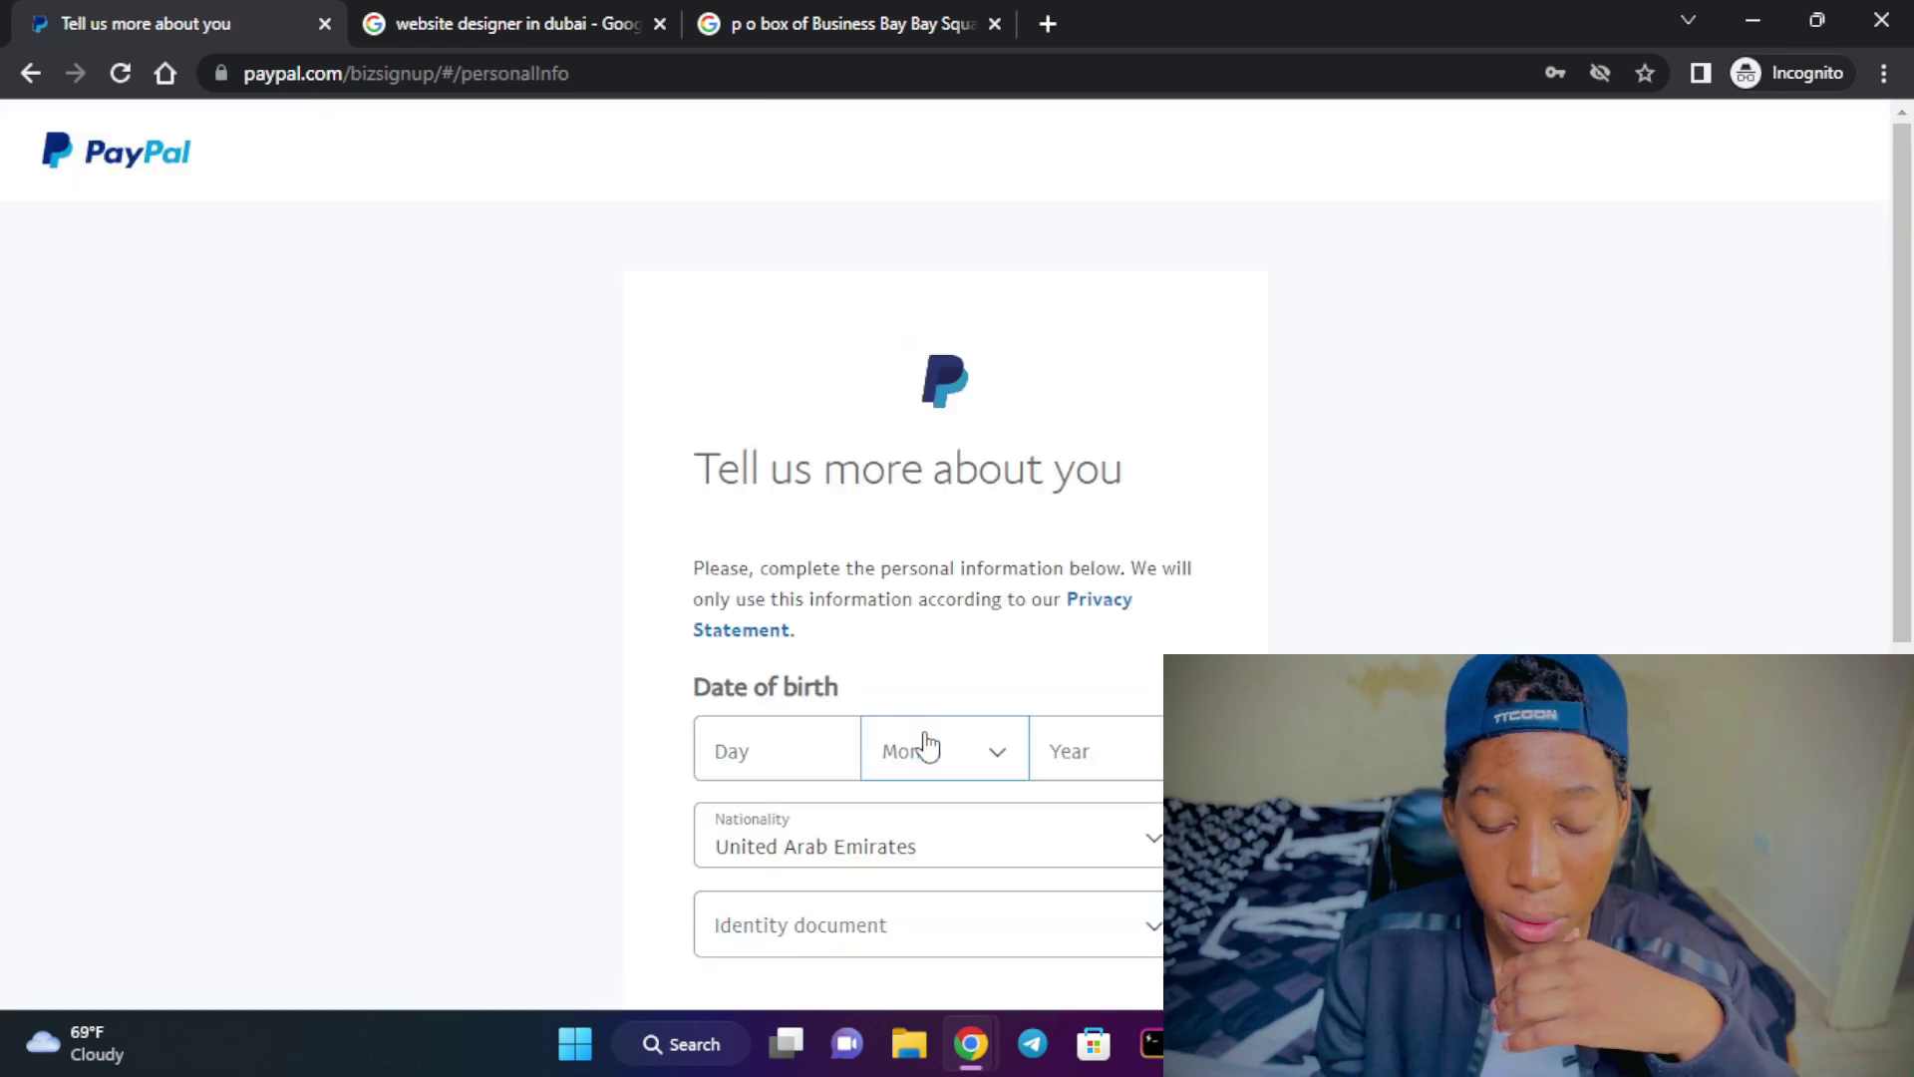
scroll(949, 599, "down", 3)
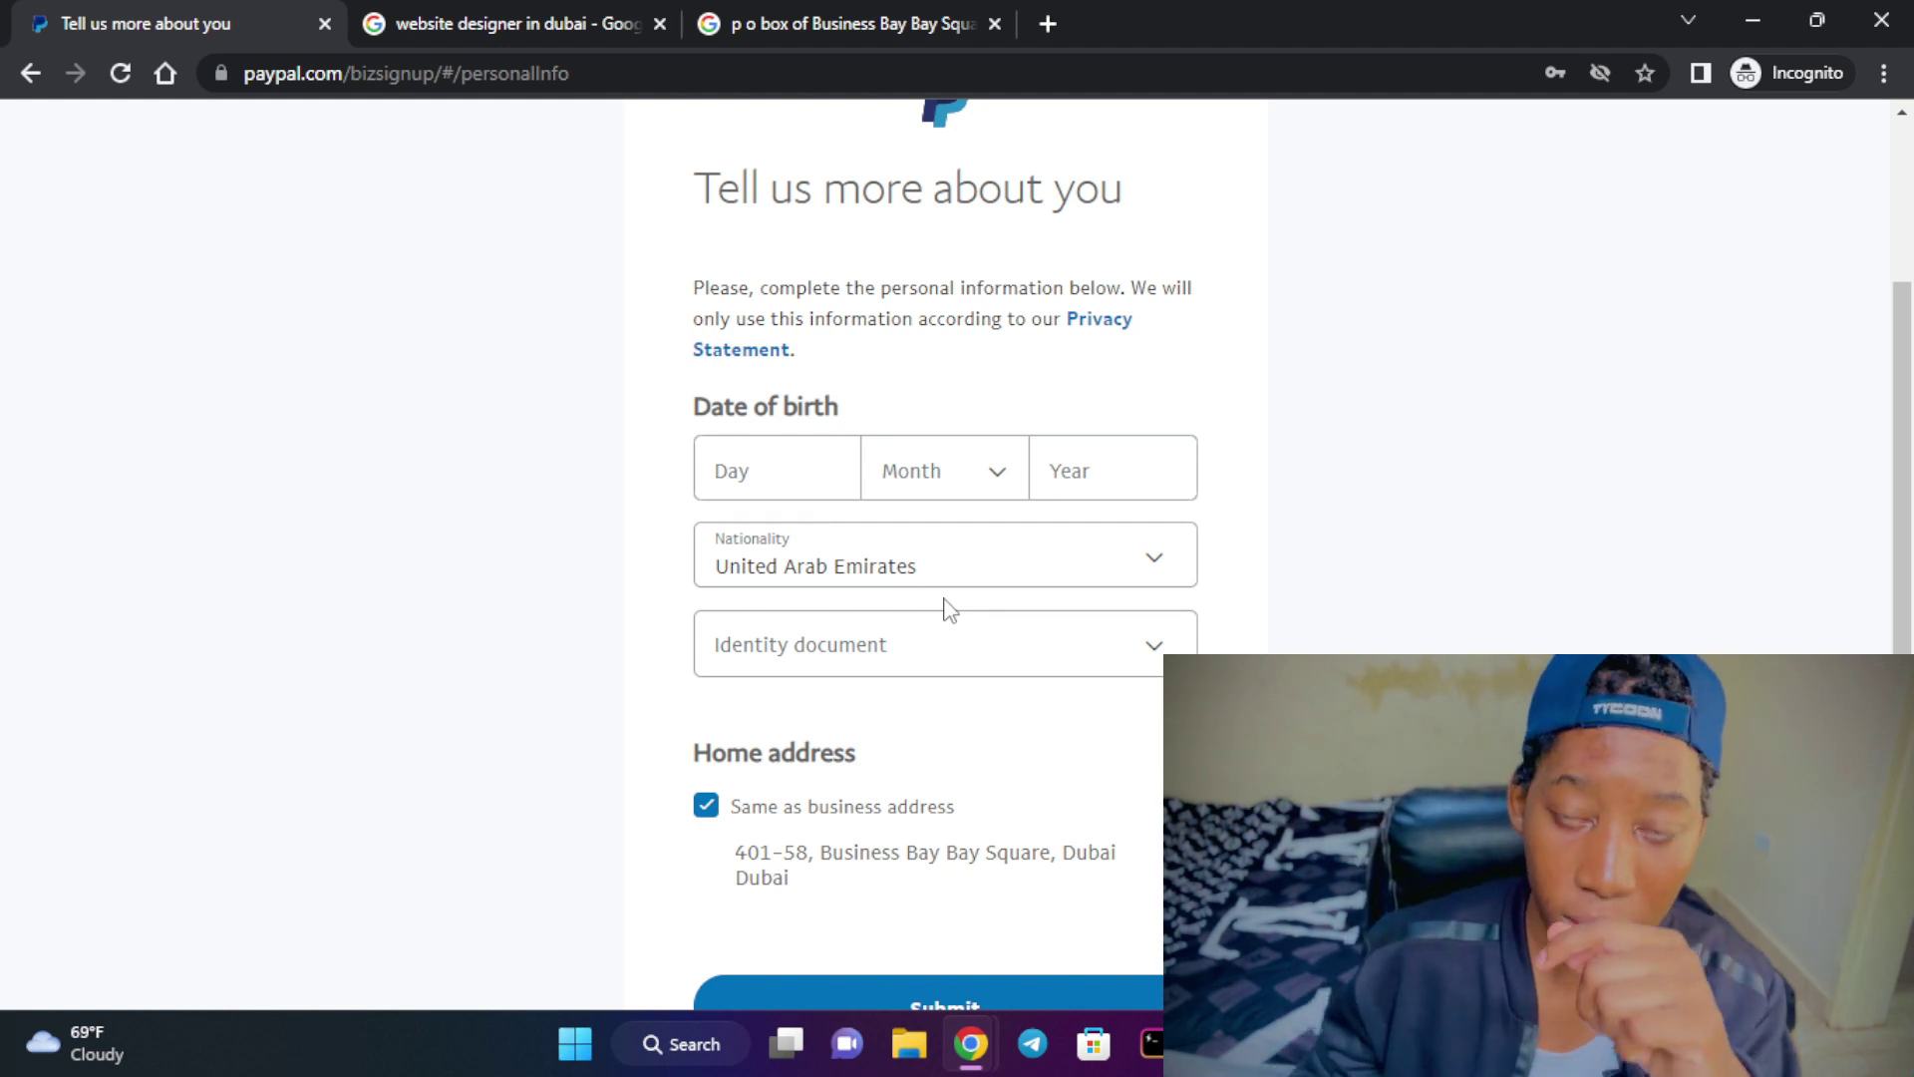
left_click(810, 488)
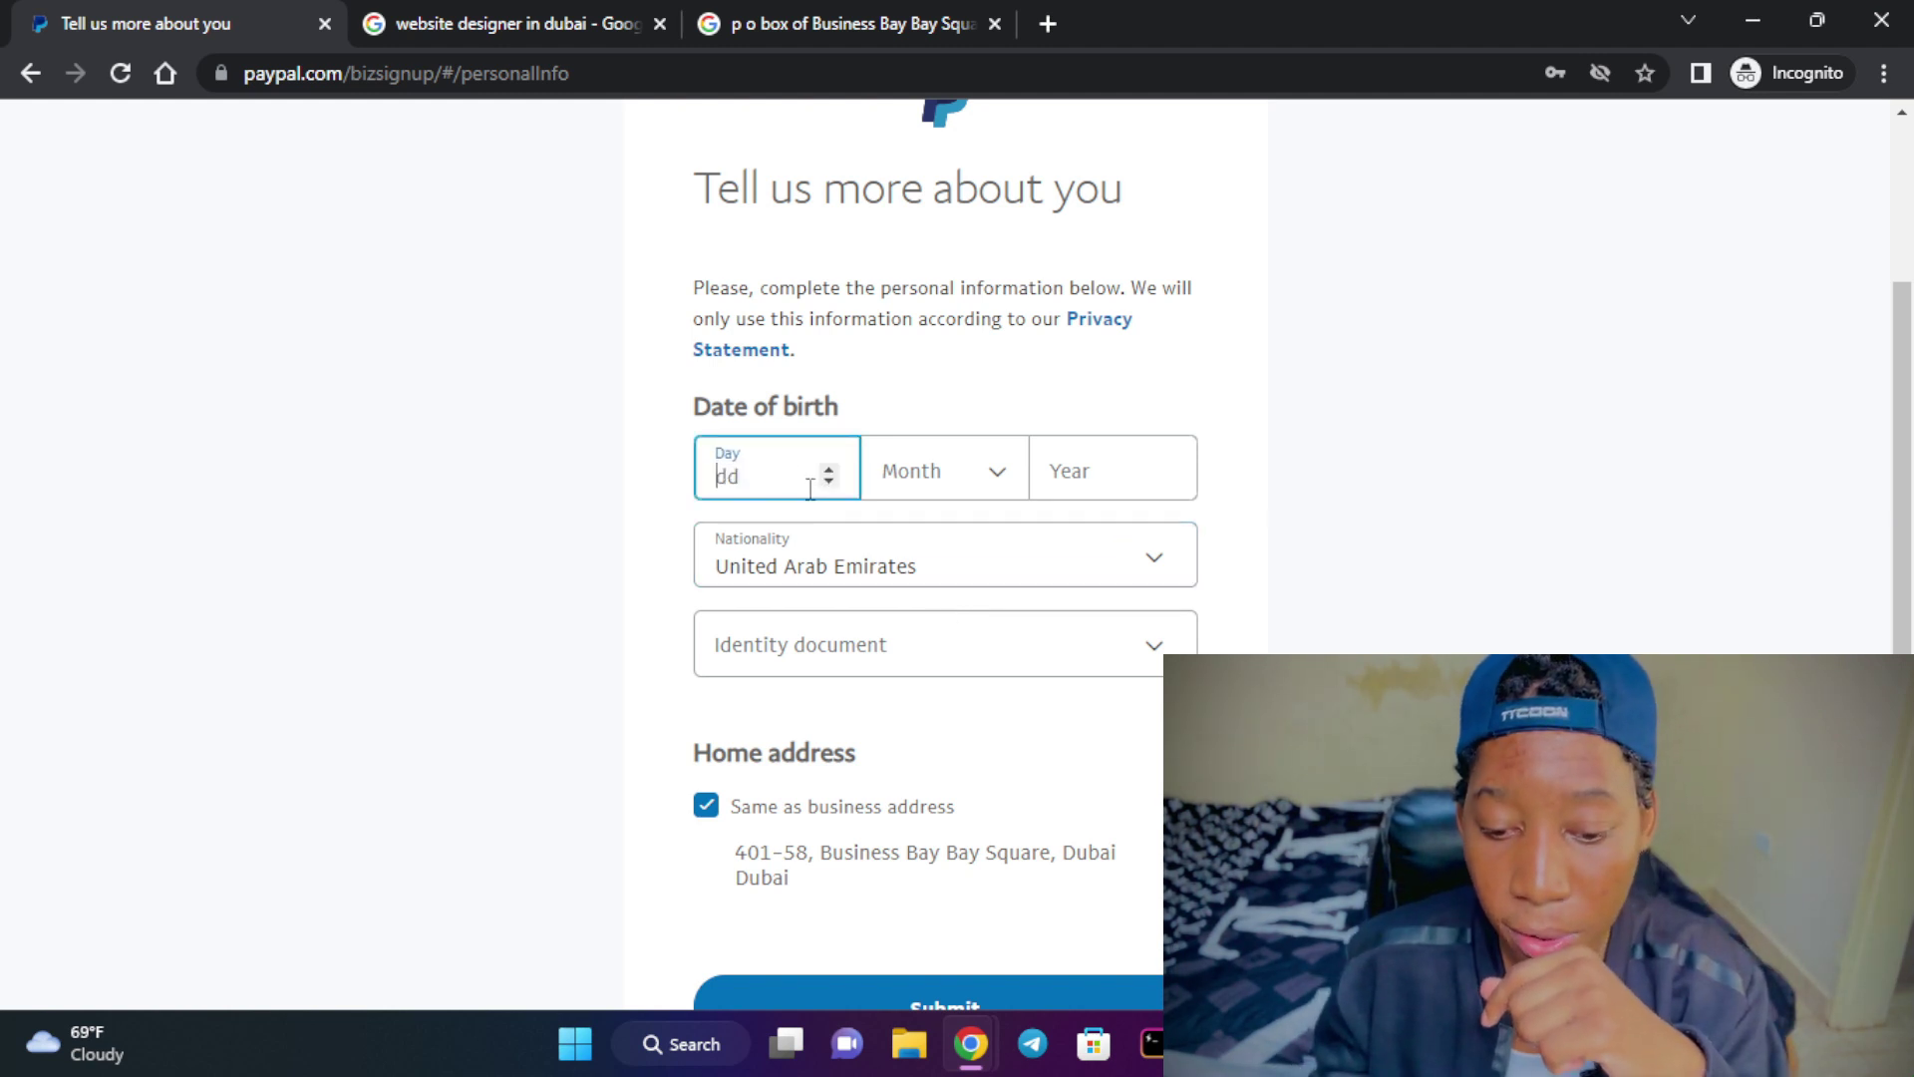
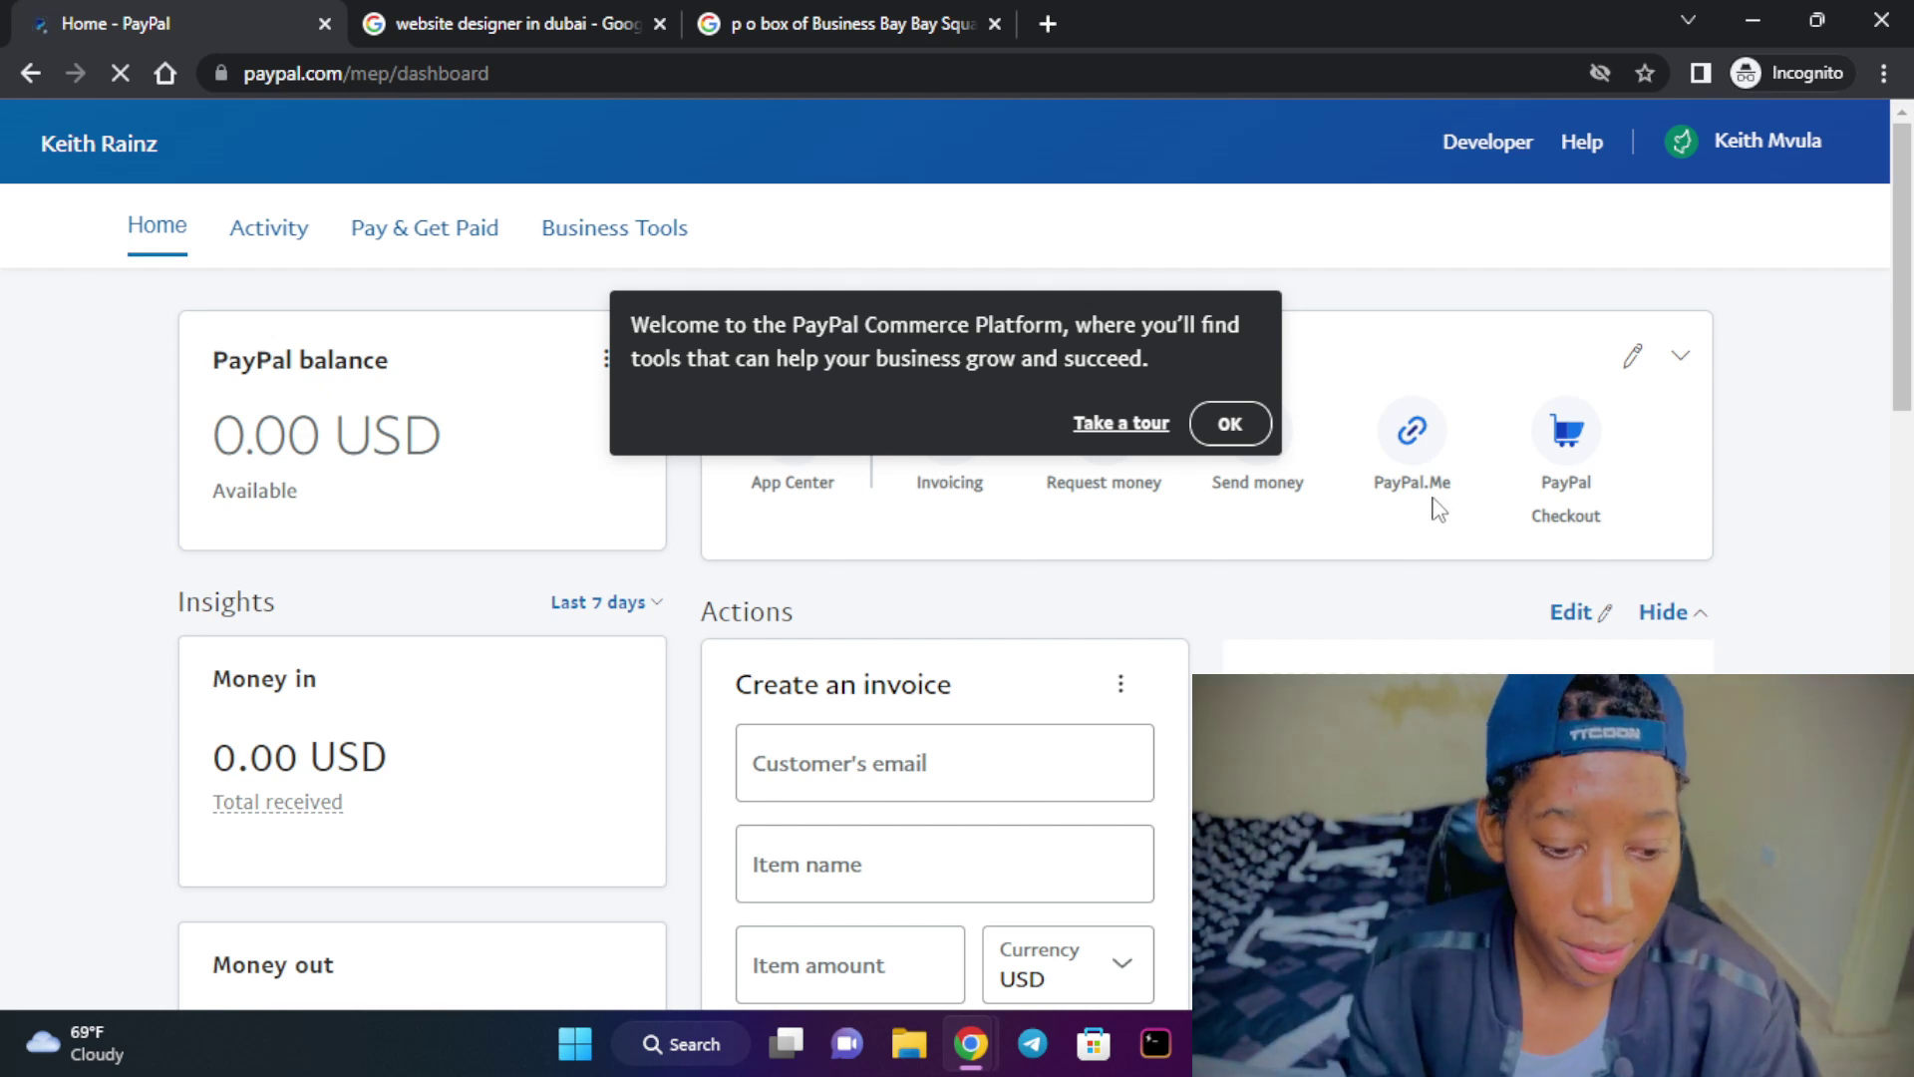
Dismiss the Commerce Platform welcome message and bring the dashboard's Notifications section into view.
left_click(1241, 435)
scroll(1244, 439, "down", 5)
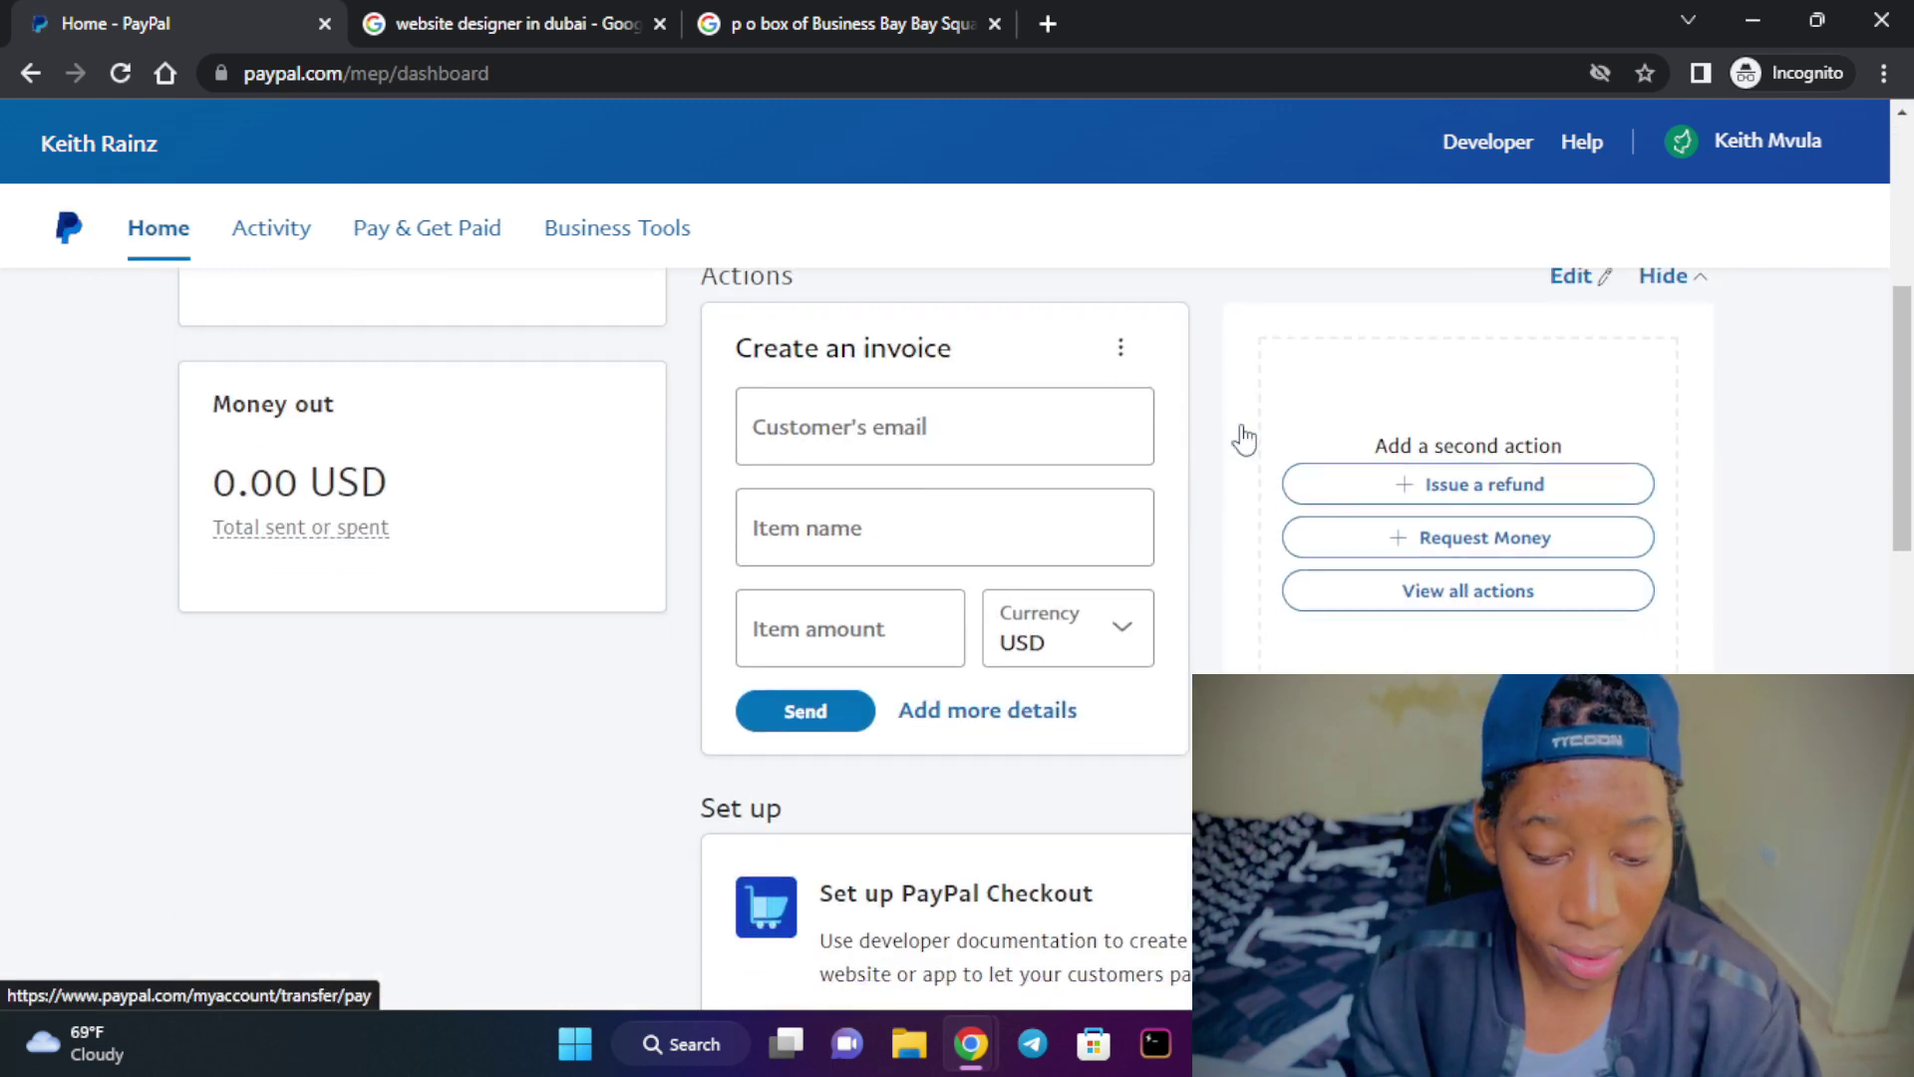
scroll(1244, 437, "down", 6)
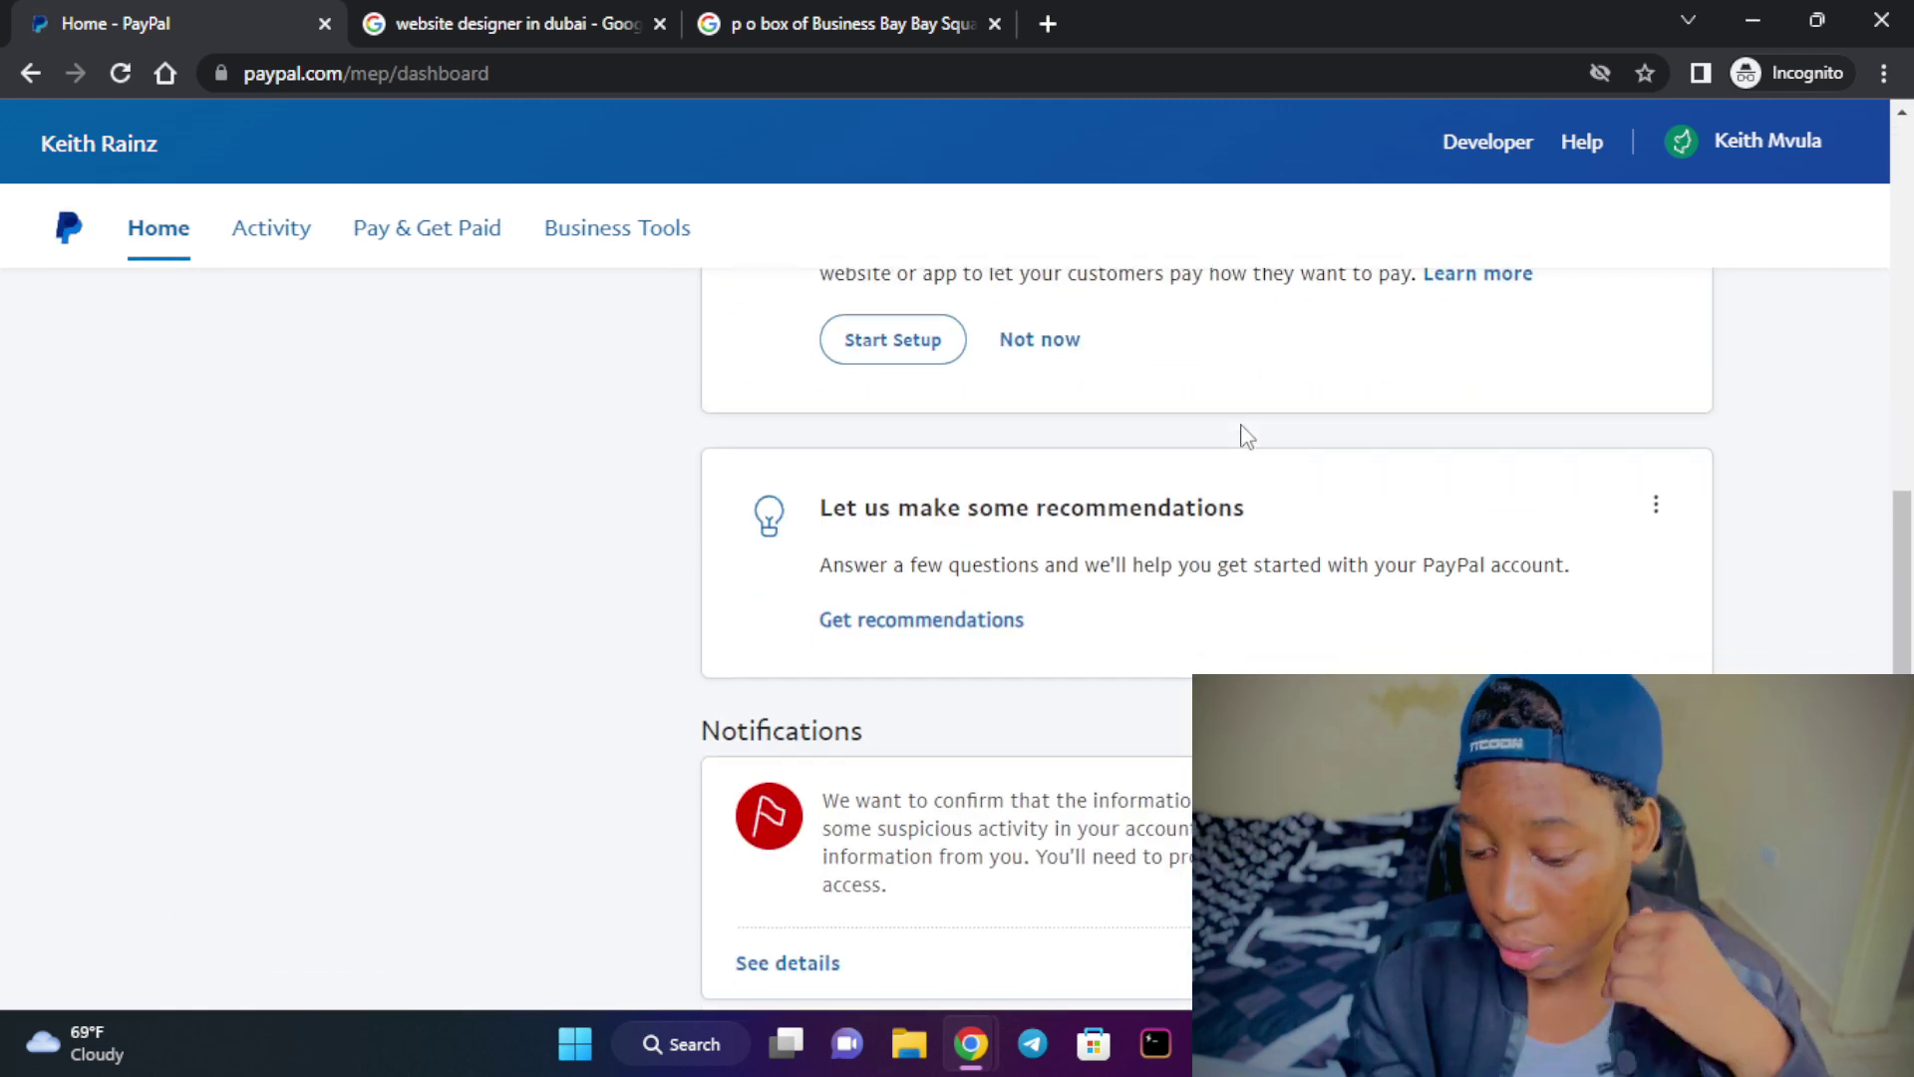
scroll(1246, 437, "down", 7)
scroll(1244, 423, "up", 3)
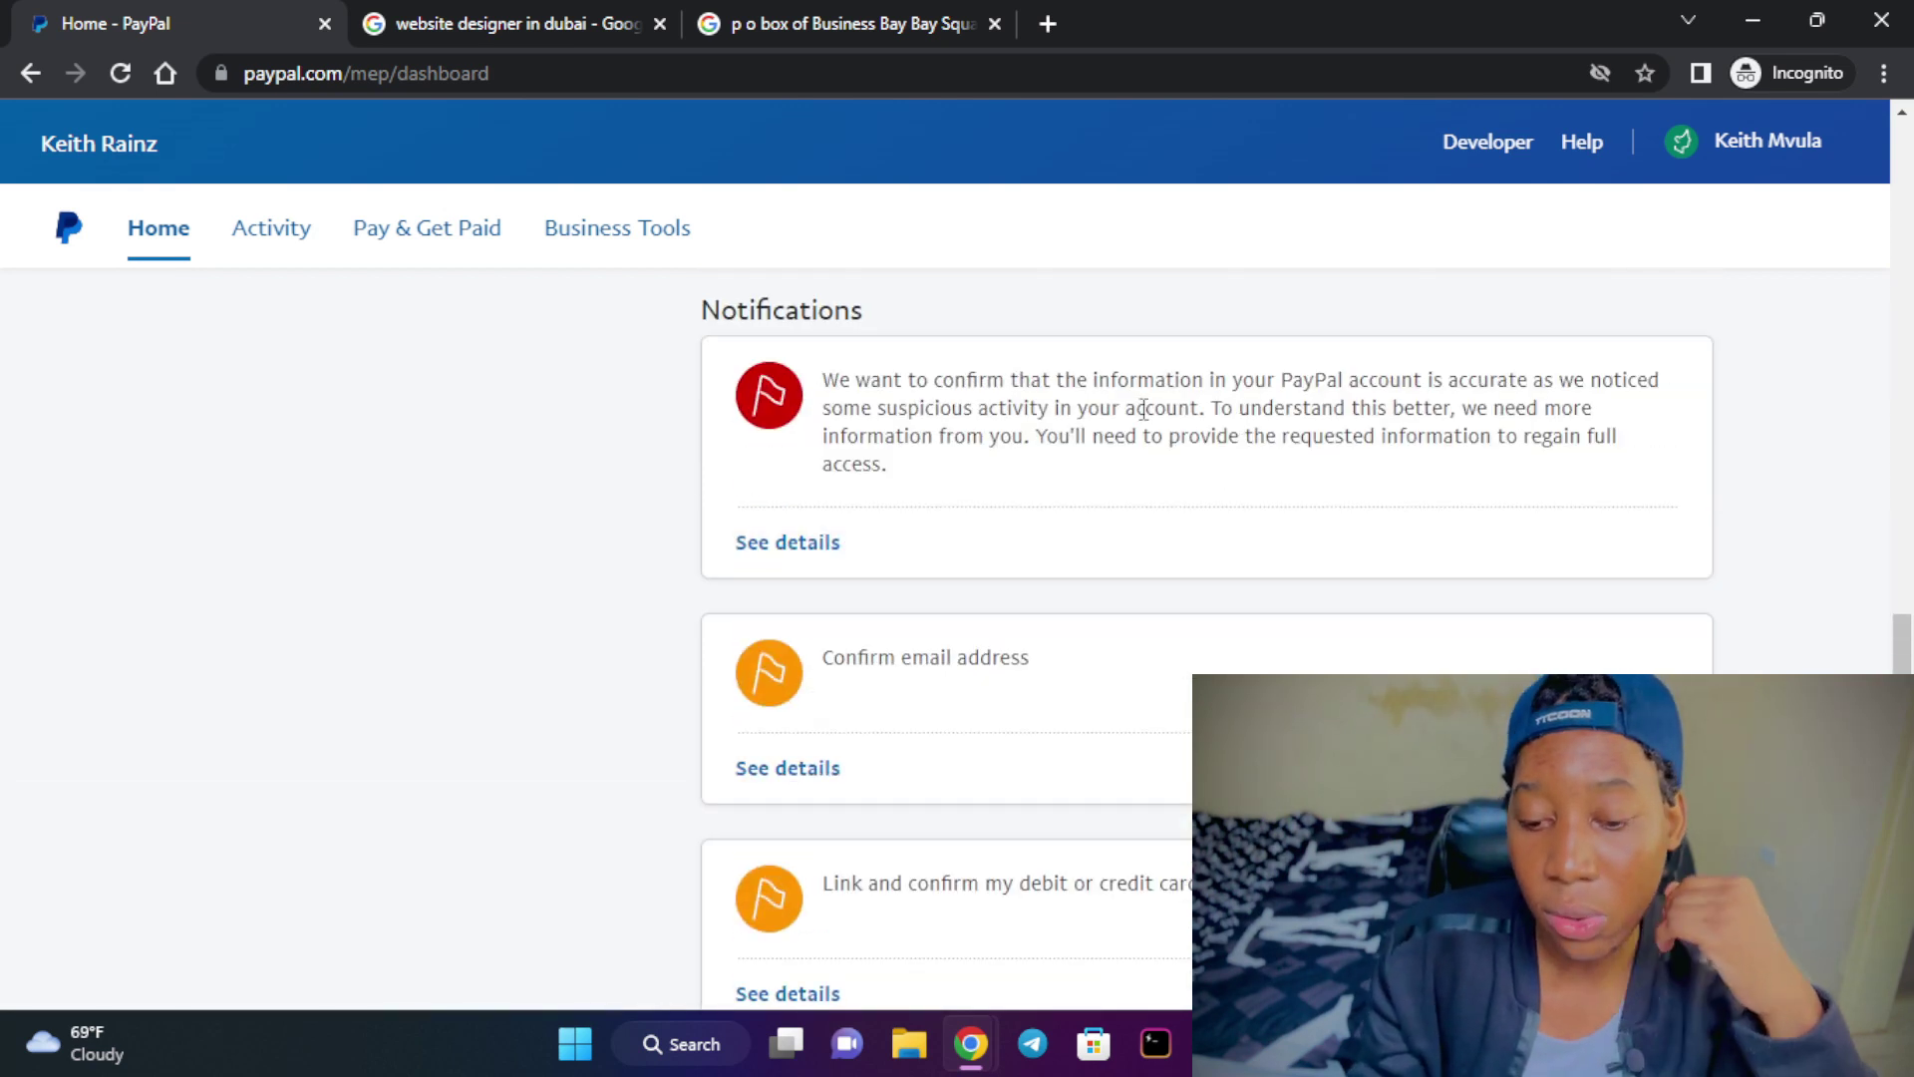
scroll(1038, 398, "up", 1)
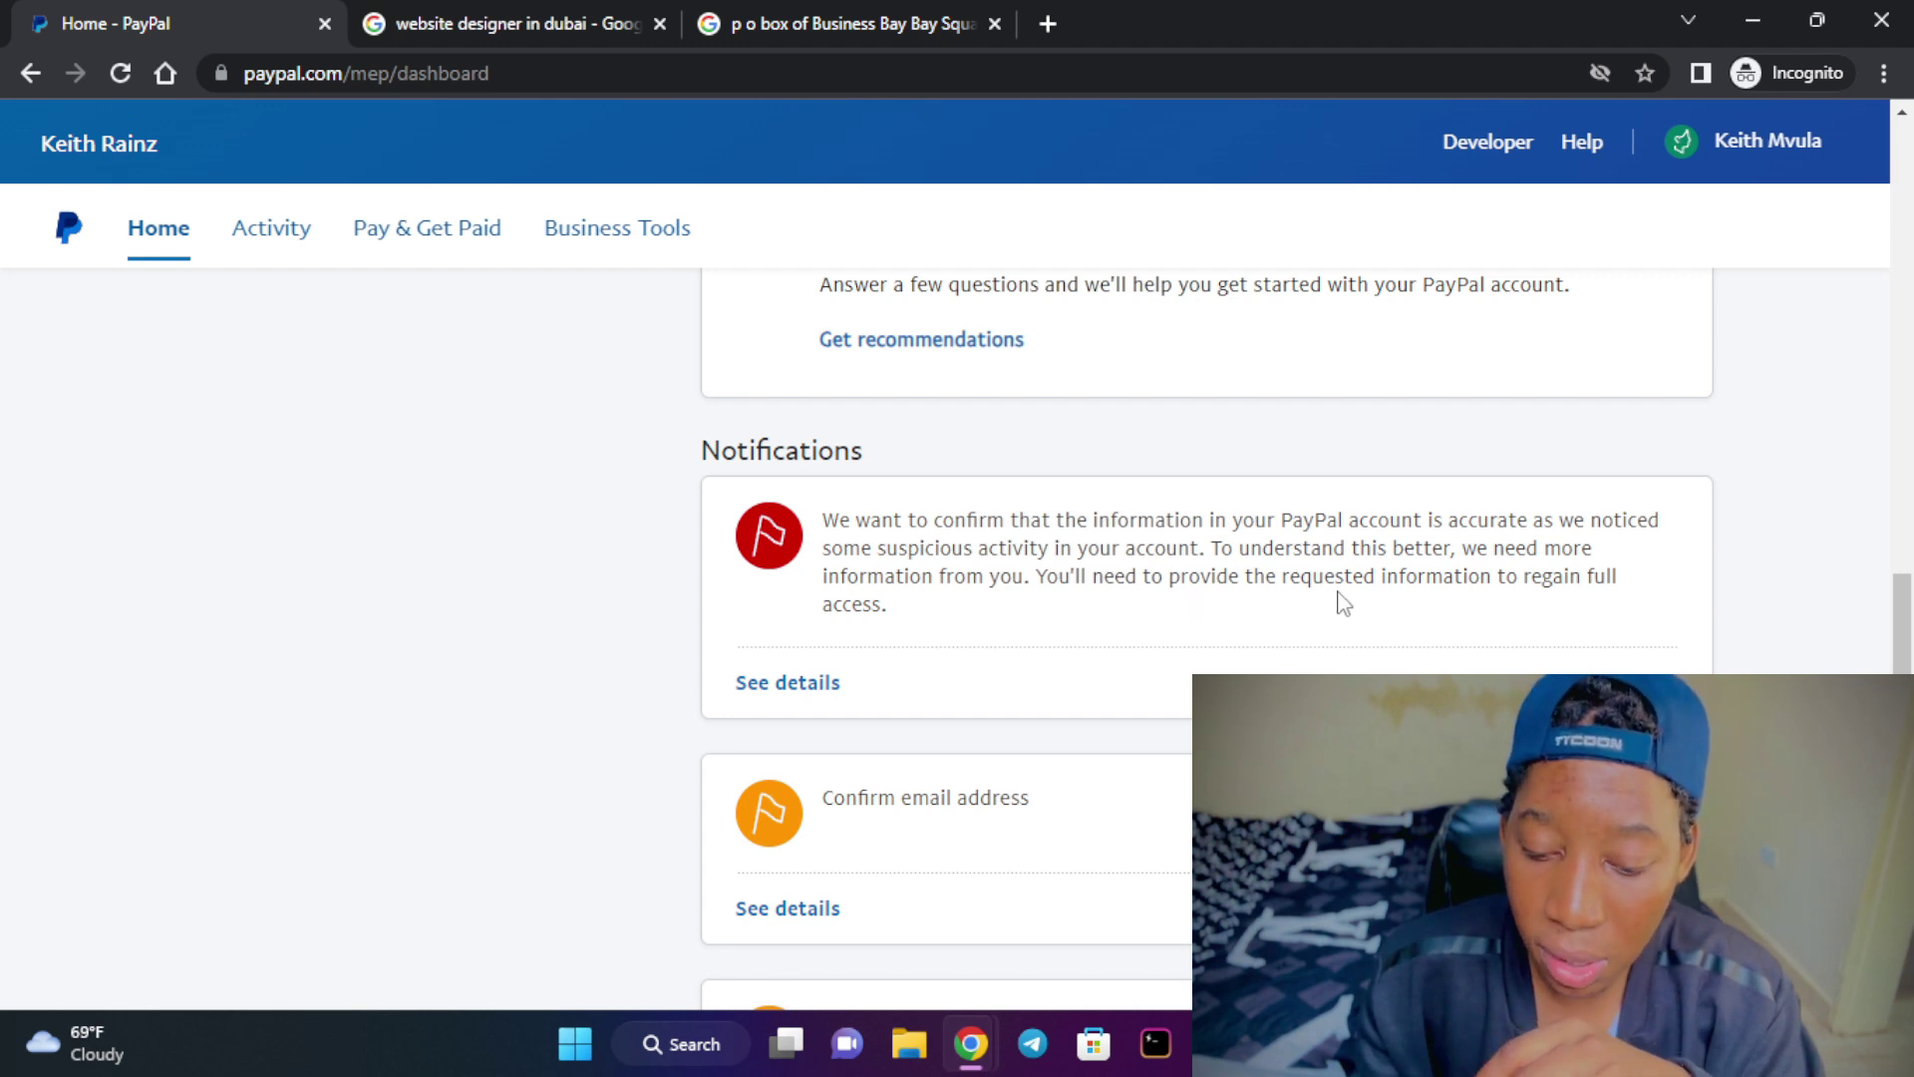
Open the account-information request's details and start resolving the Upload a photo ID task.
left_click(779, 688)
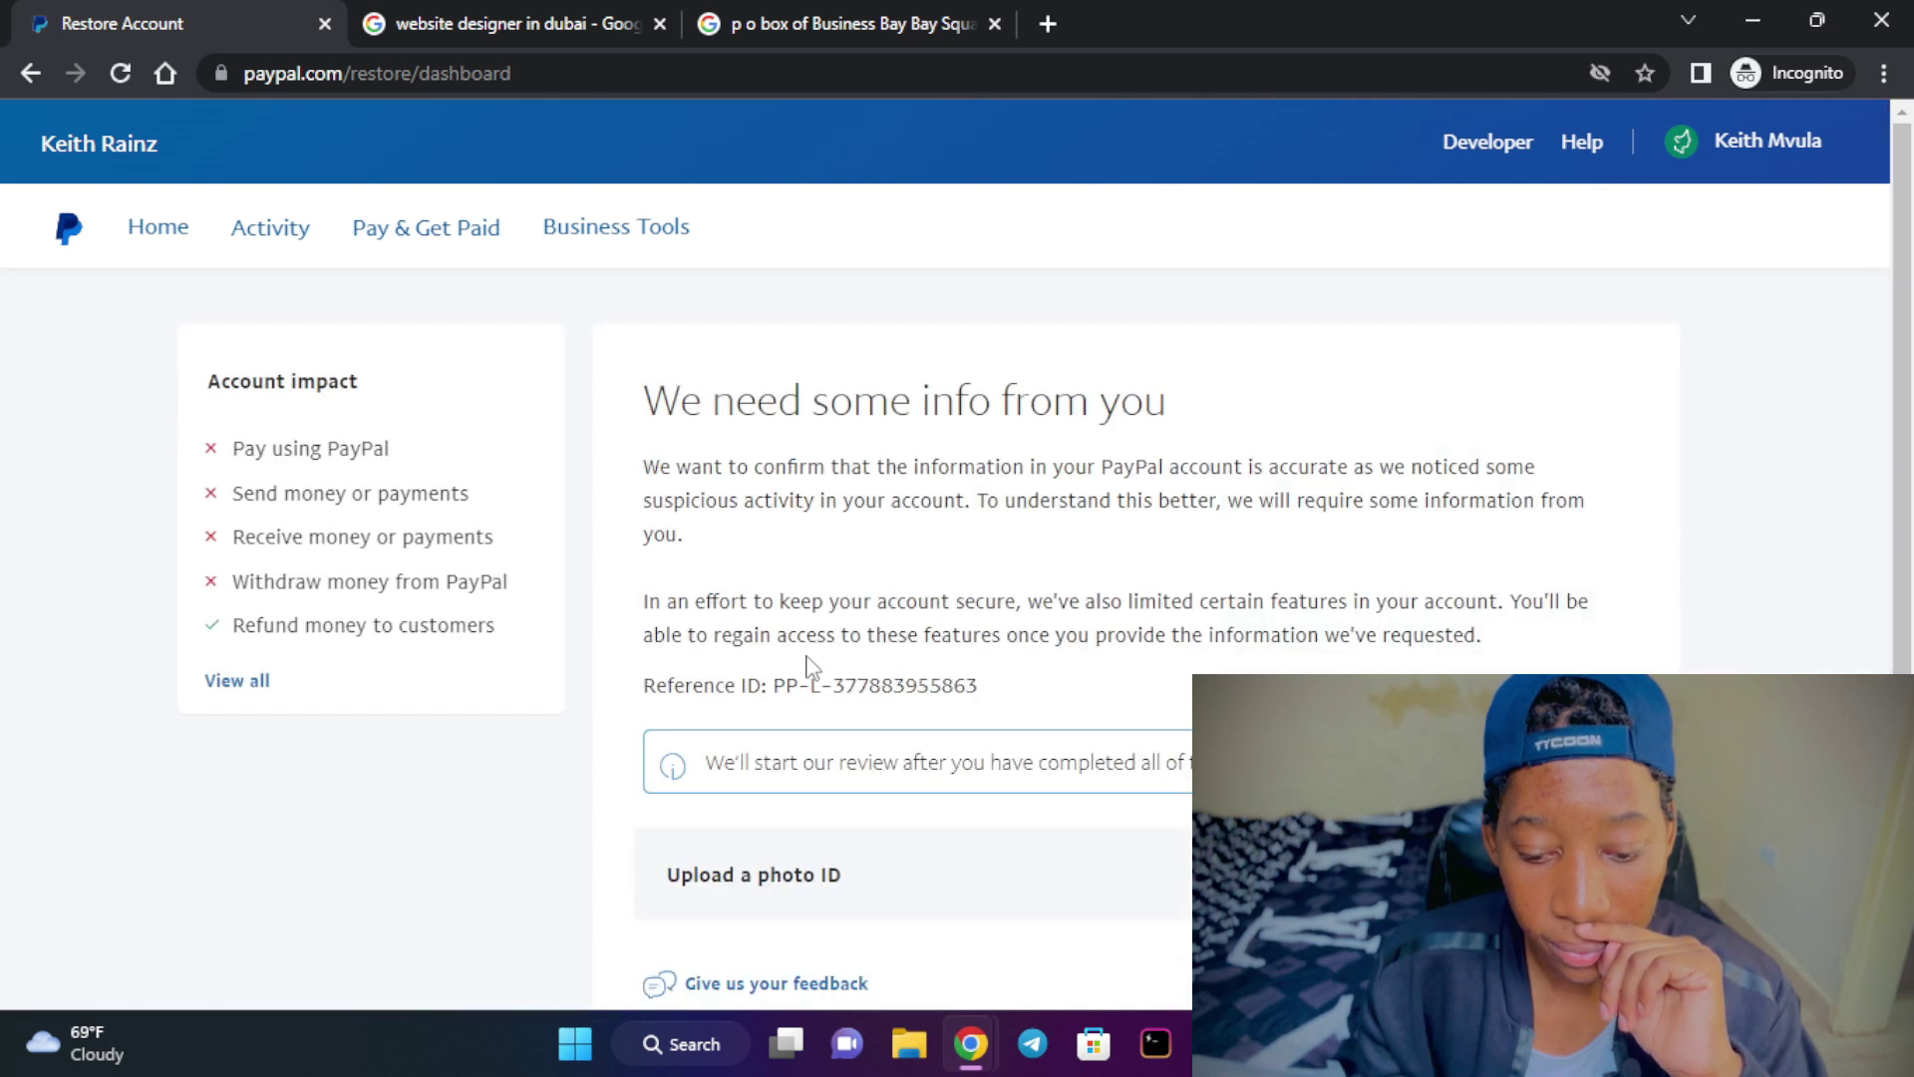
scroll(812, 645, "down", 3)
scroll(812, 645, "down", 1)
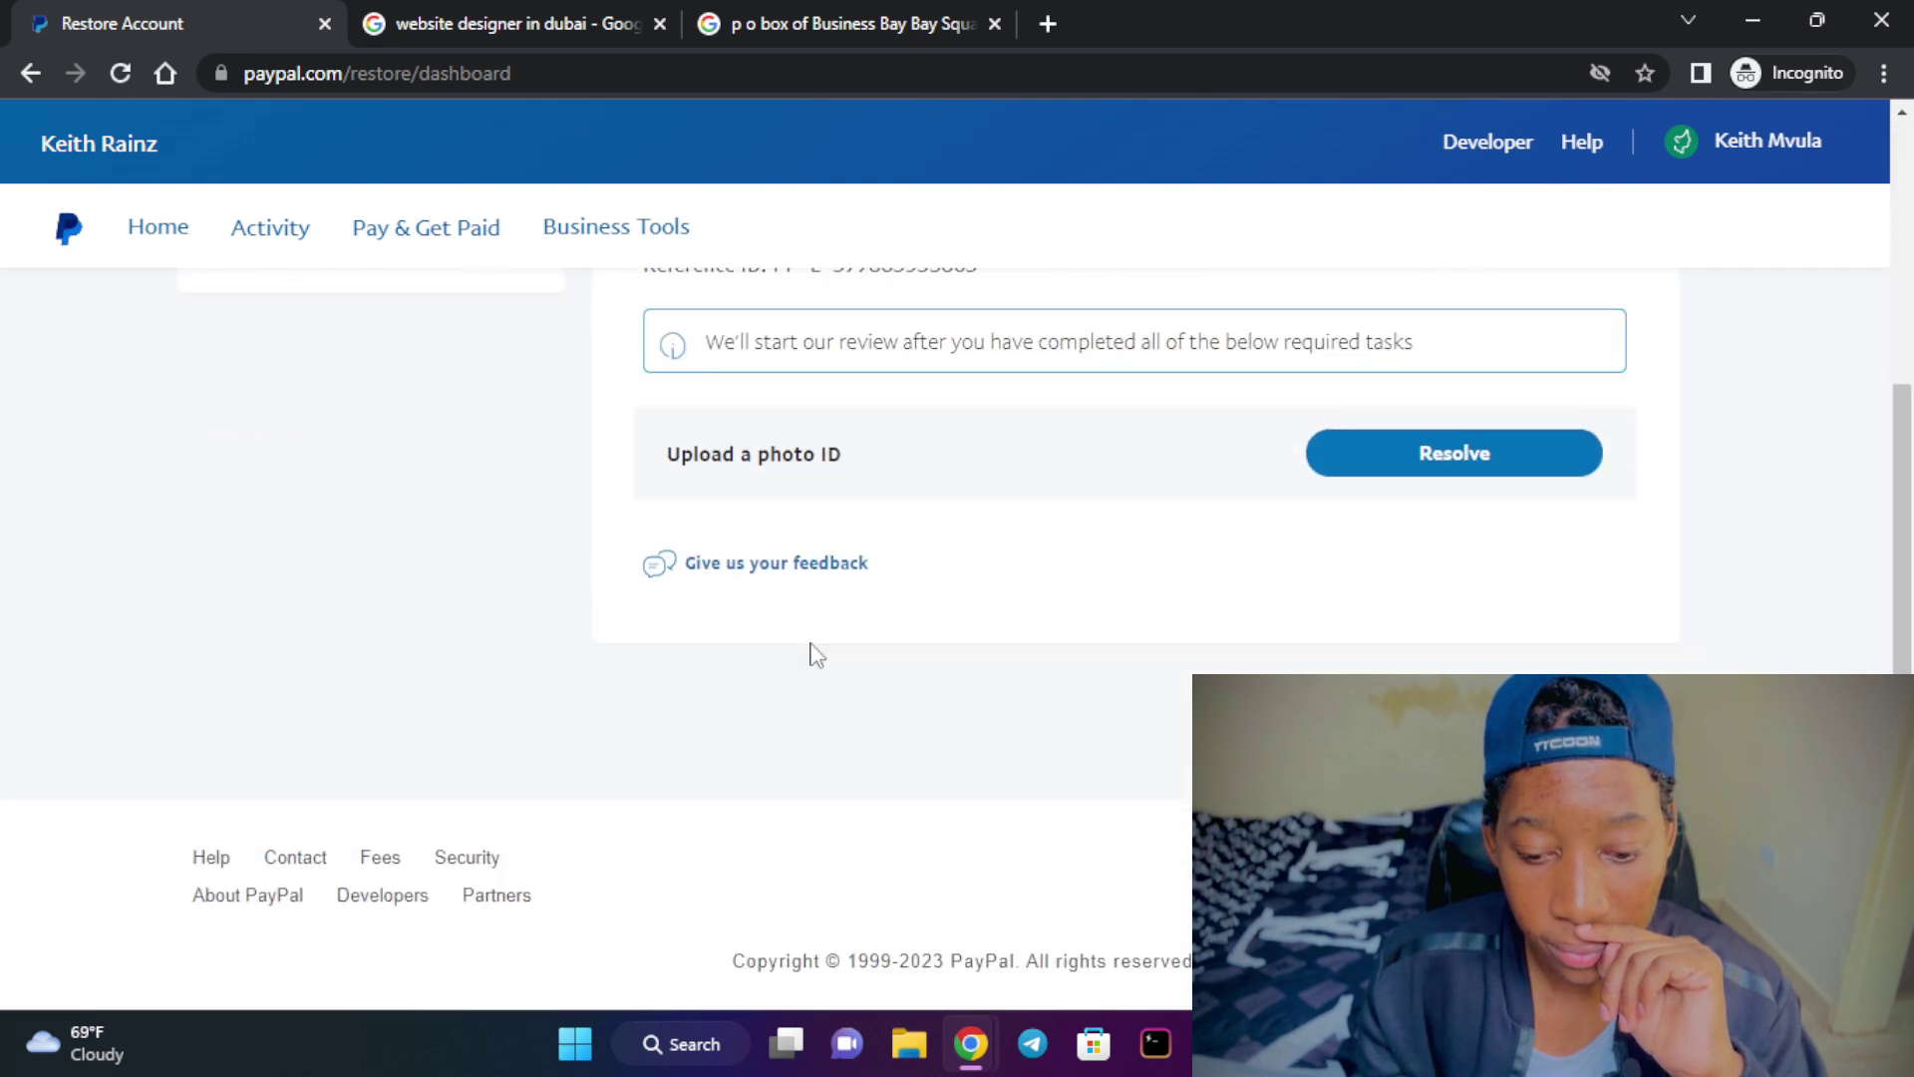
scroll(816, 655, "up", 3)
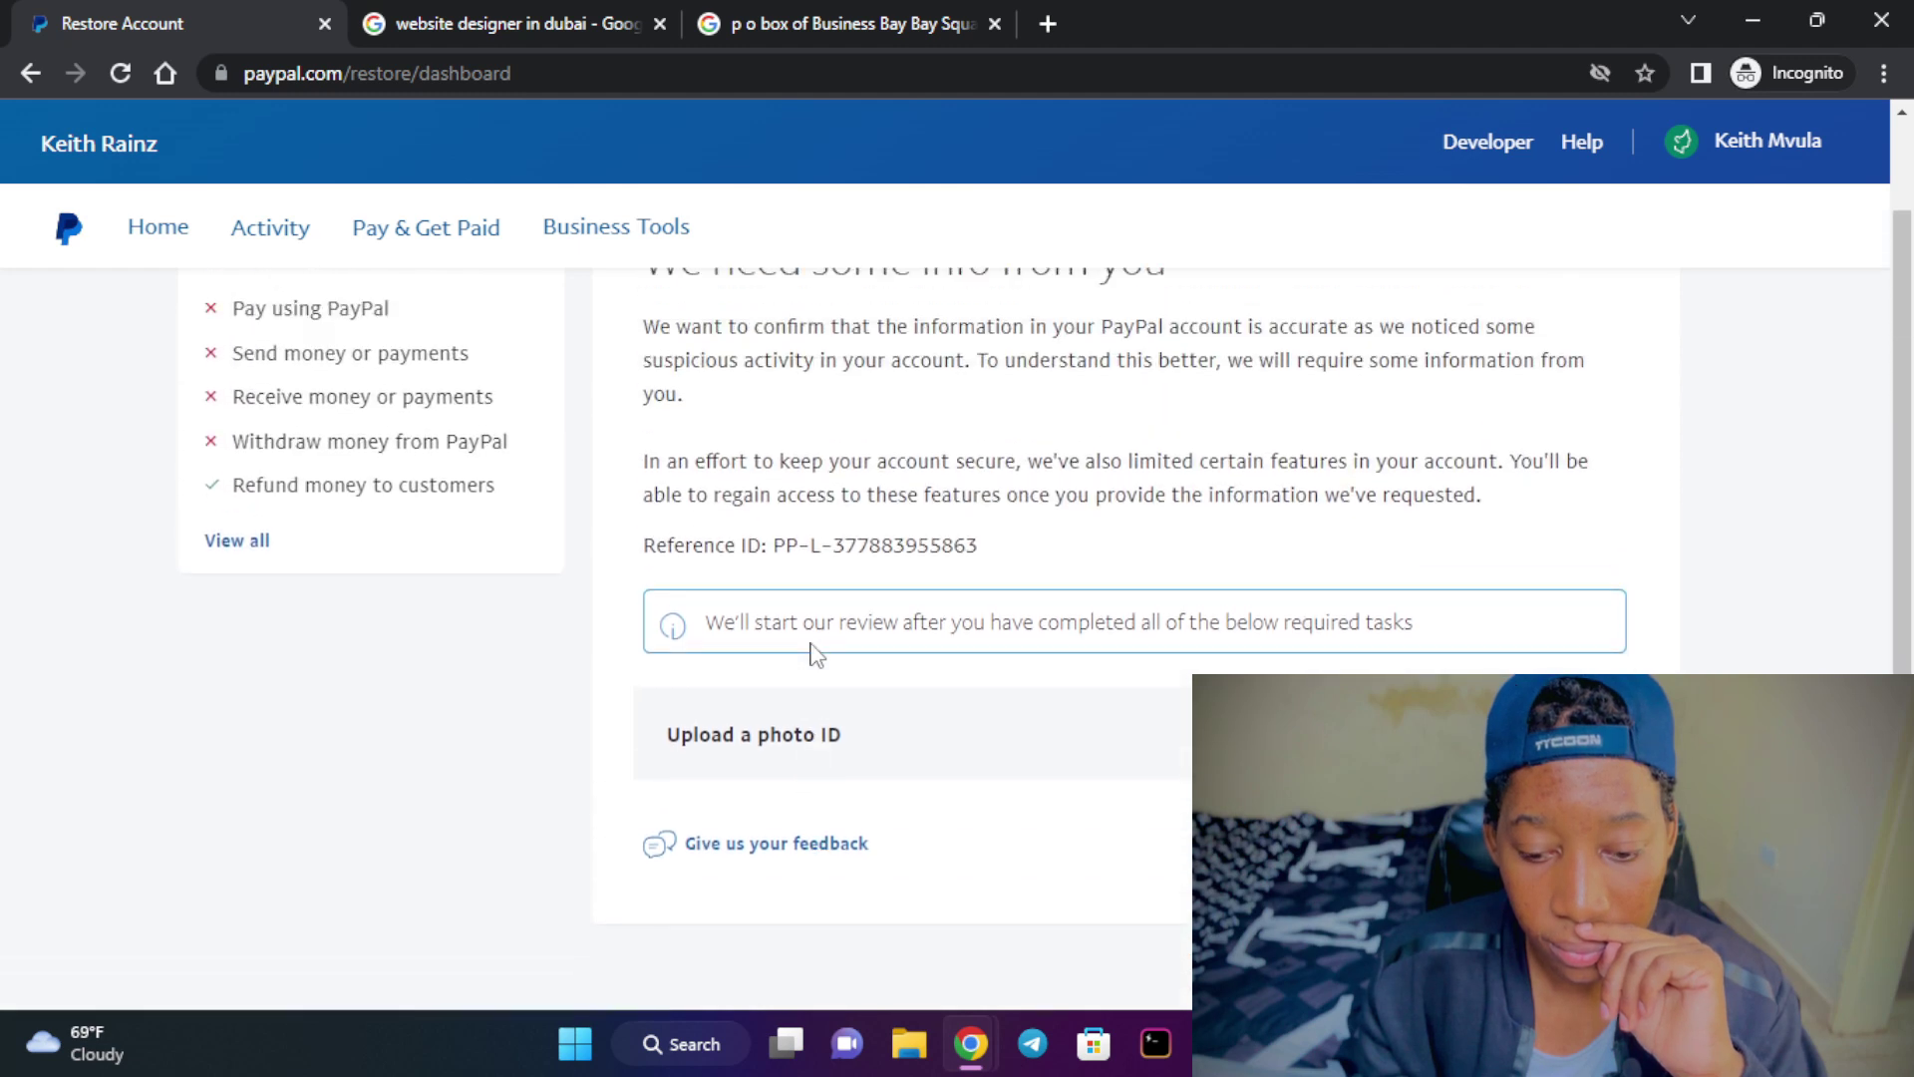
scroll(816, 655, "up", 2)
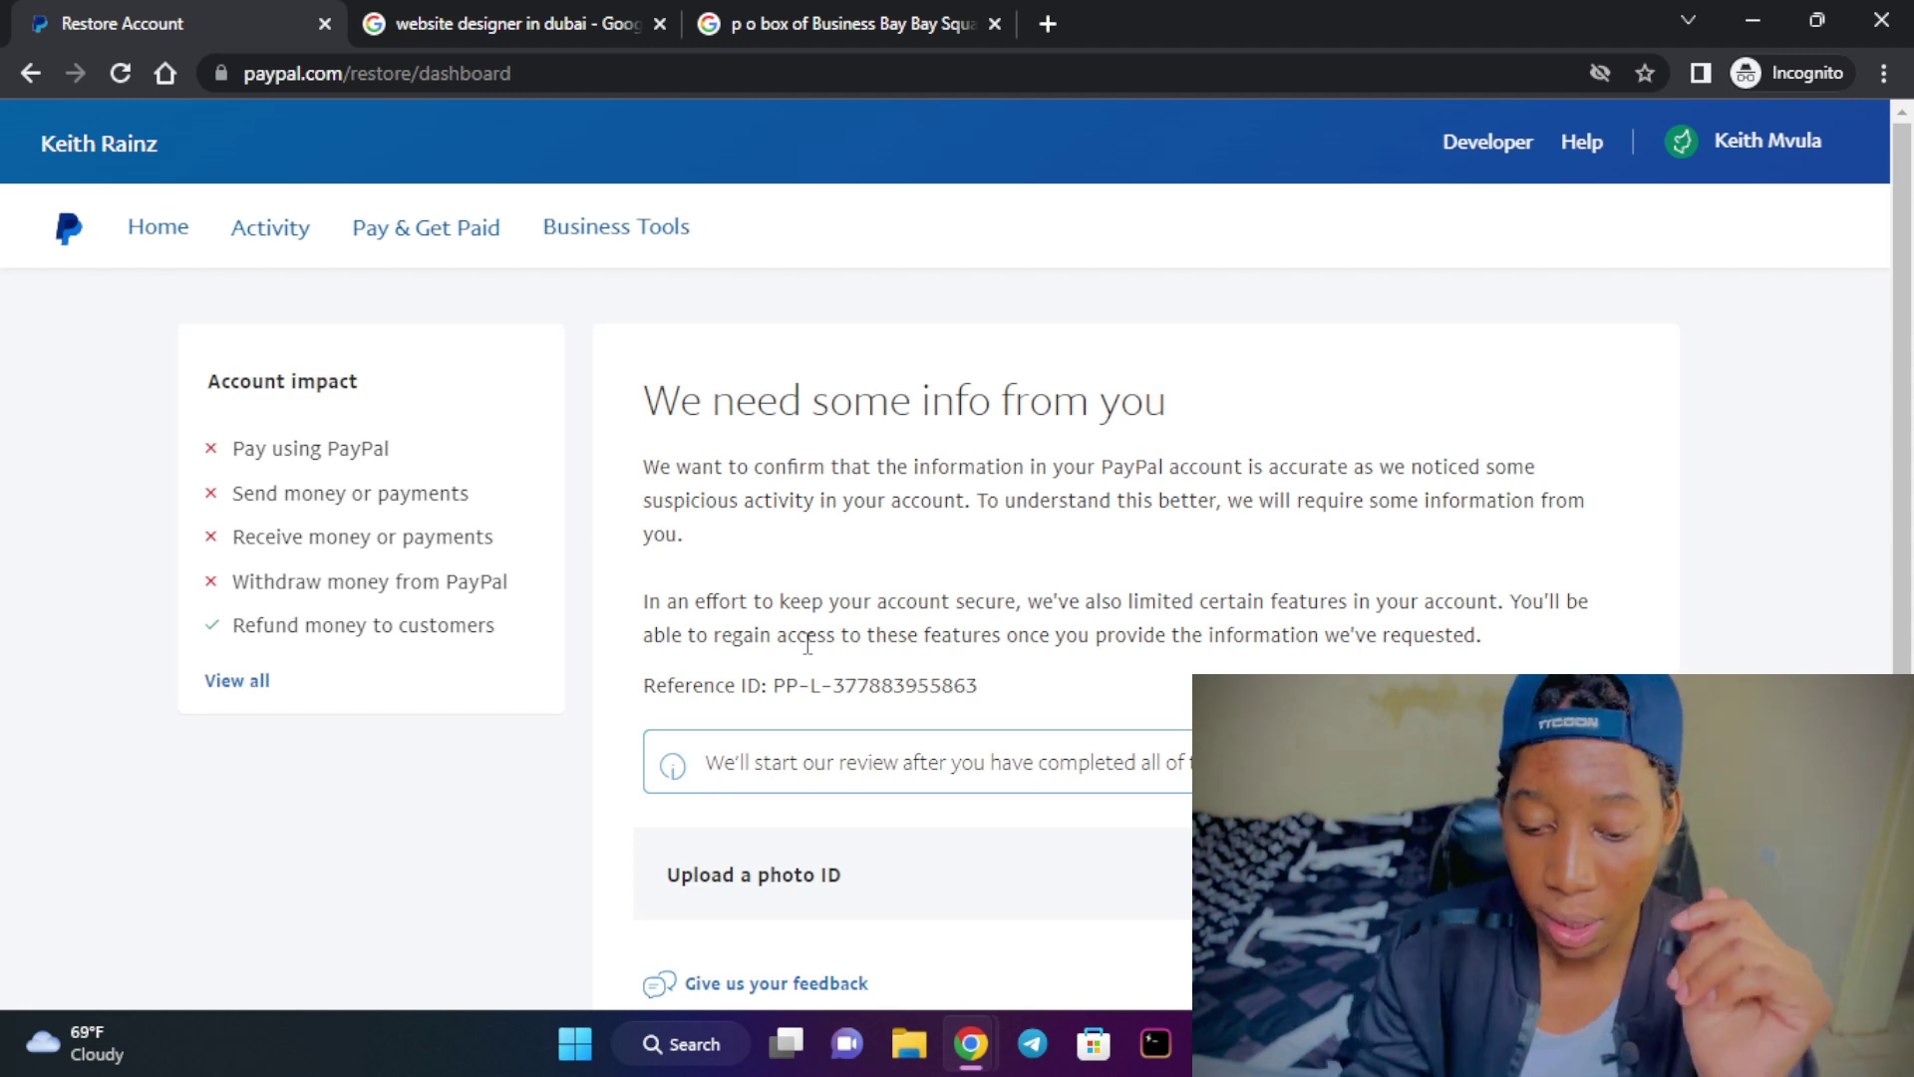
scroll(807, 643, "down", 1)
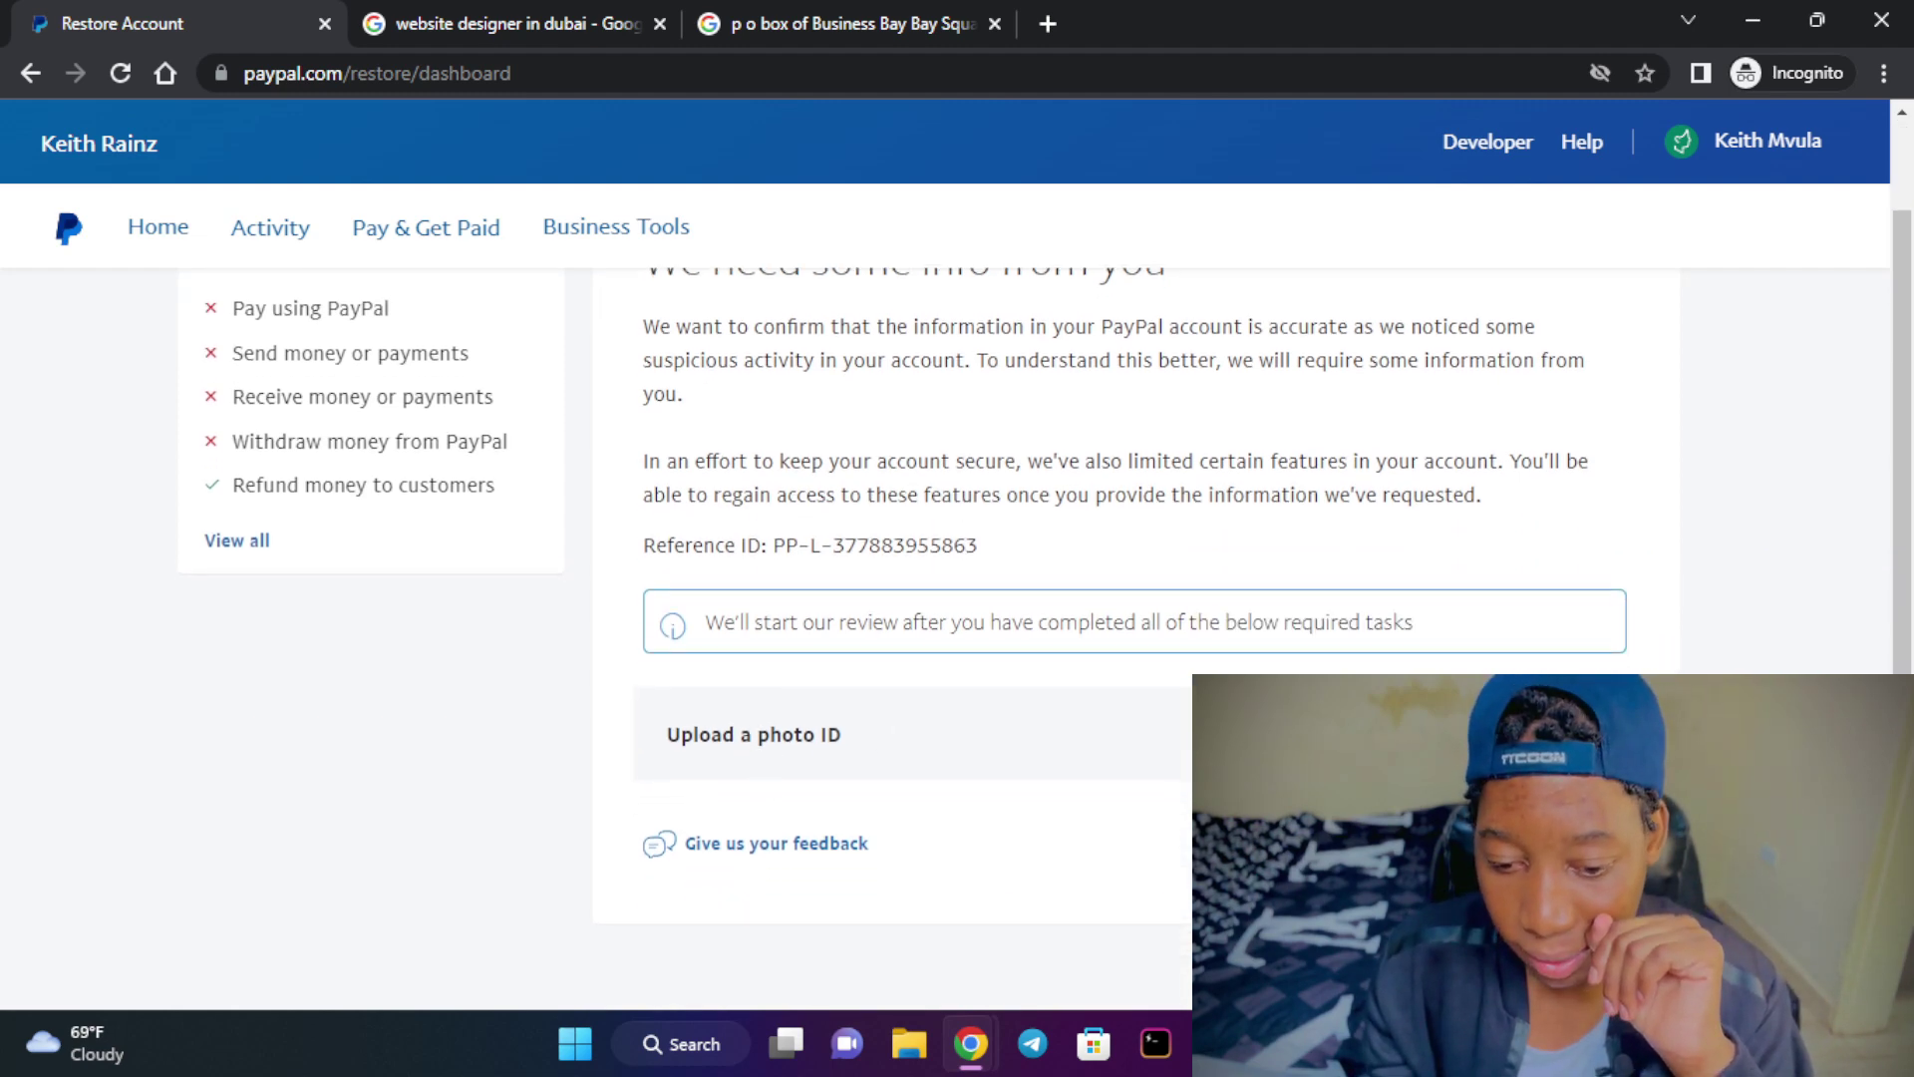
left_click(755, 734)
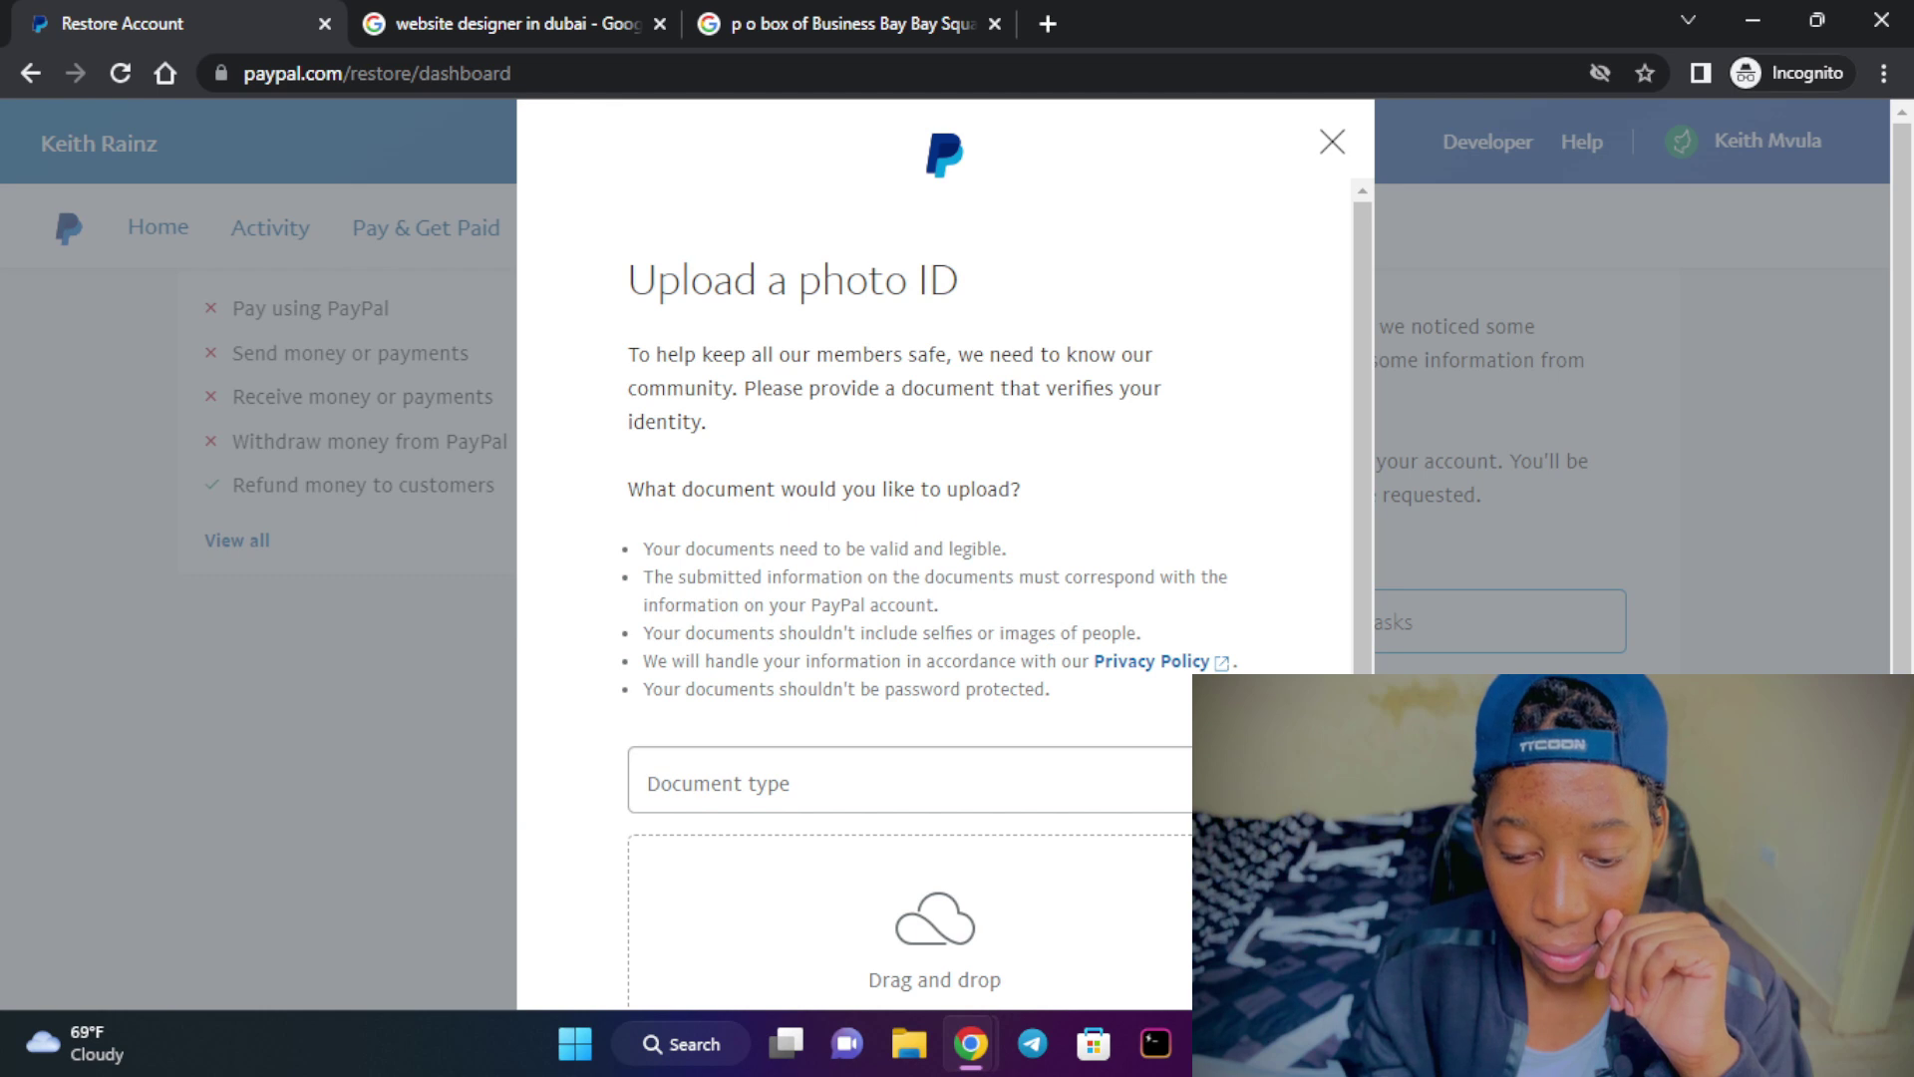
Select Driver's License as the document type and open a file picker on Downloads.
scroll(886, 698, "down", 2)
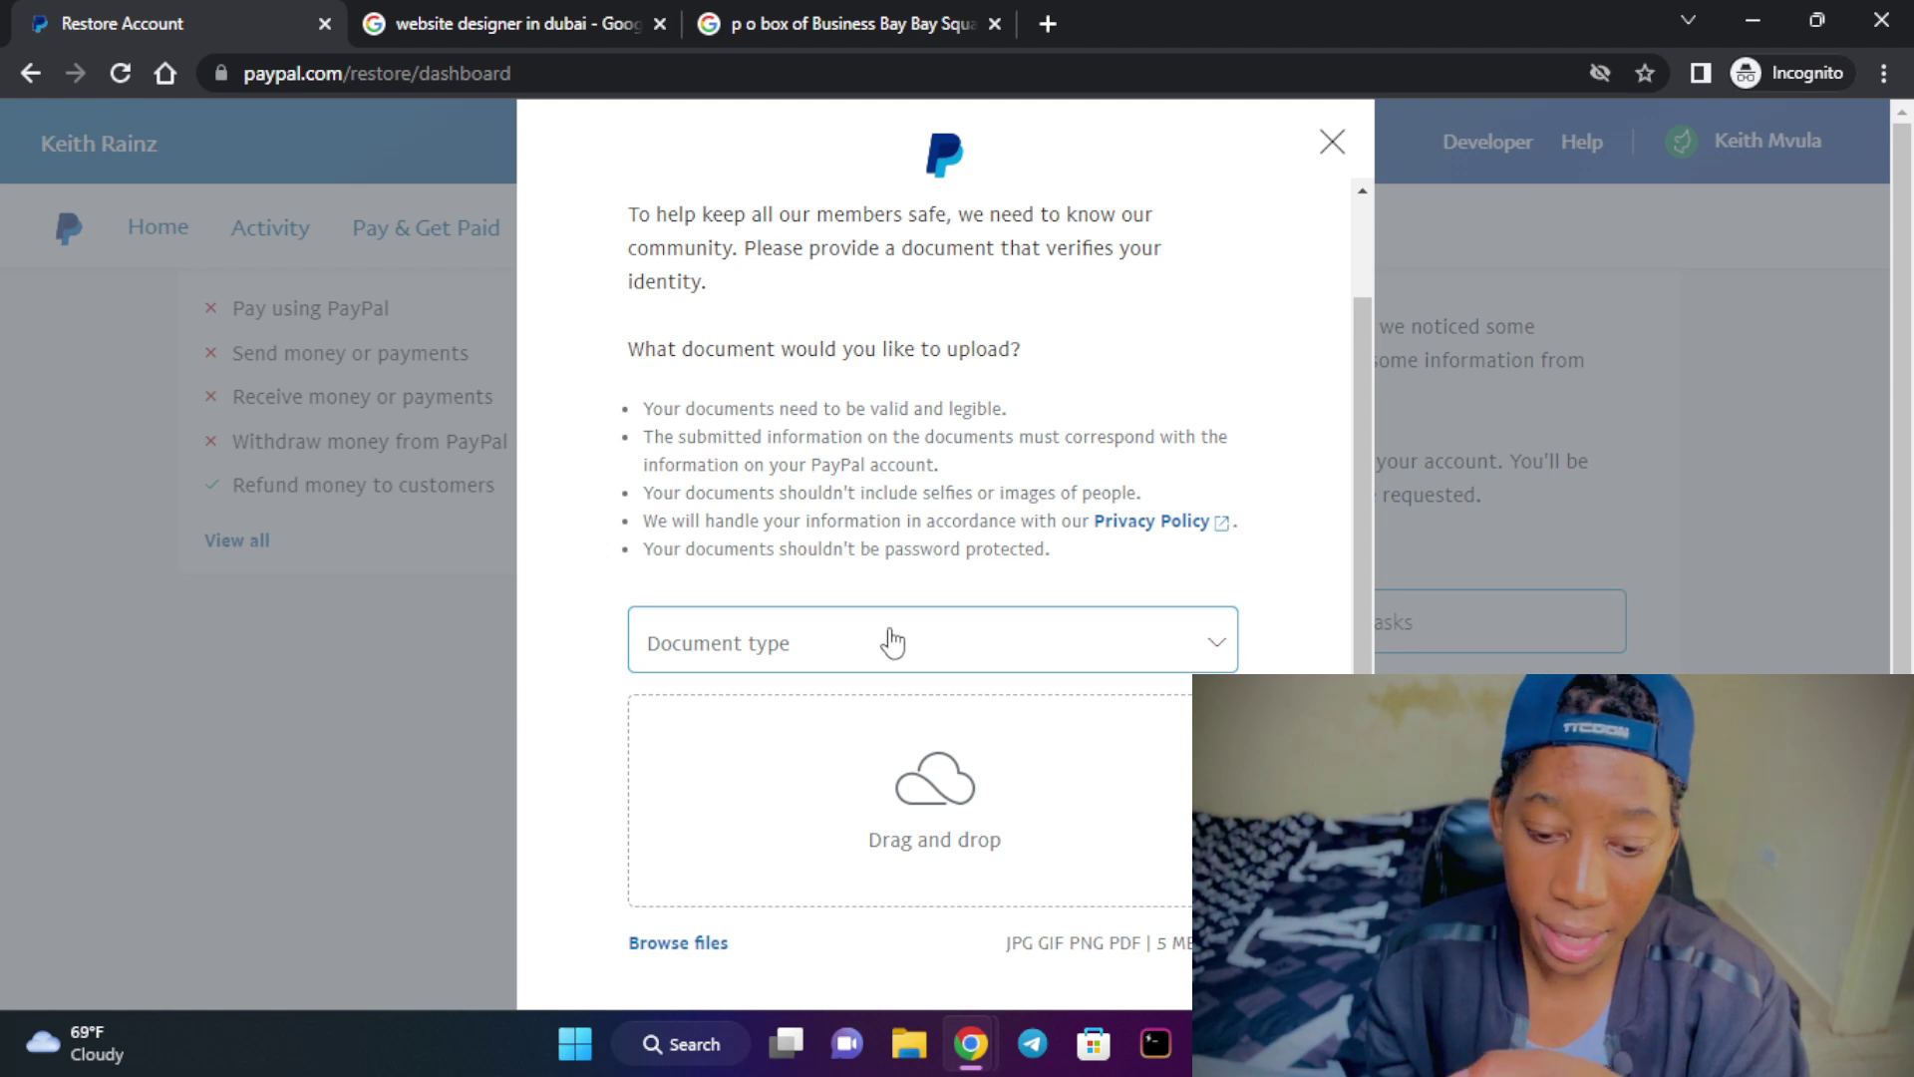
left_click(790, 657)
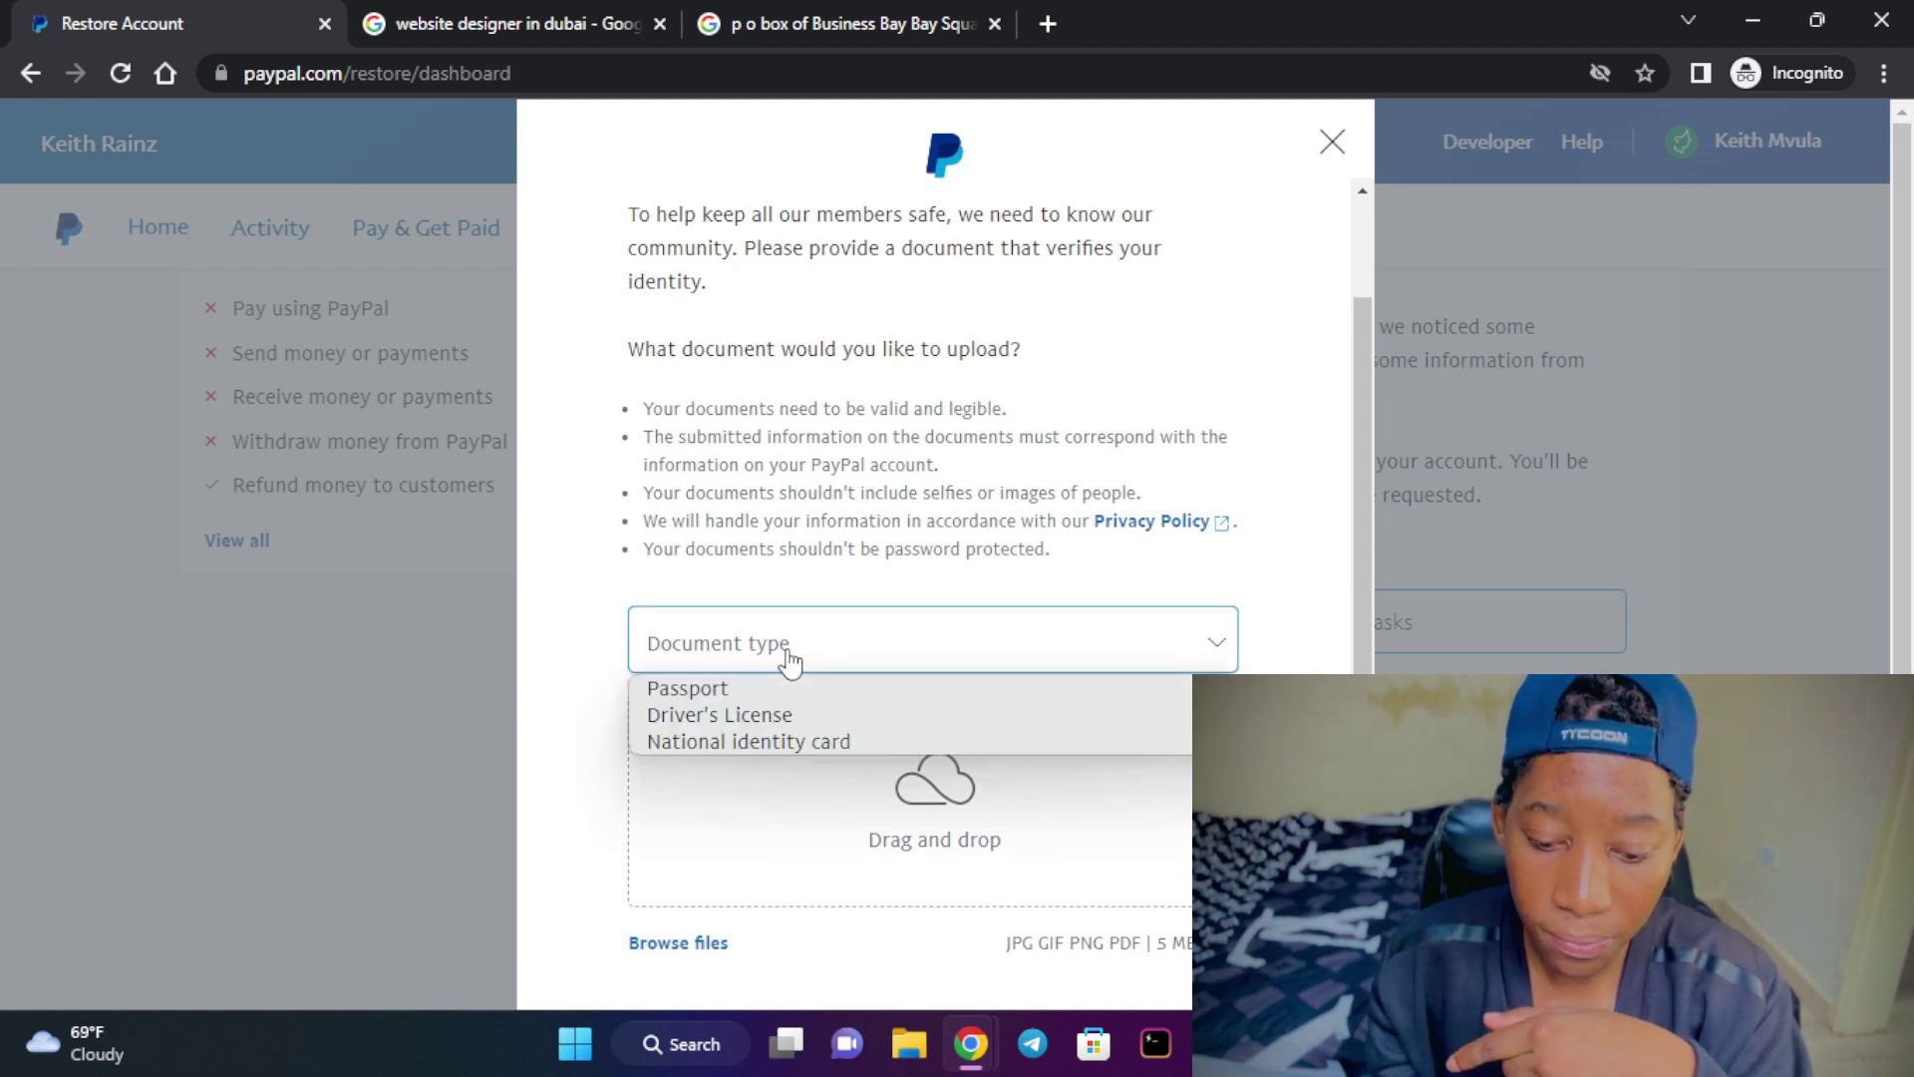
left_click(753, 714)
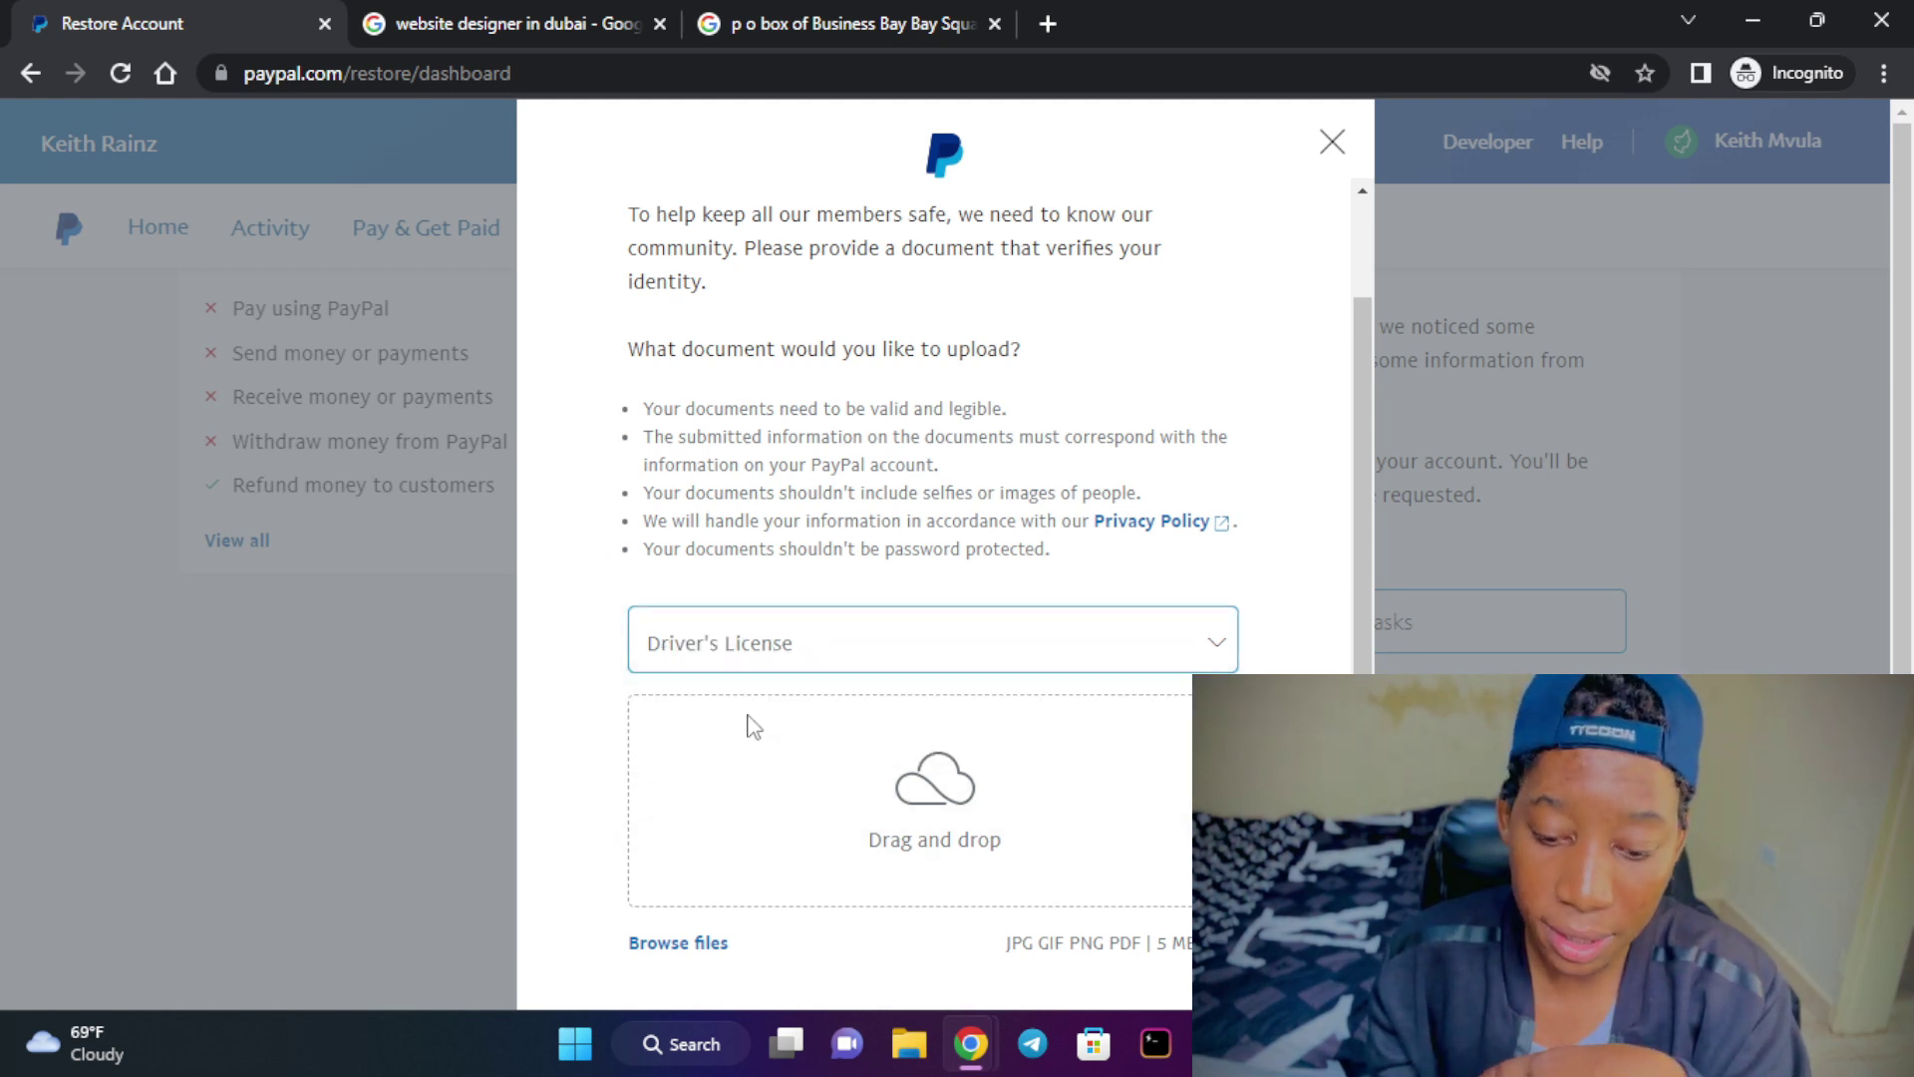
scroll(876, 512, "down", 2)
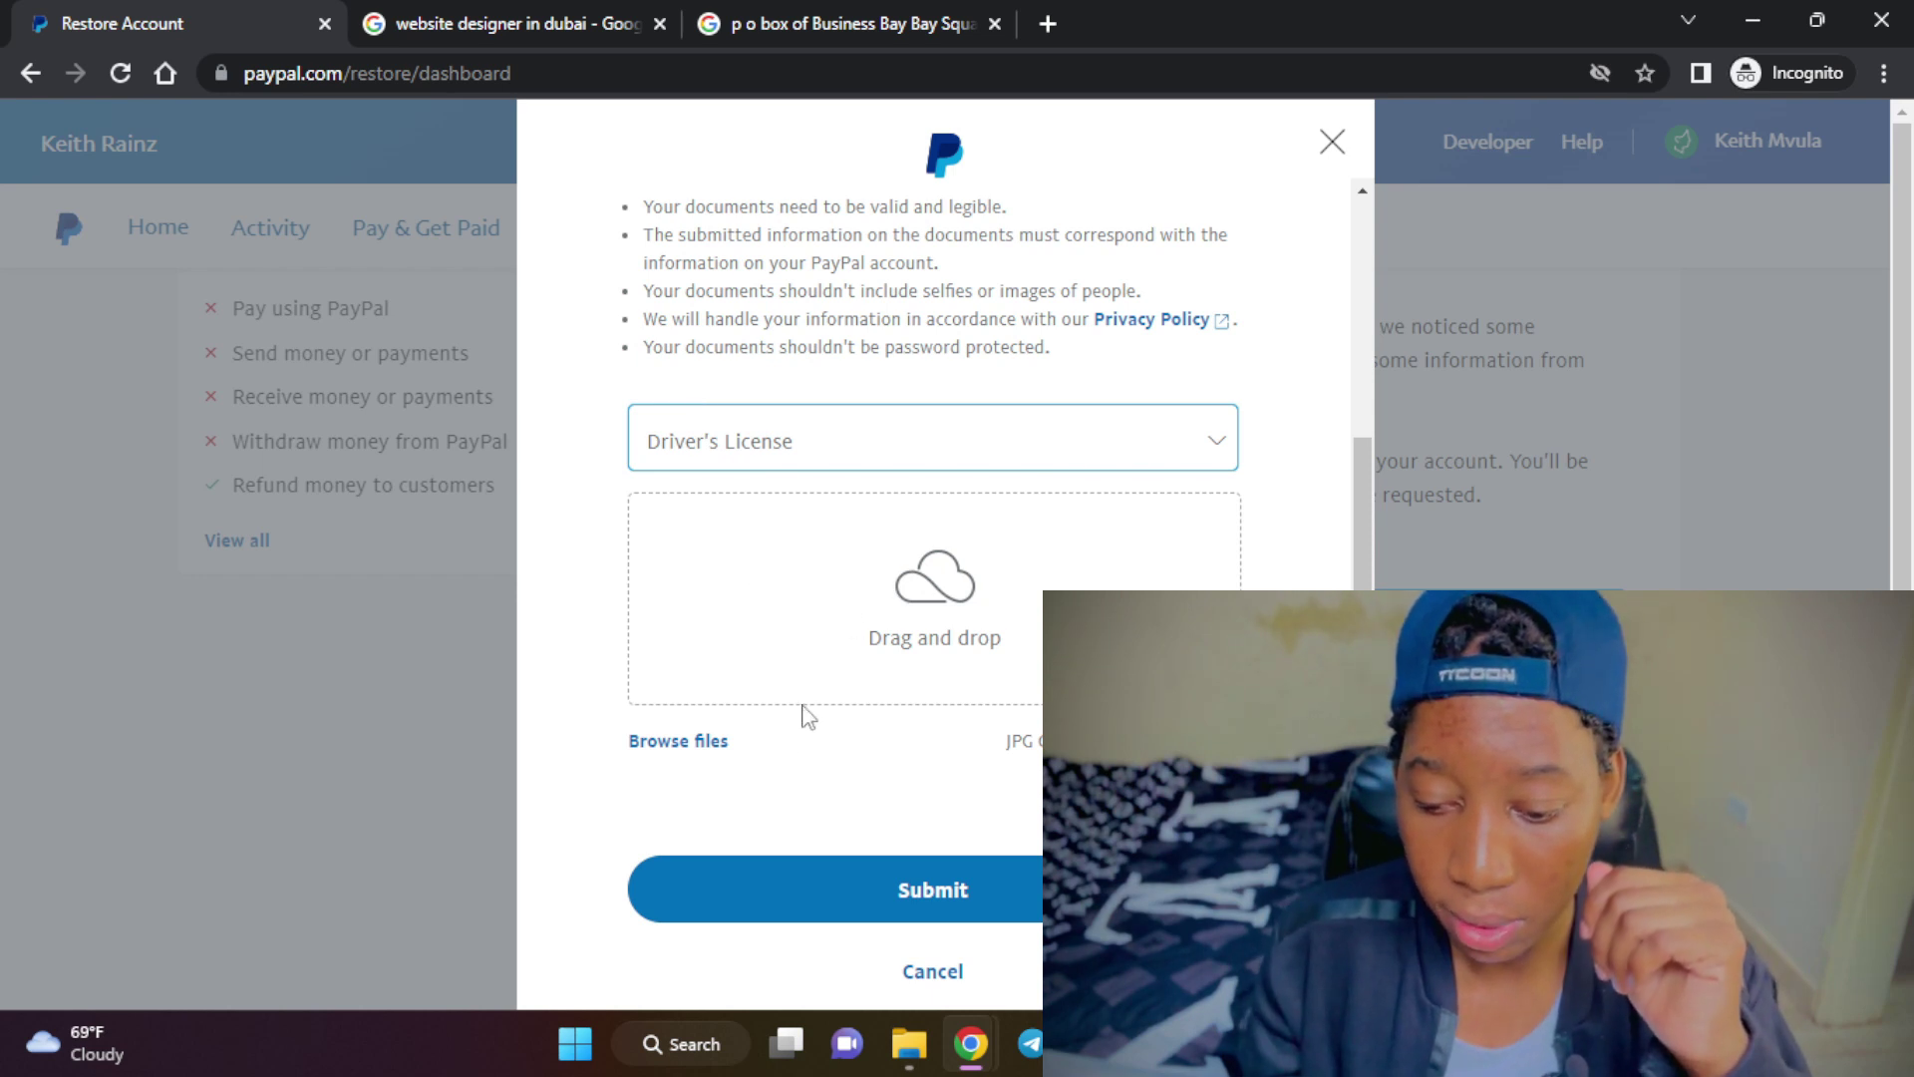
left_click(909, 650)
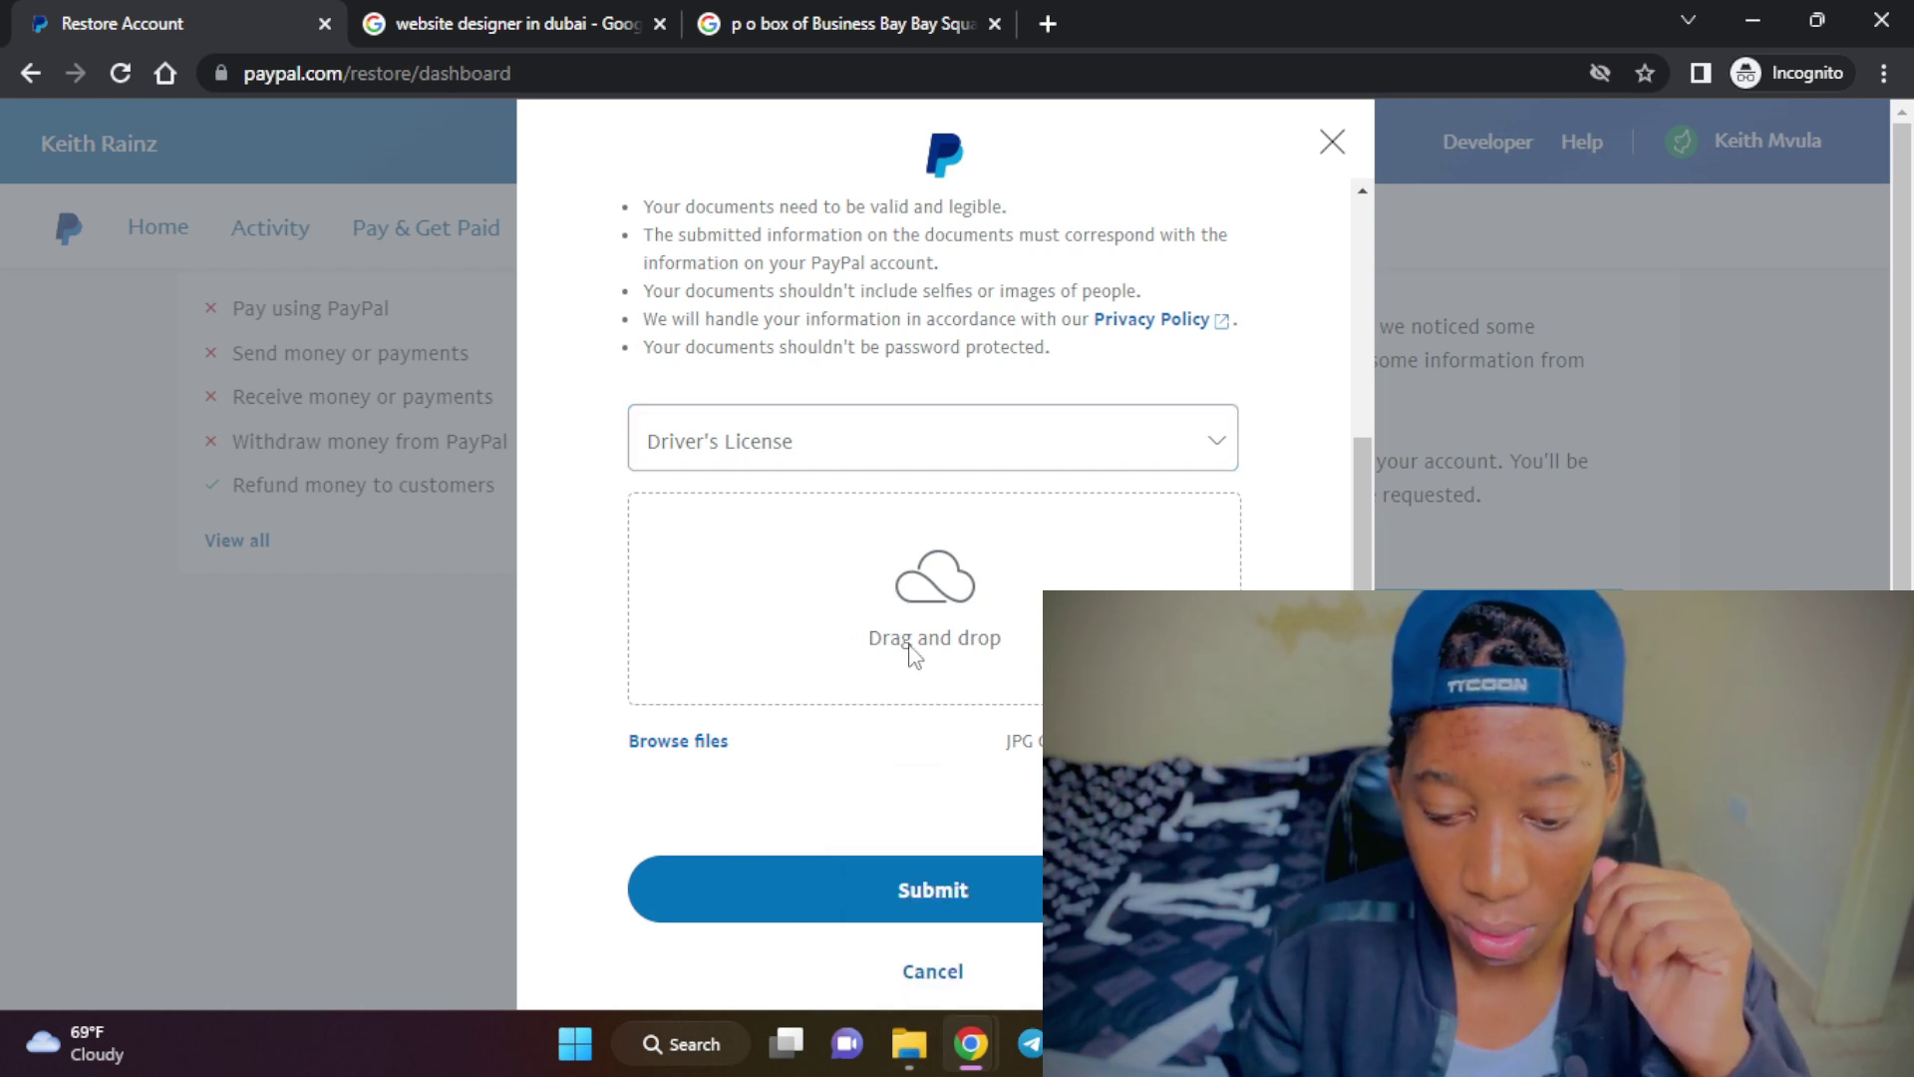
left_click(683, 752)
Attach front.jpg and back.jpg as the driver's license front and back images.
left_click(313, 269)
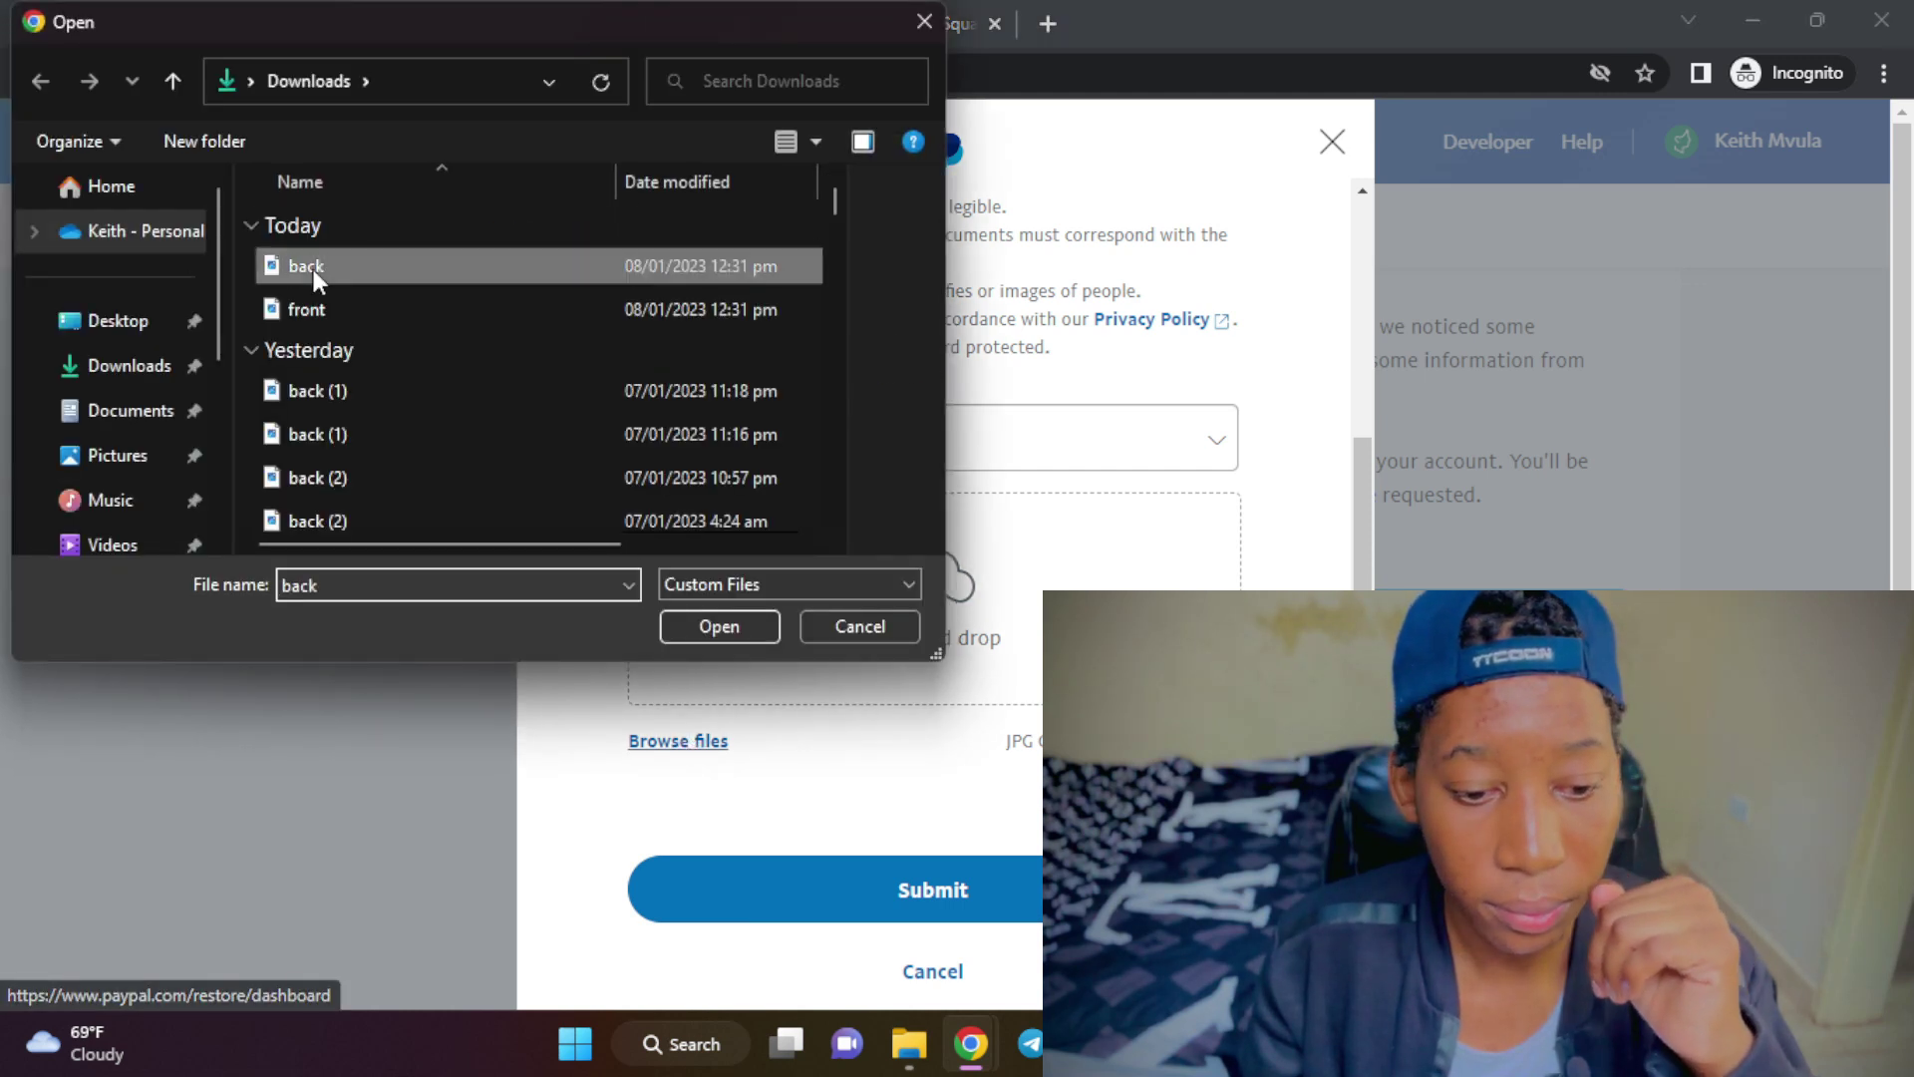
left_click(335, 307)
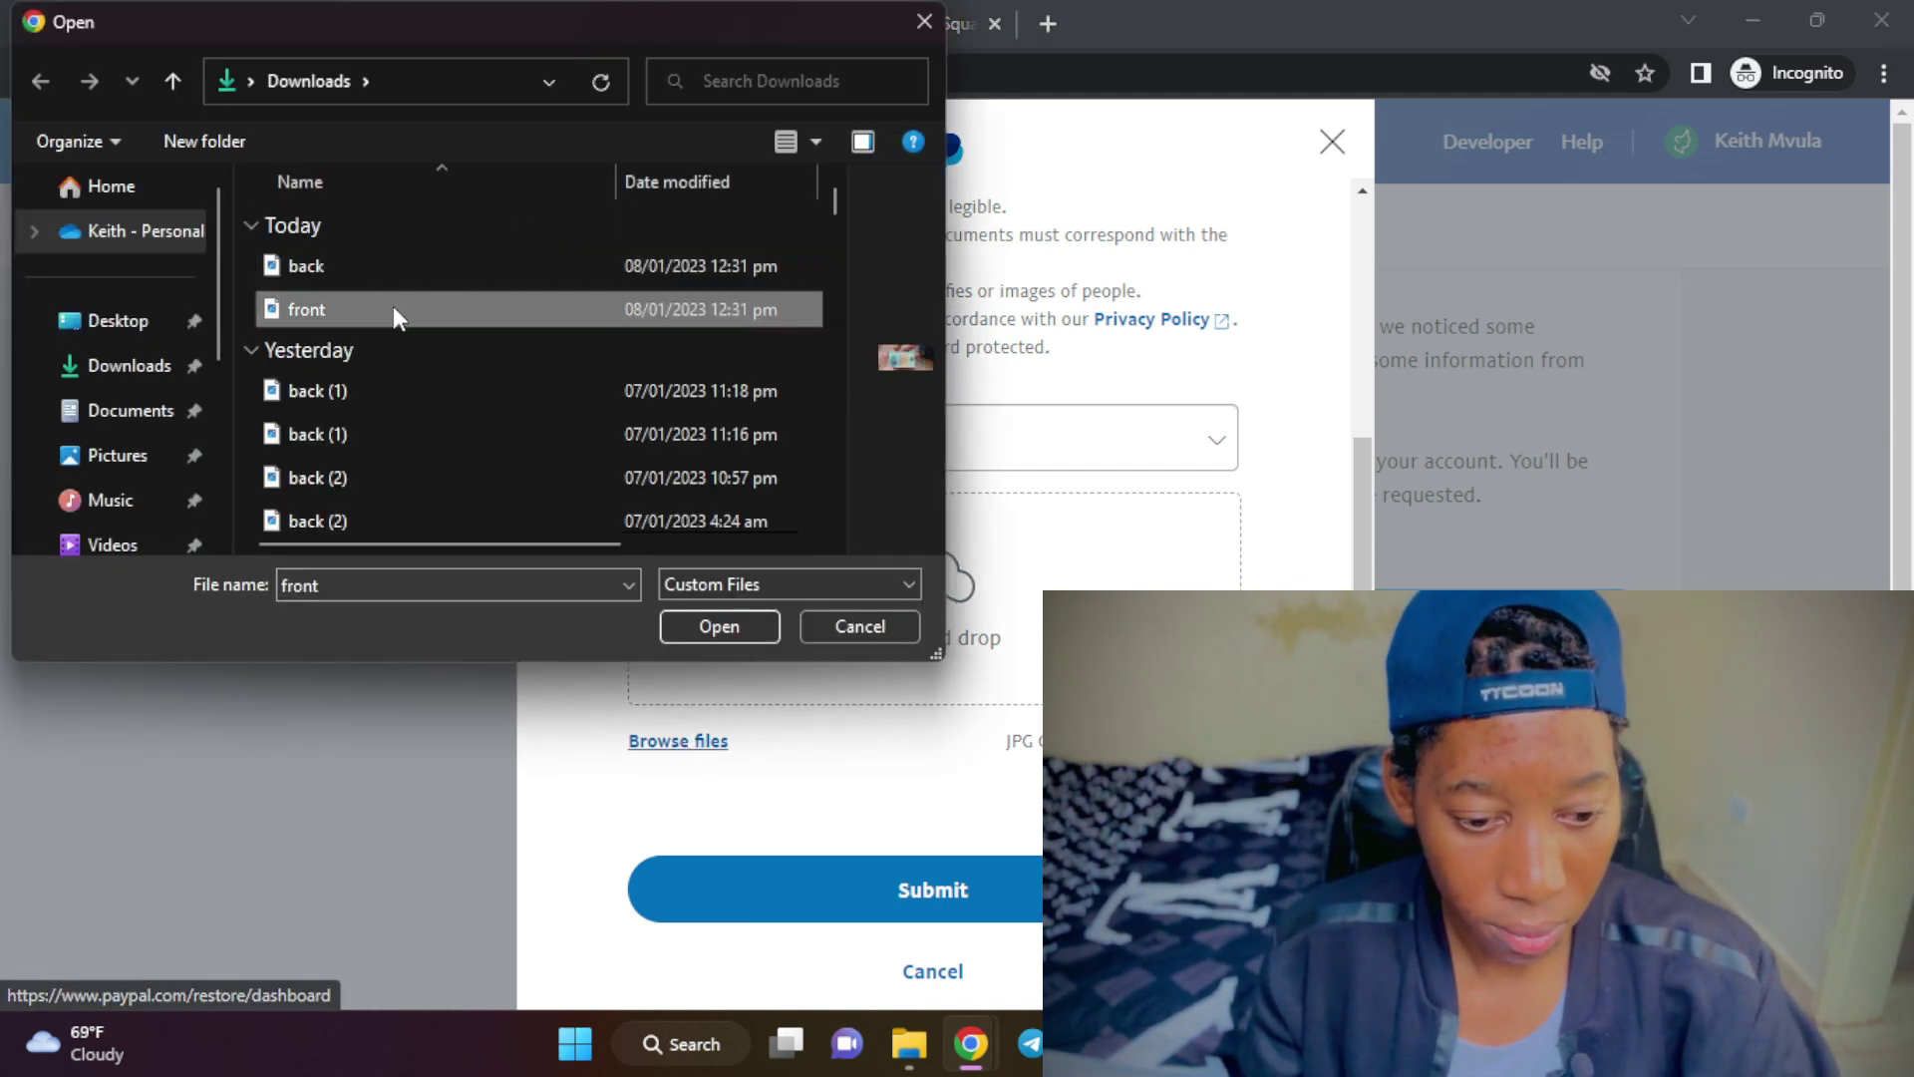
left_click(720, 628)
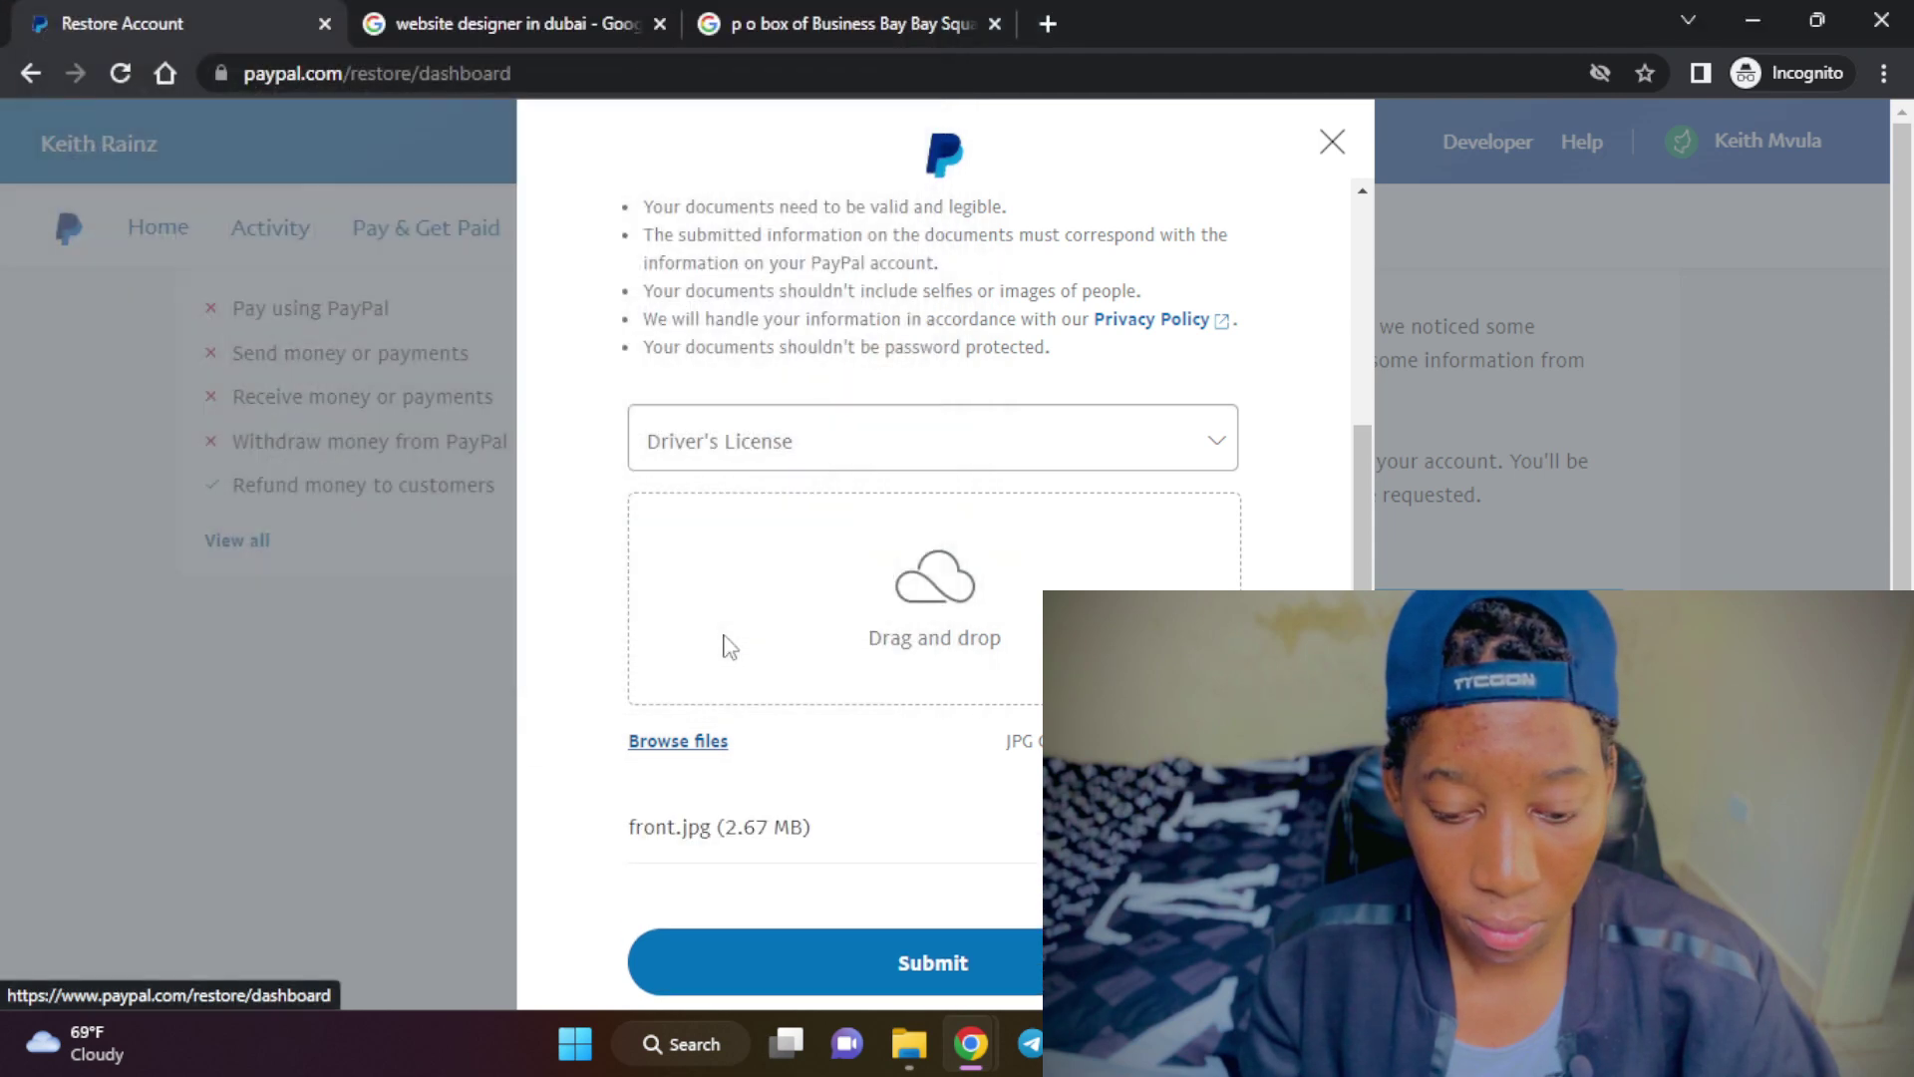
left_click(692, 744)
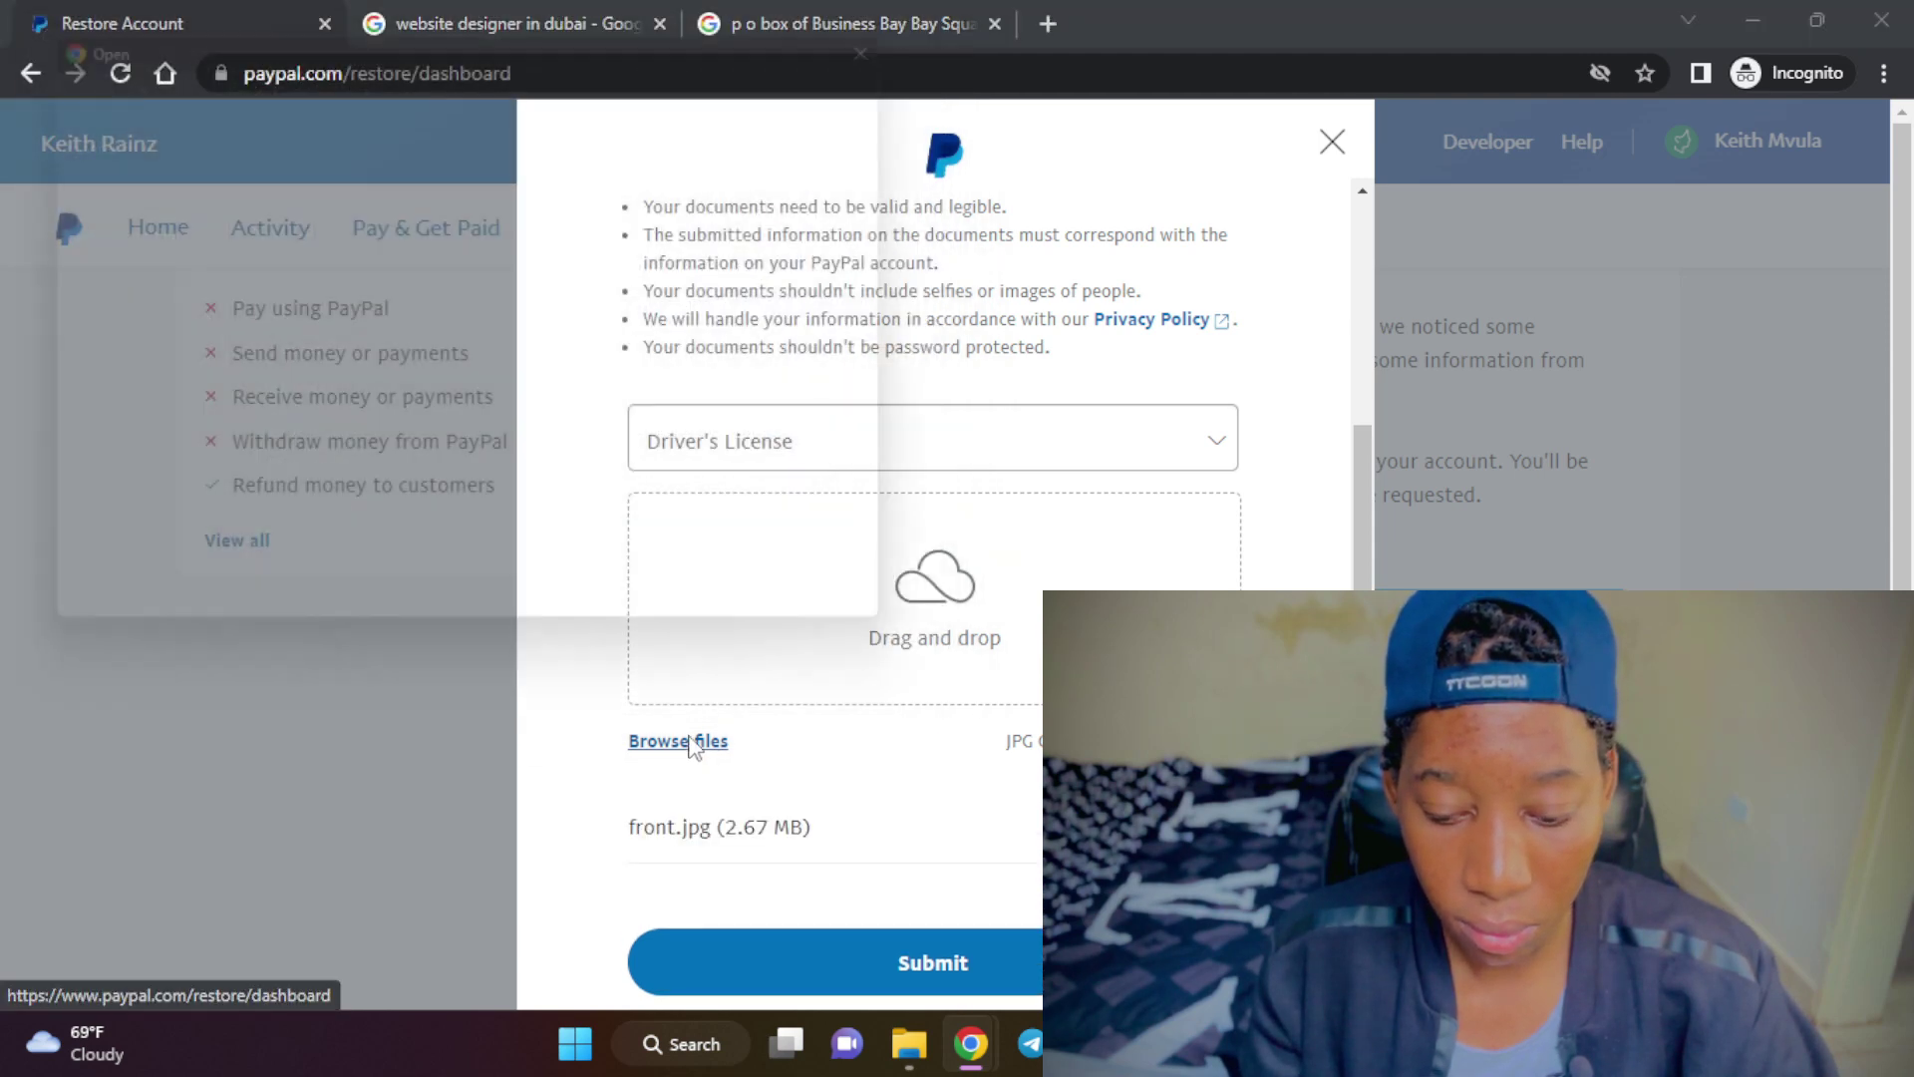
left_click(321, 269)
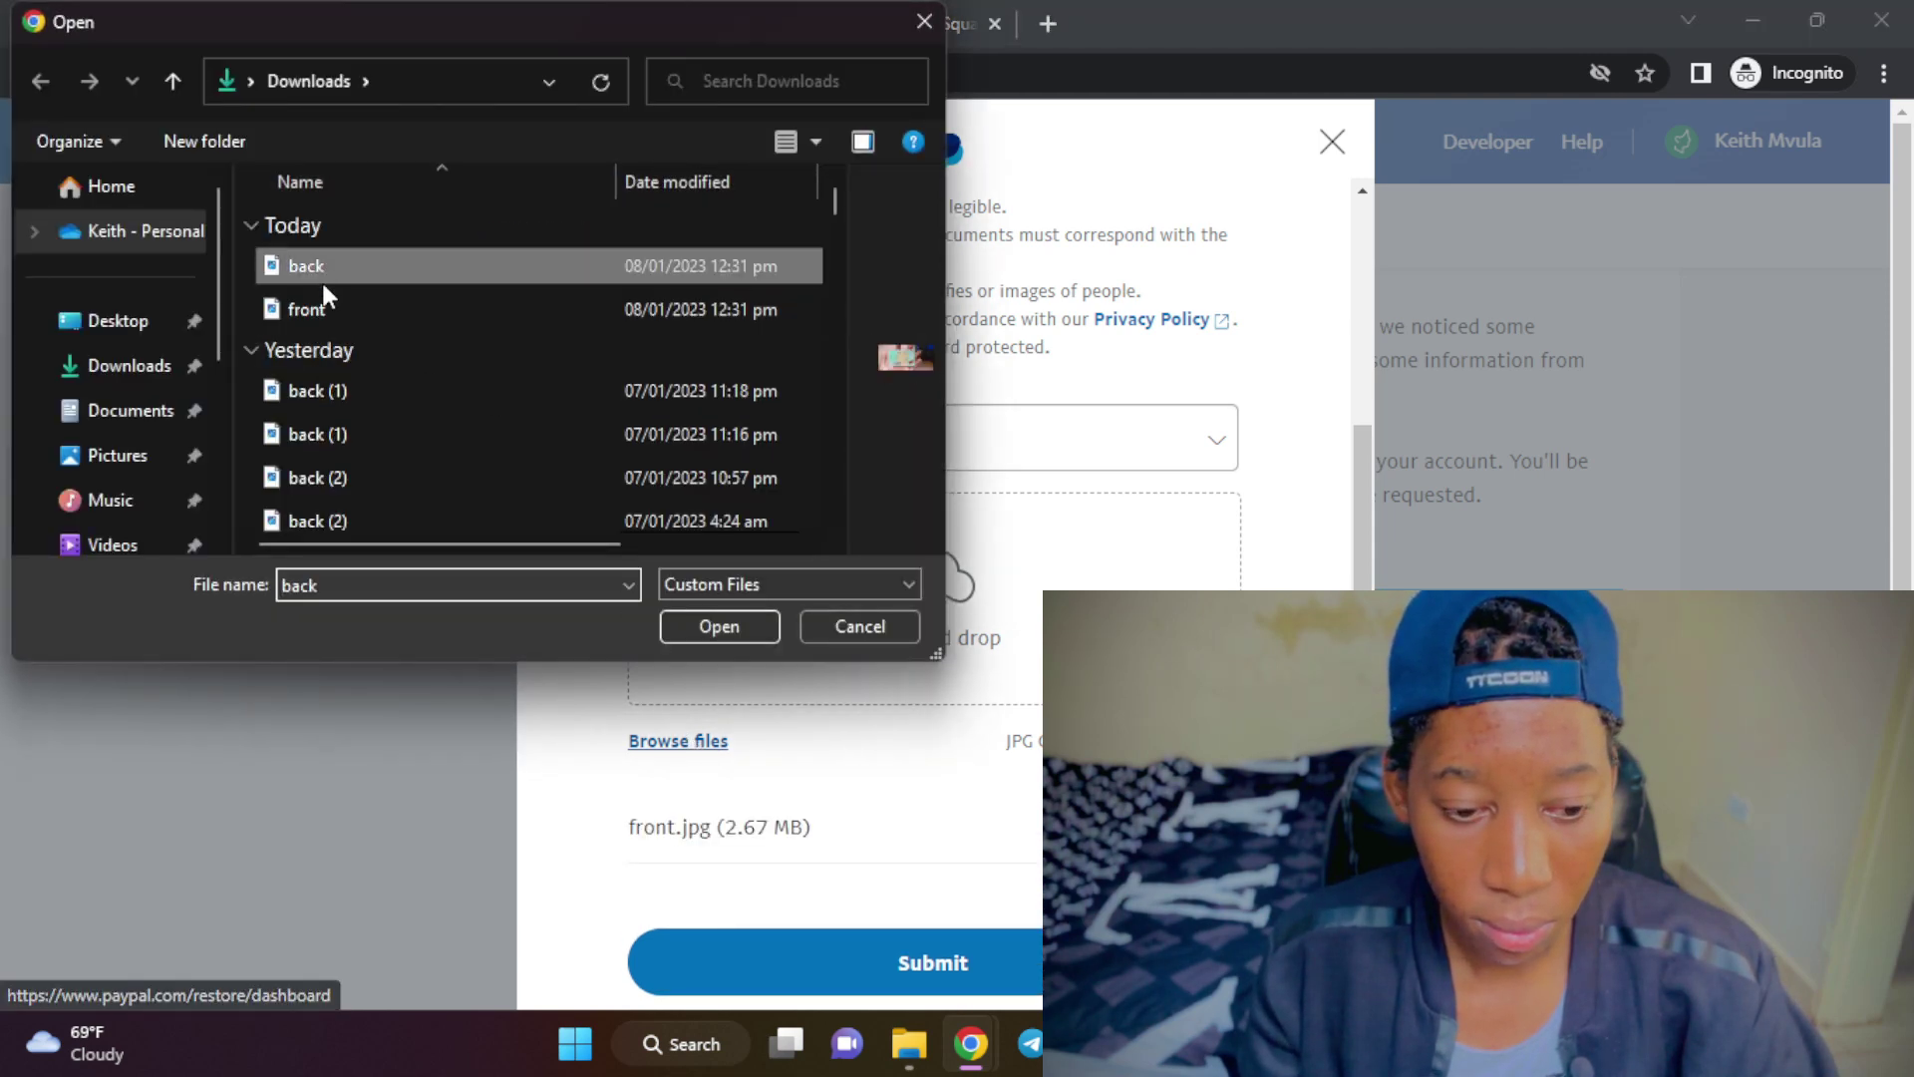
left_click(687, 627)
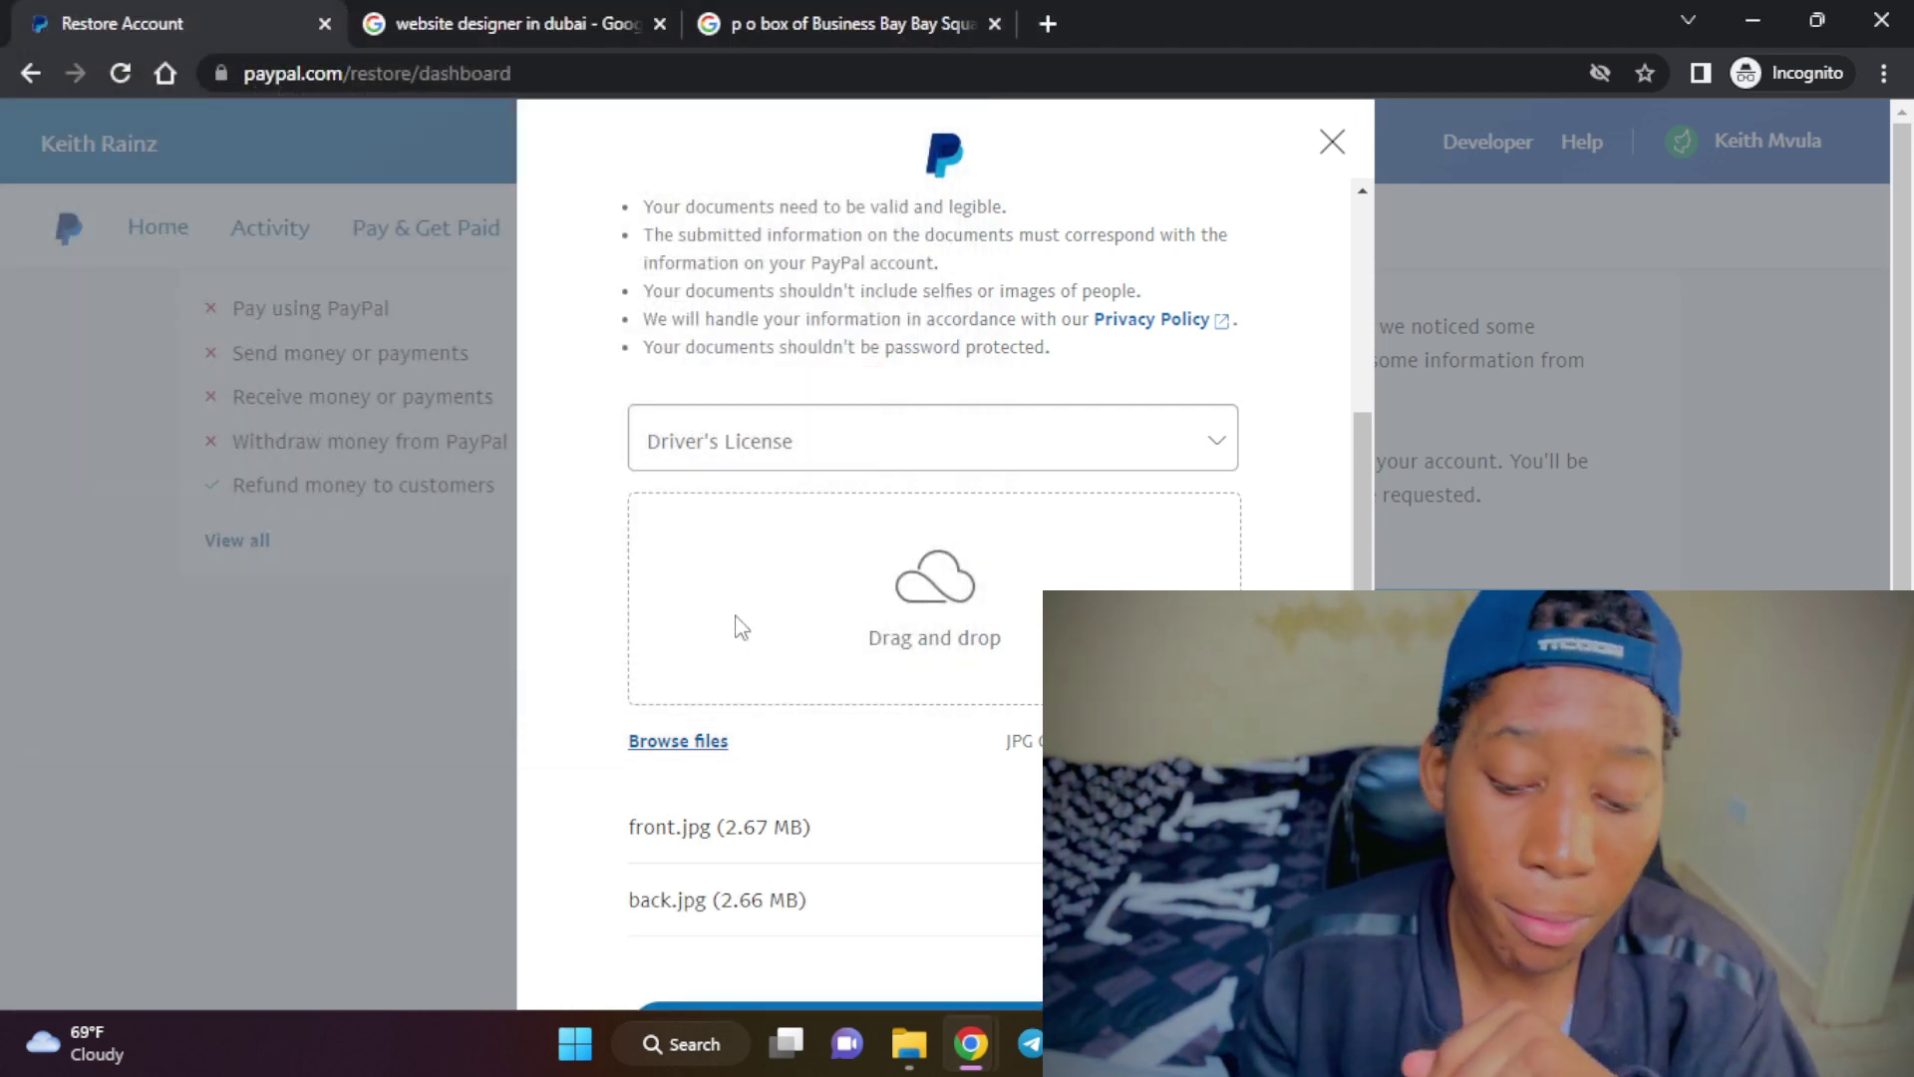
Check the Upload a photo ID form and submit the driver's license photos for review.
scroll(884, 664, "down", 2)
scroll(884, 665, "up", 5)
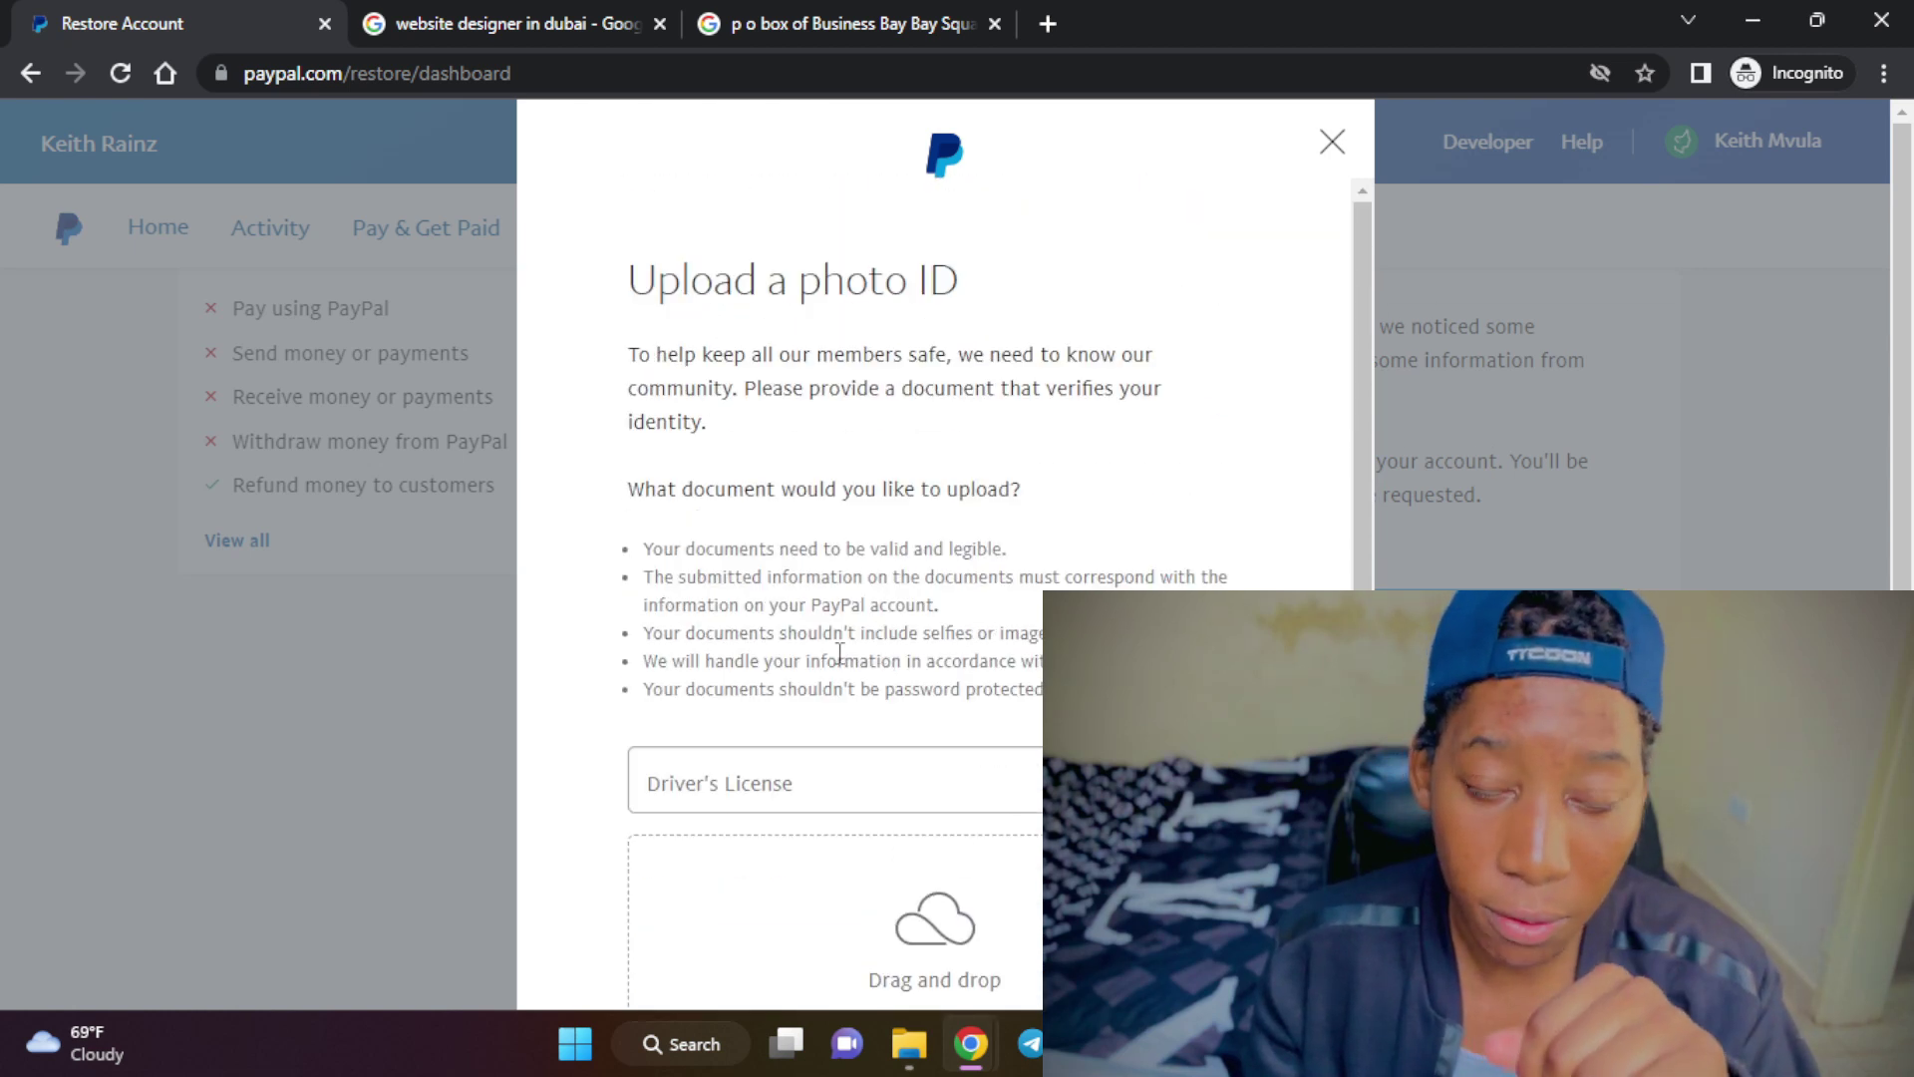
scroll(840, 653, "down", 4)
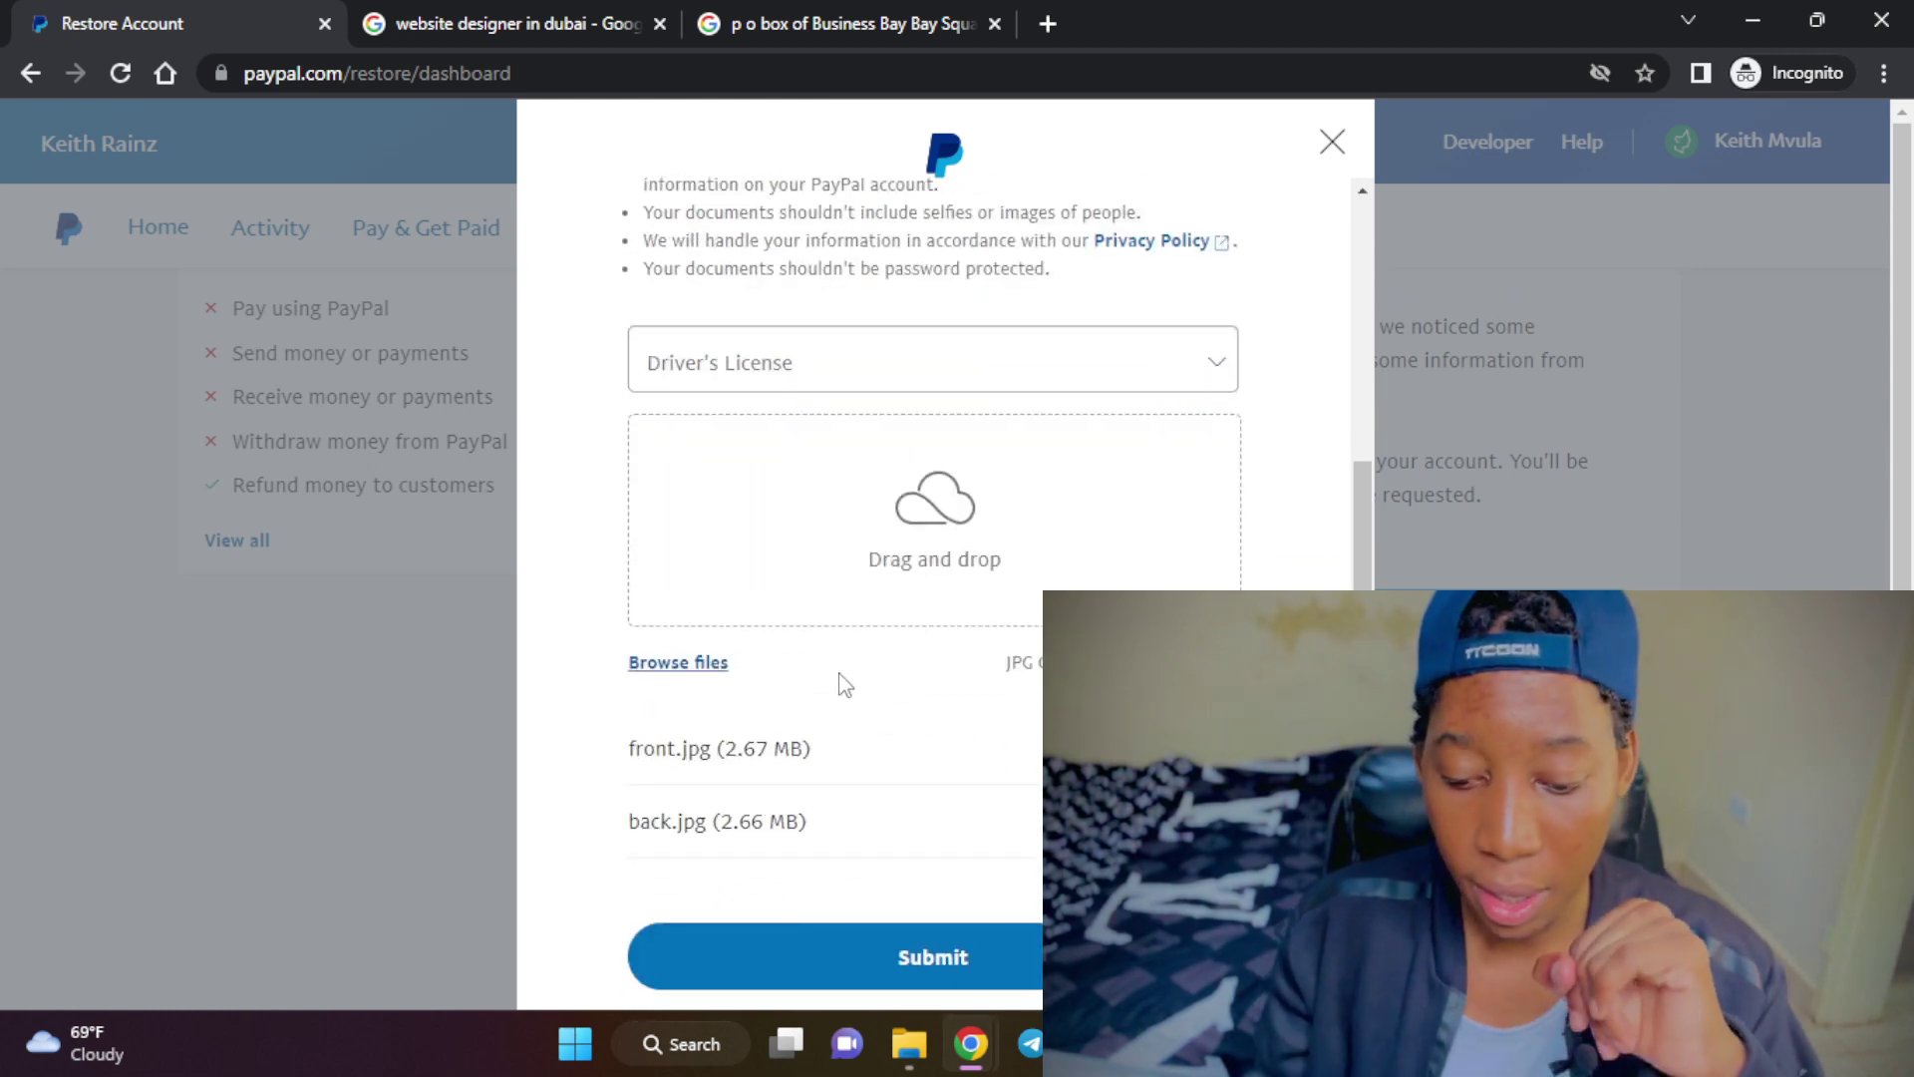
left_click(955, 971)
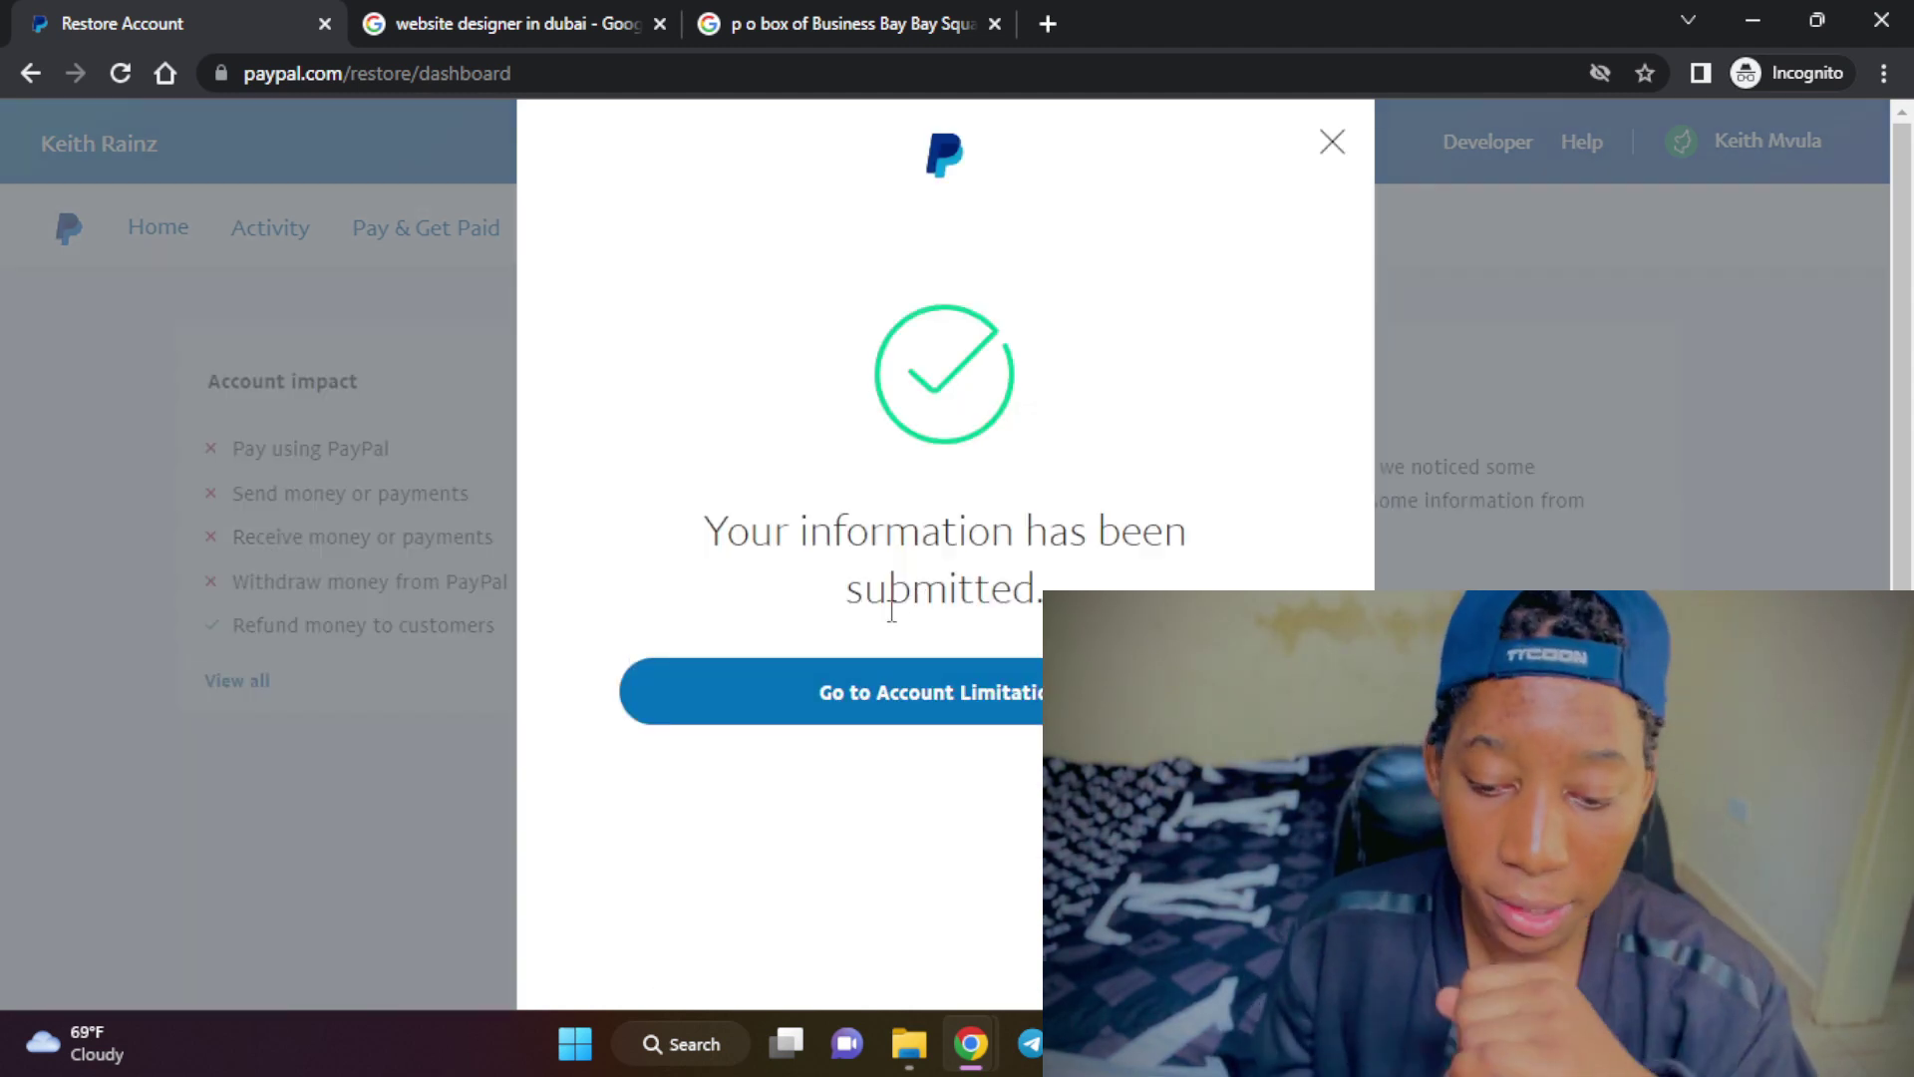
Via Account Limitations, request a confirmation email for the unconfirmed primary email address.
left_click(865, 694)
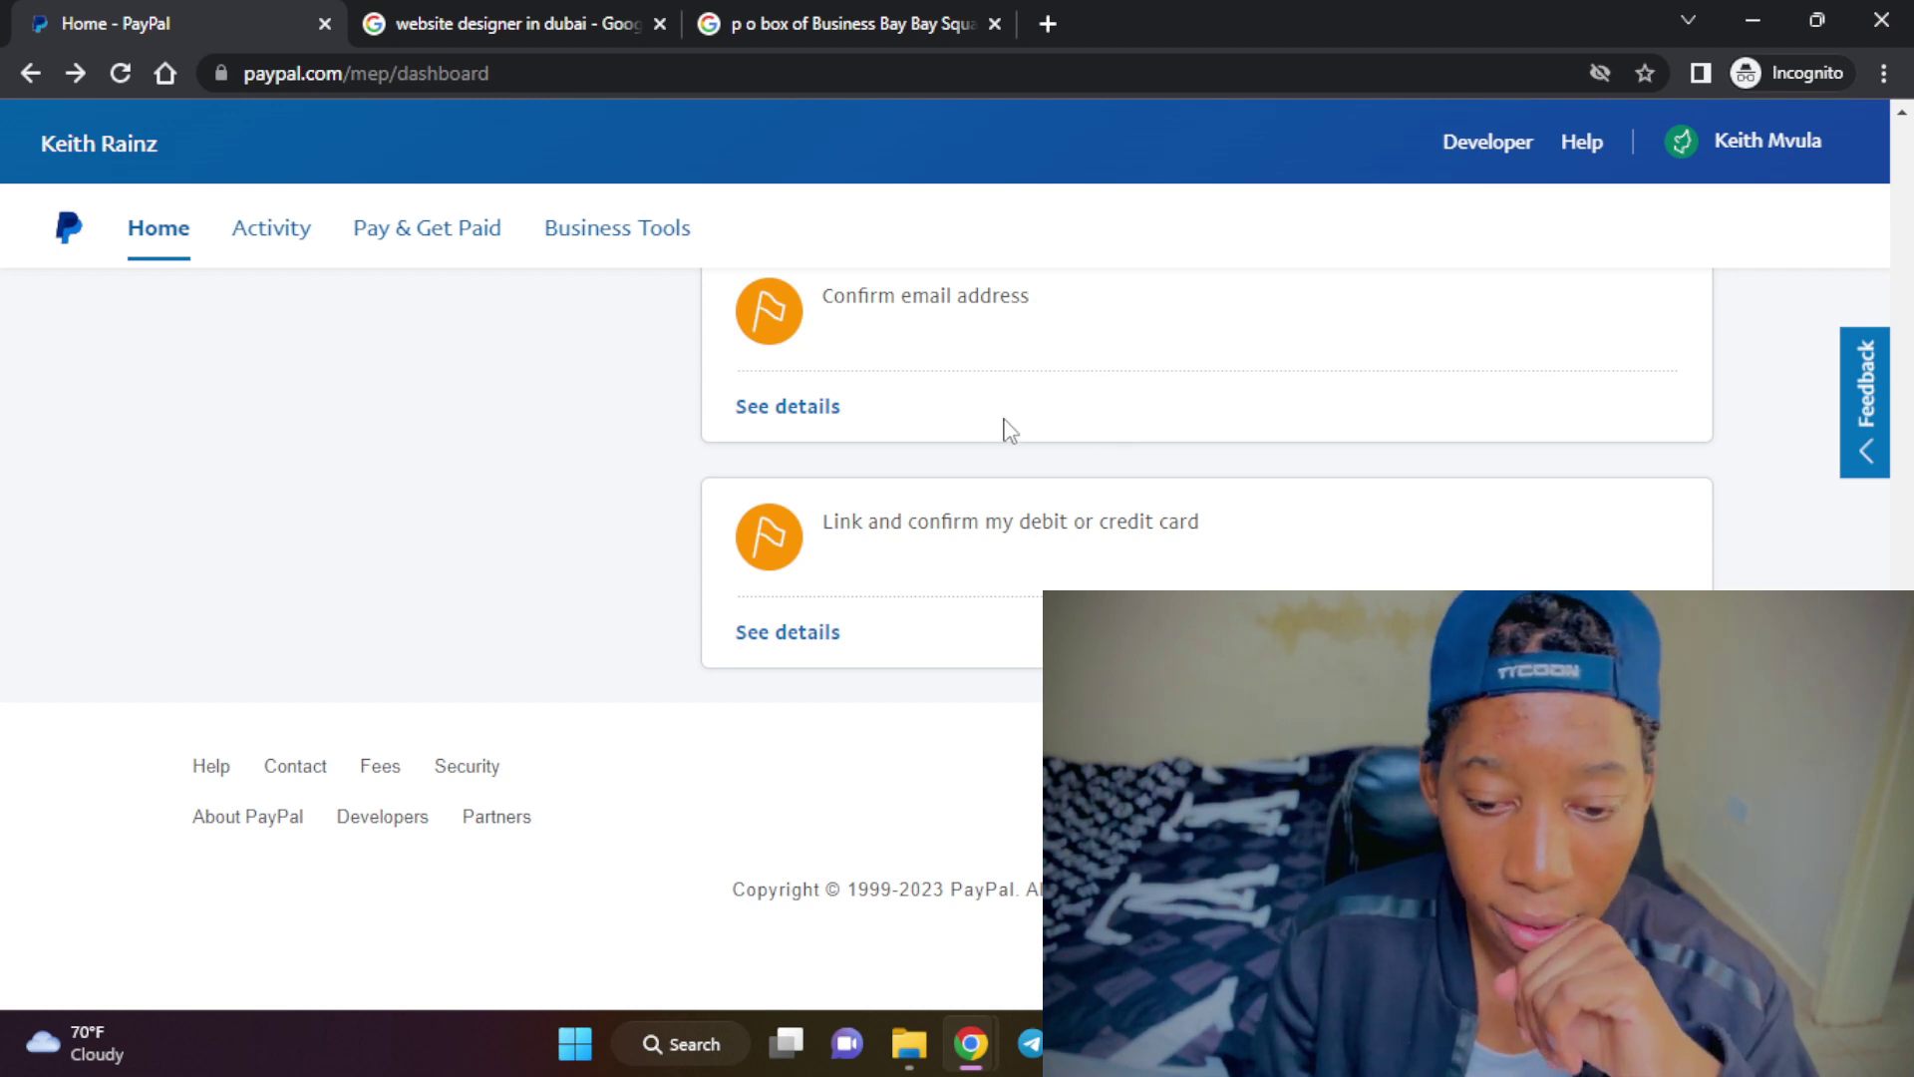
left_click(794, 422)
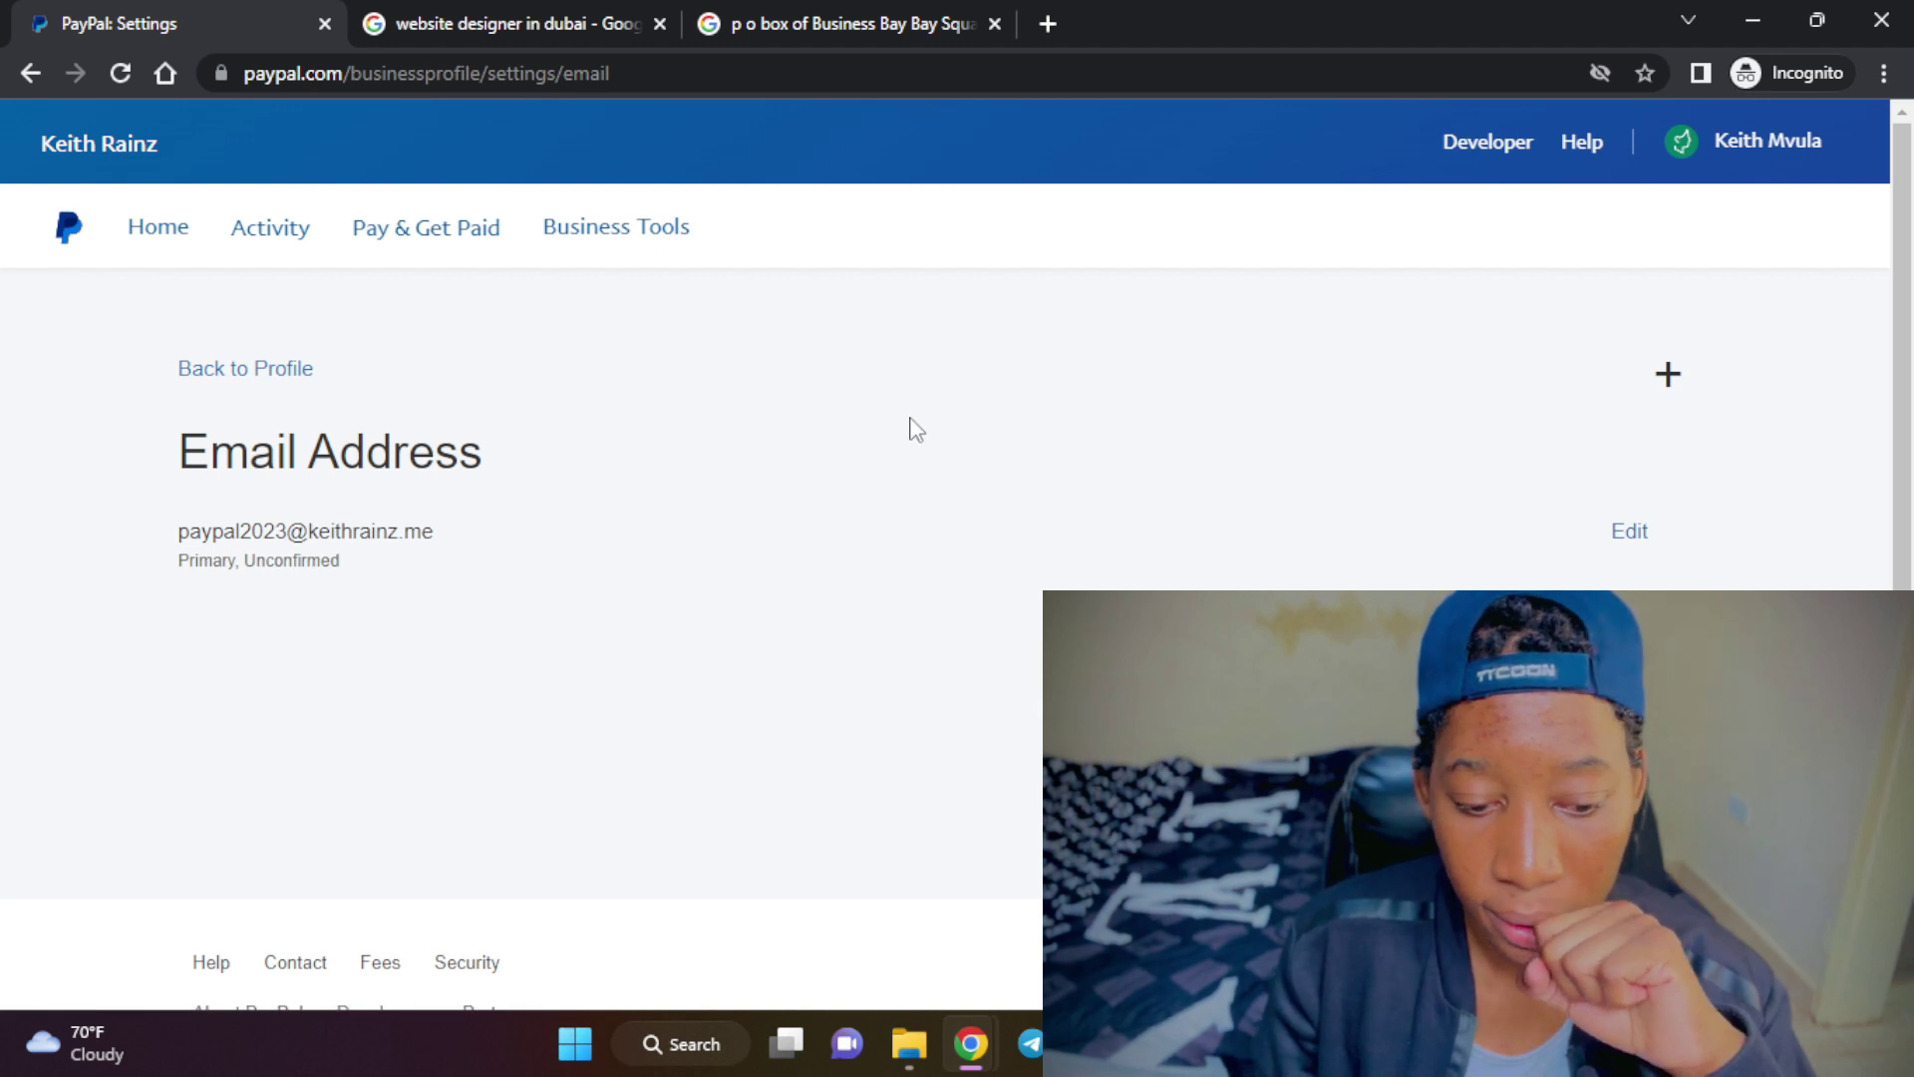
scroll(1476, 442, "down", 1)
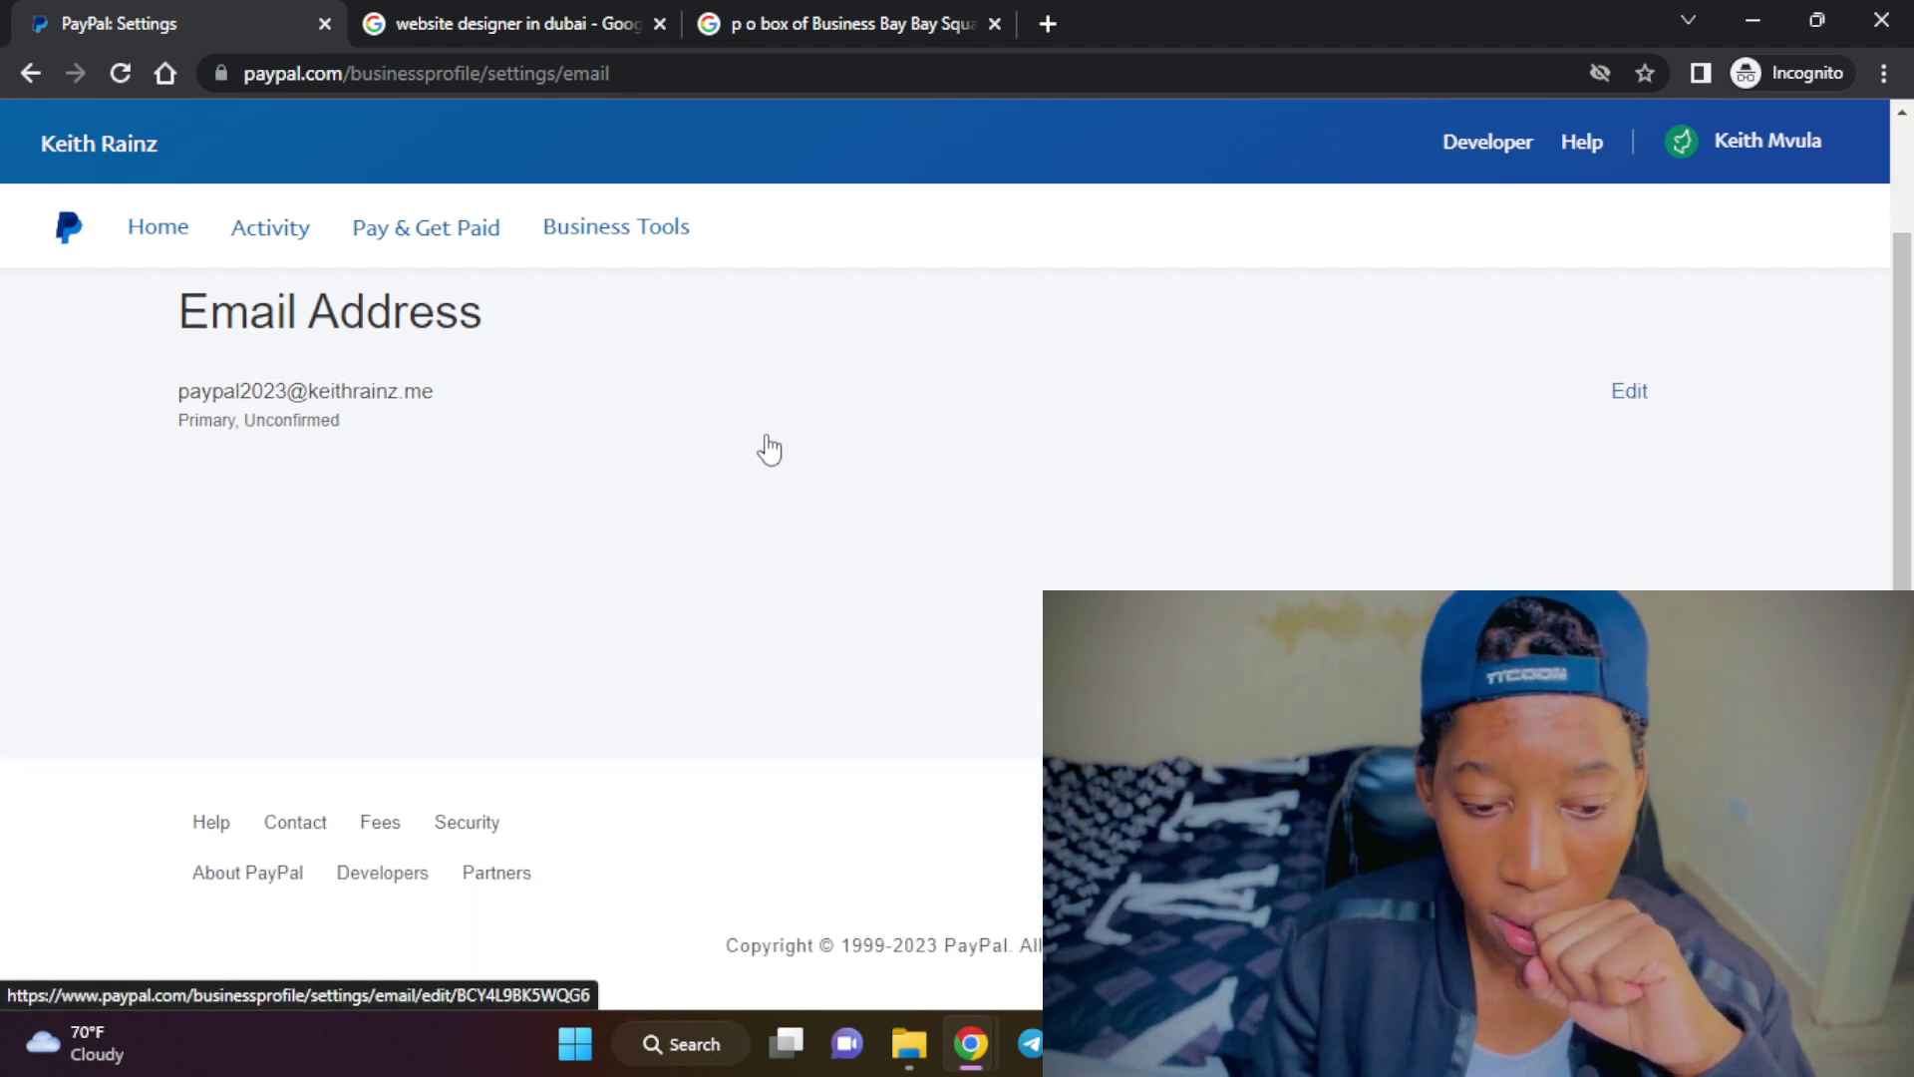
left_click(299, 433)
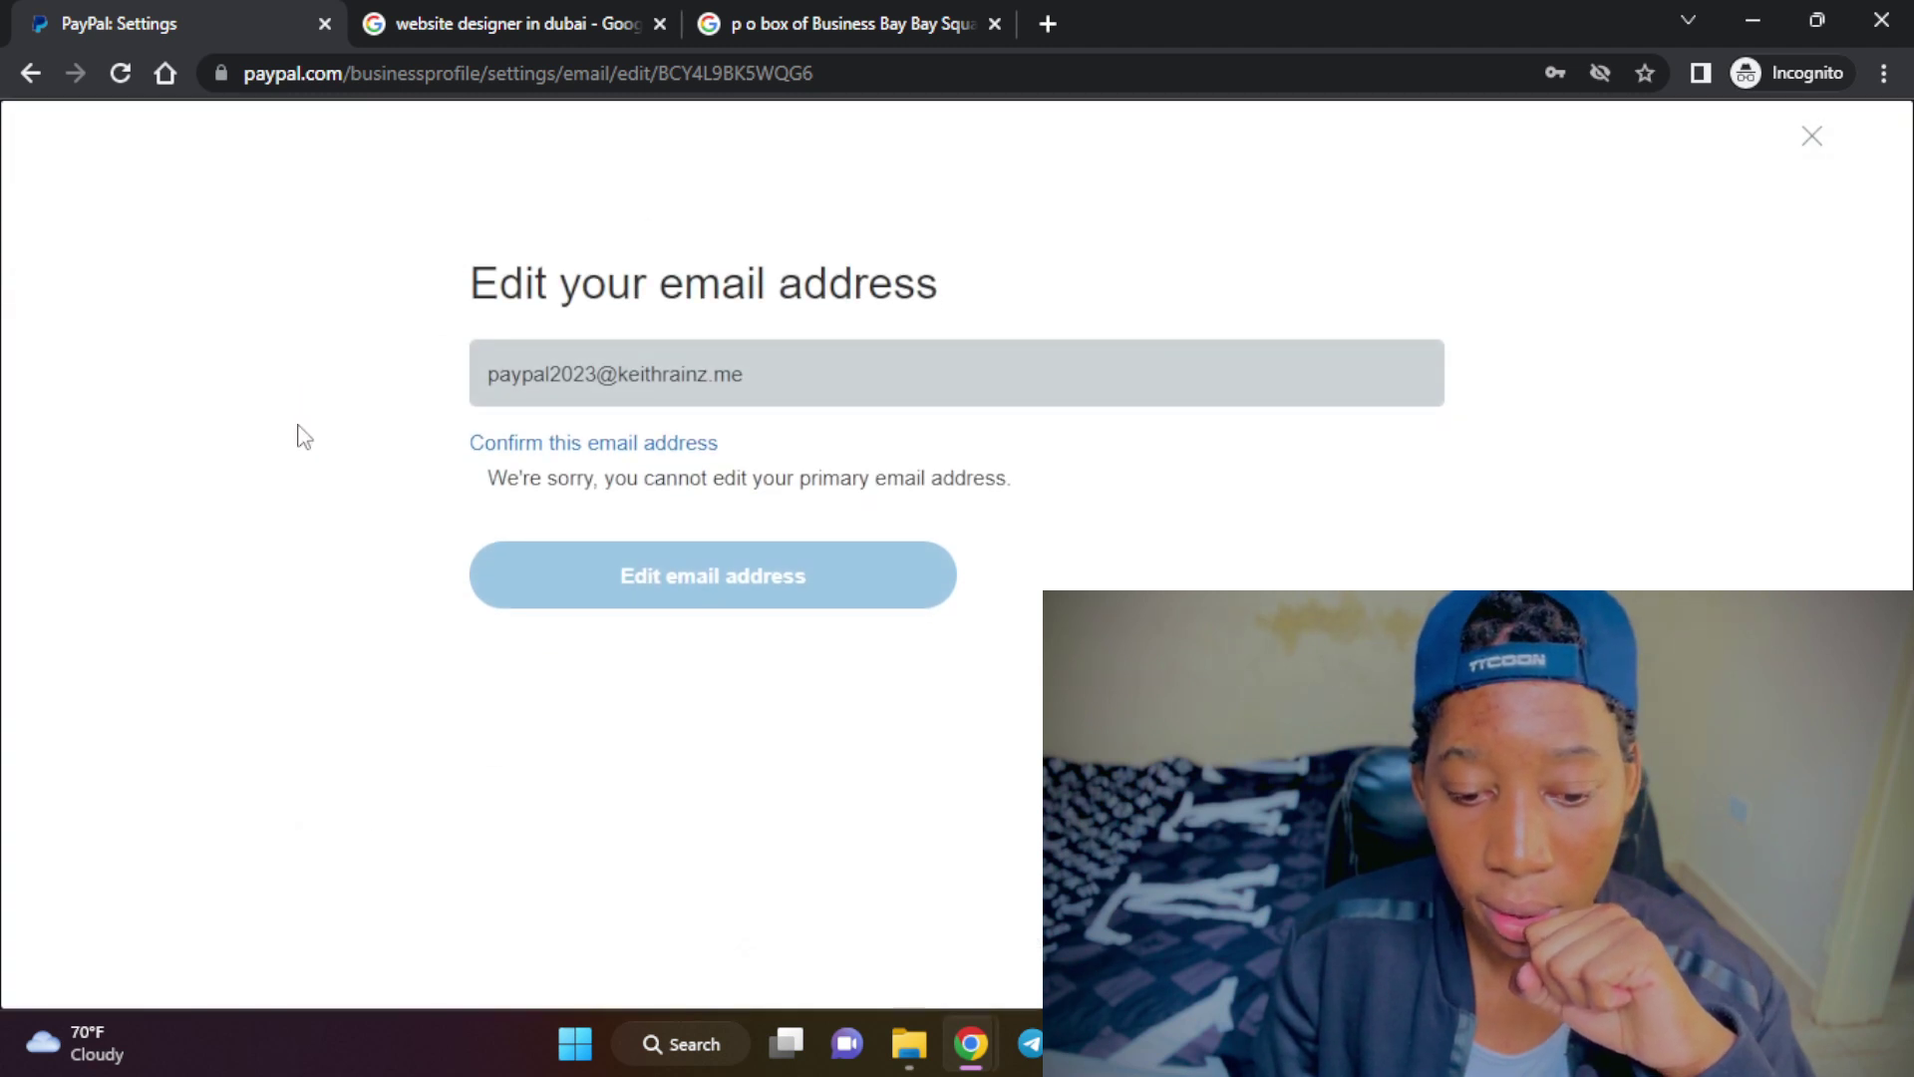
left_click(596, 444)
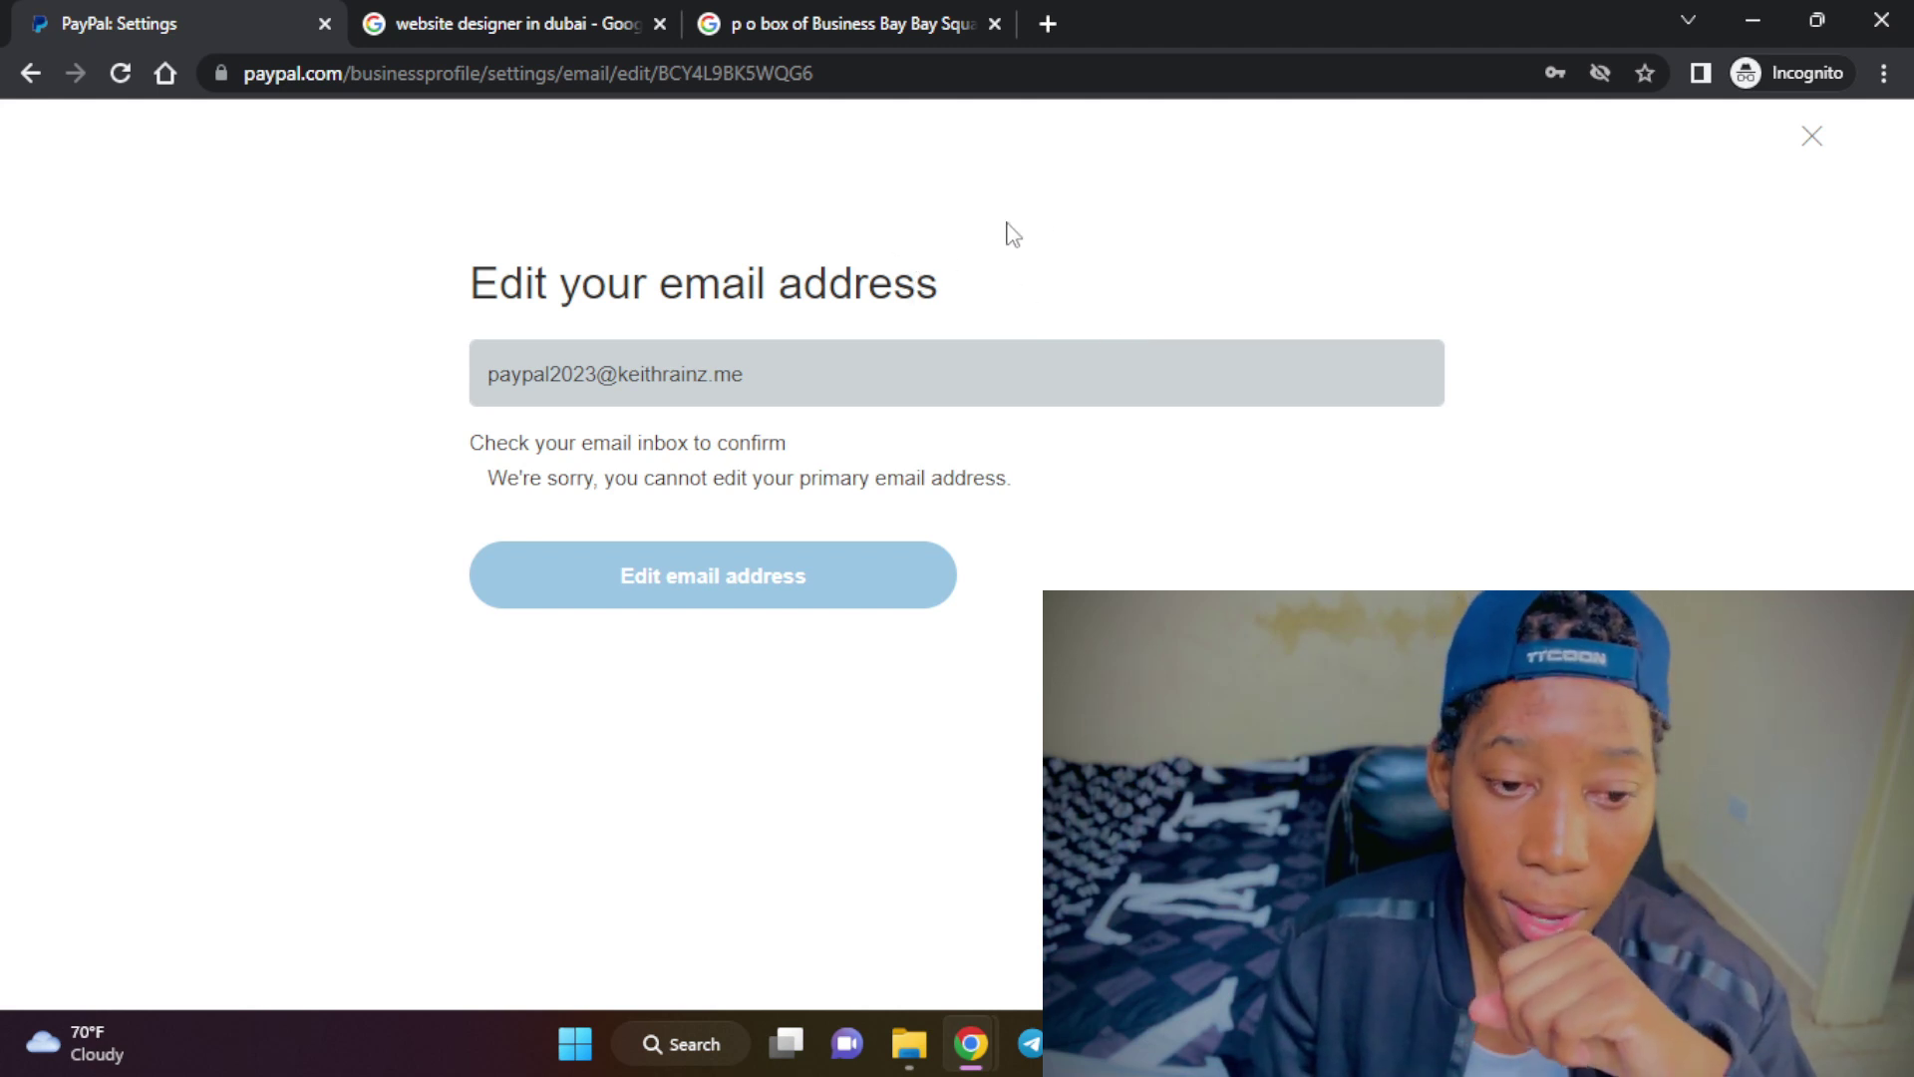
Copy the activation link from PayPal's Confirm Your Email Address message in Gmail, then return to PayPal.
key("alt+Tab")
scroll(1200, 570, "up", 1)
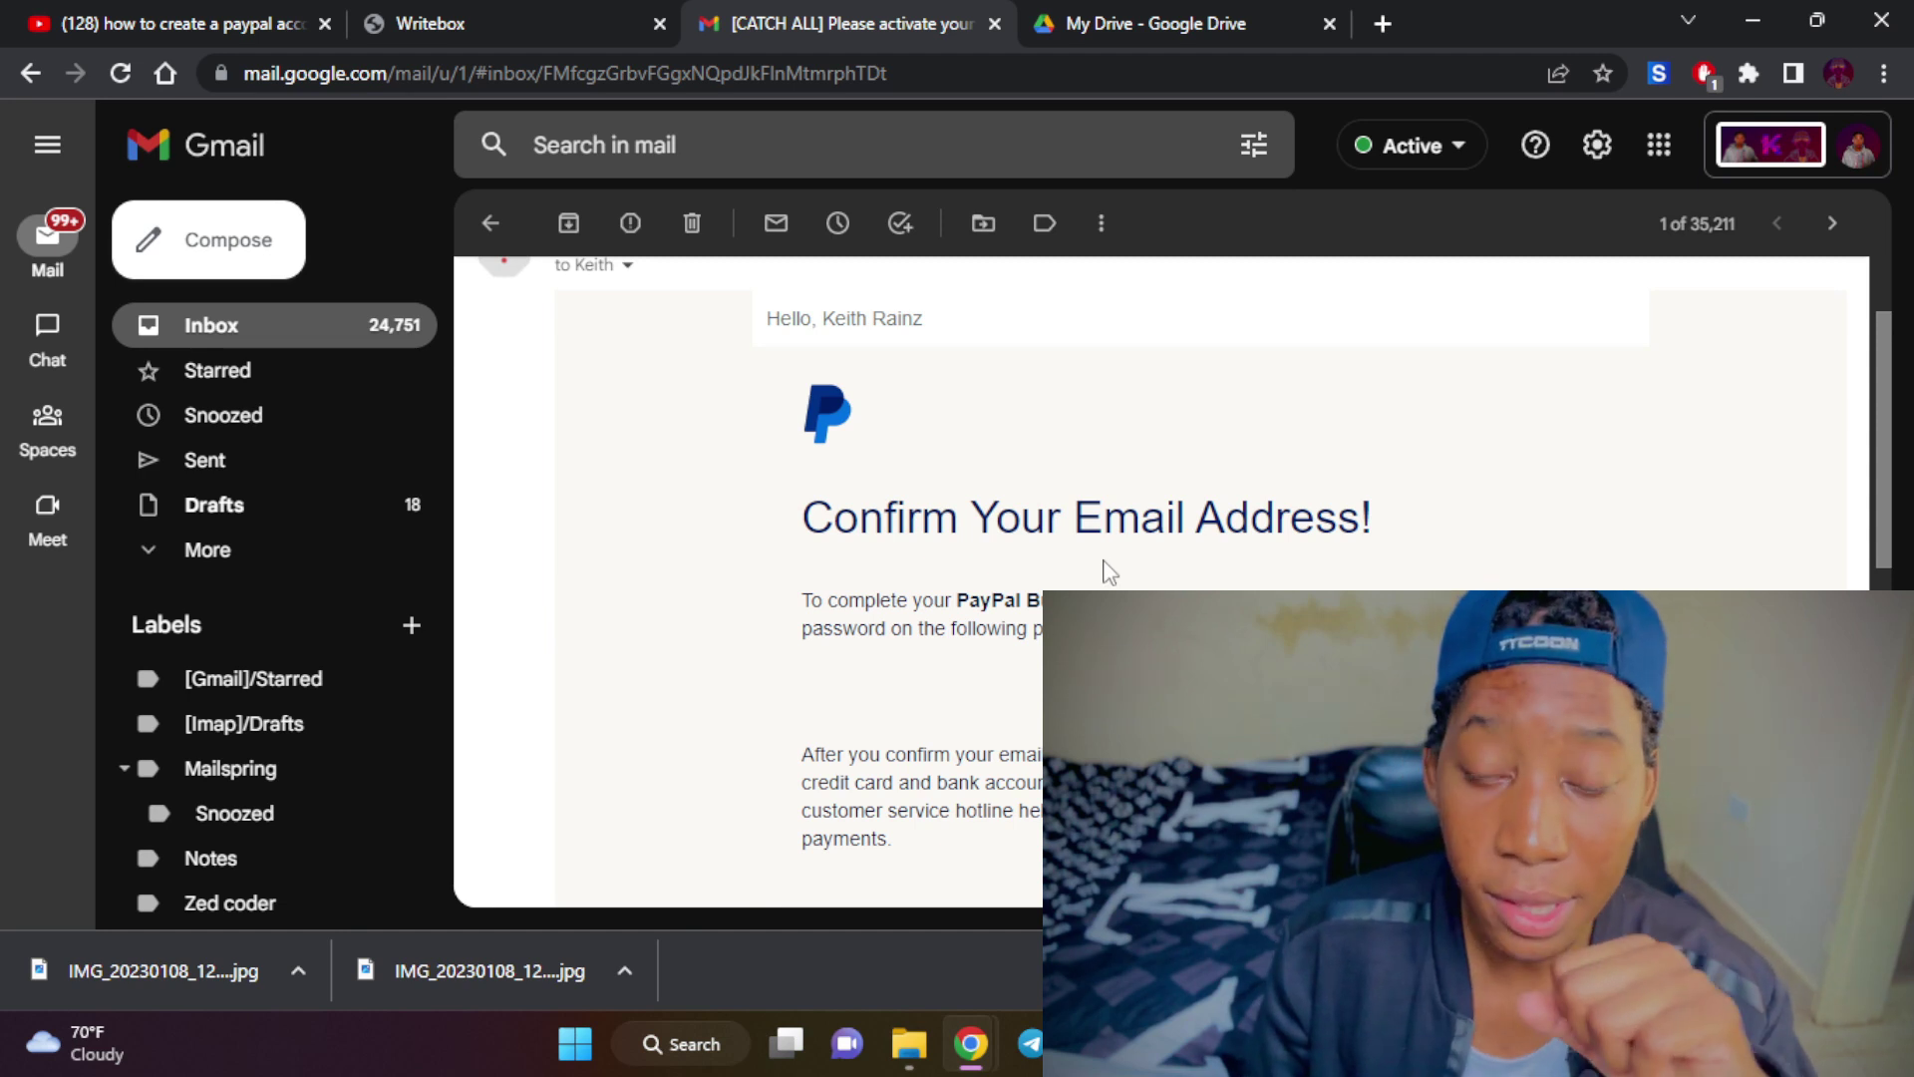
scroll(1109, 572, "down", 2)
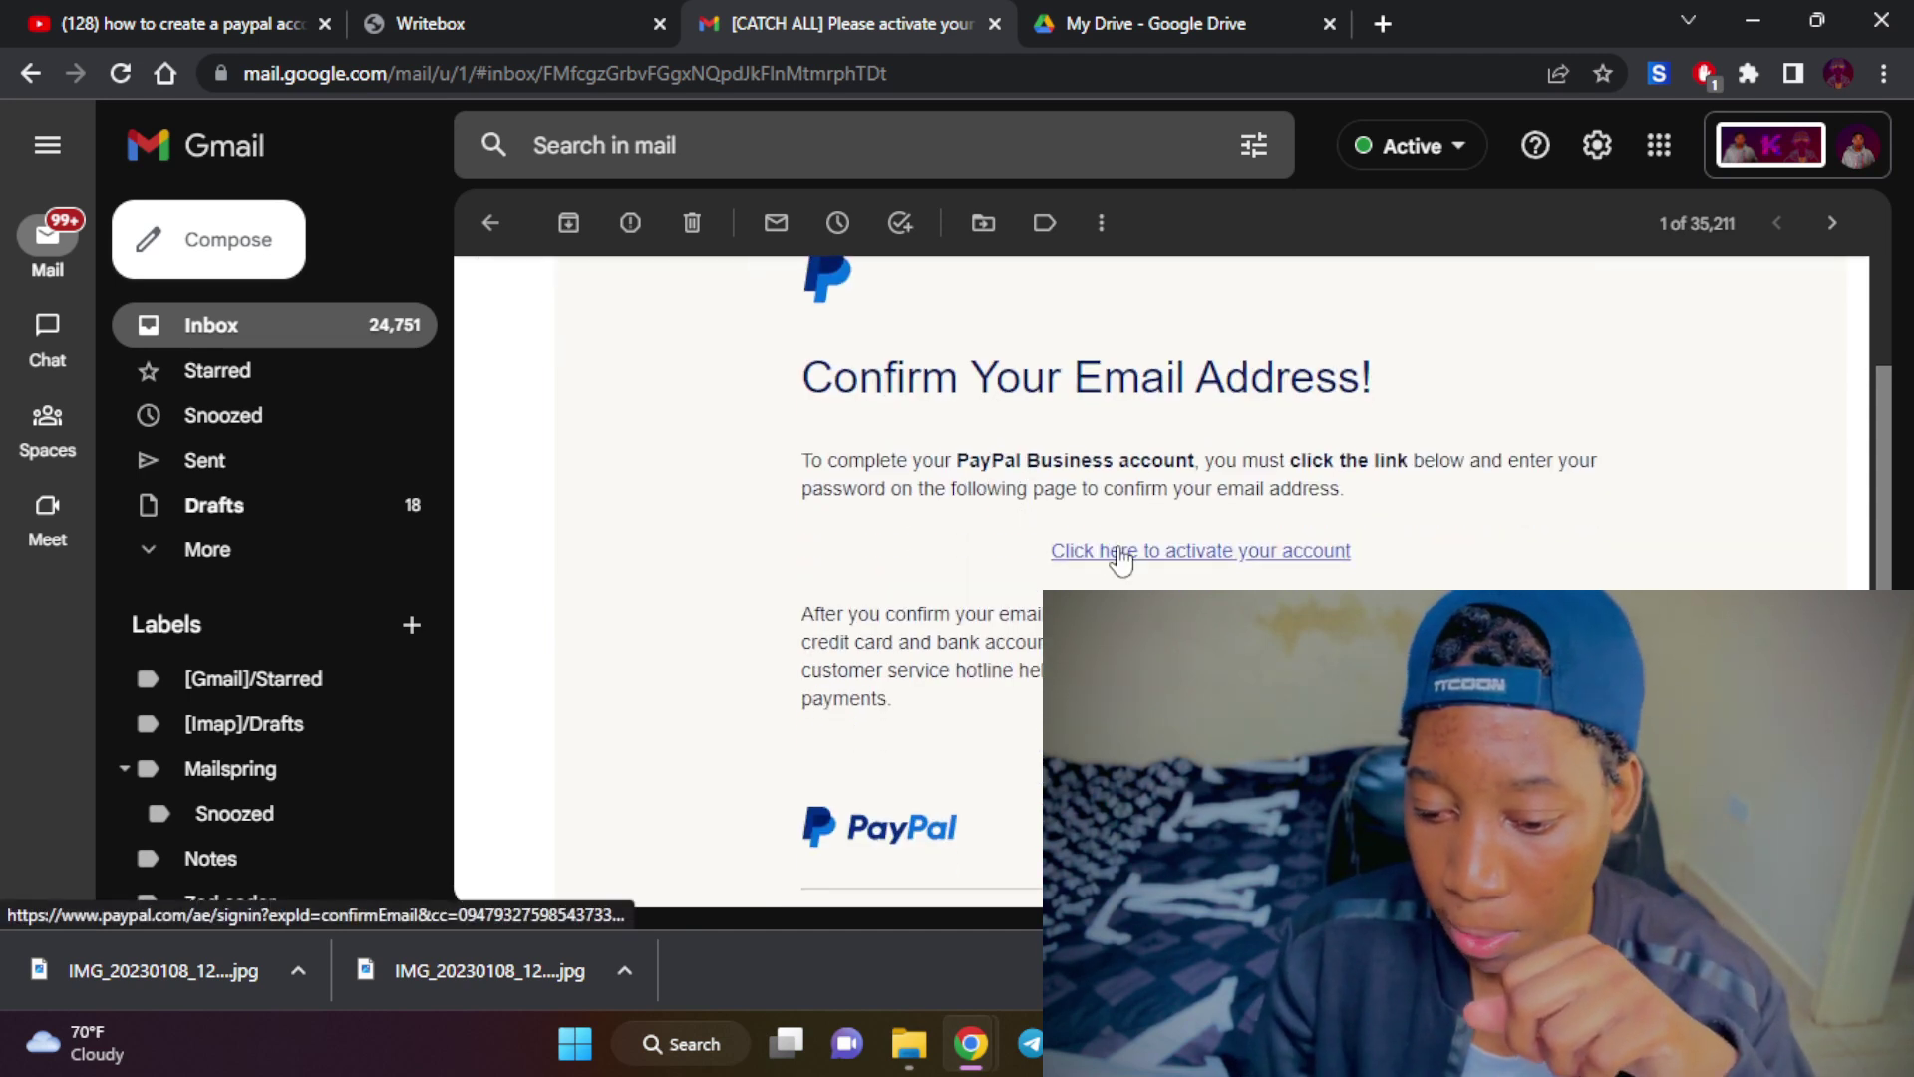
right_click(1116, 557)
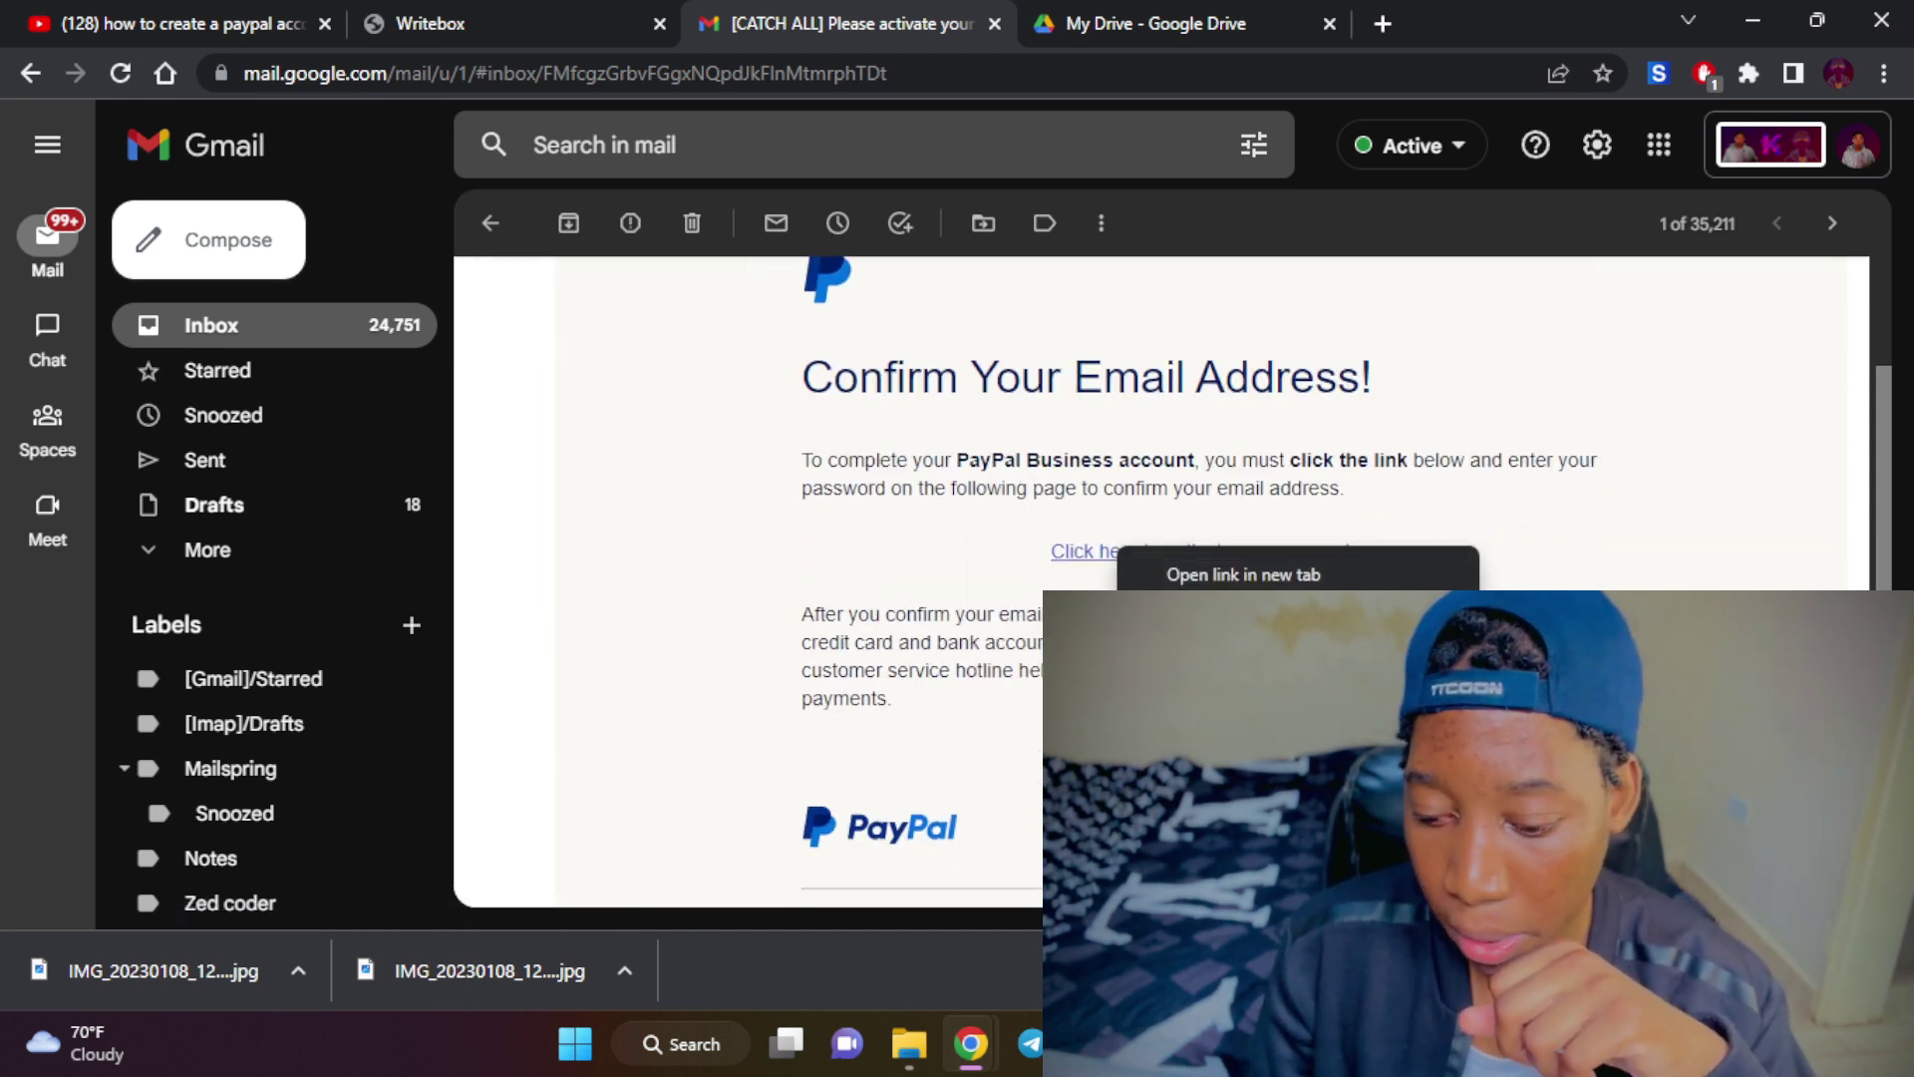
key("Escape")
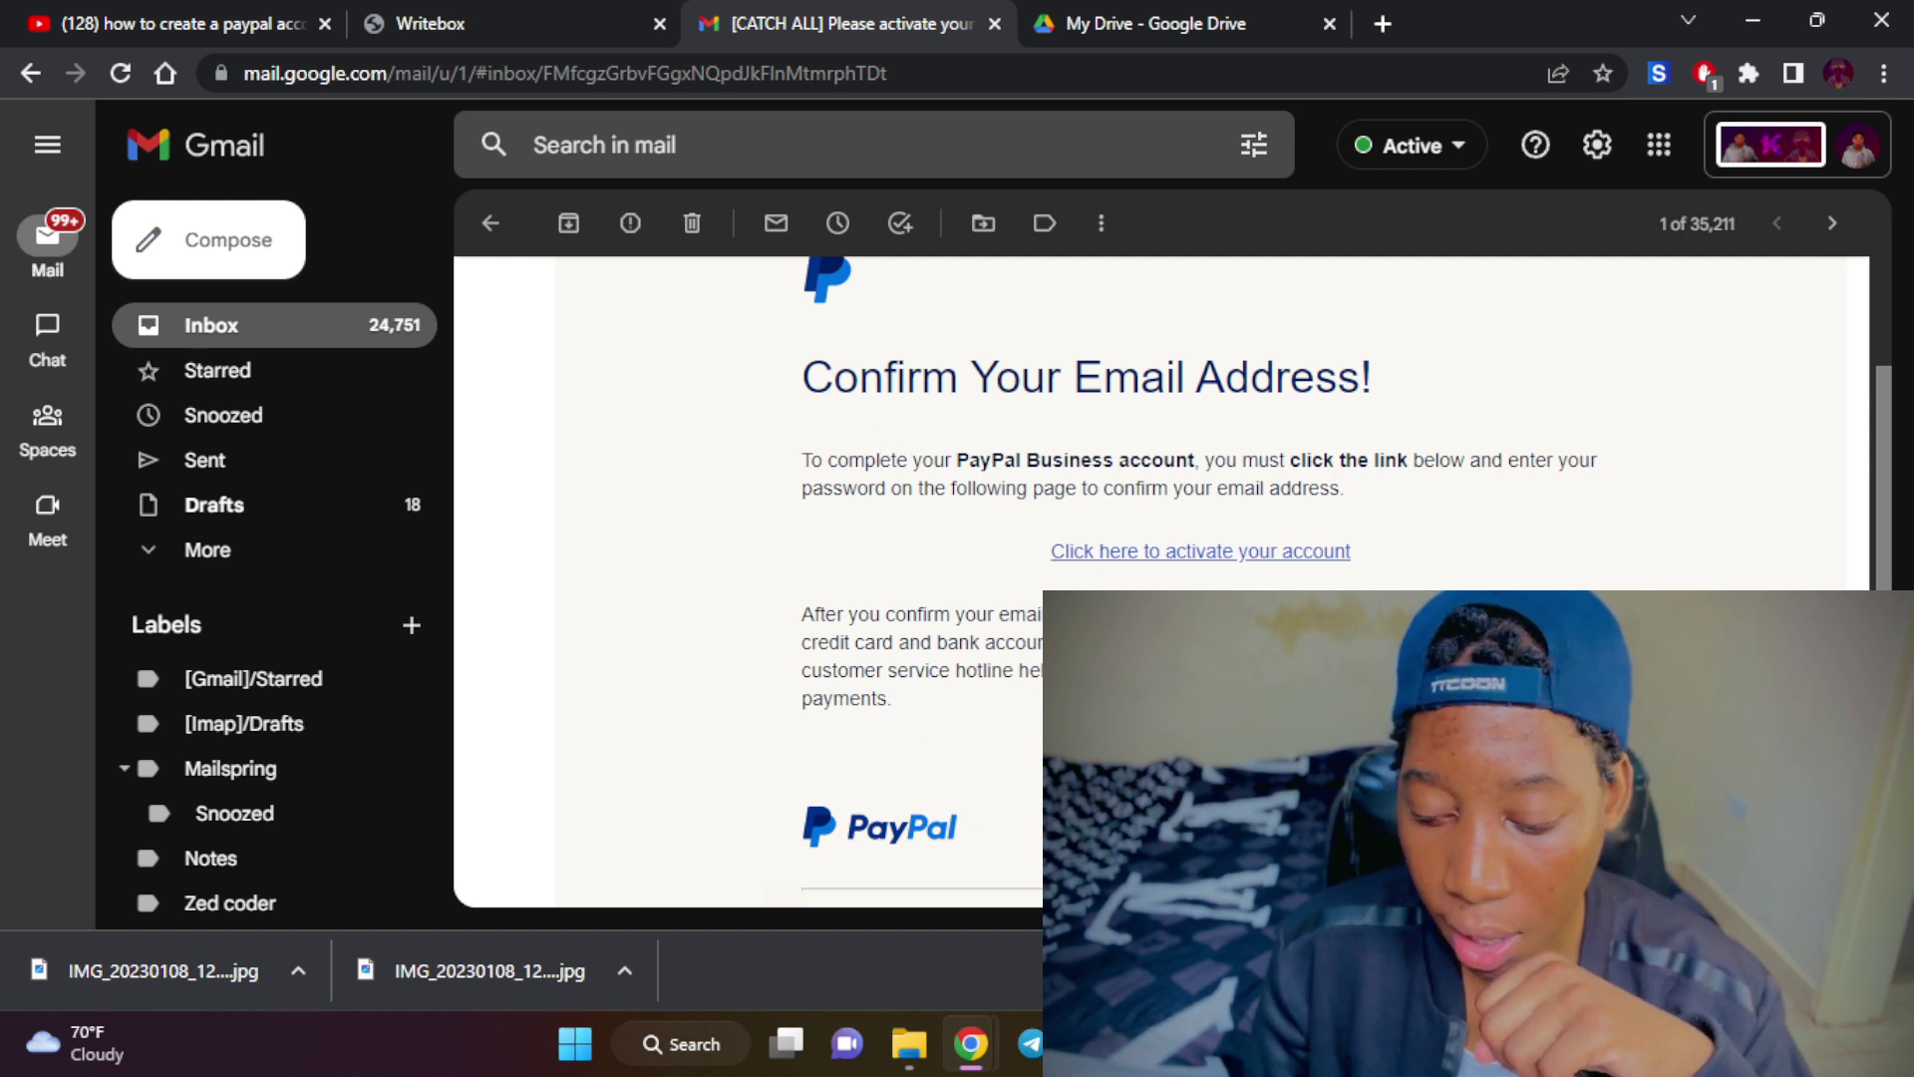
mouse_move(982, 1037)
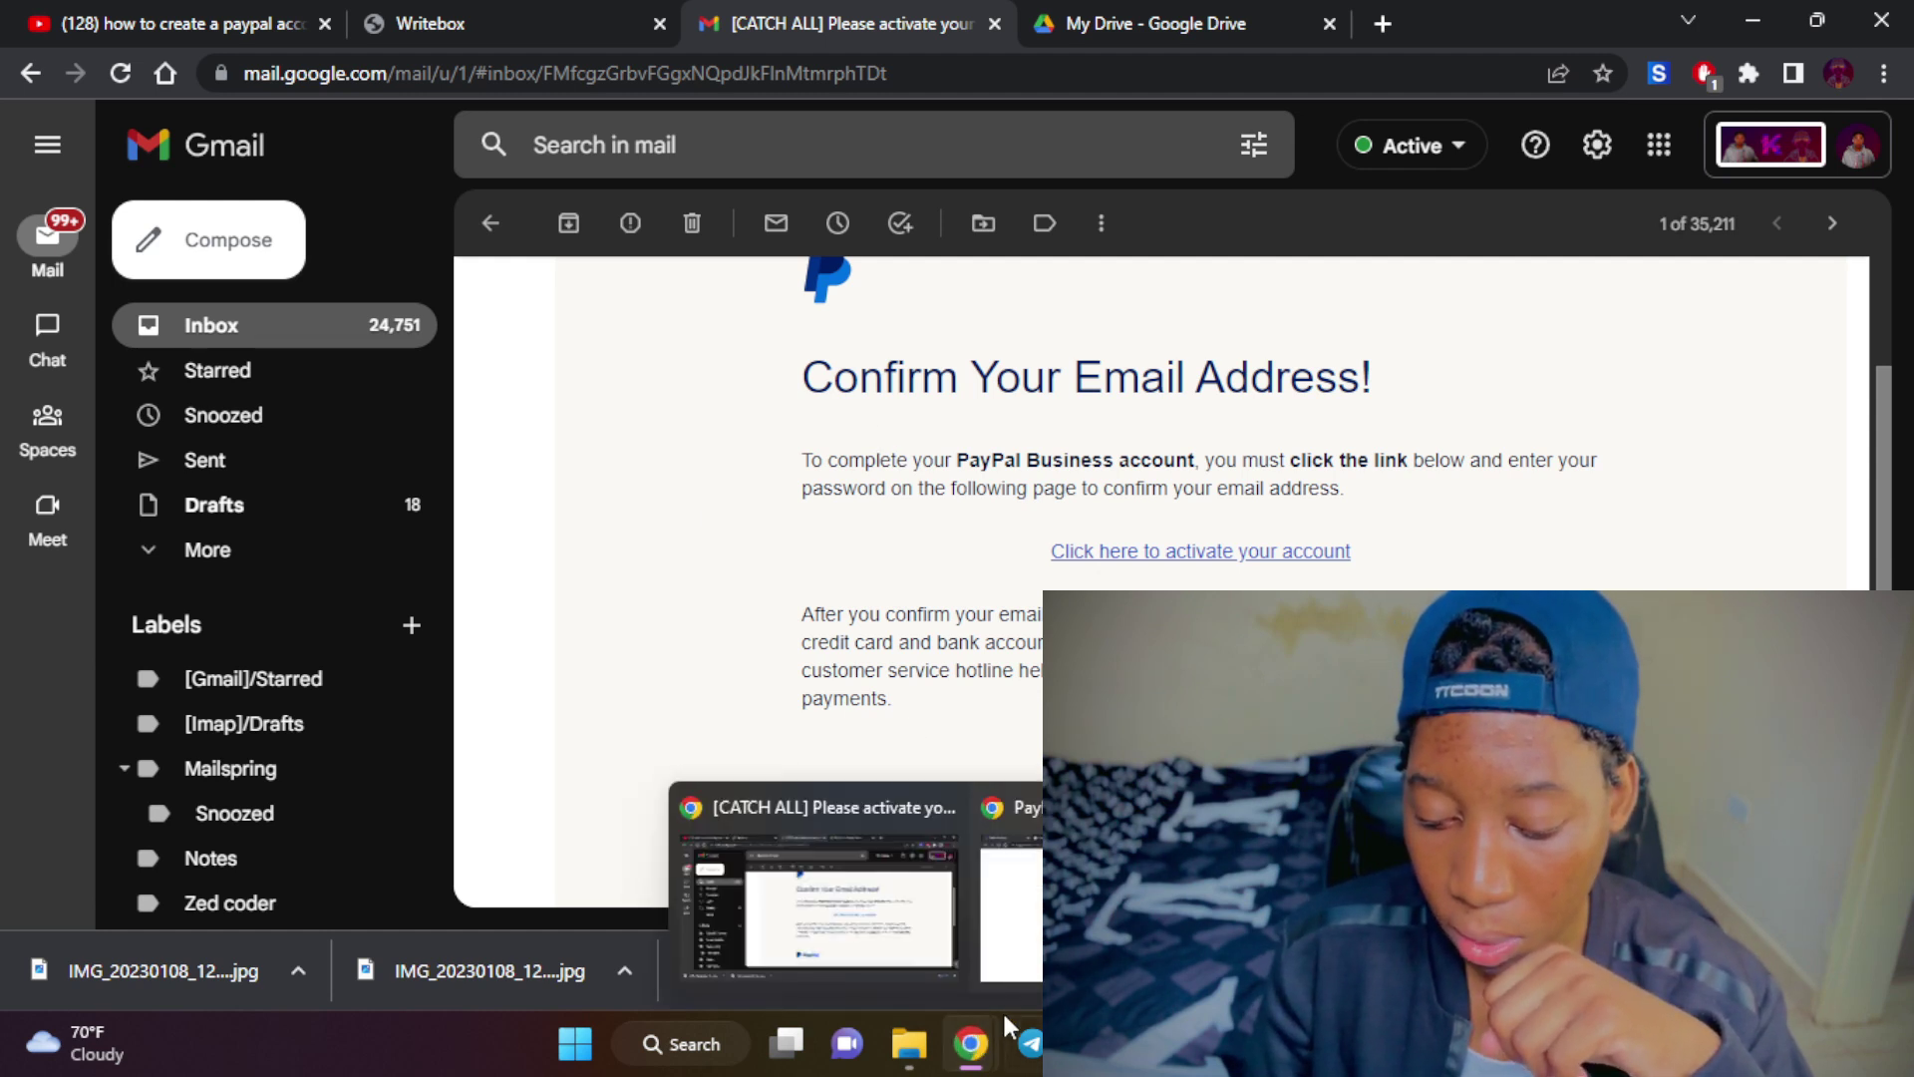
left_click(1027, 877)
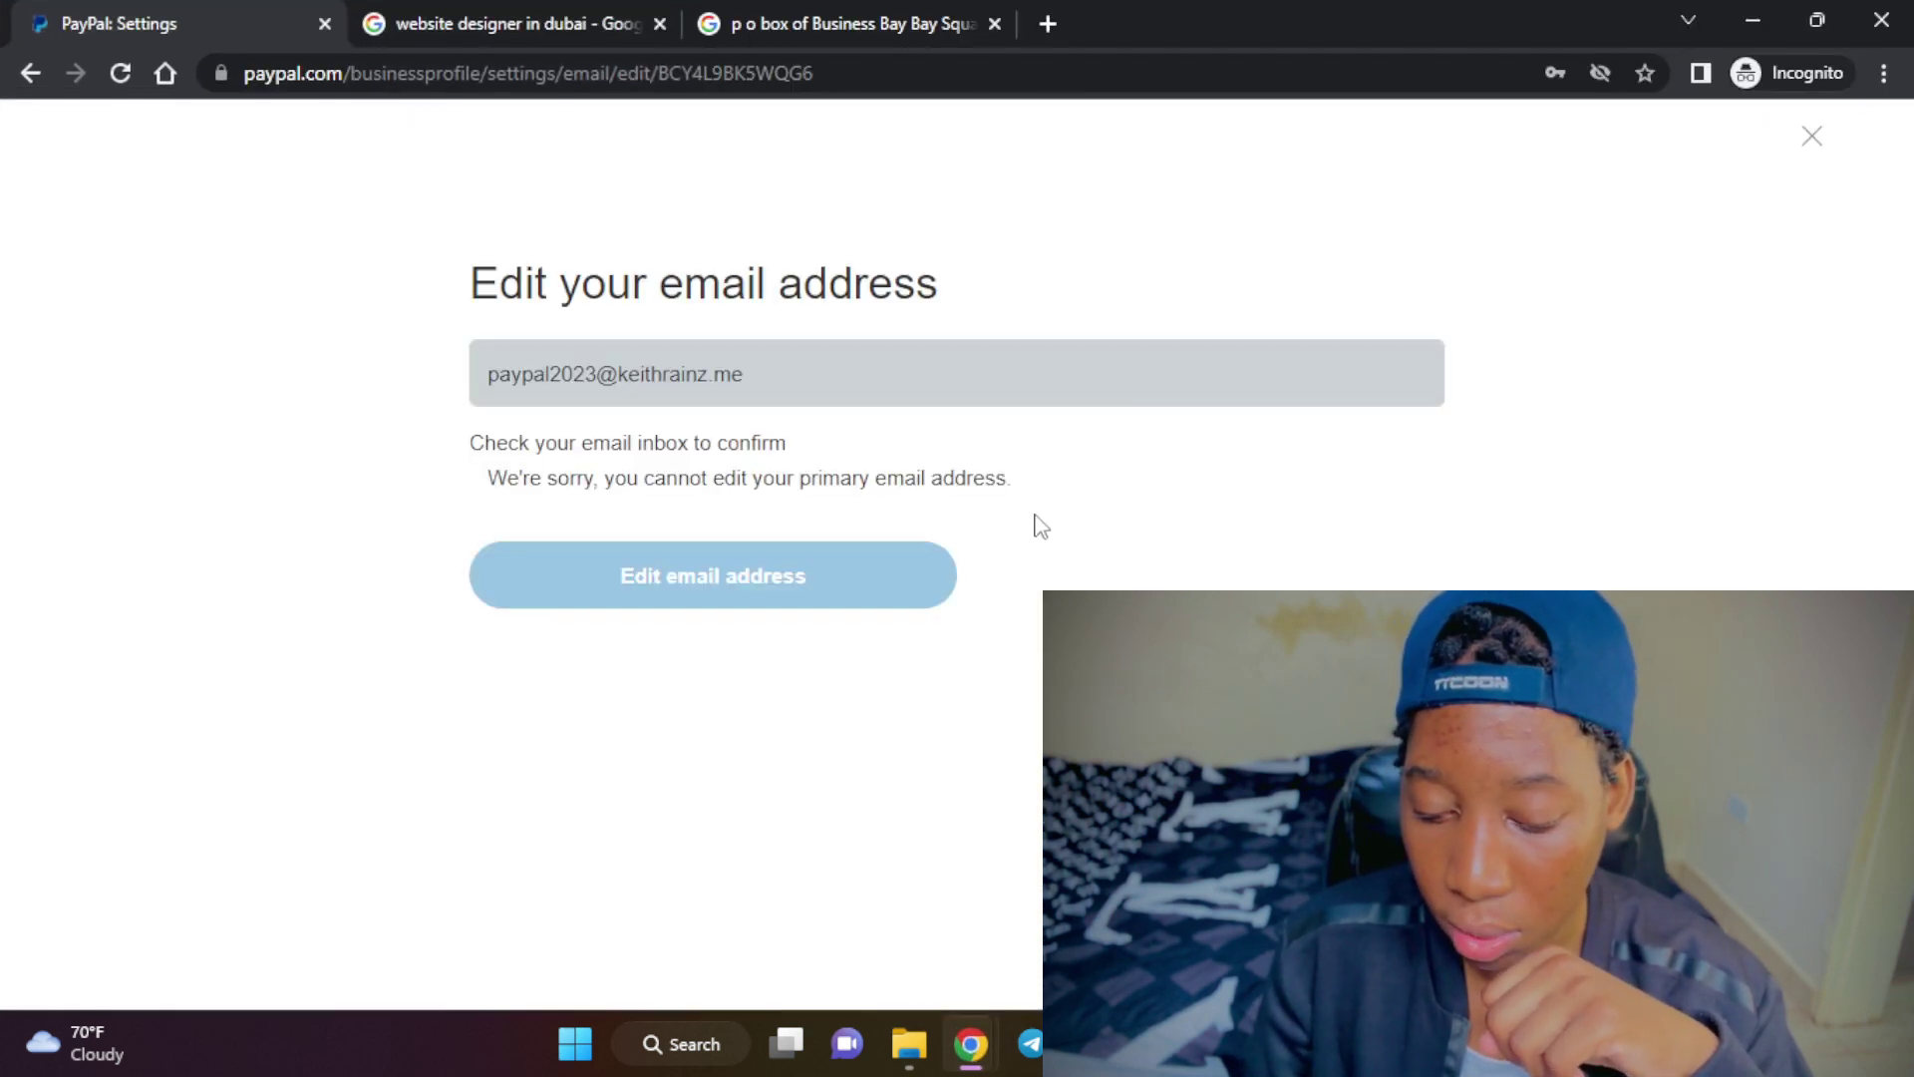
Load the copied activation link in the second tab and enter the account password.
left_click(454, 24)
key("ctrl+v")
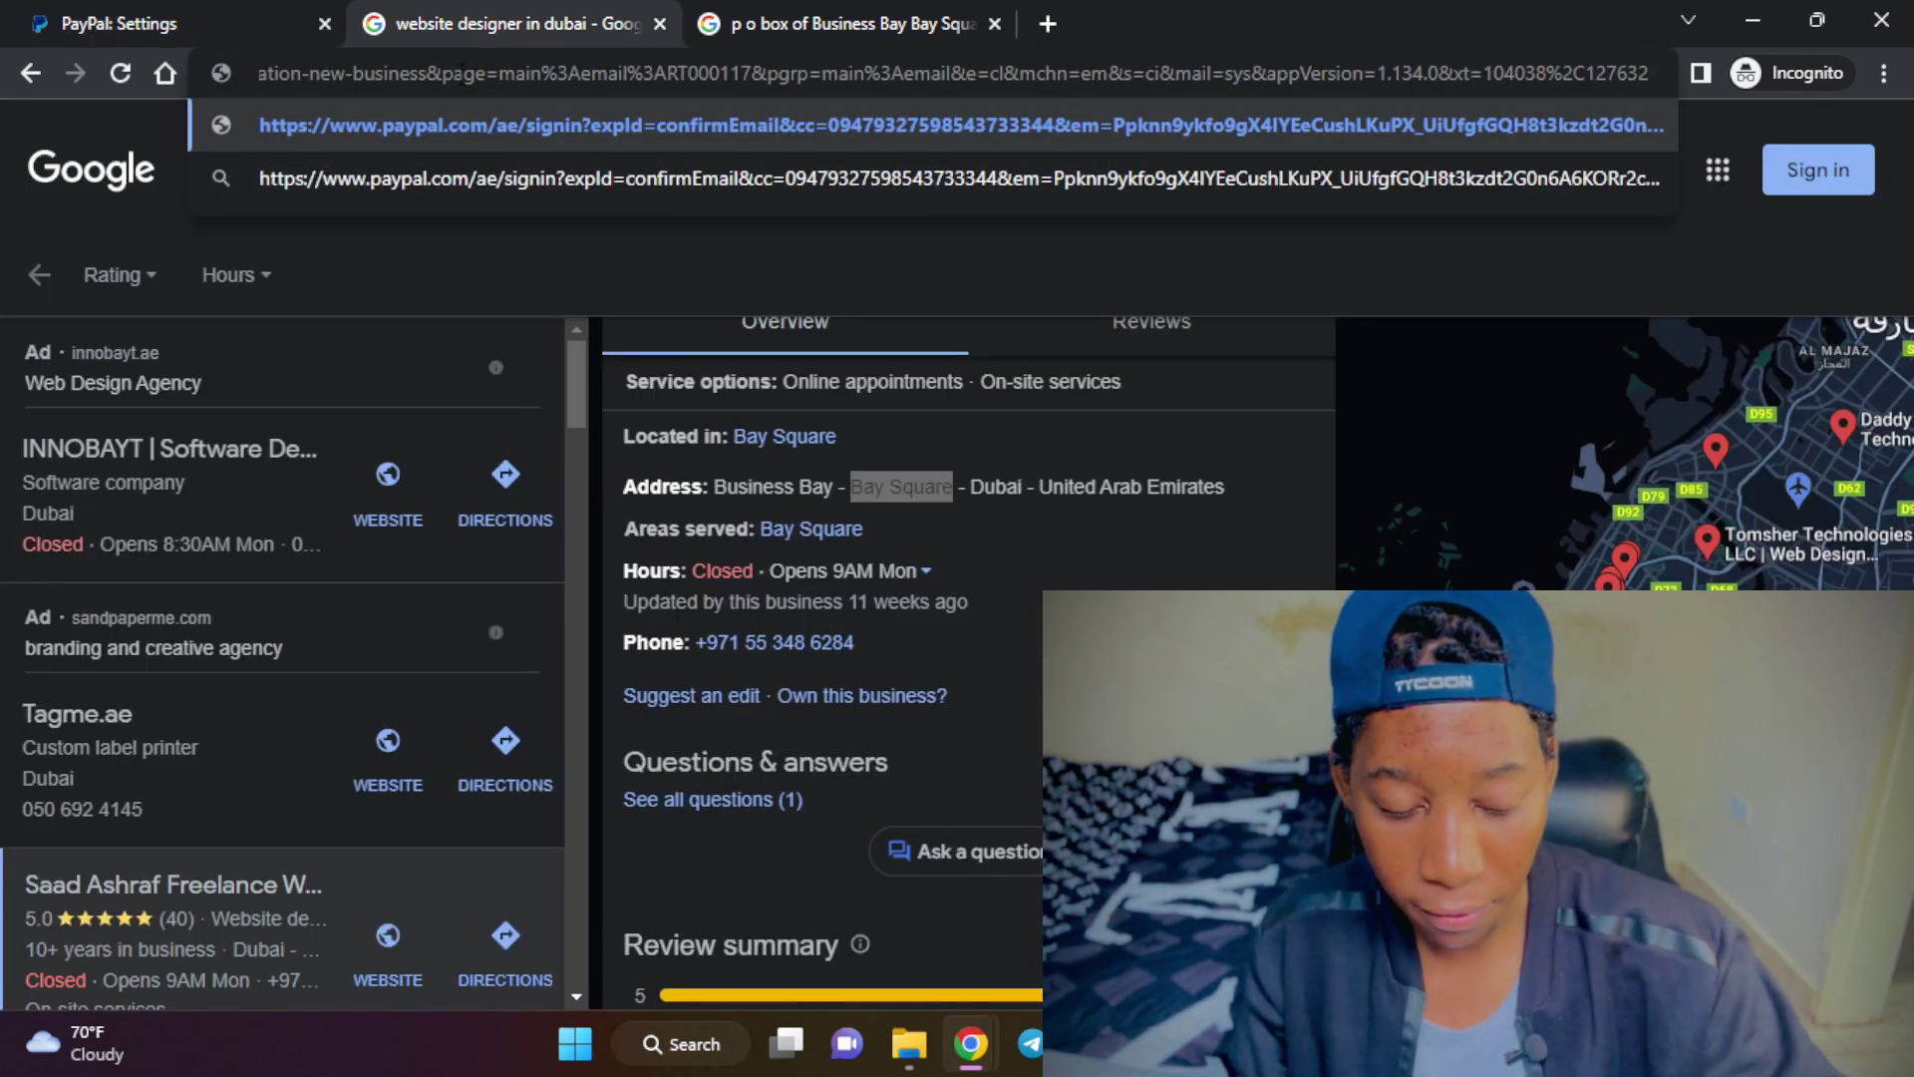
key("Return")
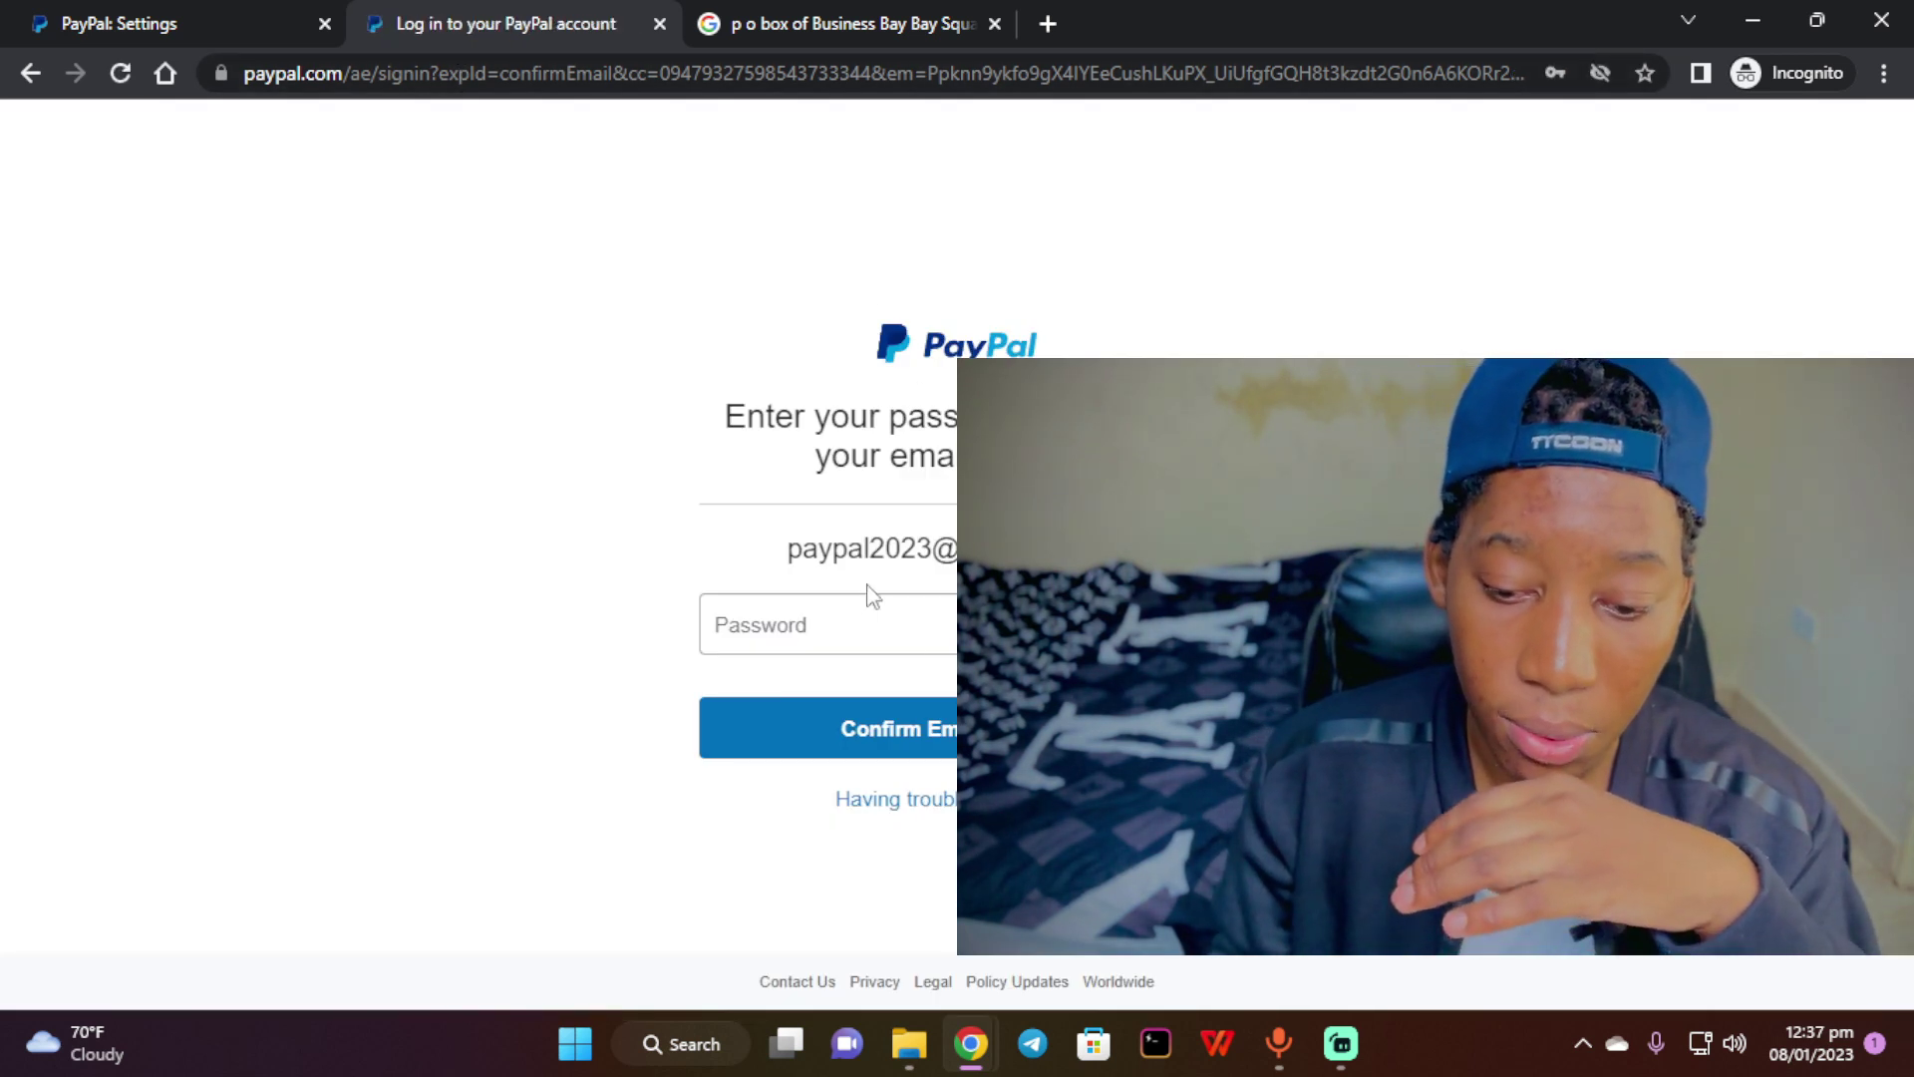
left_click(853, 635)
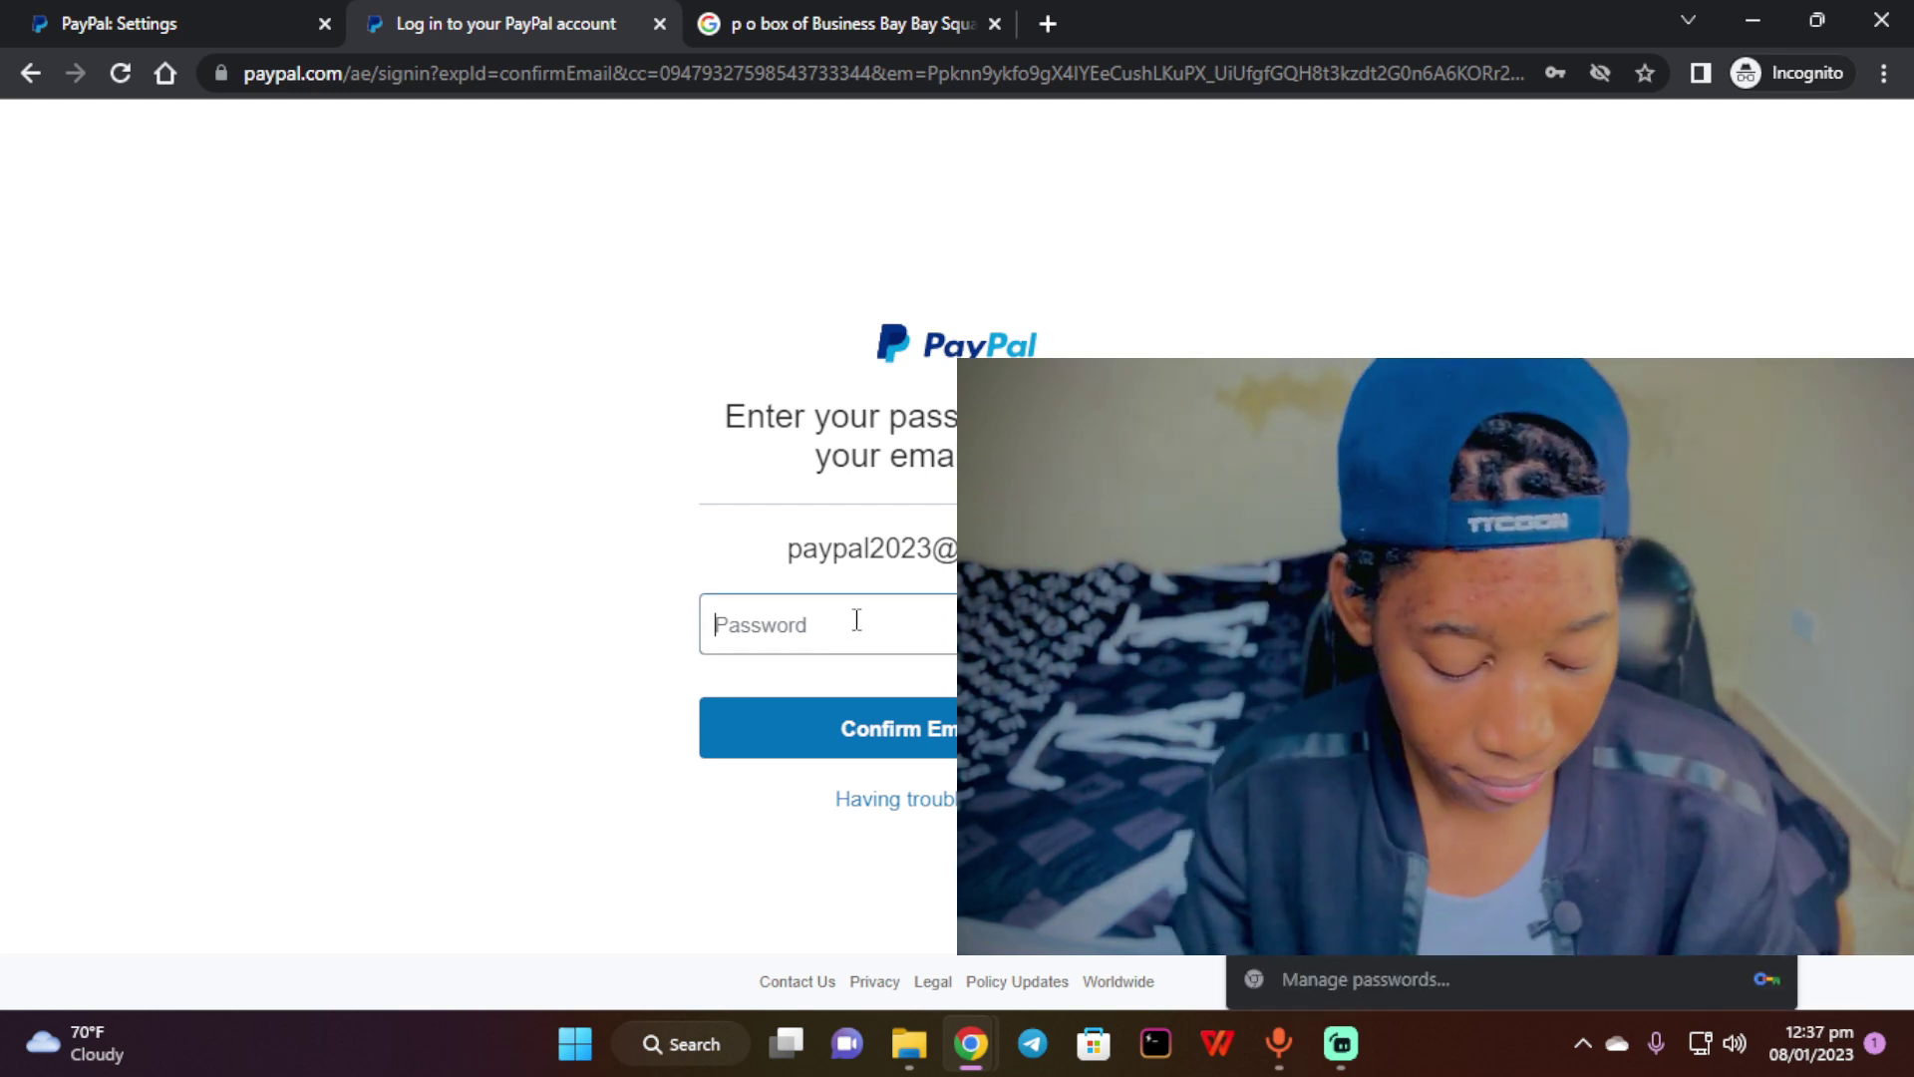
type("••••••••••")
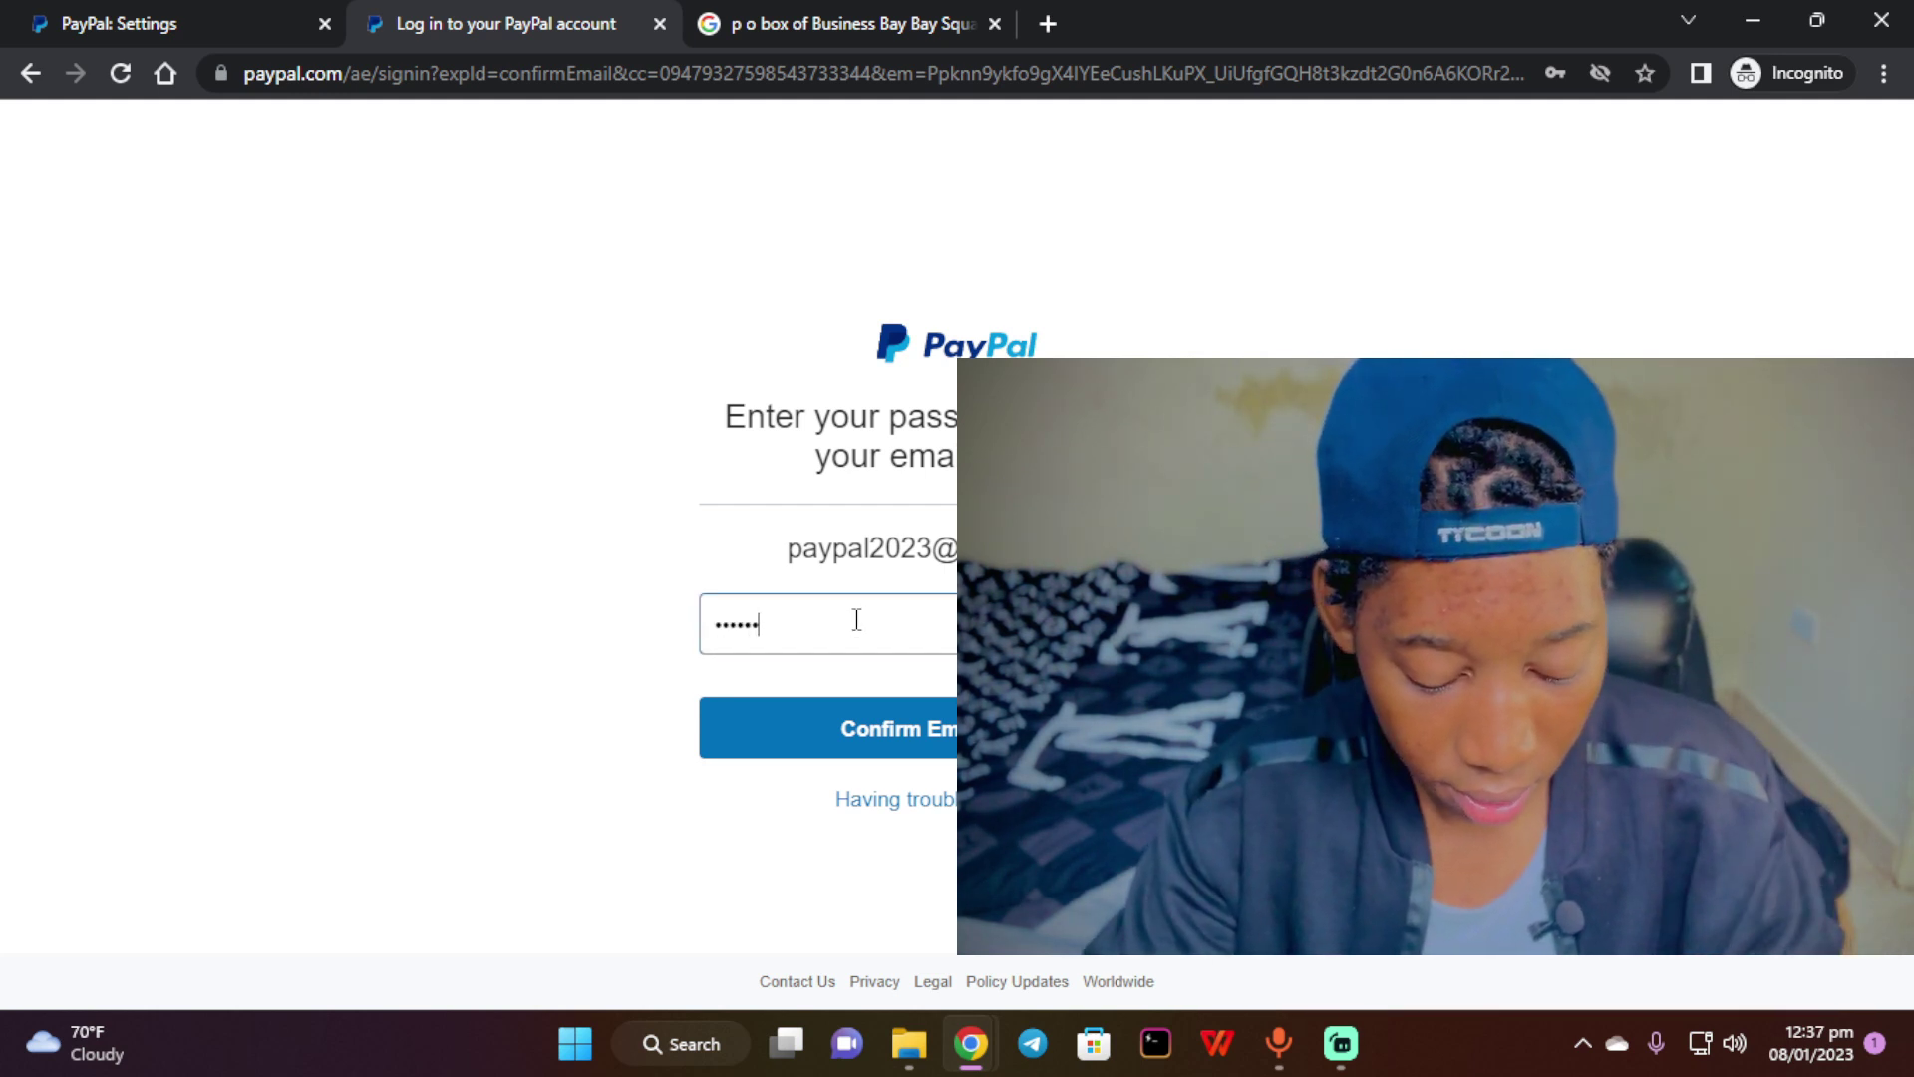
type("•••••")
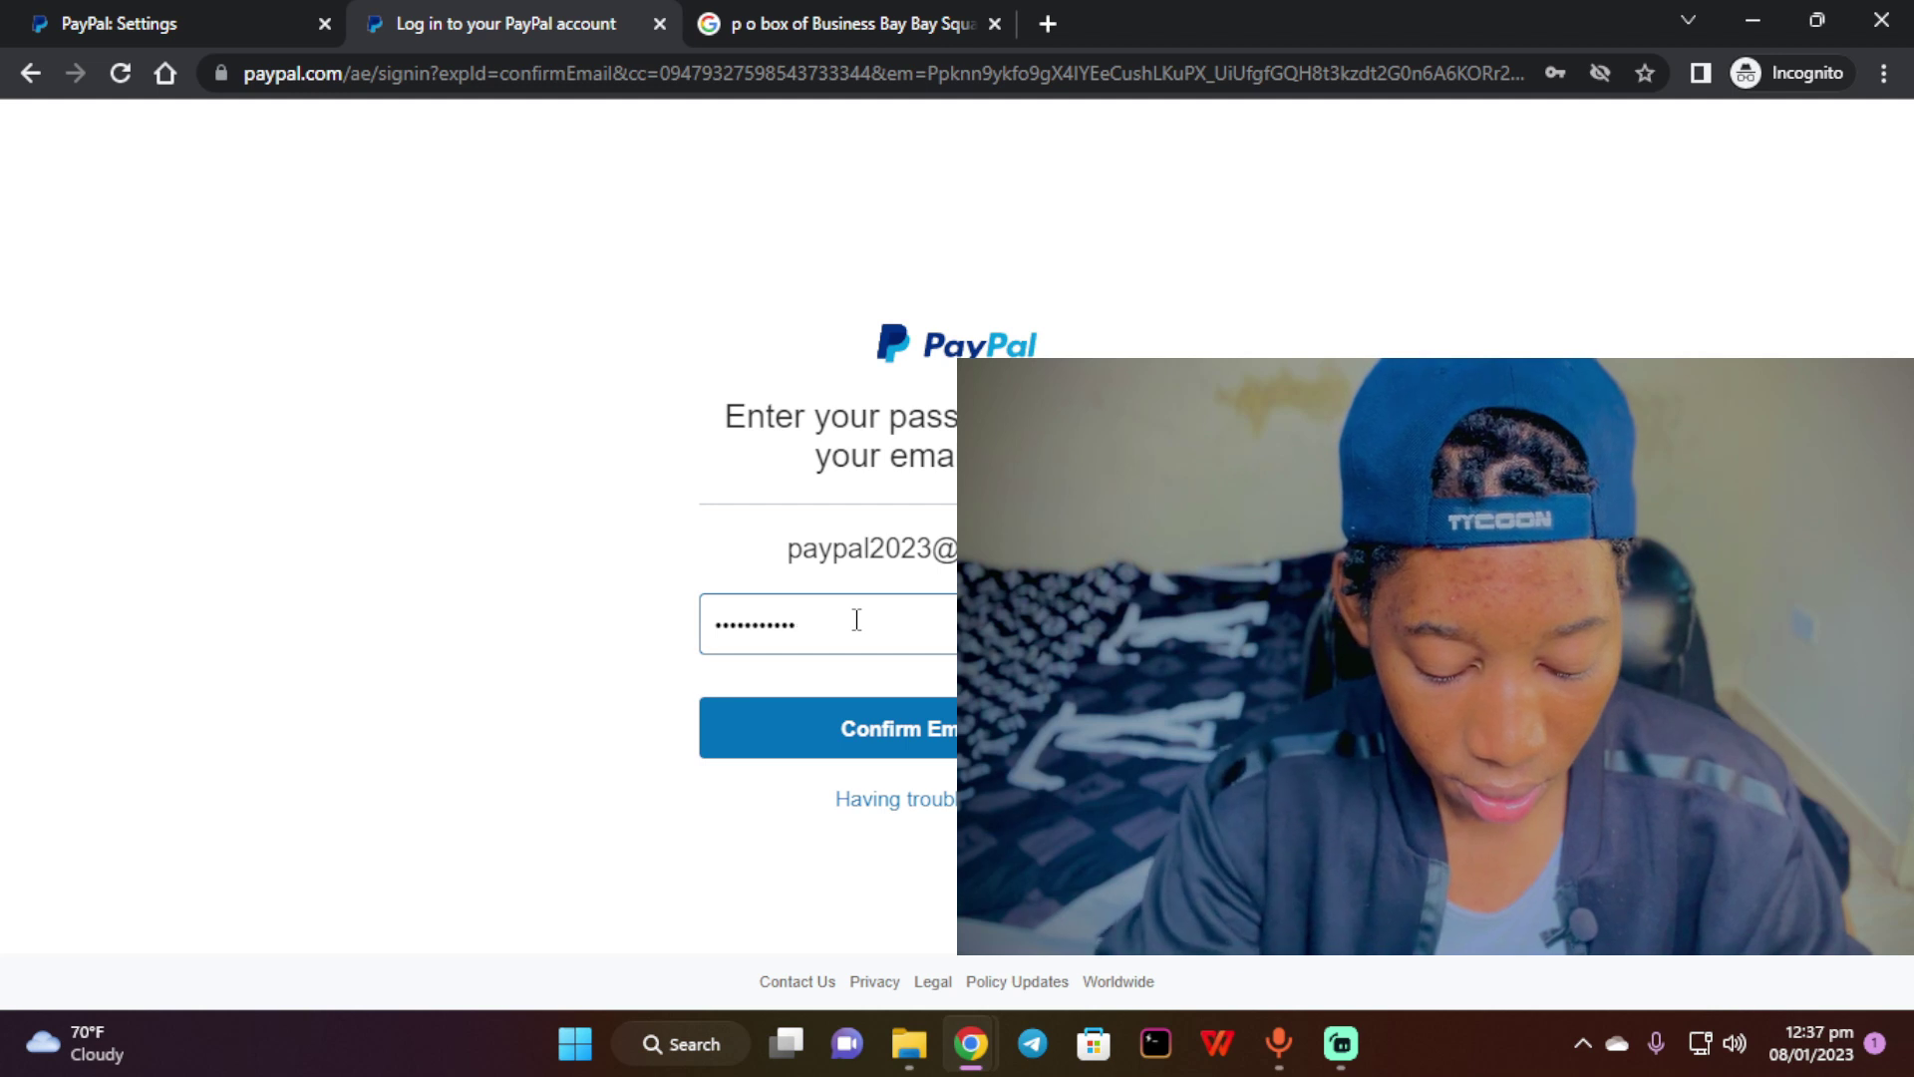
type("•")
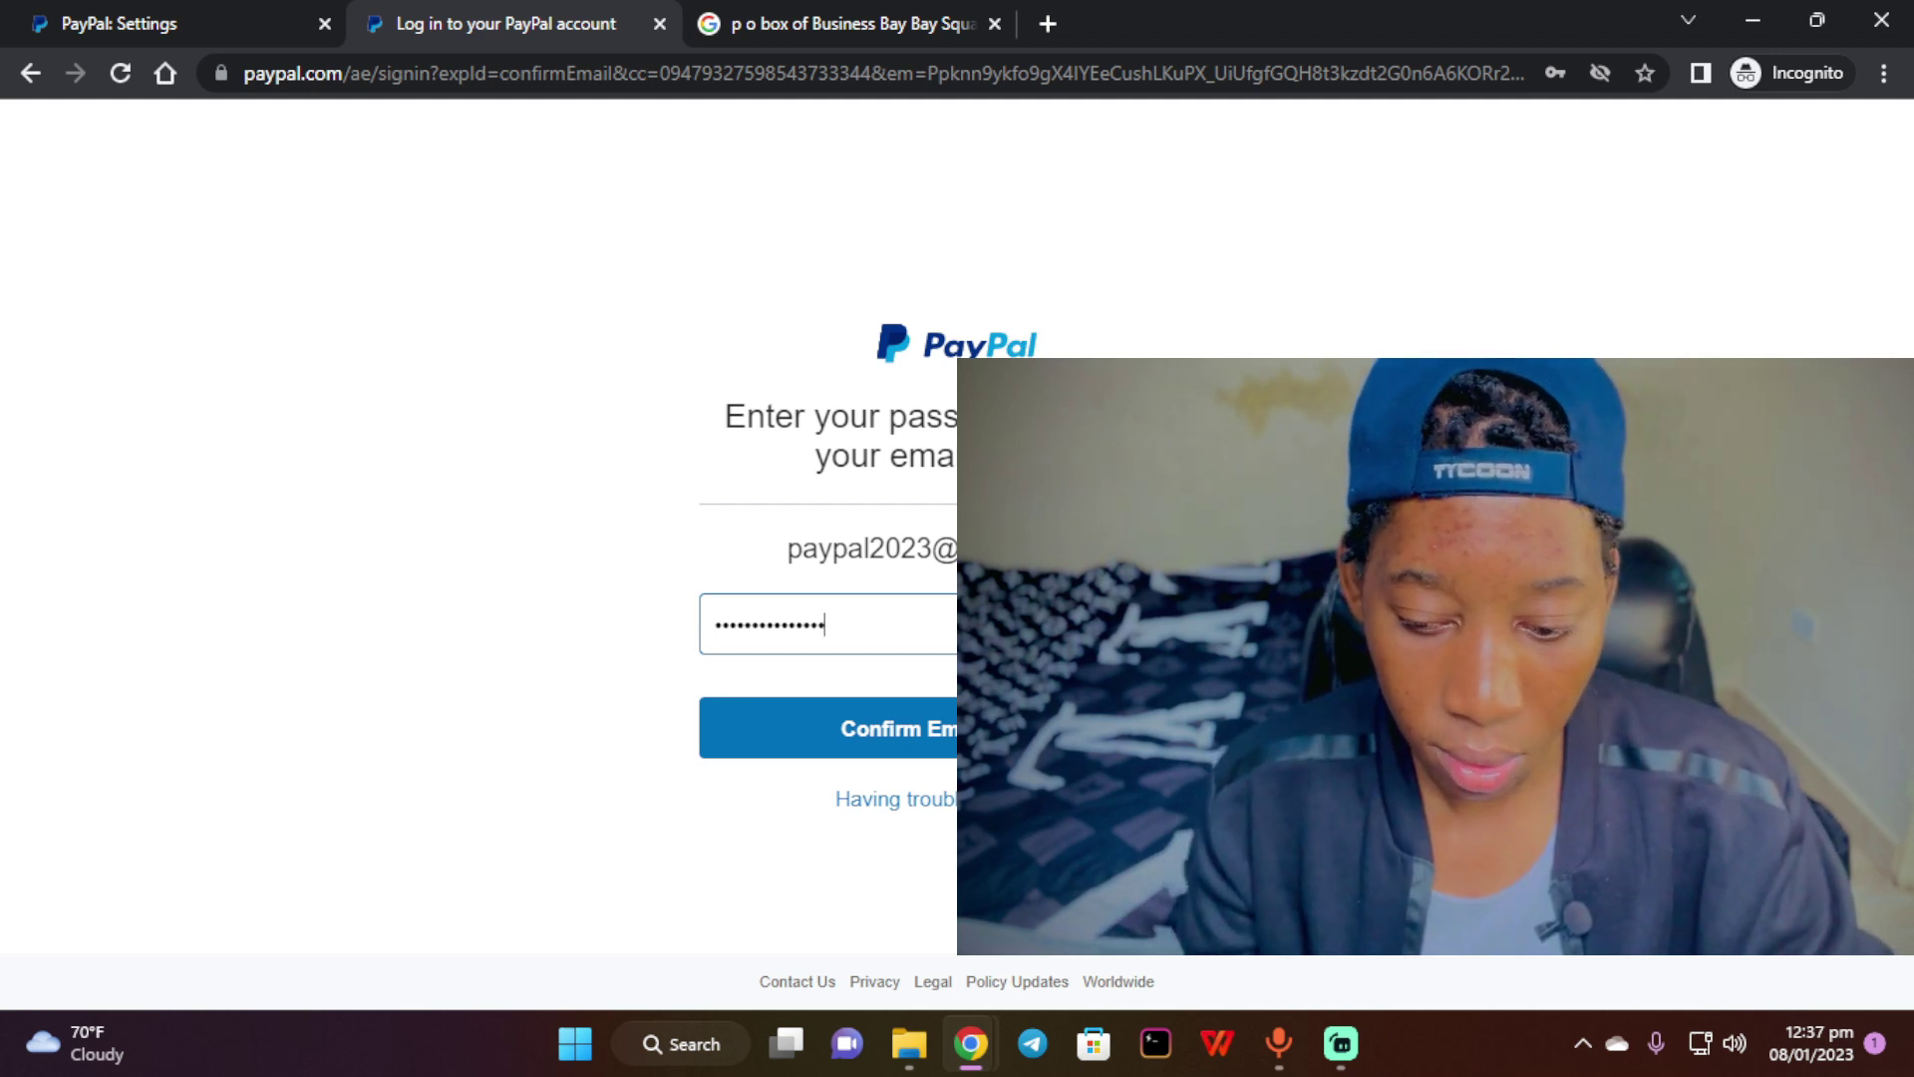